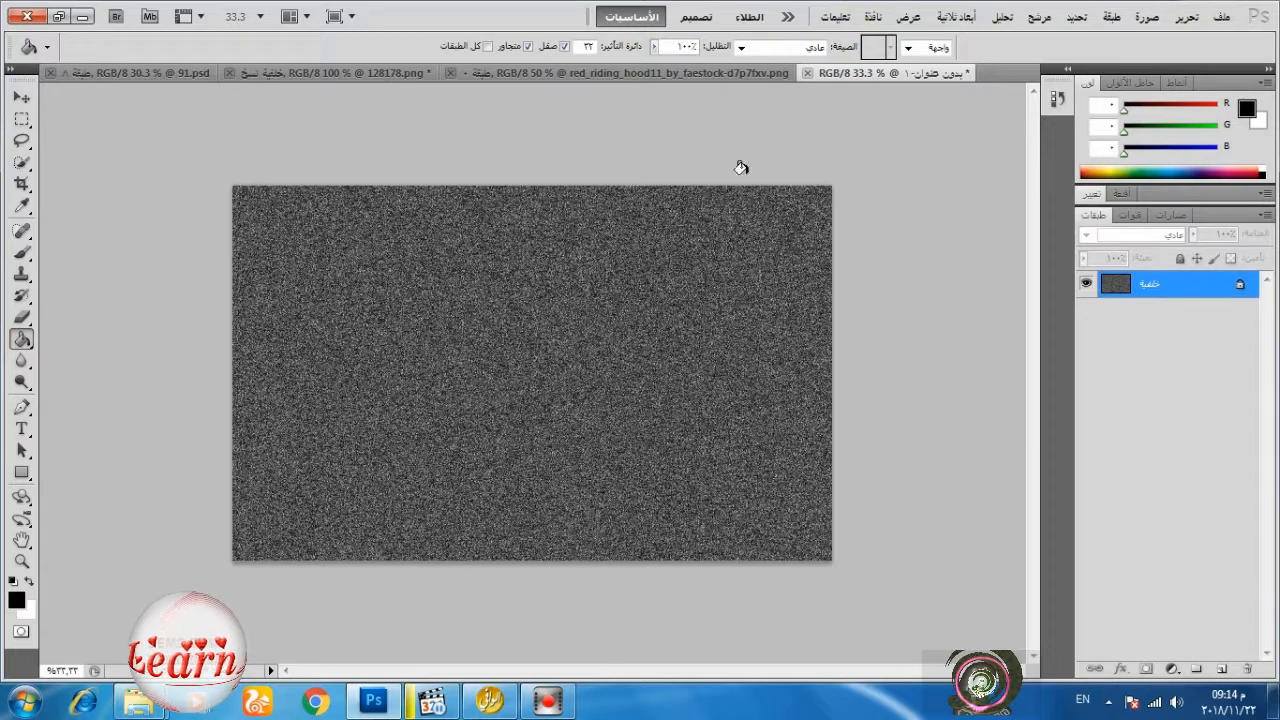
# Start a Gaussian Blur on the noise-filled background with a radius of 0.3 pixels.
pyautogui.click(22, 97)
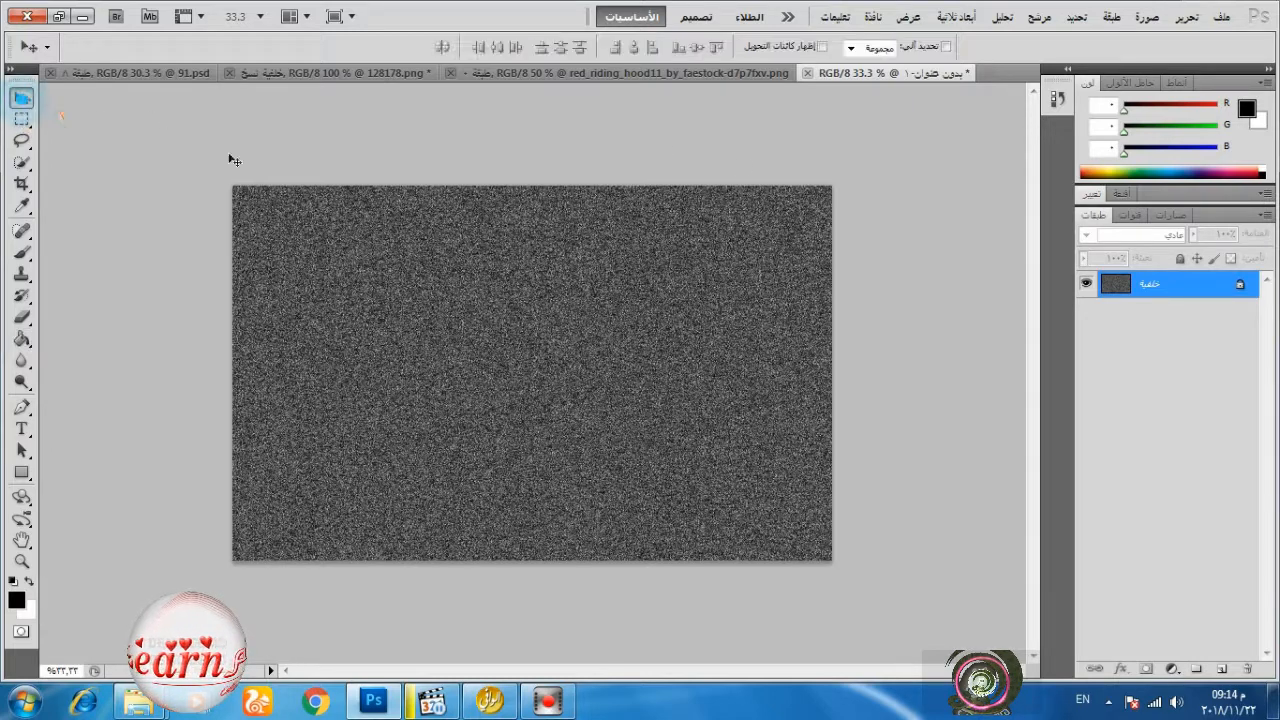
pyautogui.click(1040, 17)
pyautogui.moveTo(1033, 225)
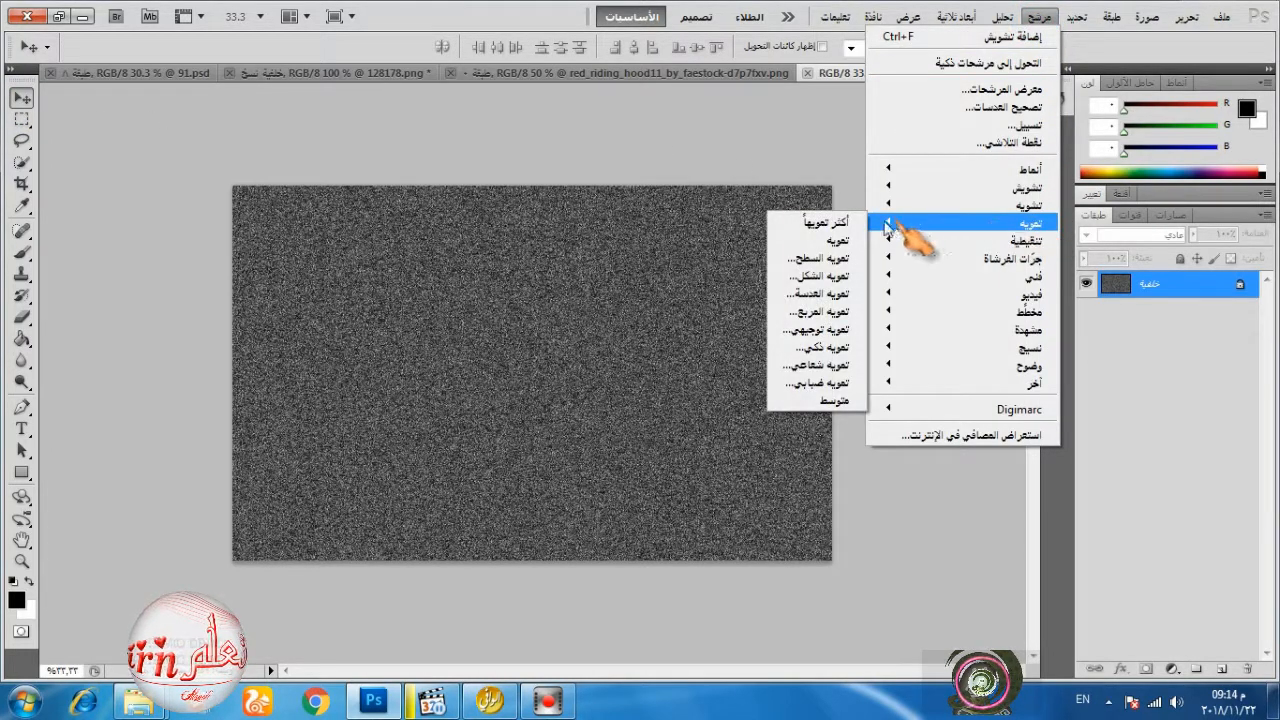
pyautogui.click(822, 383)
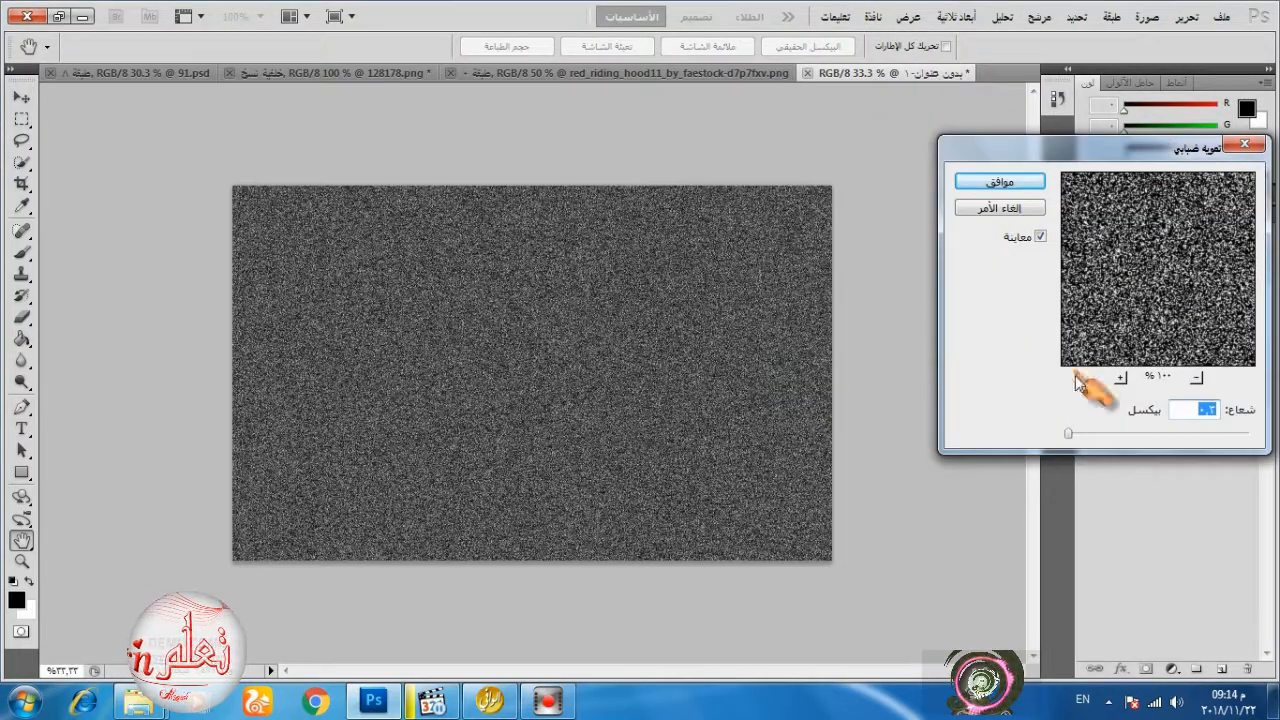
pyautogui.write('0.6')
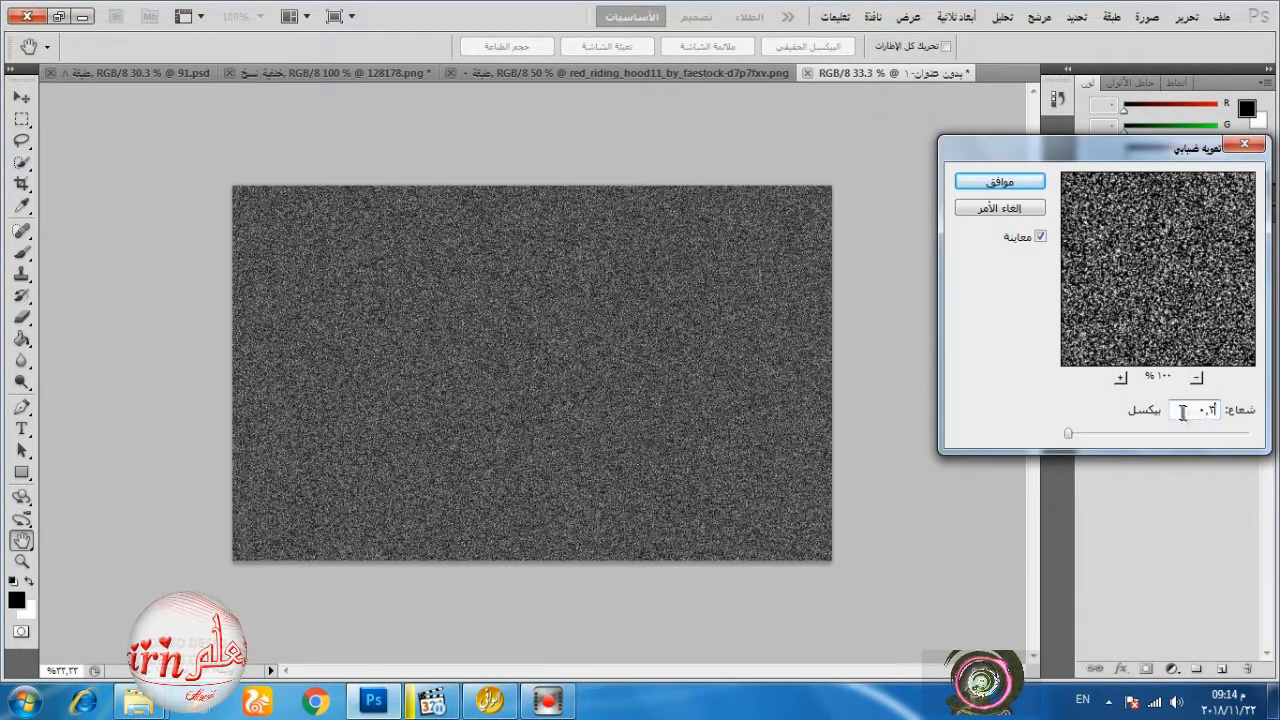
pyautogui.press('BackSpace')
pyautogui.write('3')
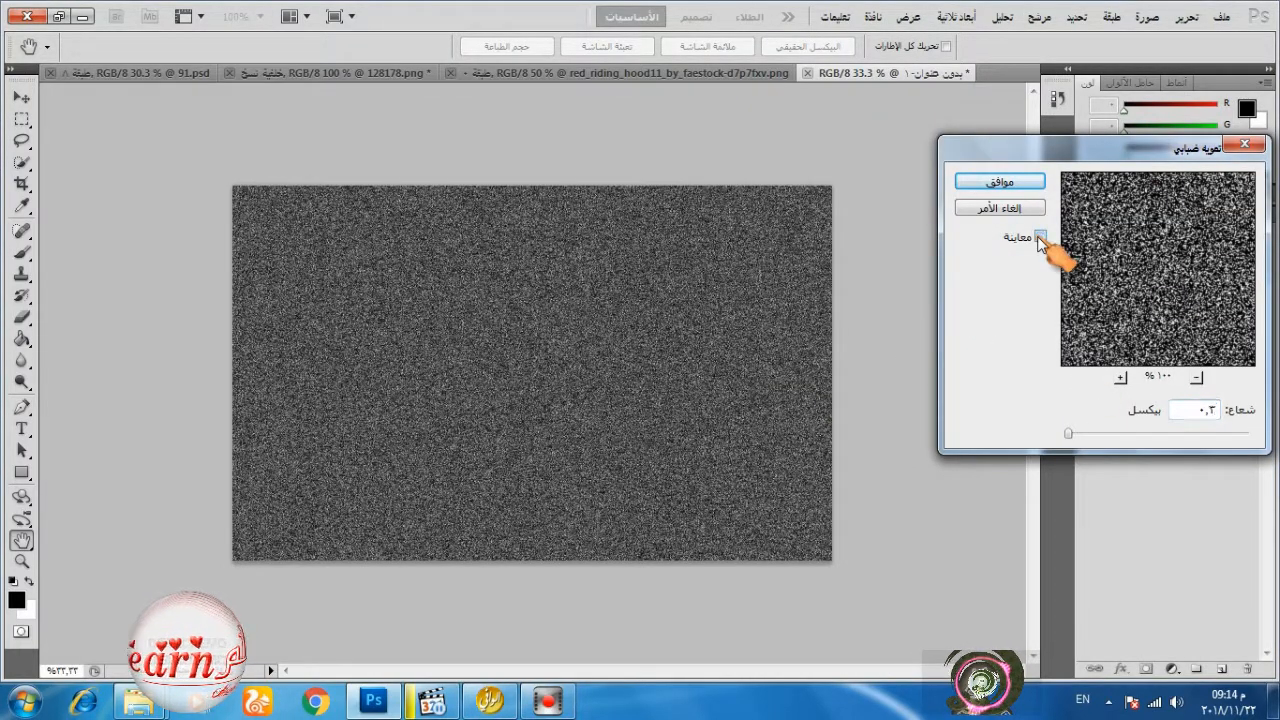
# Preview the blur at a radius of about 13 pixels, restore the copied 0.3-pixel radius and apply it.
pyautogui.rightClick(1218, 409)
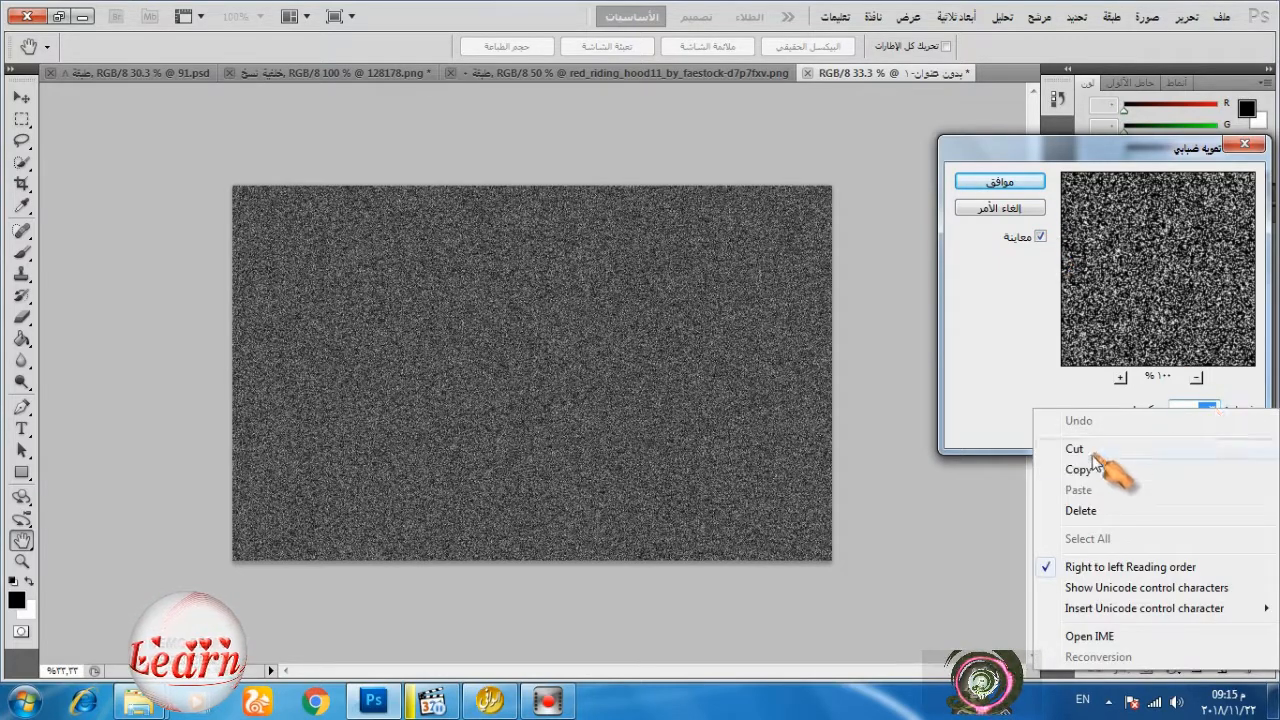
pyautogui.click(1100, 398)
pyautogui.moveTo(1068, 433); pyautogui.dragTo(1127, 436)
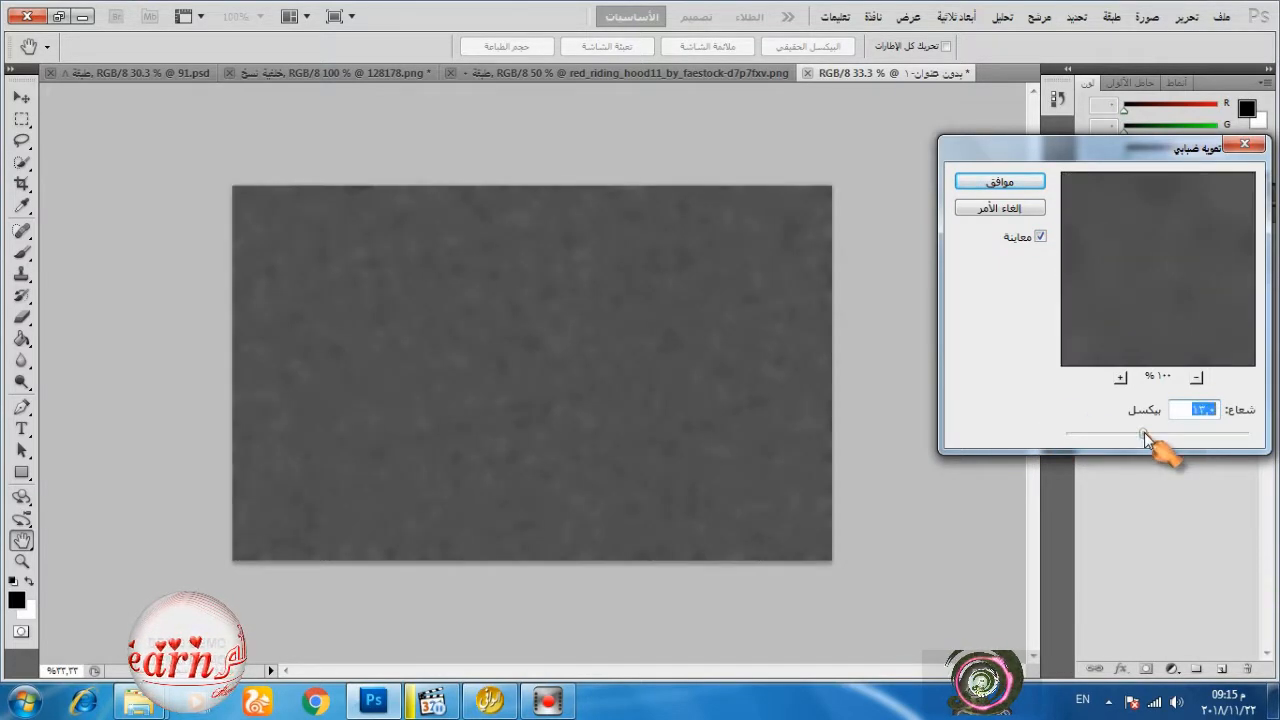
pyautogui.rightClick(1200, 409)
pyautogui.click(1078, 488)
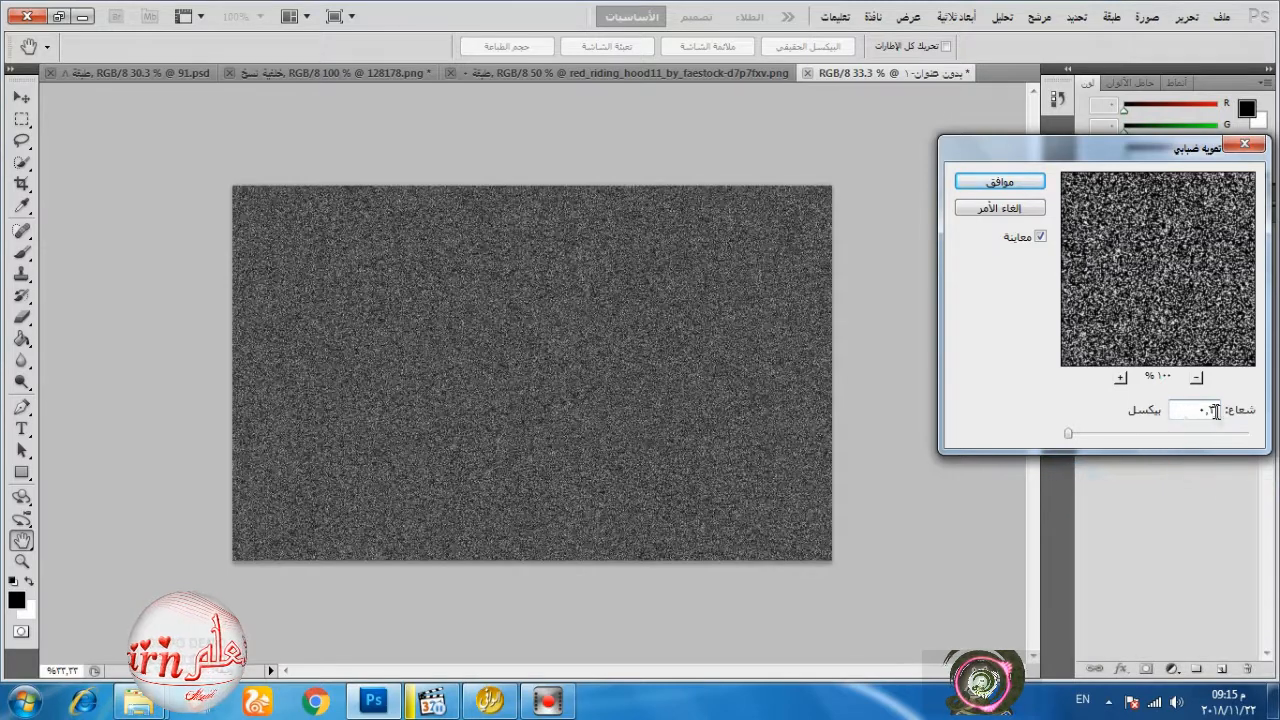
pyautogui.click(1000, 181)
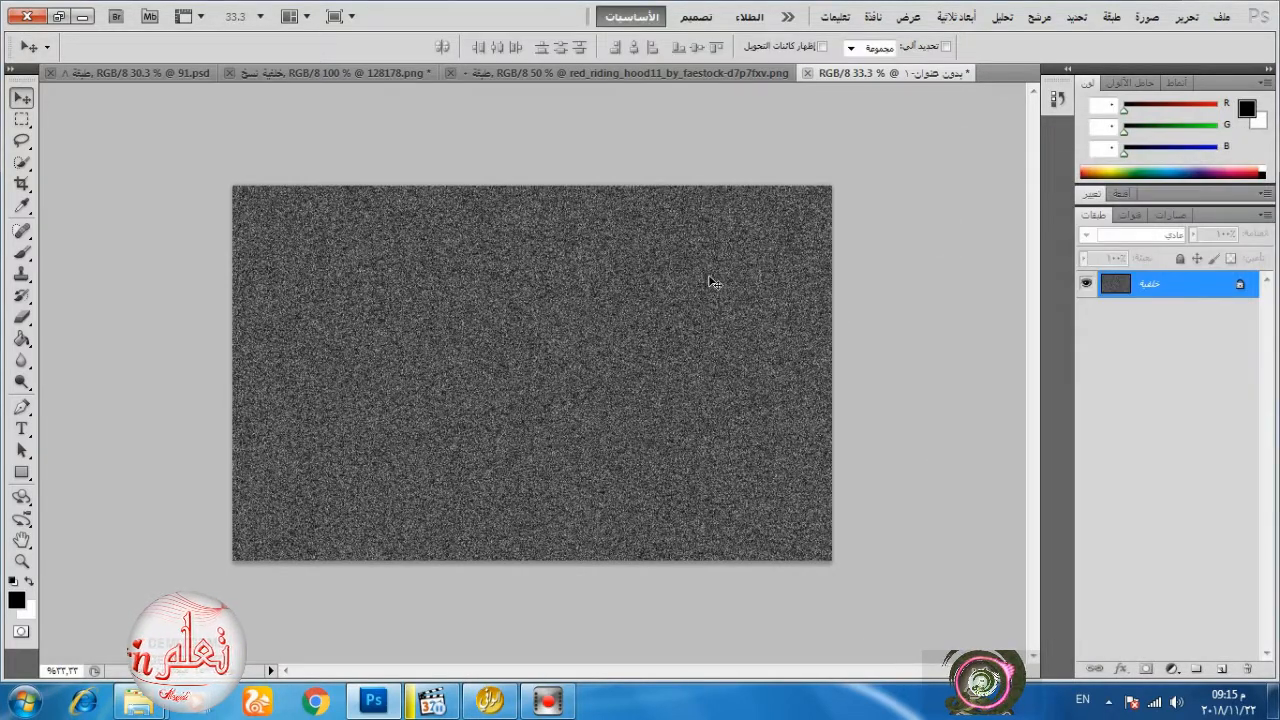
# Apply Levels to the background with input black 190, midtone 1.00 and white 240, and output white 100.
pyautogui.click(1166, 669)
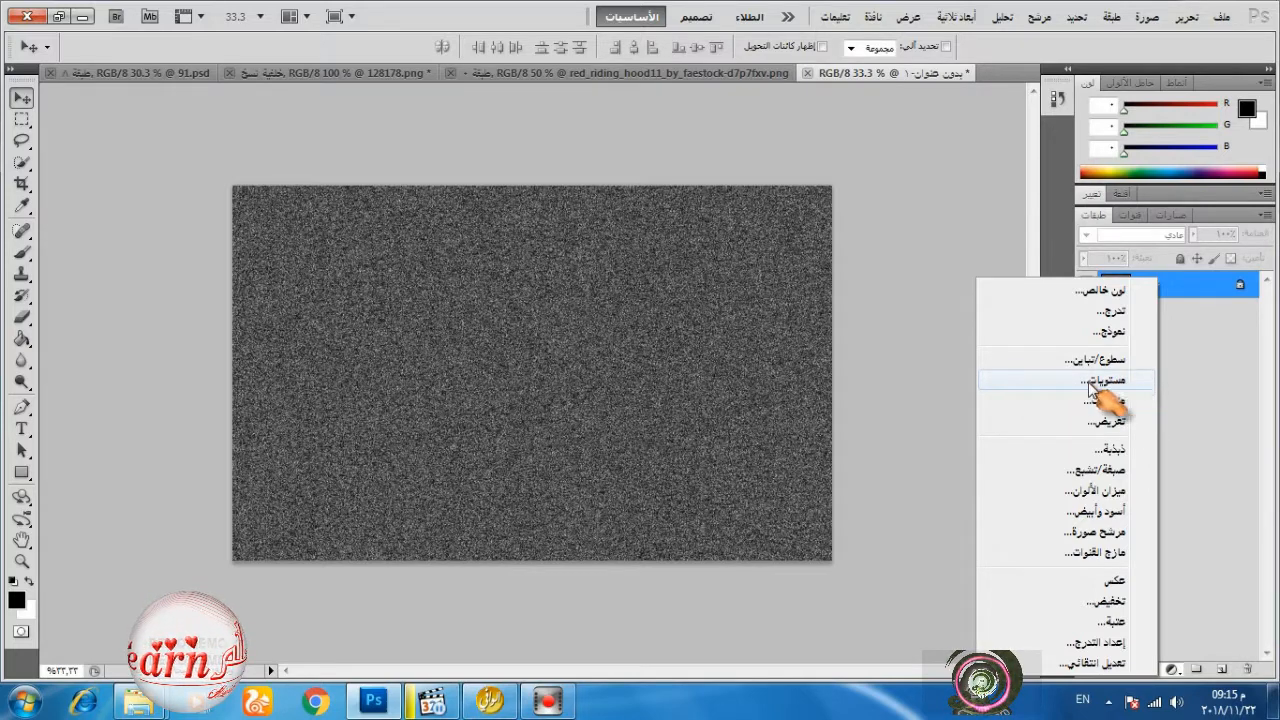
pyautogui.click(494, 14)
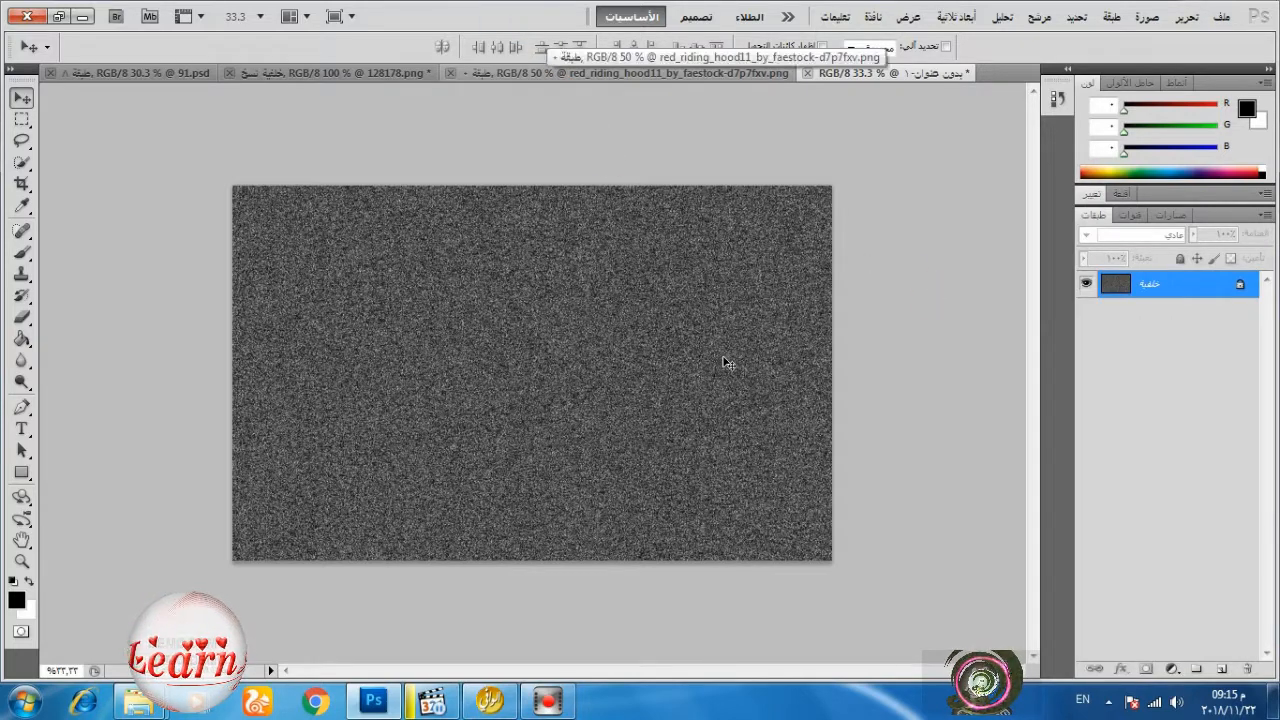
pyautogui.hotkey('ctrl', 'l')
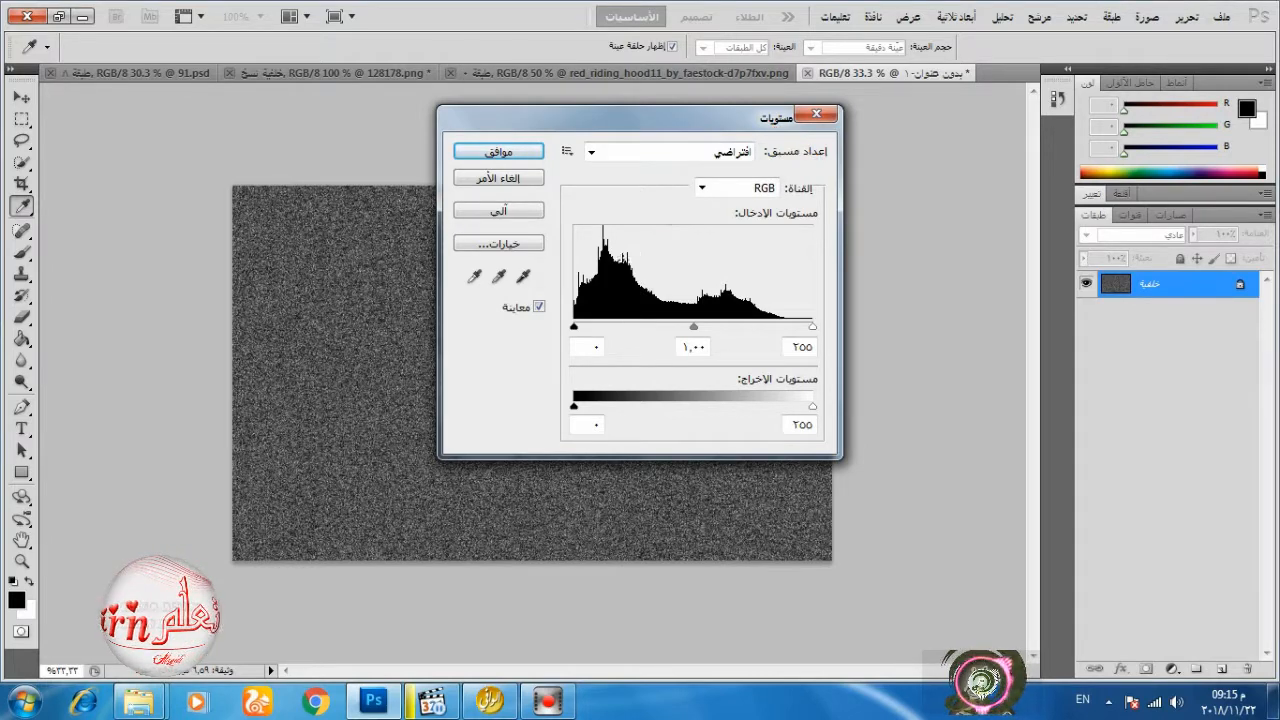
pyautogui.moveTo(575, 330); pyautogui.dragTo(807, 330)
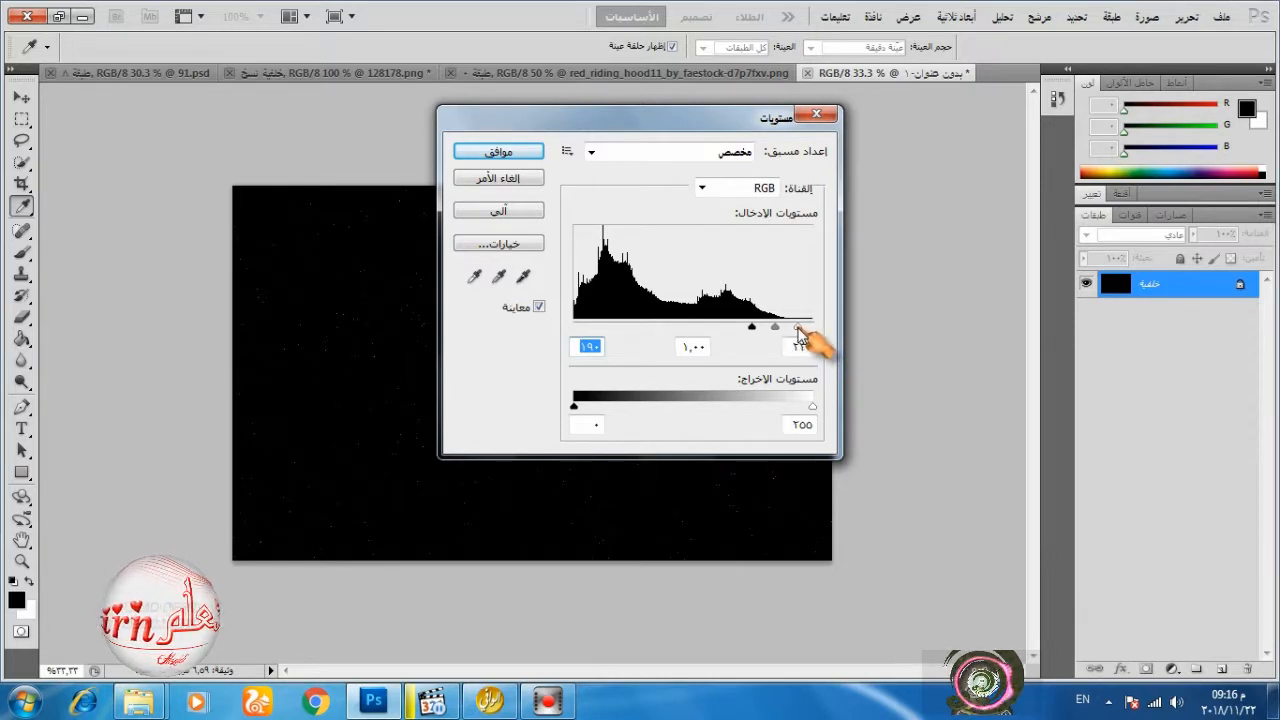
pyautogui.moveTo(798, 331); pyautogui.dragTo(812, 335)
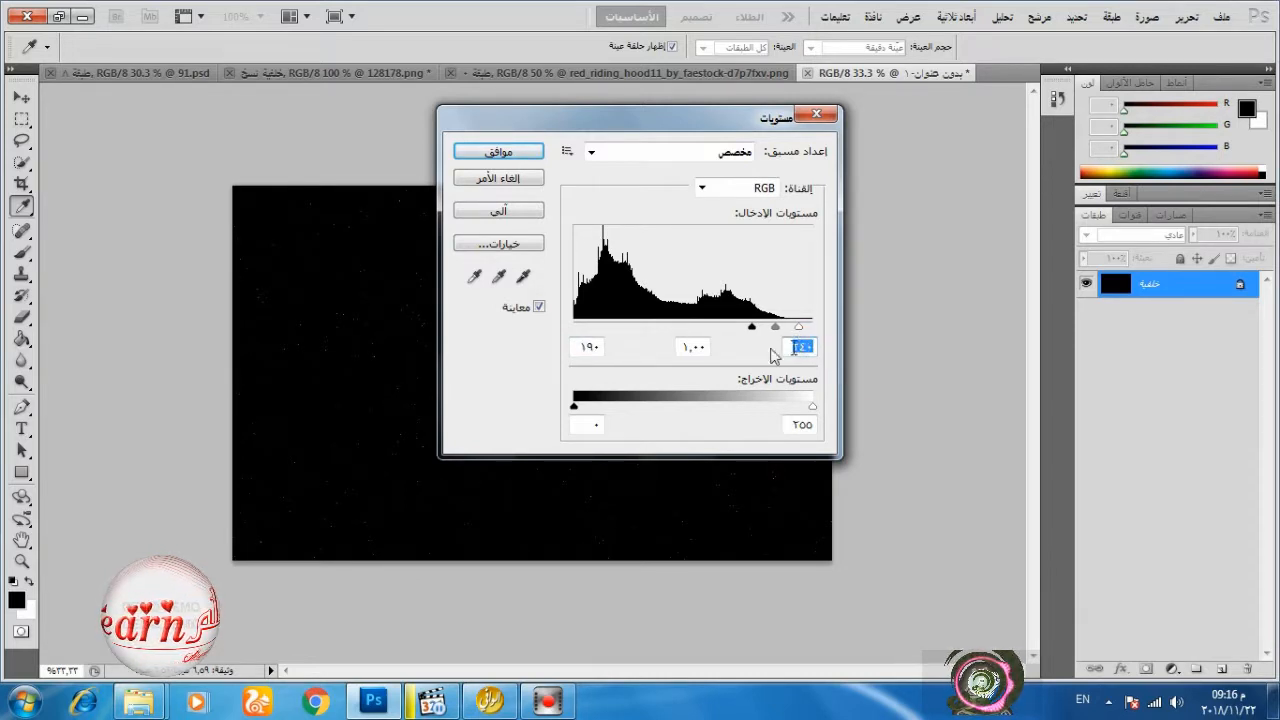
pyautogui.moveTo(812, 406); pyautogui.dragTo(668, 409)
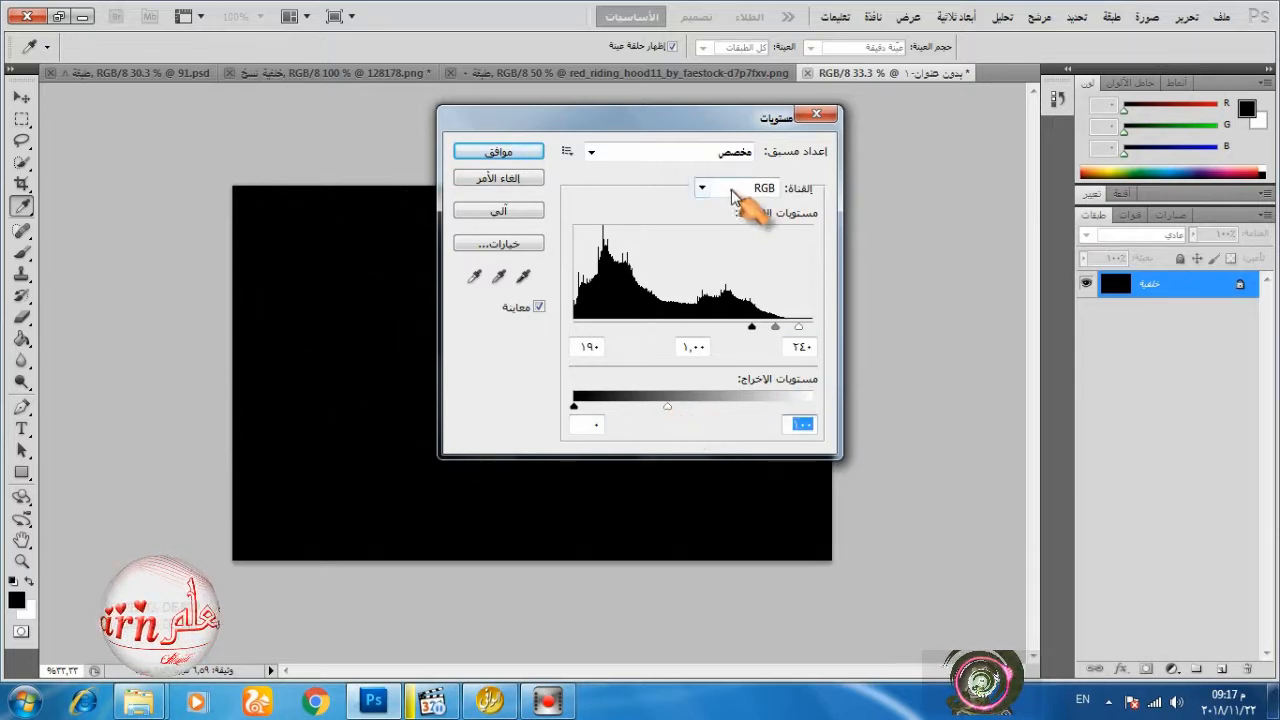
pyautogui.click(500, 152)
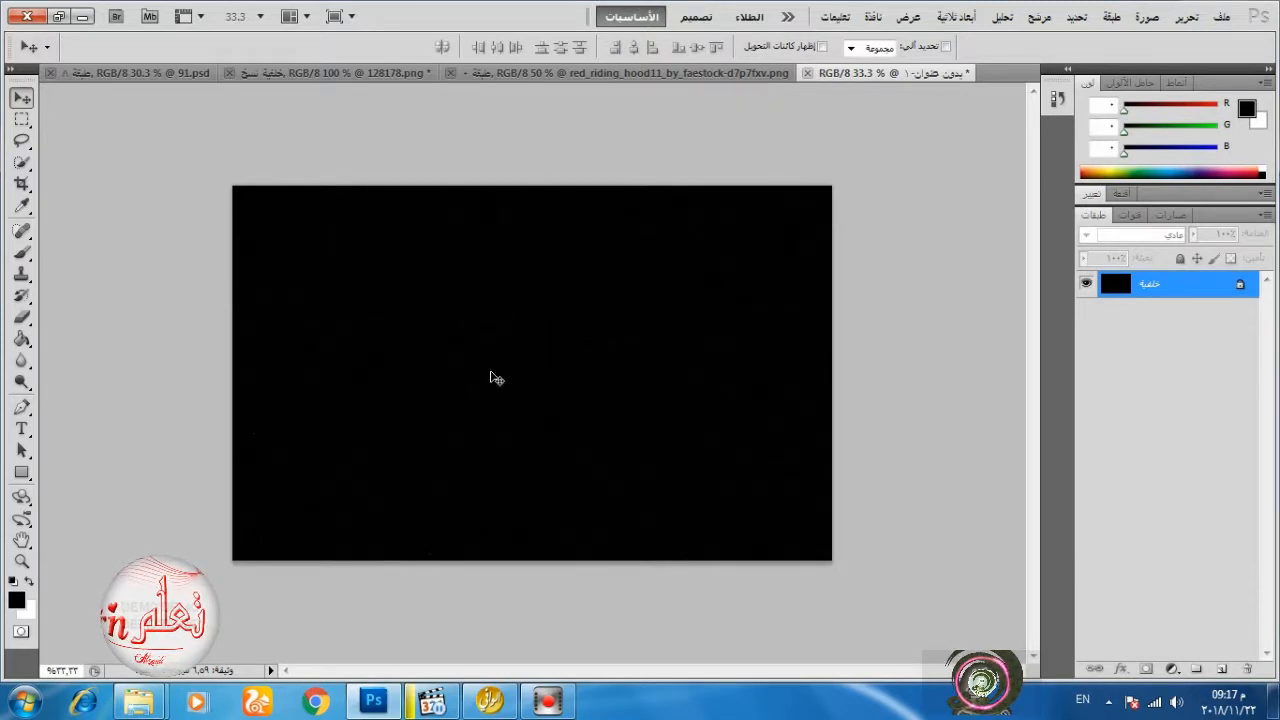
# Render Clouds on a new layer above the background and set its blend mode to Color Dodge.
pyautogui.click(1221, 669)
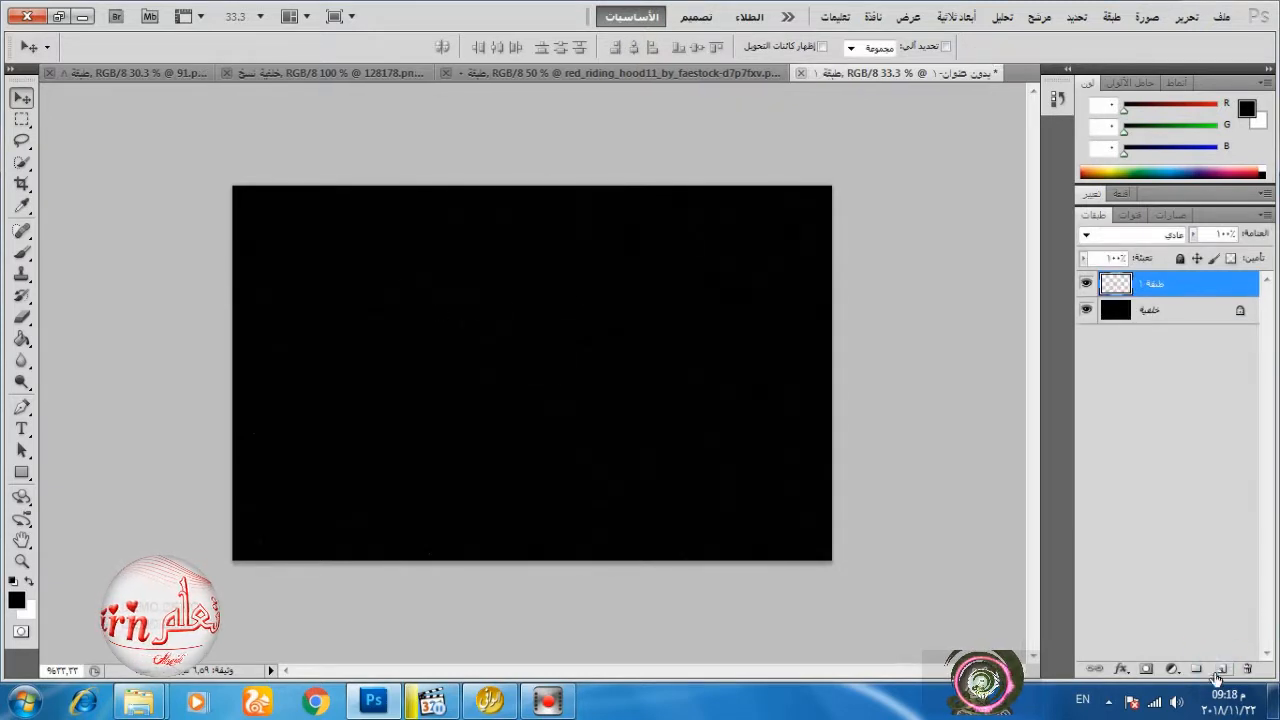
pyautogui.click(1034, 18)
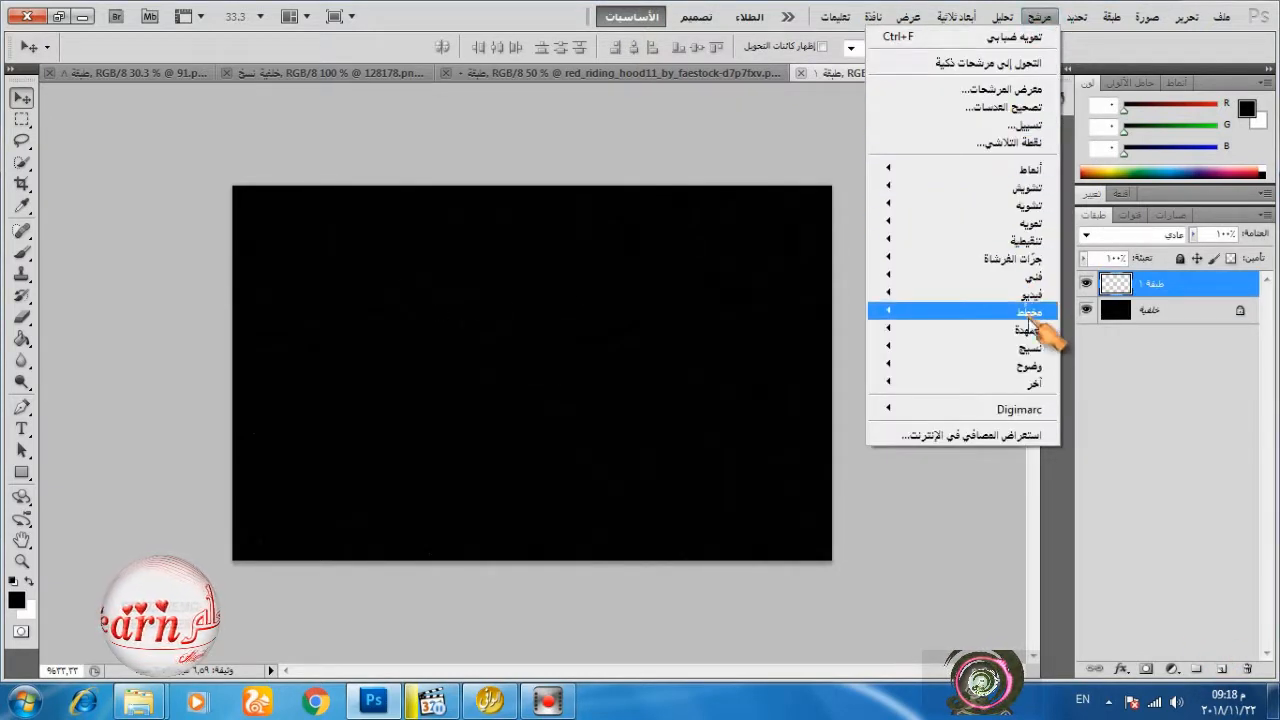
pyautogui.moveTo(880, 329)
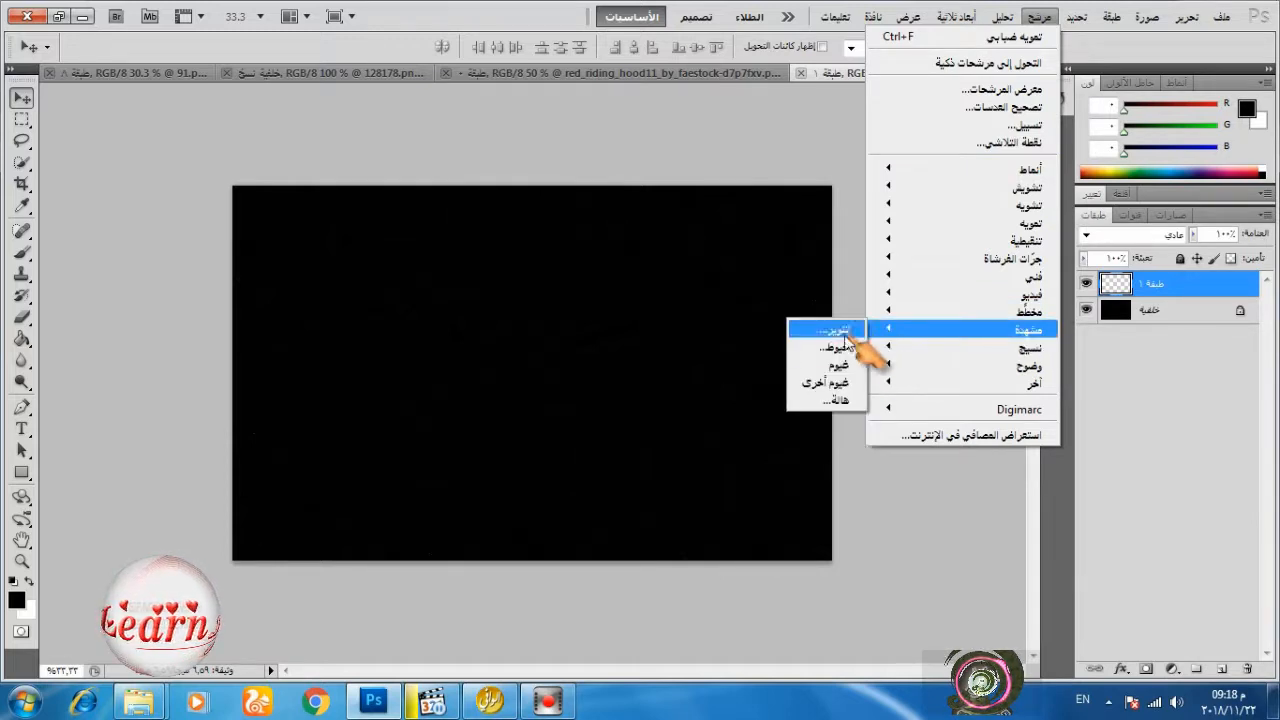
pyautogui.click(836, 369)
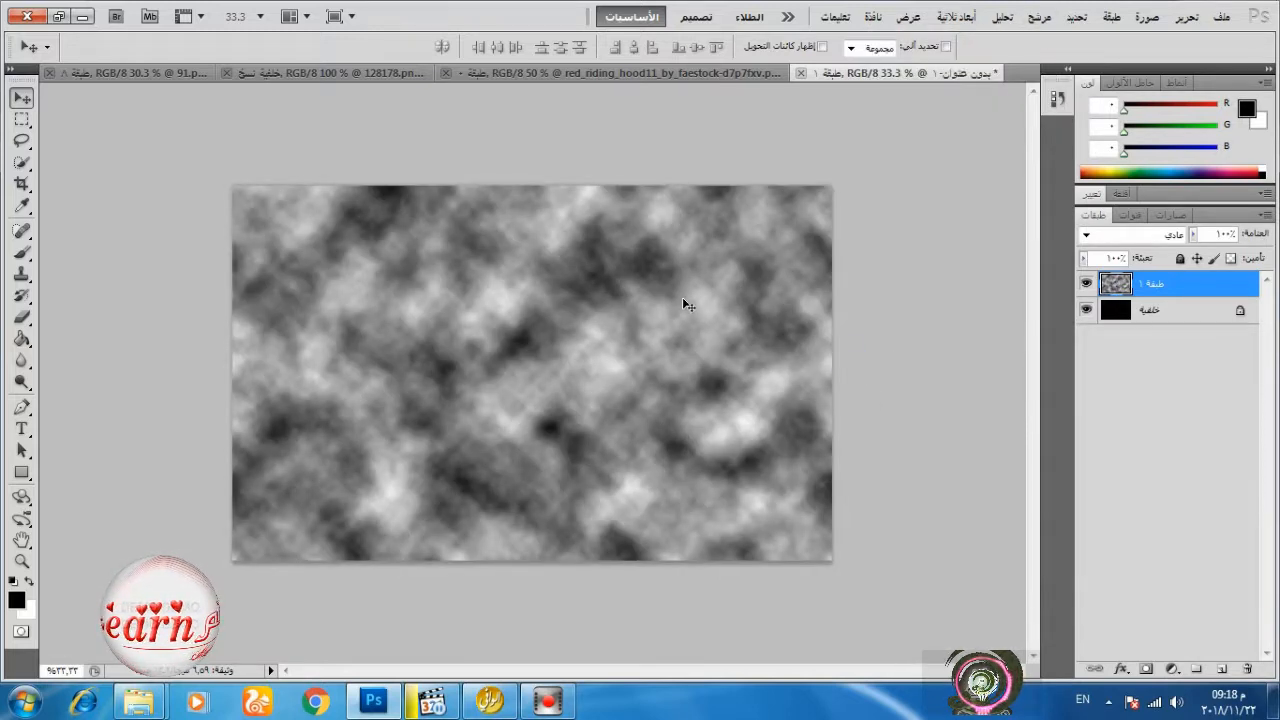
pyautogui.click(1143, 238)
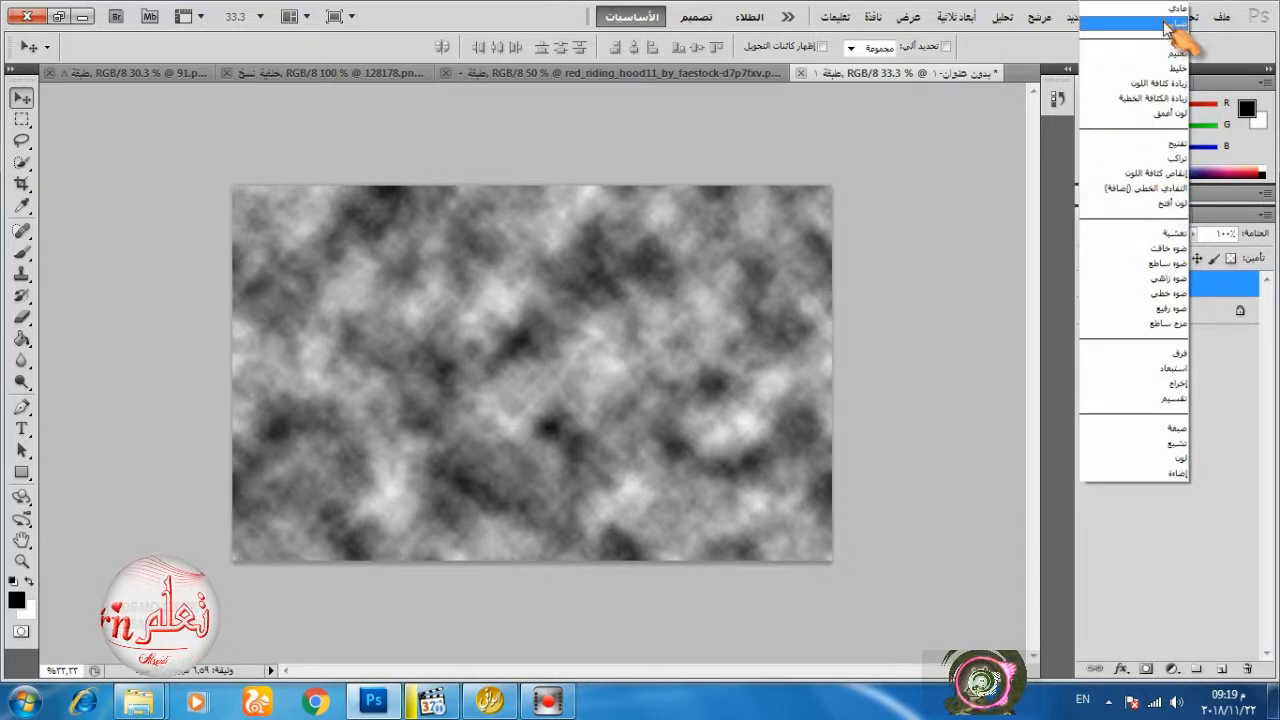
pyautogui.click(1157, 176)
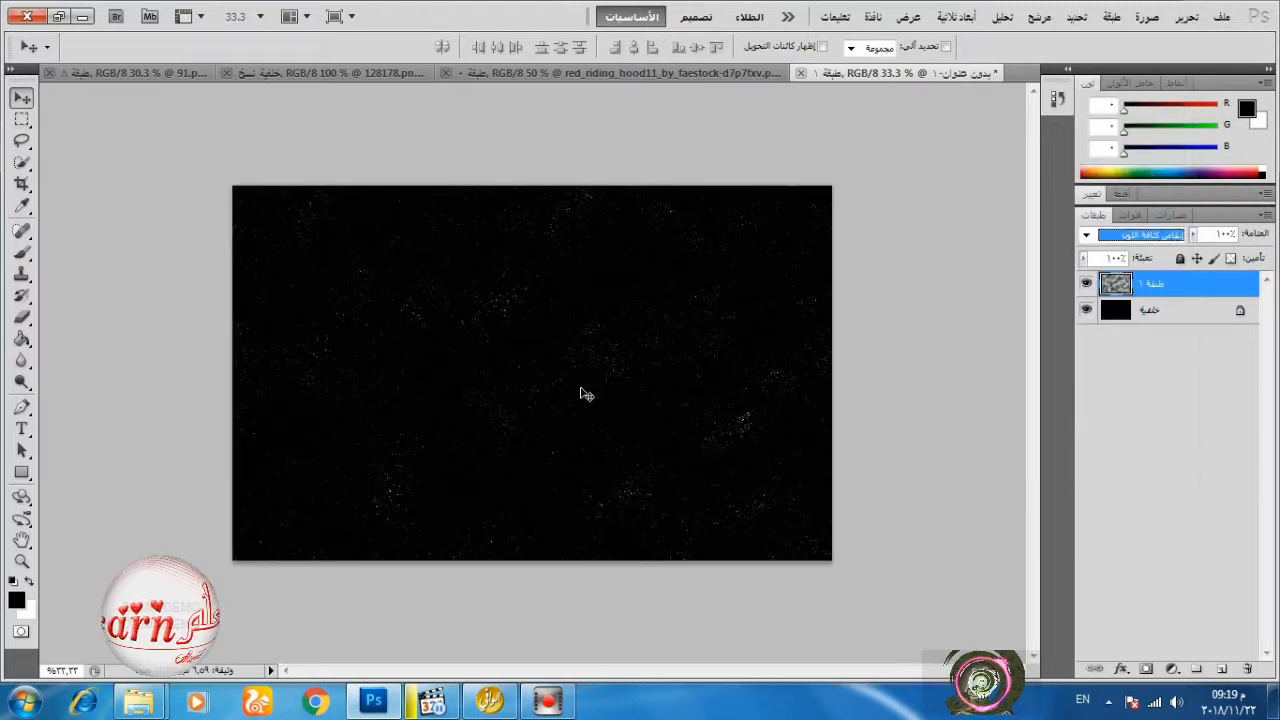
# Add an empty layer directly above the background and set up a 776 px brush with 0% hardness and 10% flow.
pyautogui.click(1155, 318)
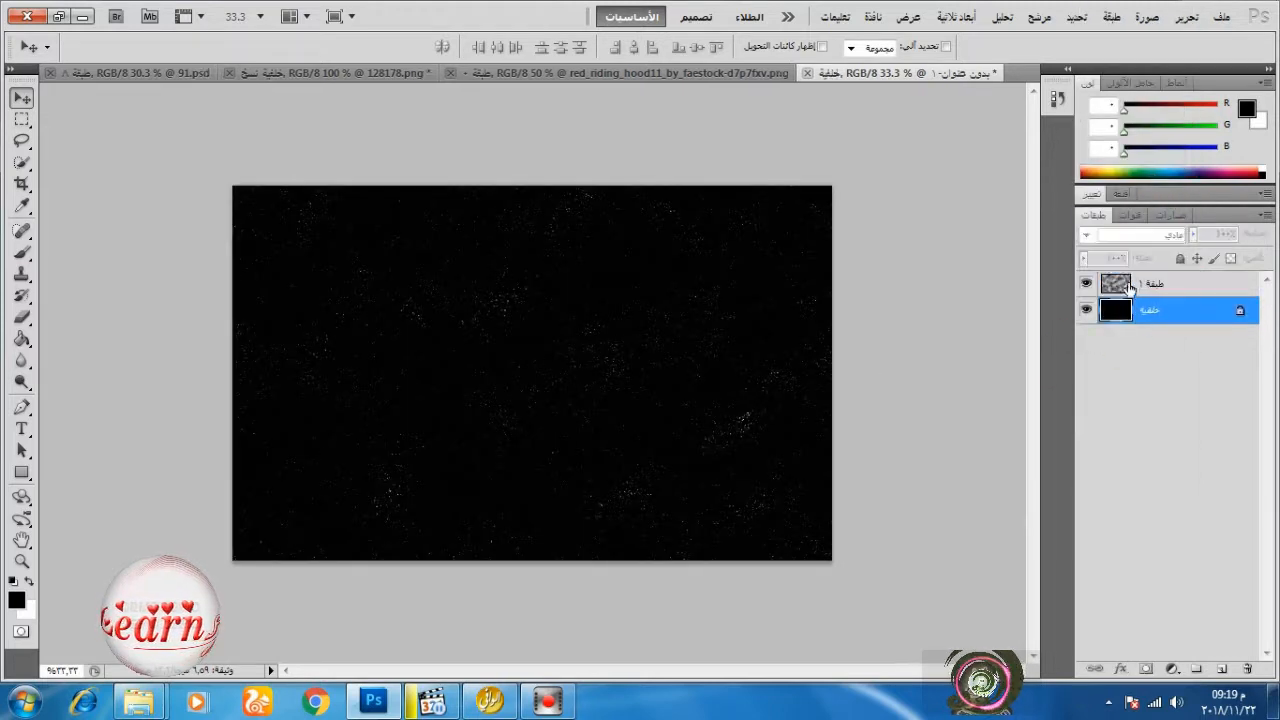
pyautogui.click(1222, 669)
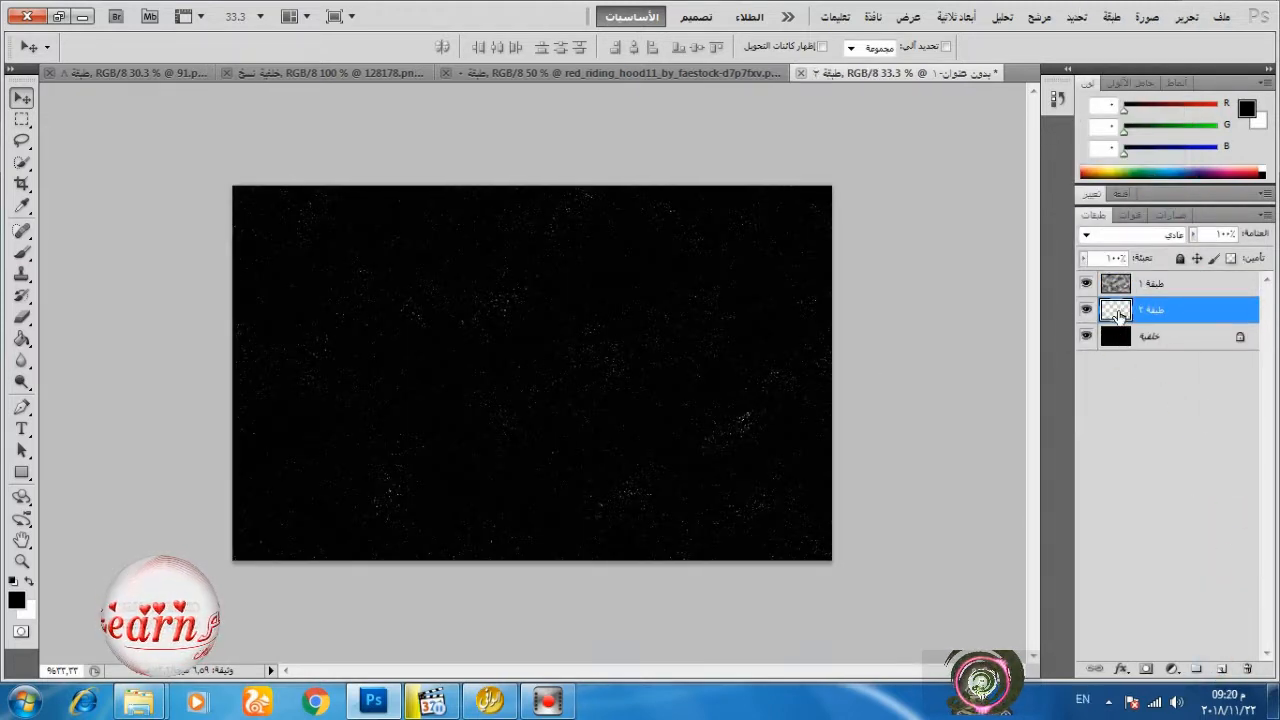
pyautogui.click(21, 252)
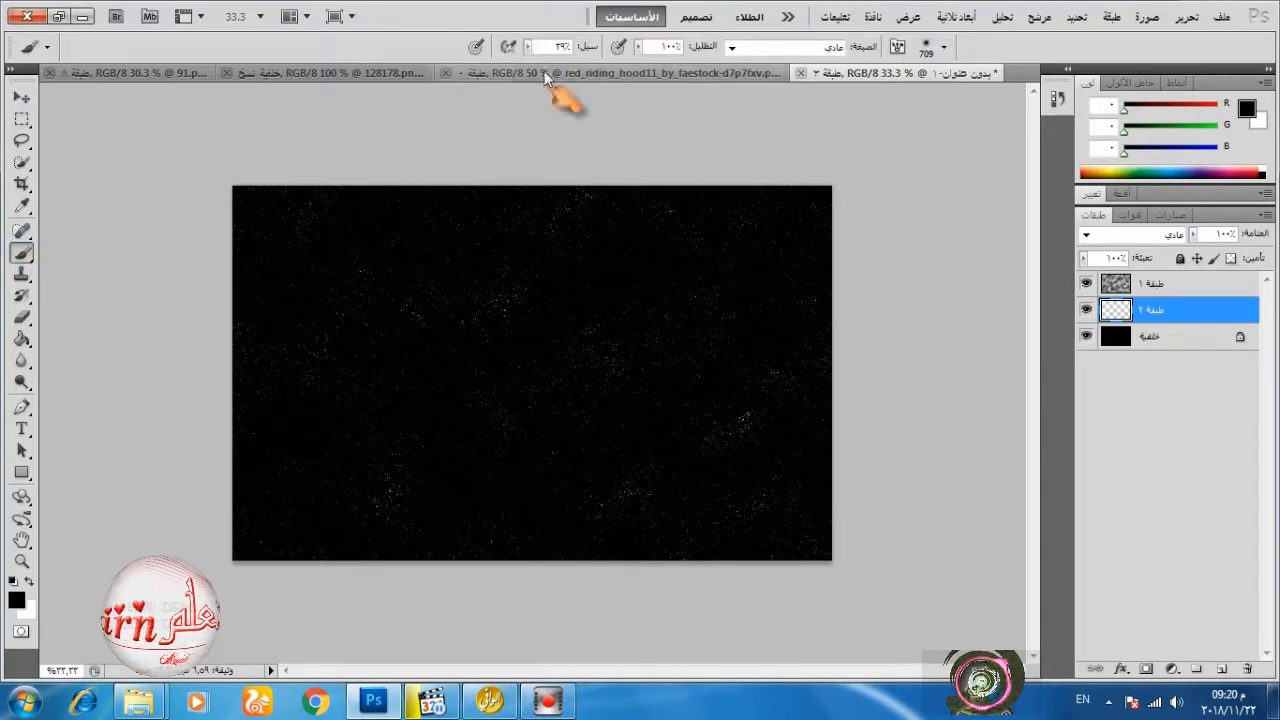
pyautogui.moveTo(527, 62); pyautogui.dragTo(517, 76)
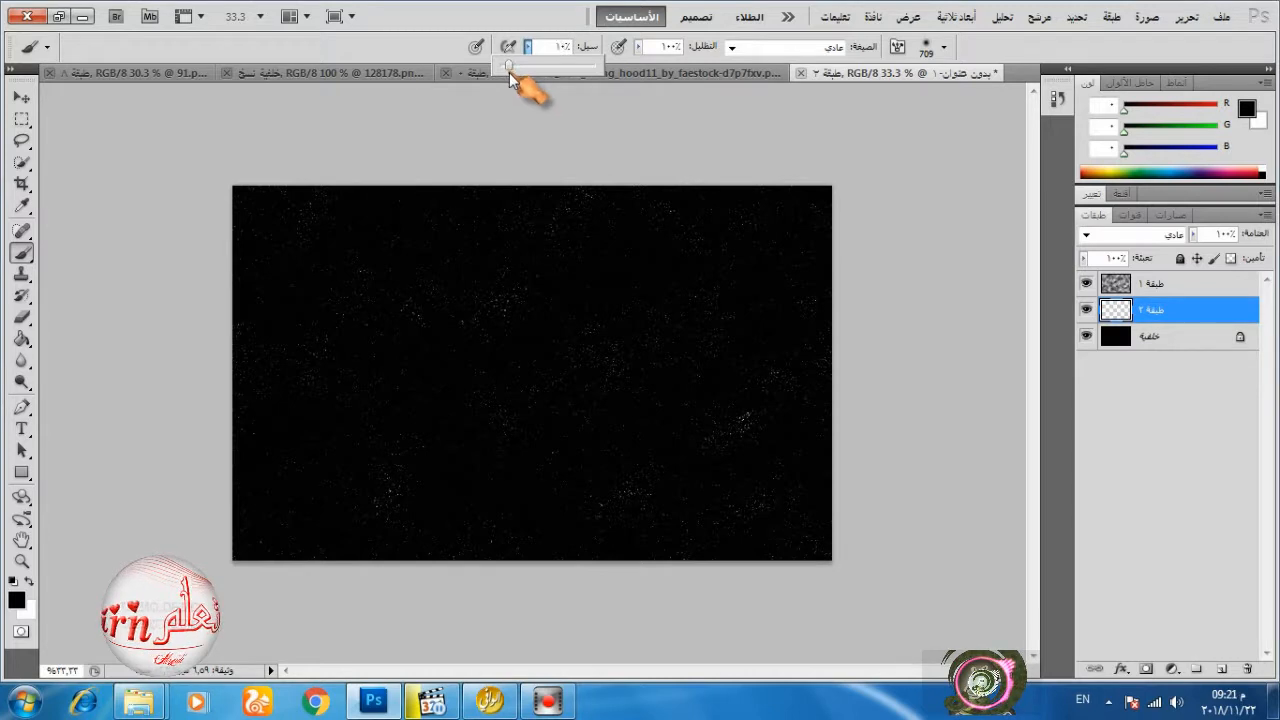
pyautogui.click(926, 46)
pyautogui.click(813, 137)
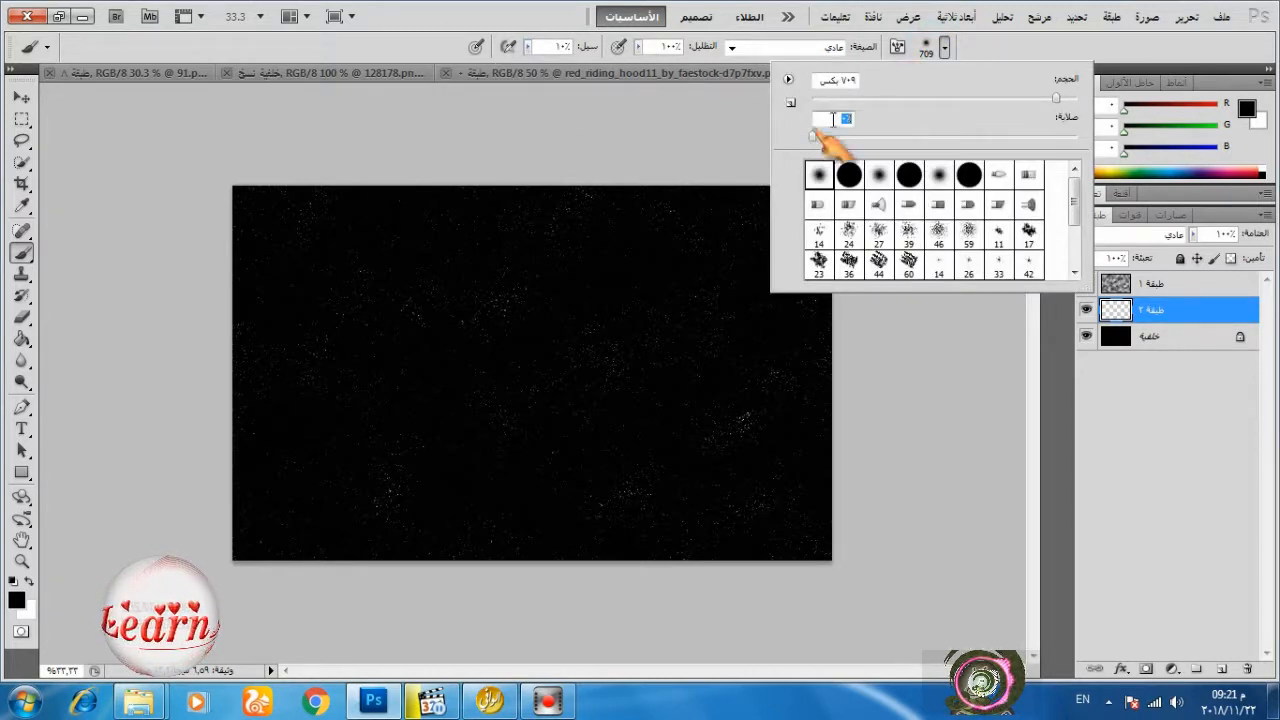
pyautogui.moveTo(1056, 100)
pyautogui.mouseDown()
pyautogui.moveTo(1018, 104)
pyautogui.moveTo(1058, 99)
pyautogui.mouseUp()
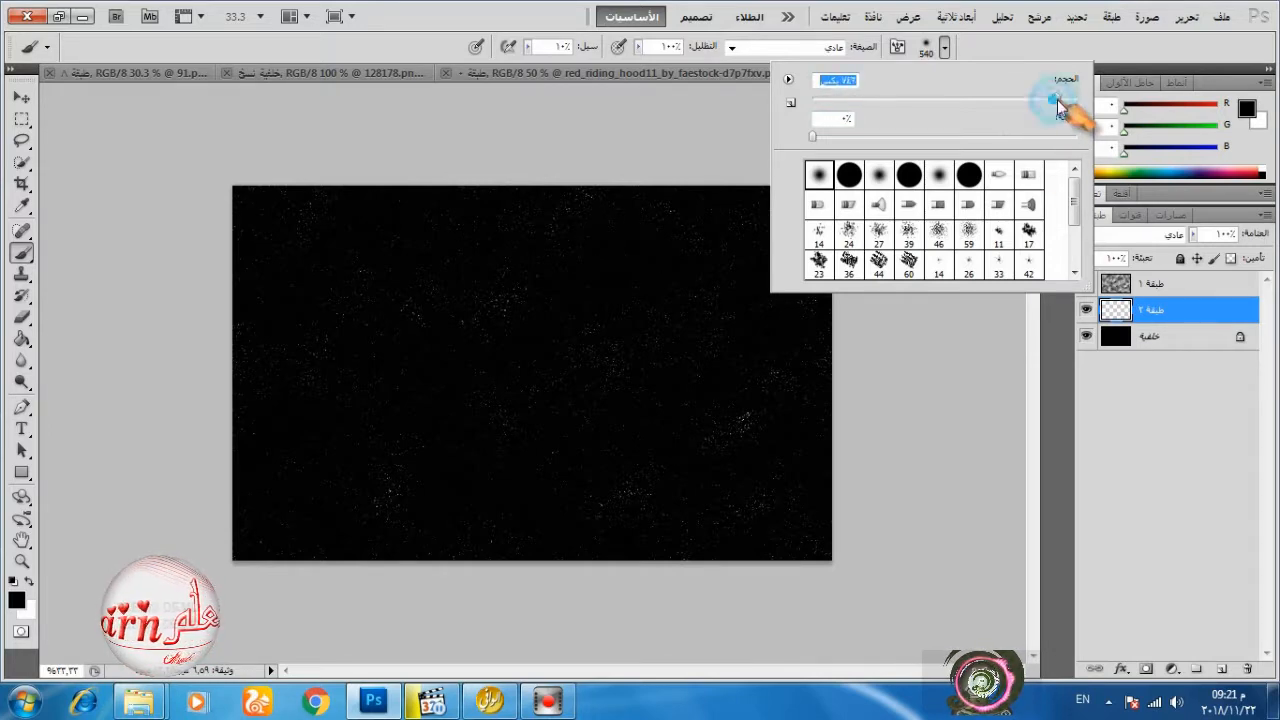
# Set the foreground colour to cyan blue 00d2ff.
pyautogui.click(16, 599)
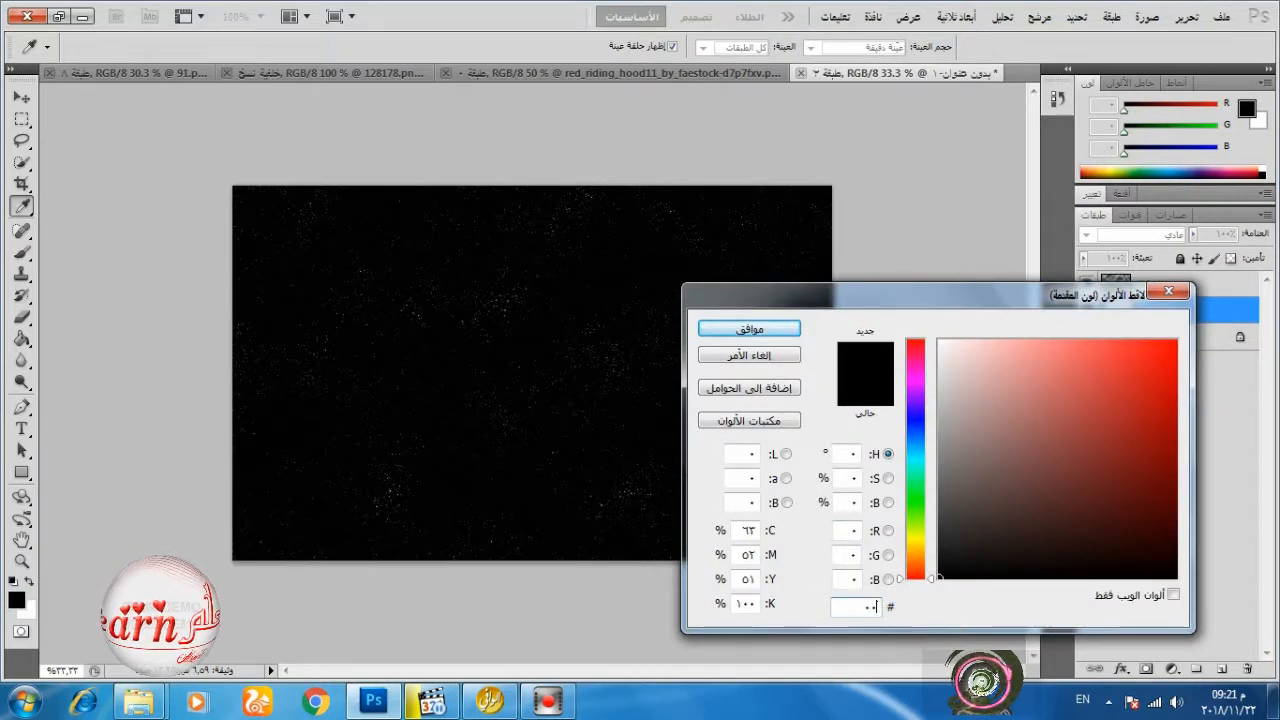
pyautogui.write('d2ff')
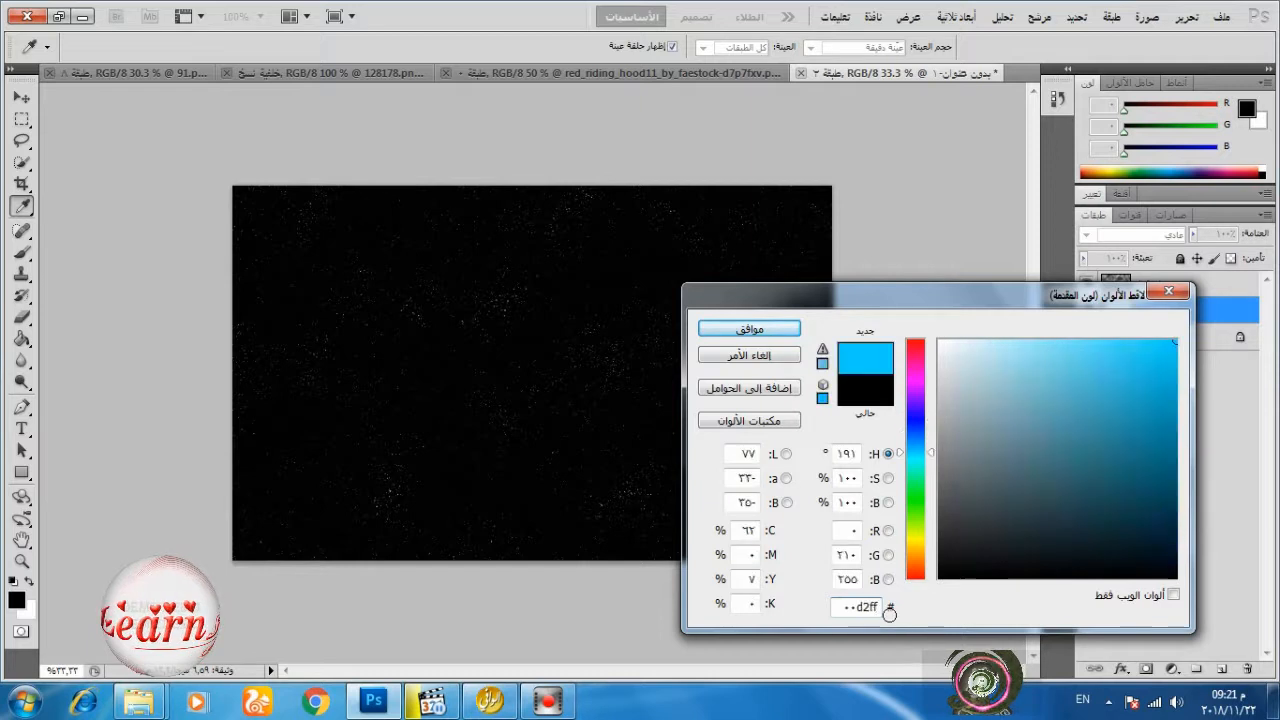
pyautogui.click(745, 328)
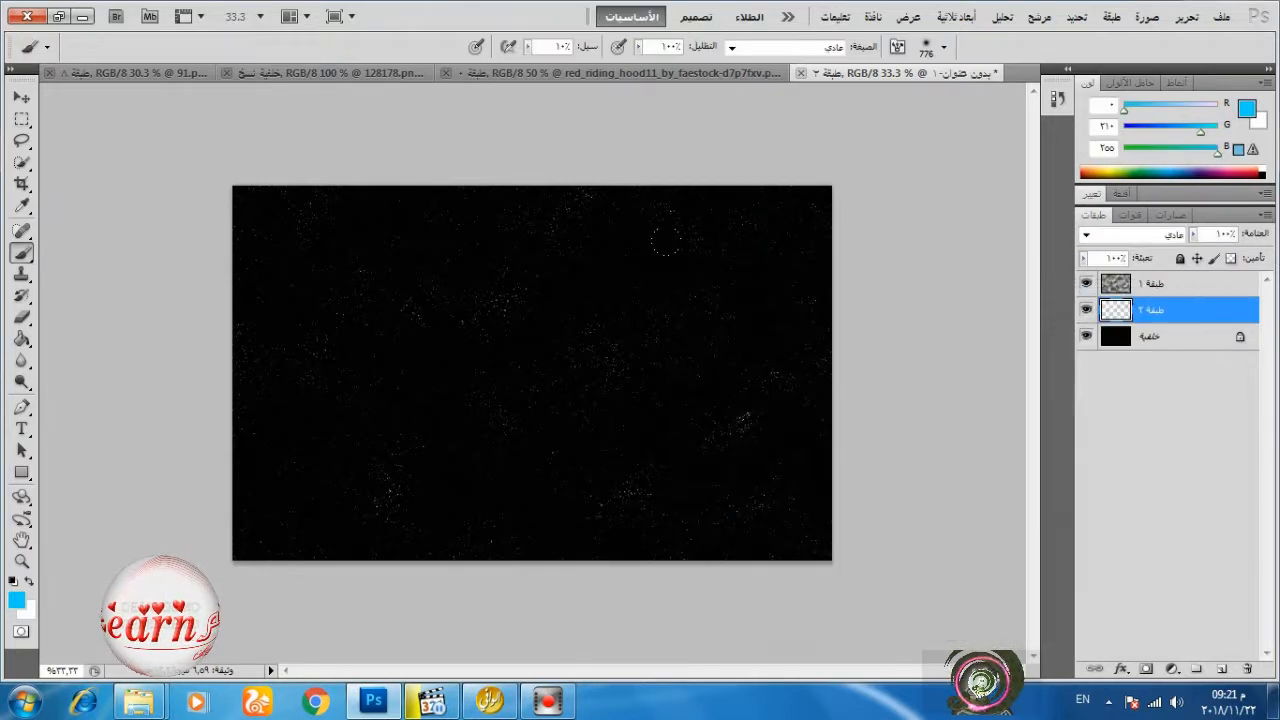
# Paint soft blue glow over the canvas from its upper centre across the right side down to the lower right.
pyautogui.click(642, 274)
pyautogui.click(706, 315)
pyautogui.click(748, 406)
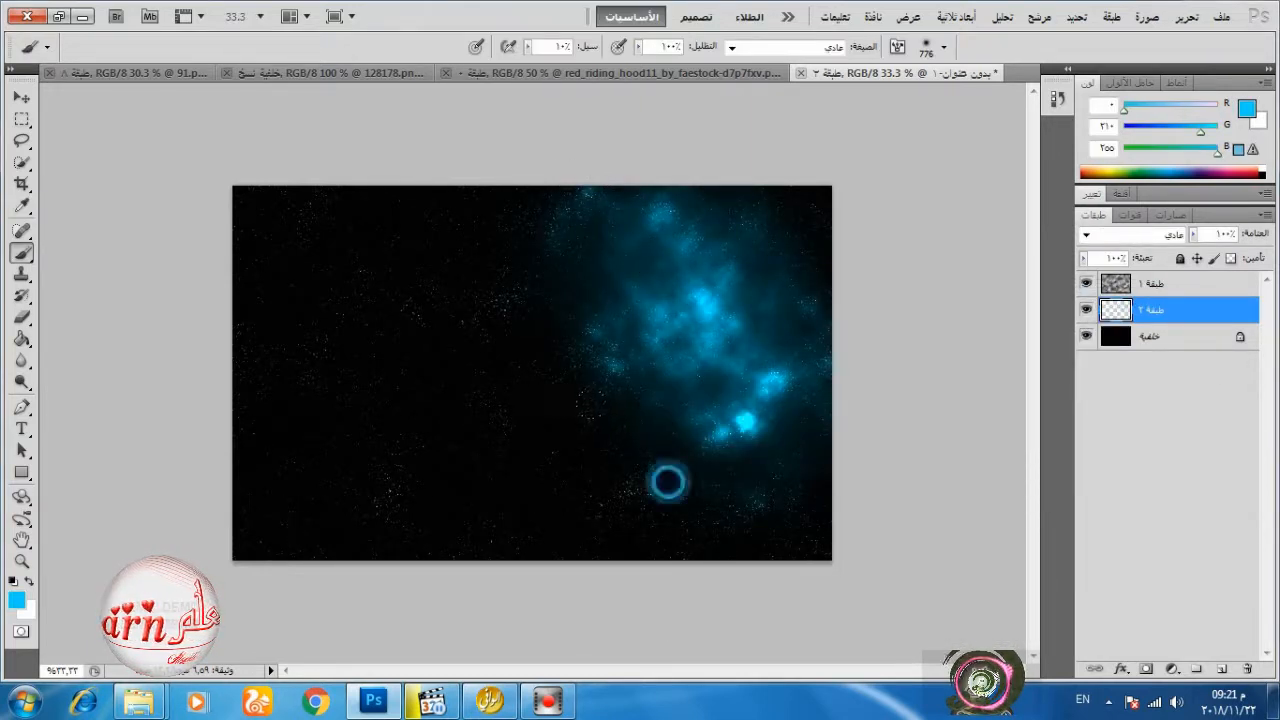
pyautogui.click(668, 481)
pyautogui.click(776, 238)
pyautogui.click(561, 231)
pyautogui.click(516, 331)
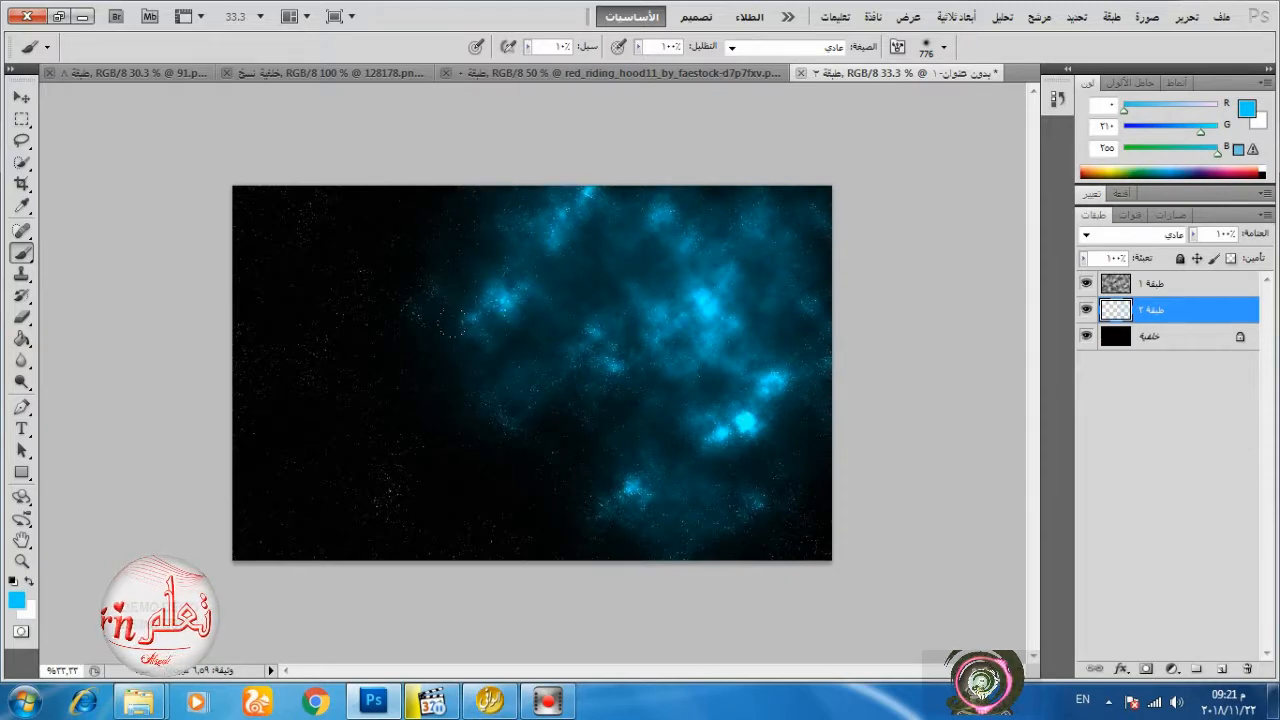
# Set the foreground colour to bright magenta f303fc, keeping the cyan blue as the background colour.
pyautogui.click(29, 581)
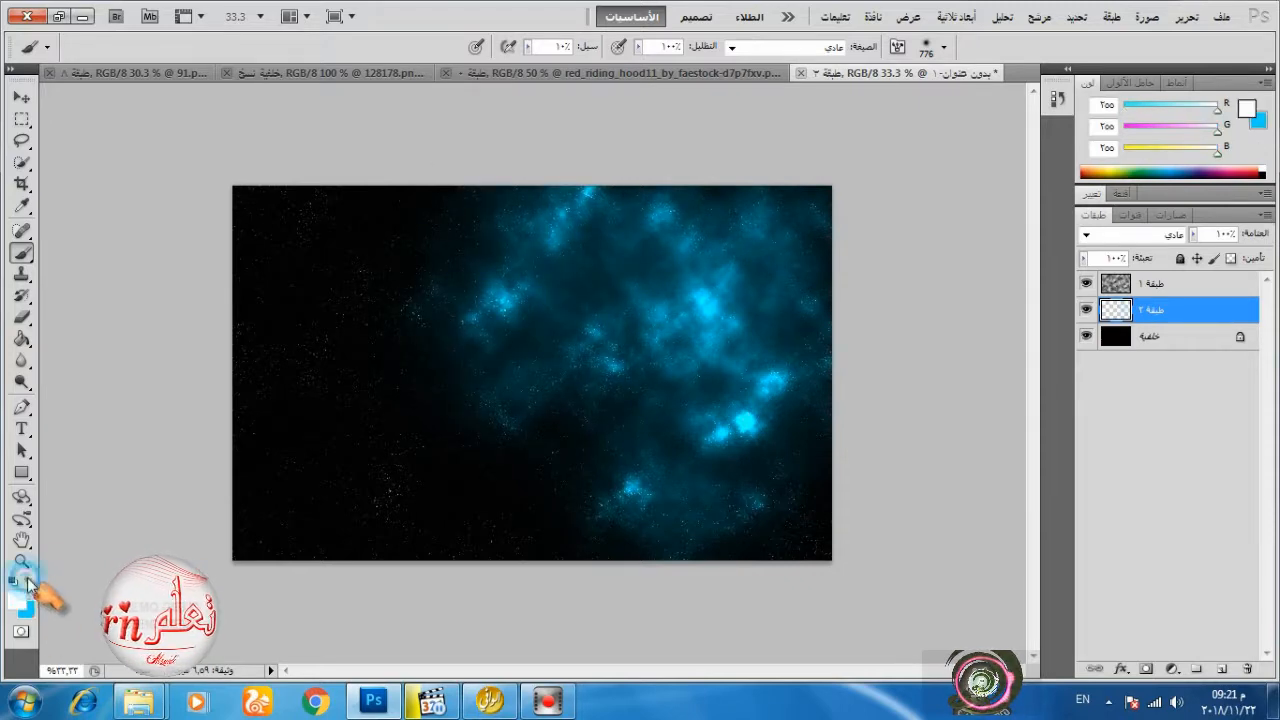
pyautogui.click(15, 598)
pyautogui.moveTo(930, 437); pyautogui.dragTo(928, 381)
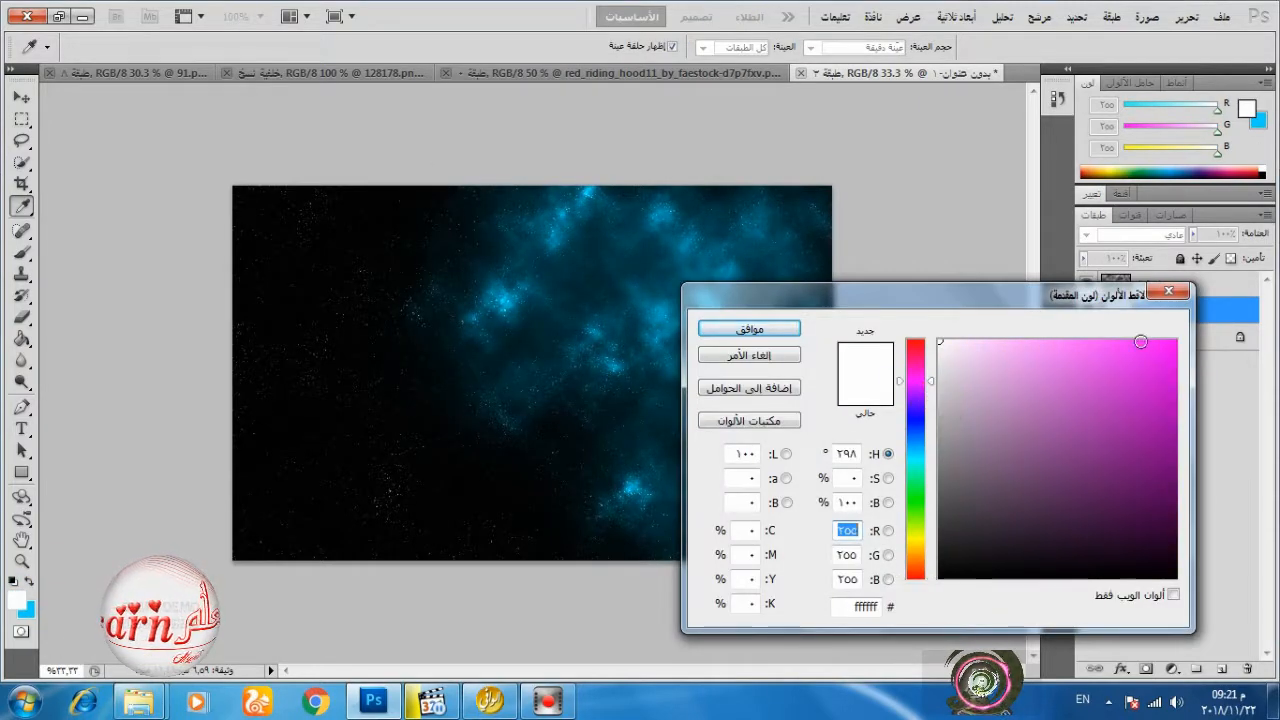
pyautogui.click(1174, 343)
pyautogui.click(750, 329)
# Paint soft magenta glow over the blue nebula from its upper centre through the middle to the lower right.
pyautogui.click(641, 281)
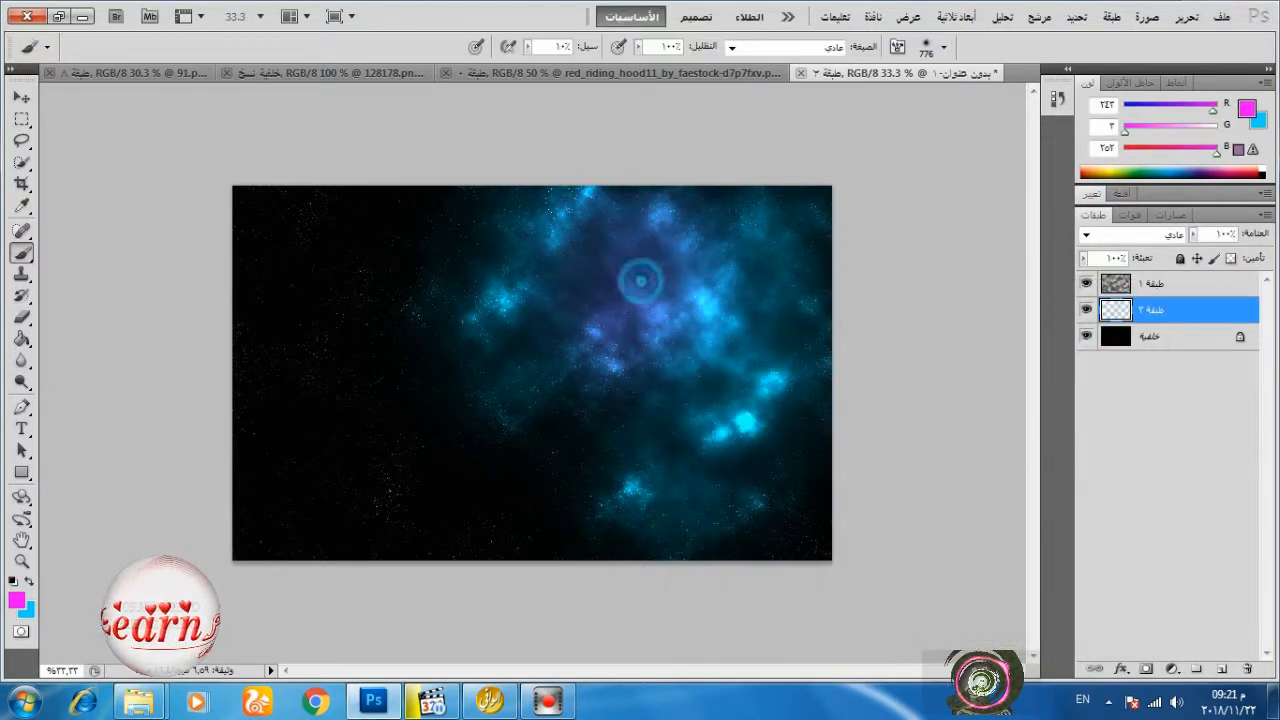
pyautogui.click(672, 323)
pyautogui.click(735, 263)
pyautogui.click(769, 464)
pyautogui.click(562, 260)
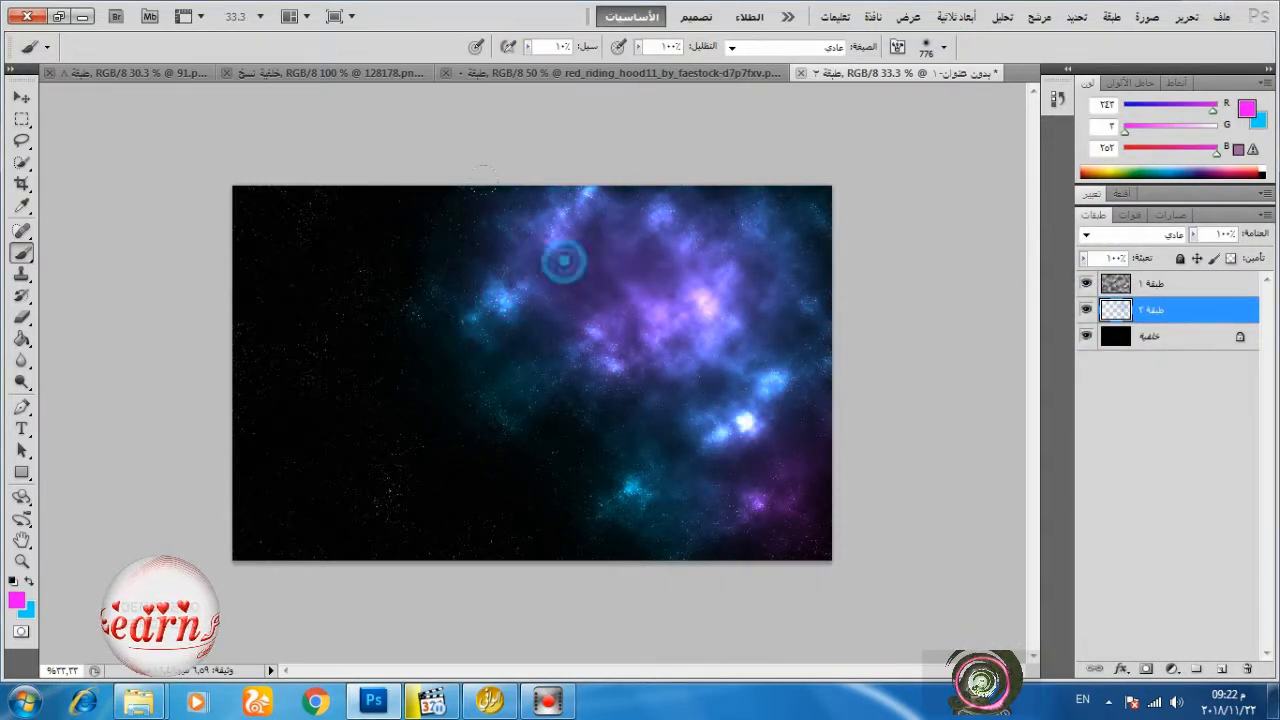
pyautogui.click(661, 421)
# Set the foreground colour to green (RGB 21, 252, 3) and dab soft glow over the nebula's top, centre and bottom edge.
pyautogui.click(15, 602)
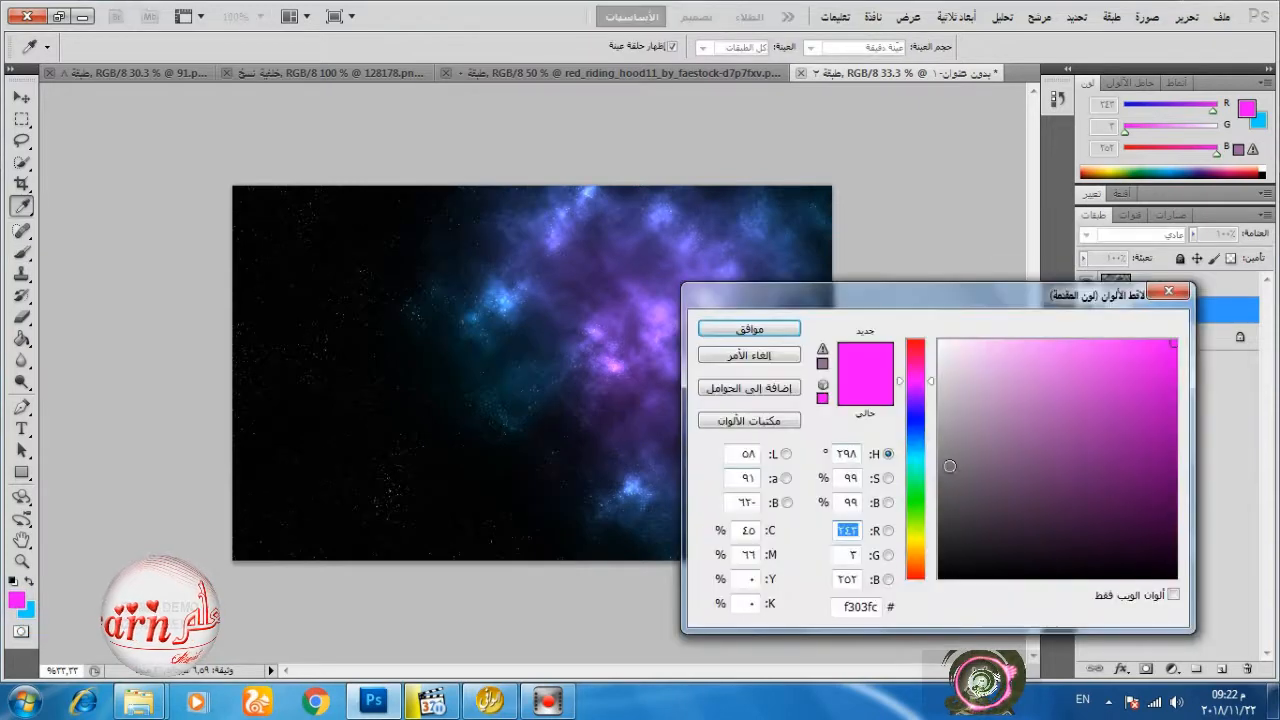
pyautogui.click(917, 509)
pyautogui.click(746, 326)
pyautogui.click(731, 262)
pyautogui.click(592, 230)
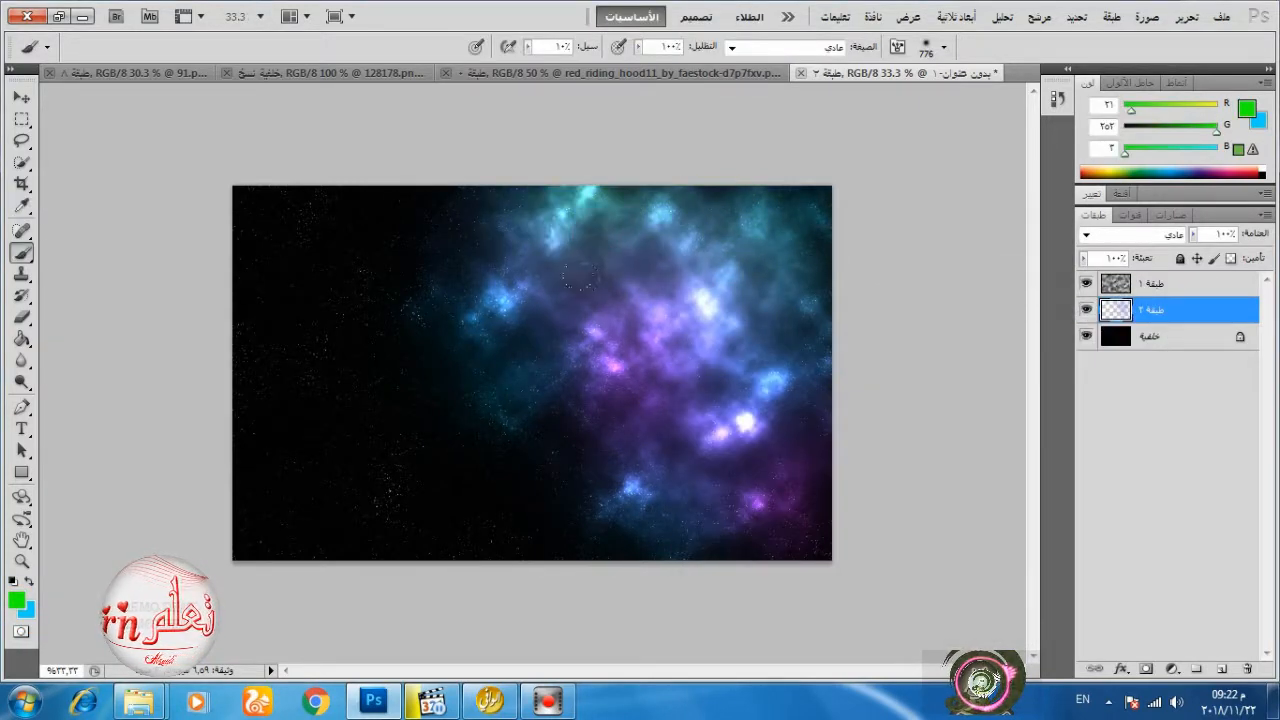
pyautogui.click(673, 360)
pyautogui.click(704, 573)
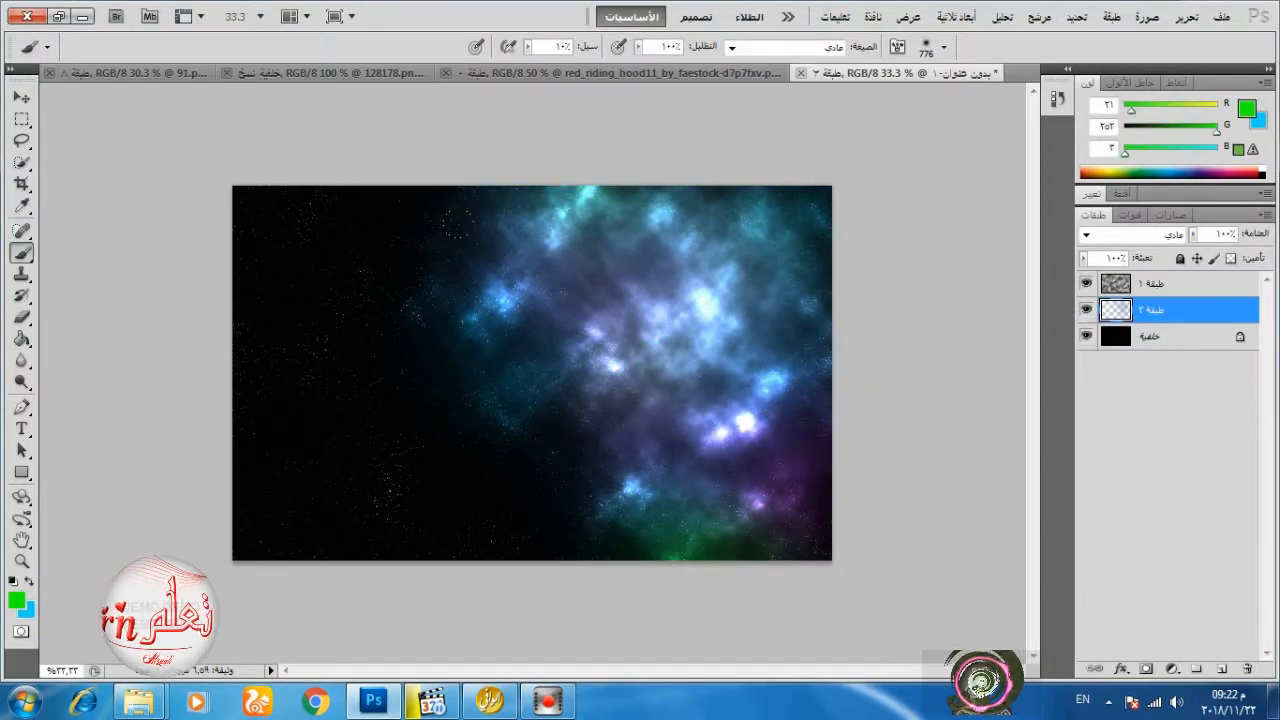
pyautogui.click(609, 400)
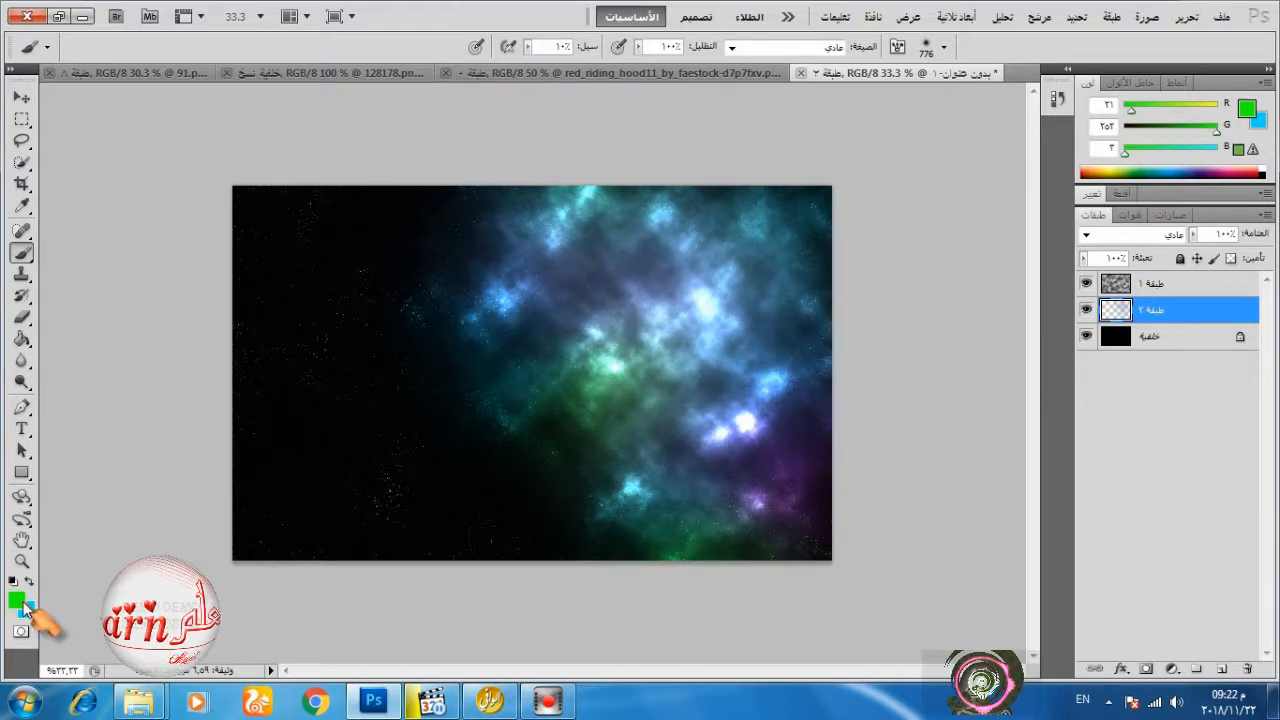
# Set the foreground colour to purple (RGB 214, 3, 252) and dab glow on the nebula's upper left and centre.
pyautogui.click(16, 601)
pyautogui.moveTo(910, 382); pyautogui.dragTo(916, 345)
pyautogui.click(730, 325)
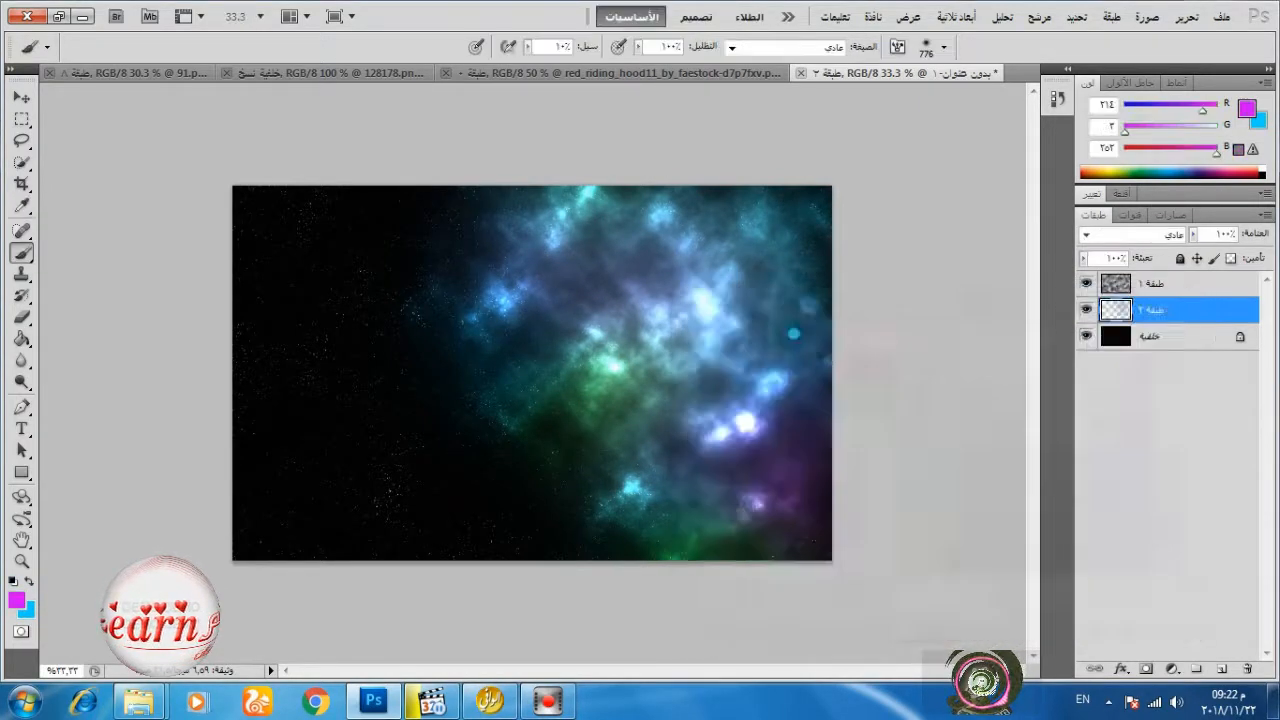
pyautogui.click(505, 290)
pyautogui.click(625, 365)
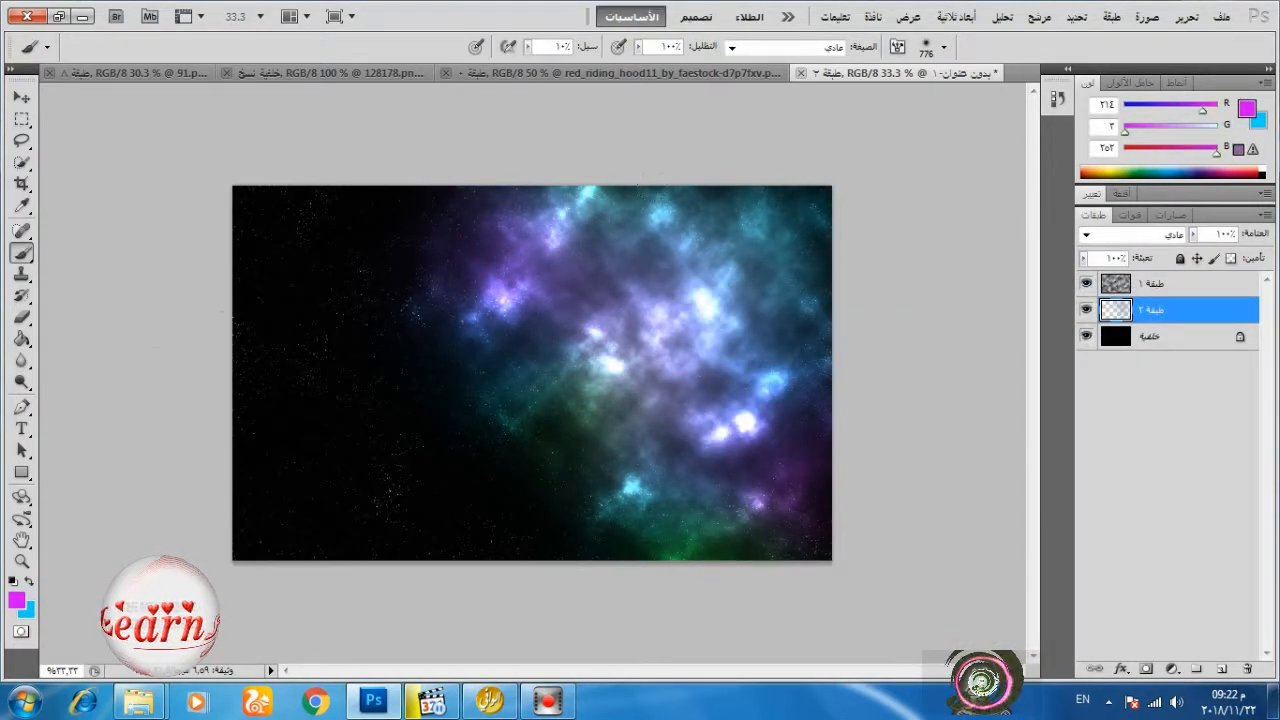
# Swap back to the cyan blue and dab soft glow on the nebula's centre, left edge and lower left.
pyautogui.click(29, 582)
pyautogui.click(692, 356)
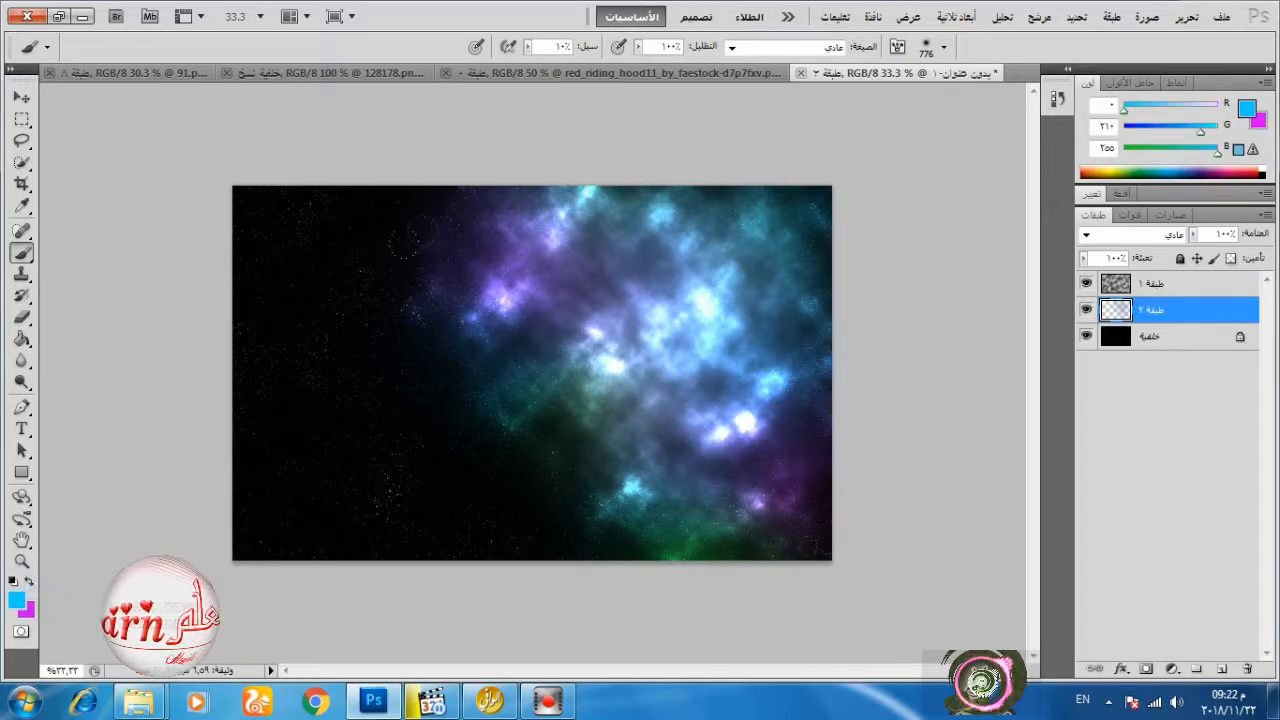
pyautogui.click(480, 305)
pyautogui.click(587, 545)
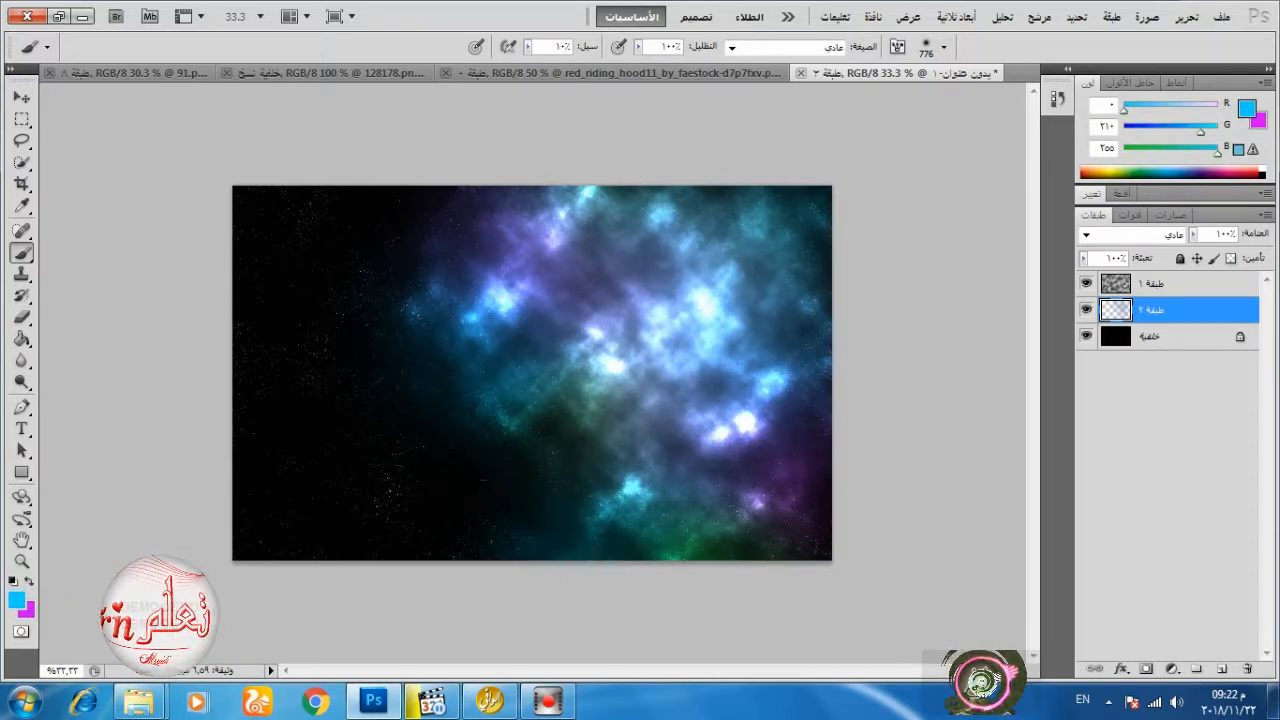
pyautogui.click(533, 522)
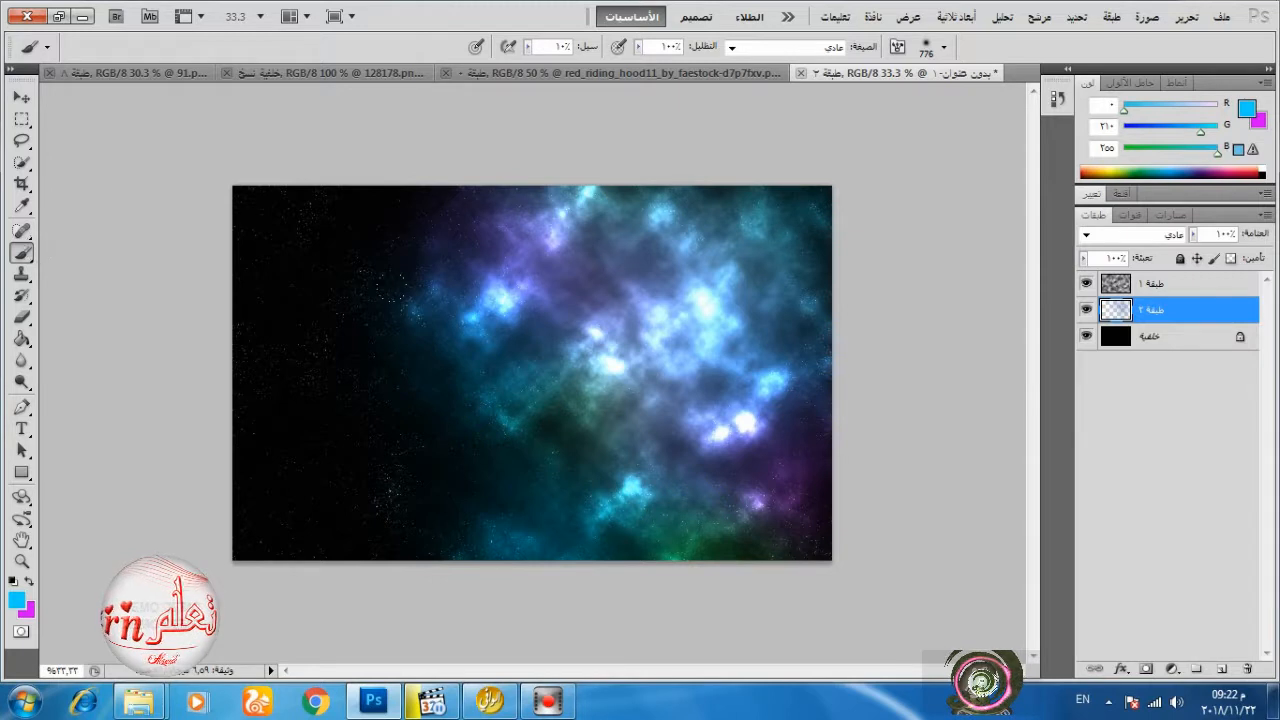
# Set white foreground and black background colours, then create a 2500 × 2500 px, 72 pixels/cm, 8-bit RGB document filled with the background colour.
pyautogui.click(12, 581)
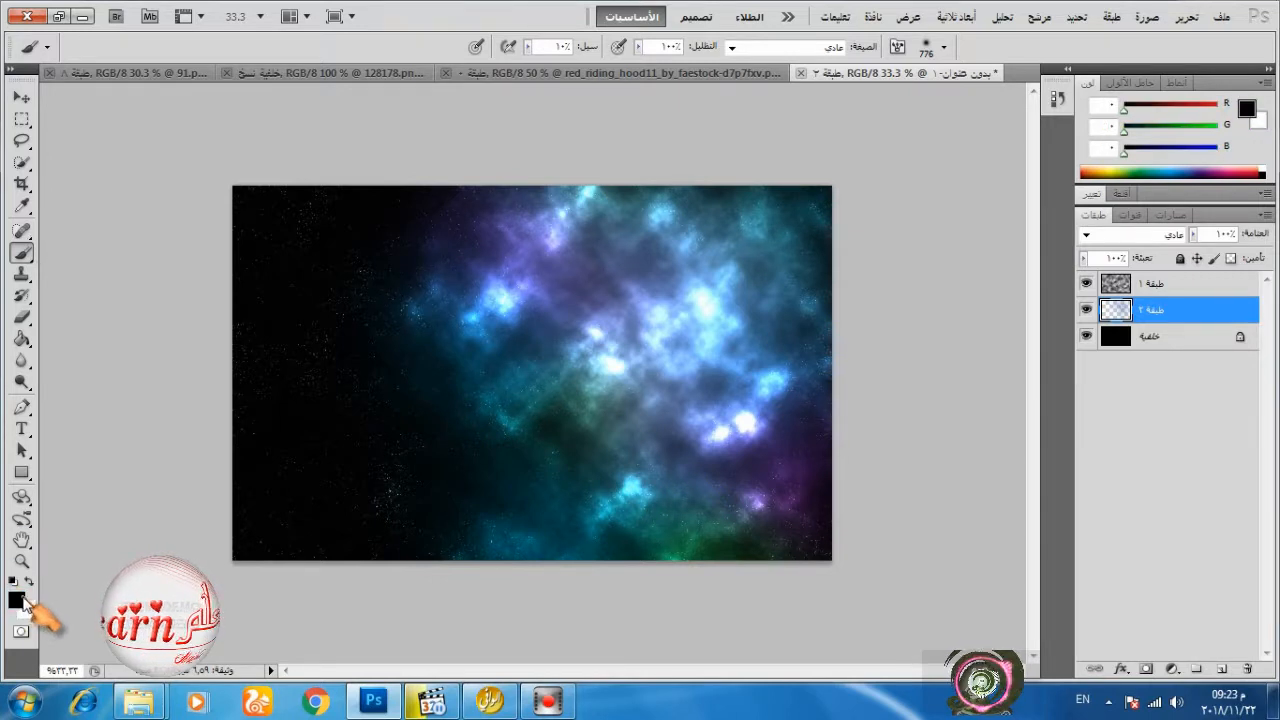
pyautogui.click(29, 582)
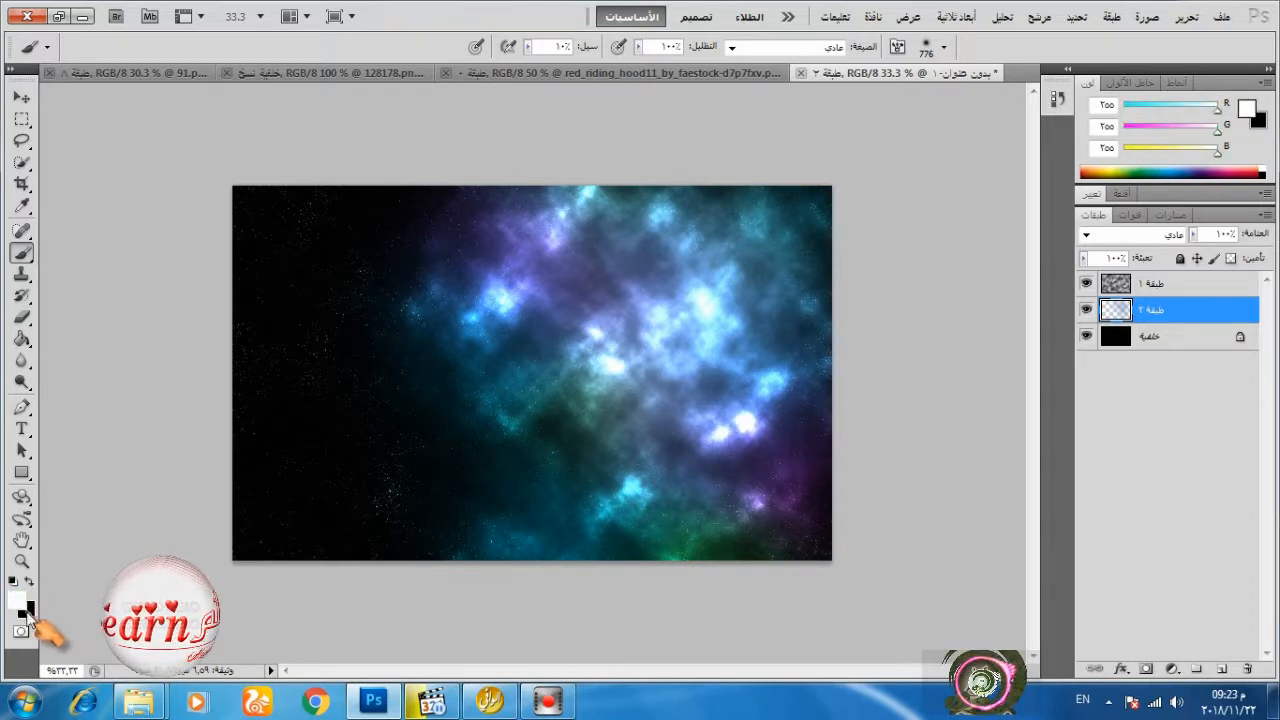
pyautogui.click(1221, 16)
pyautogui.click(1196, 36)
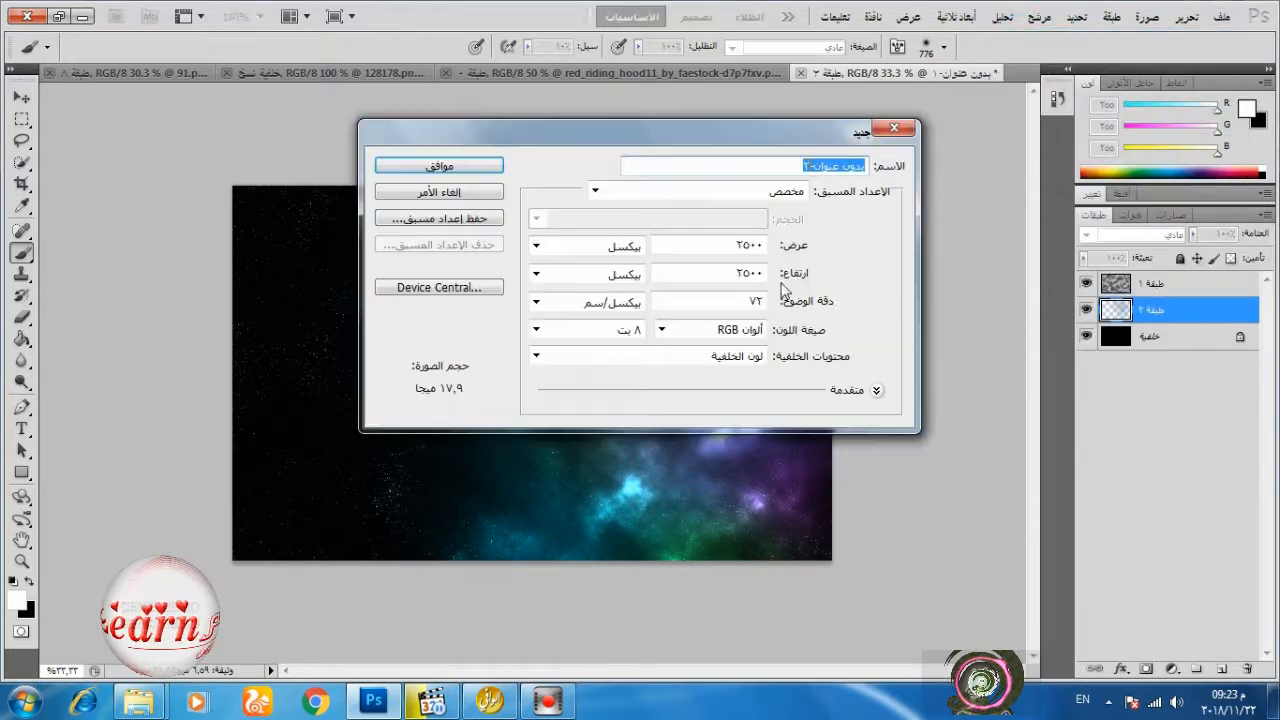
pyautogui.click(714, 358)
pyautogui.click(738, 390)
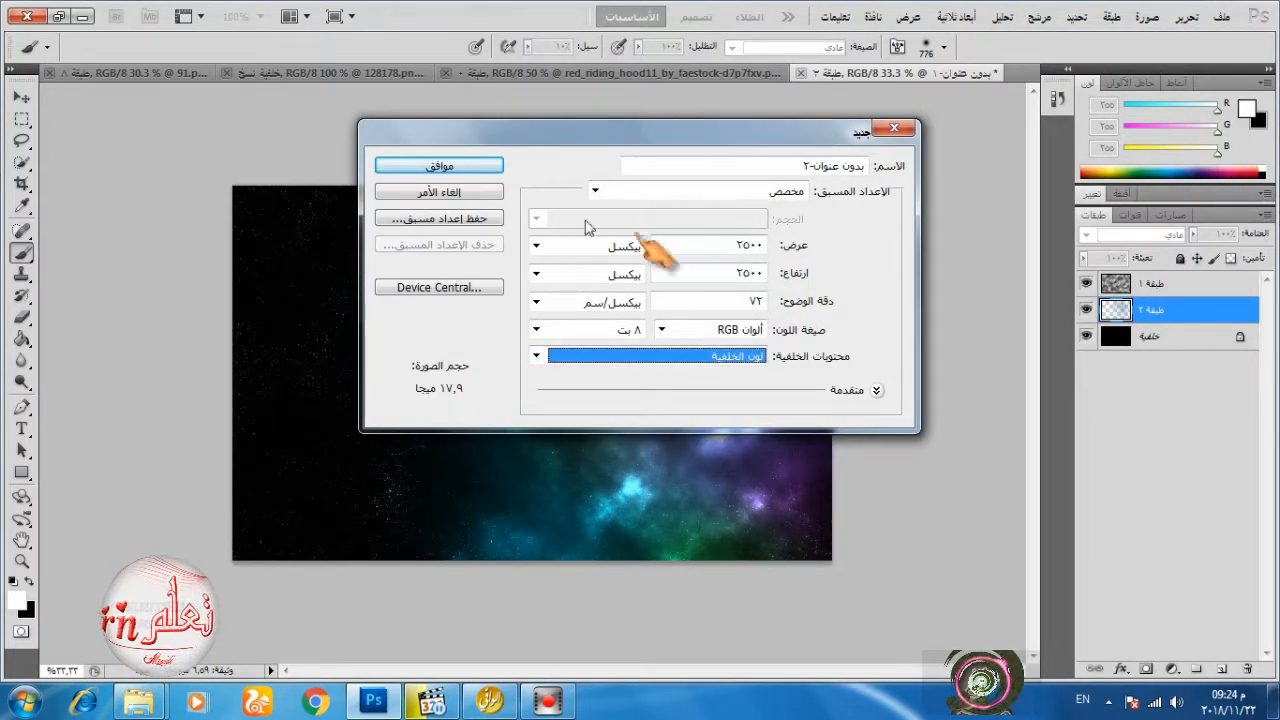
pyautogui.click(470, 165)
# Render Clouds on the black background layer of the new square document.
pyautogui.click(1039, 17)
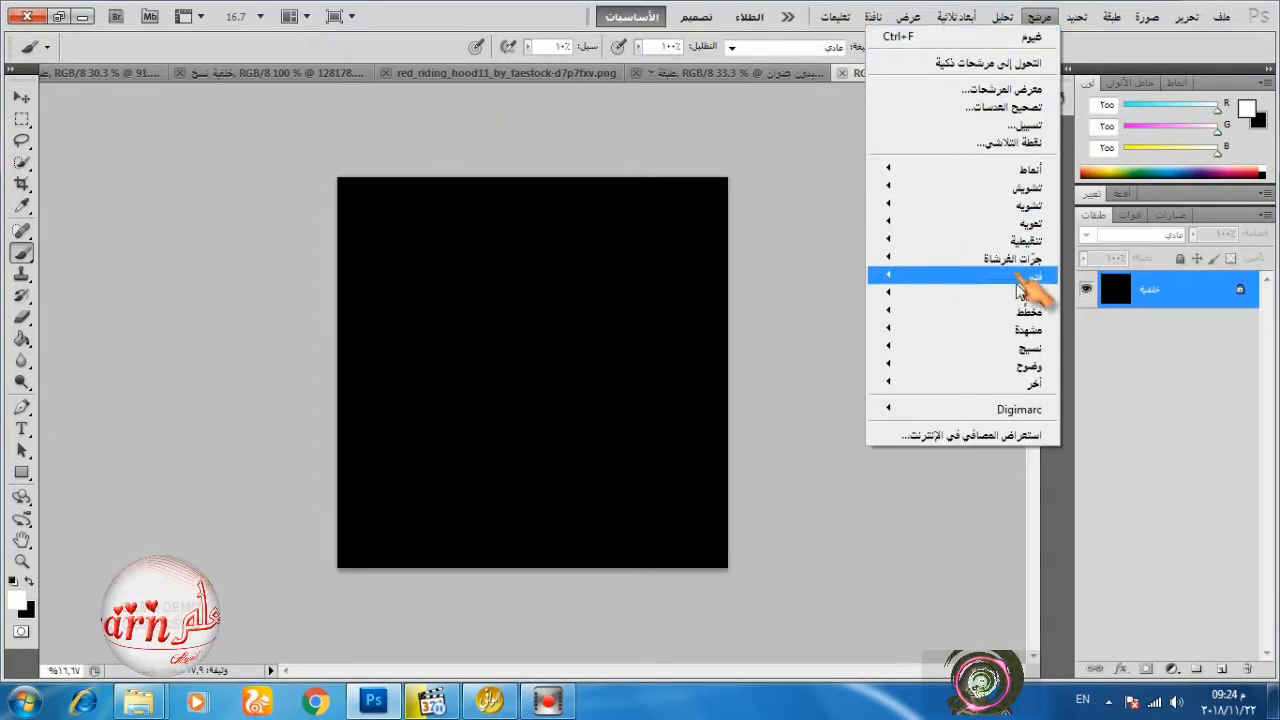
pyautogui.moveTo(1020, 331)
pyautogui.click(836, 368)
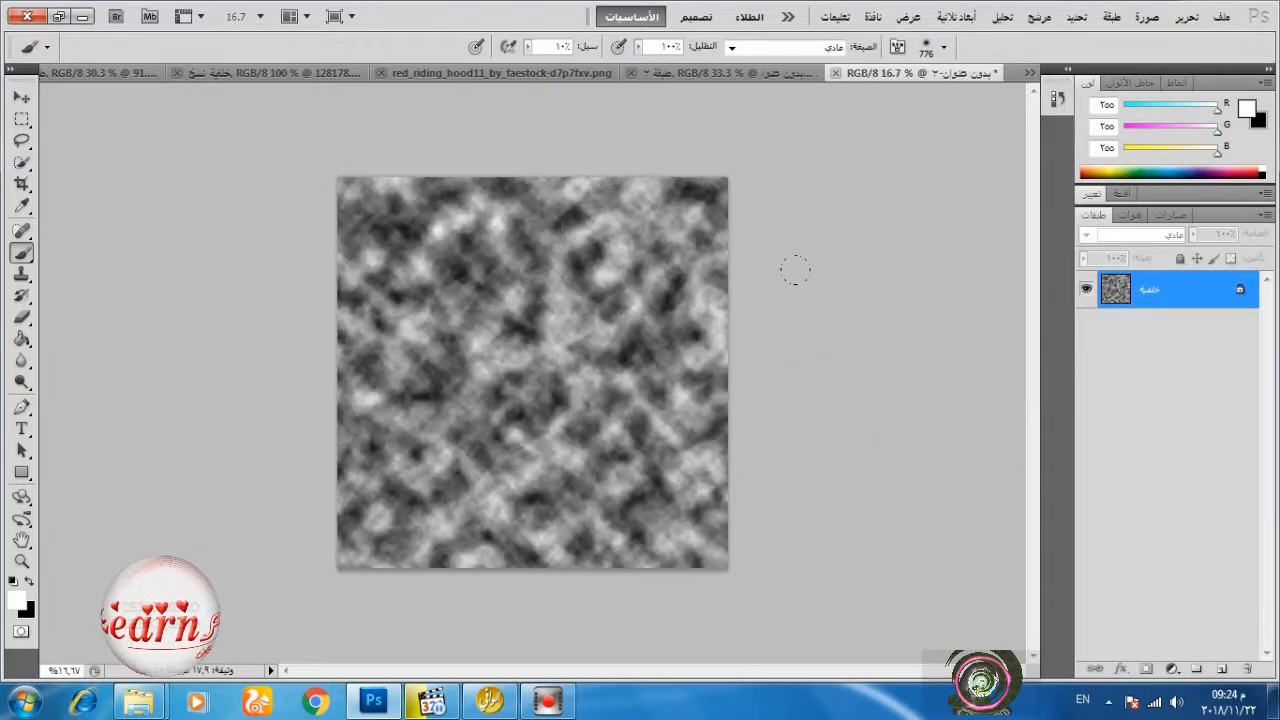
# Apply the Solarize filter to the clouds texture.
pyautogui.click(1039, 17)
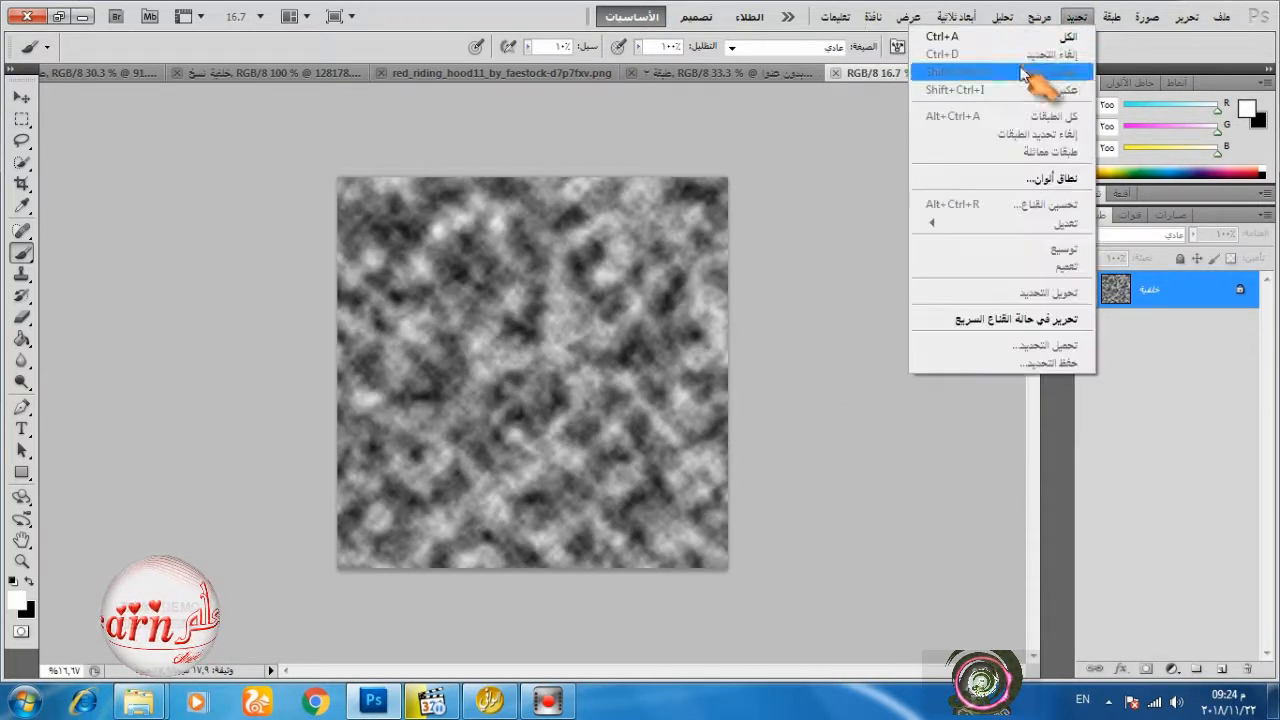
pyautogui.moveTo(1030, 220)
pyautogui.moveTo(1025, 169)
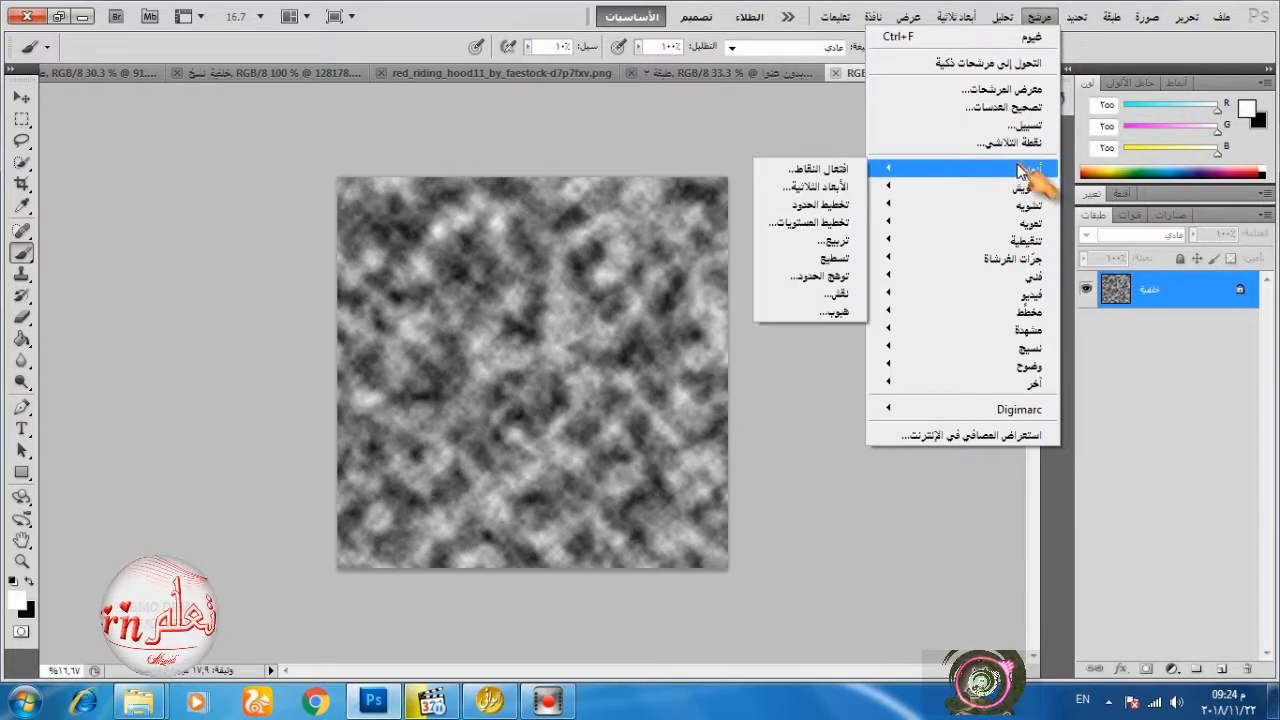
pyautogui.click(817, 259)
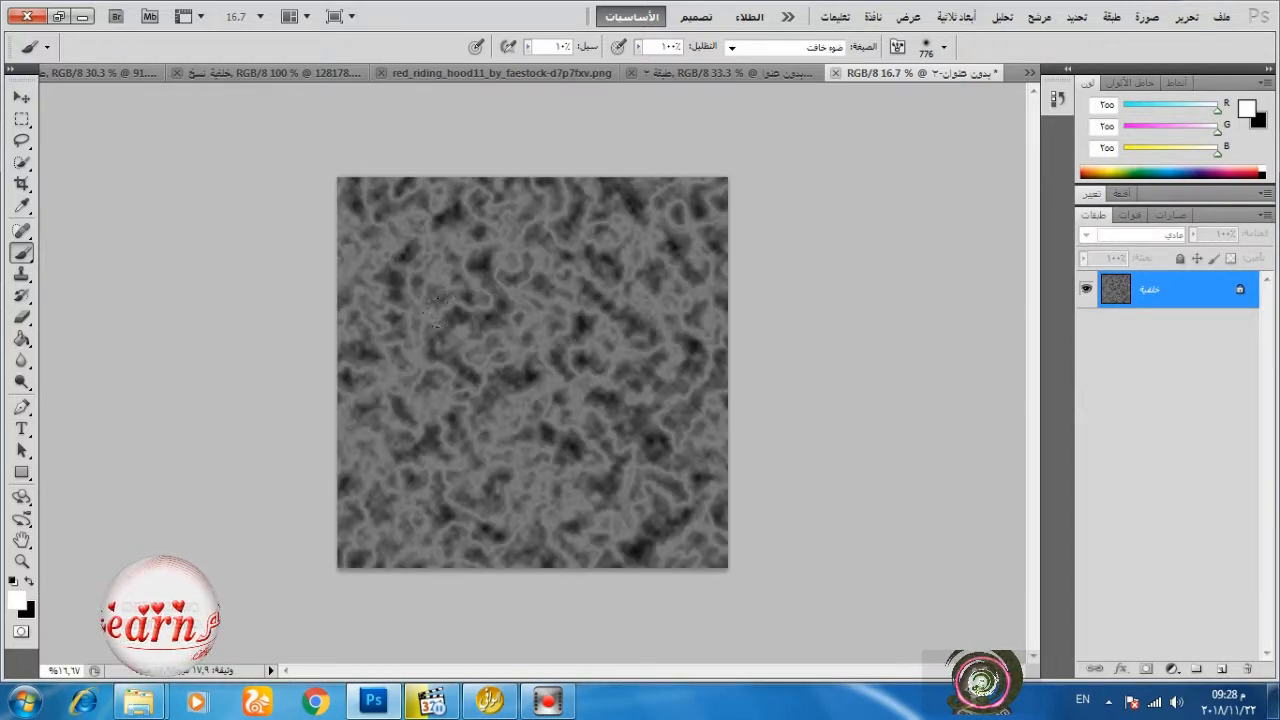
# Apply the Spherize filter to the texture at 100% in Normal mode, and repeat it once.
pyautogui.click(1040, 17)
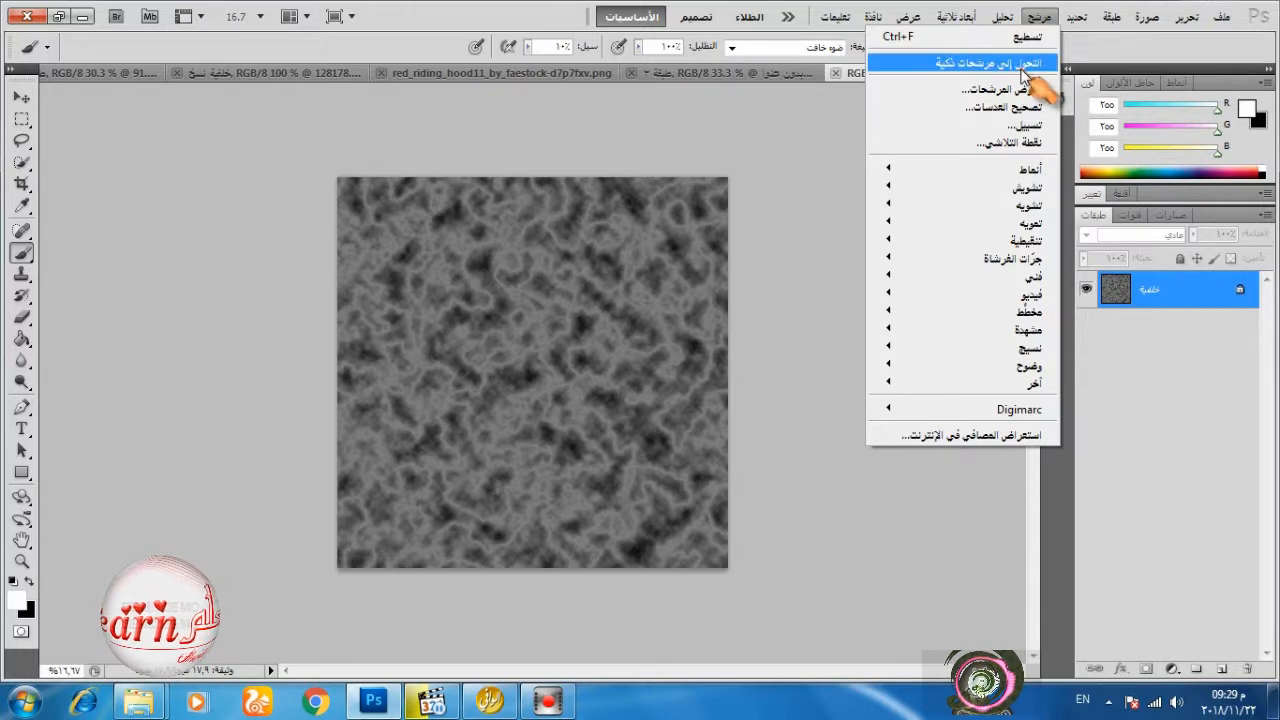
pyautogui.moveTo(1007, 207)
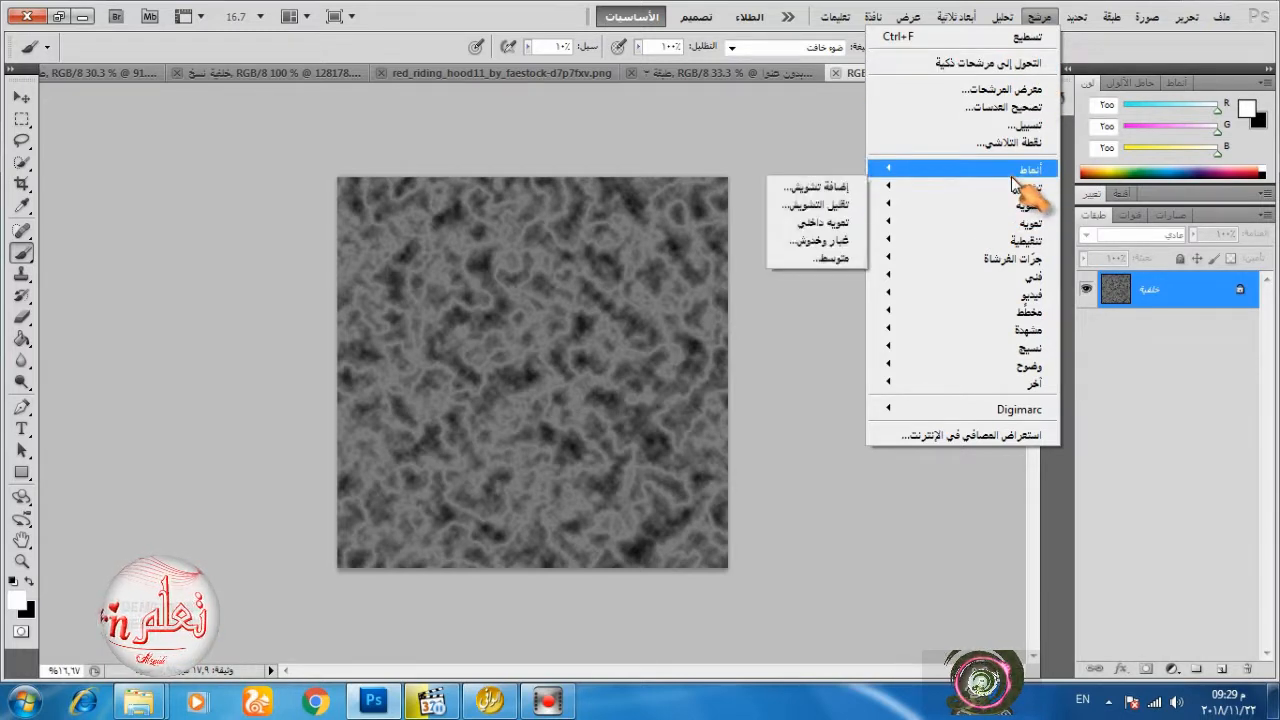
pyautogui.moveTo(1012, 174)
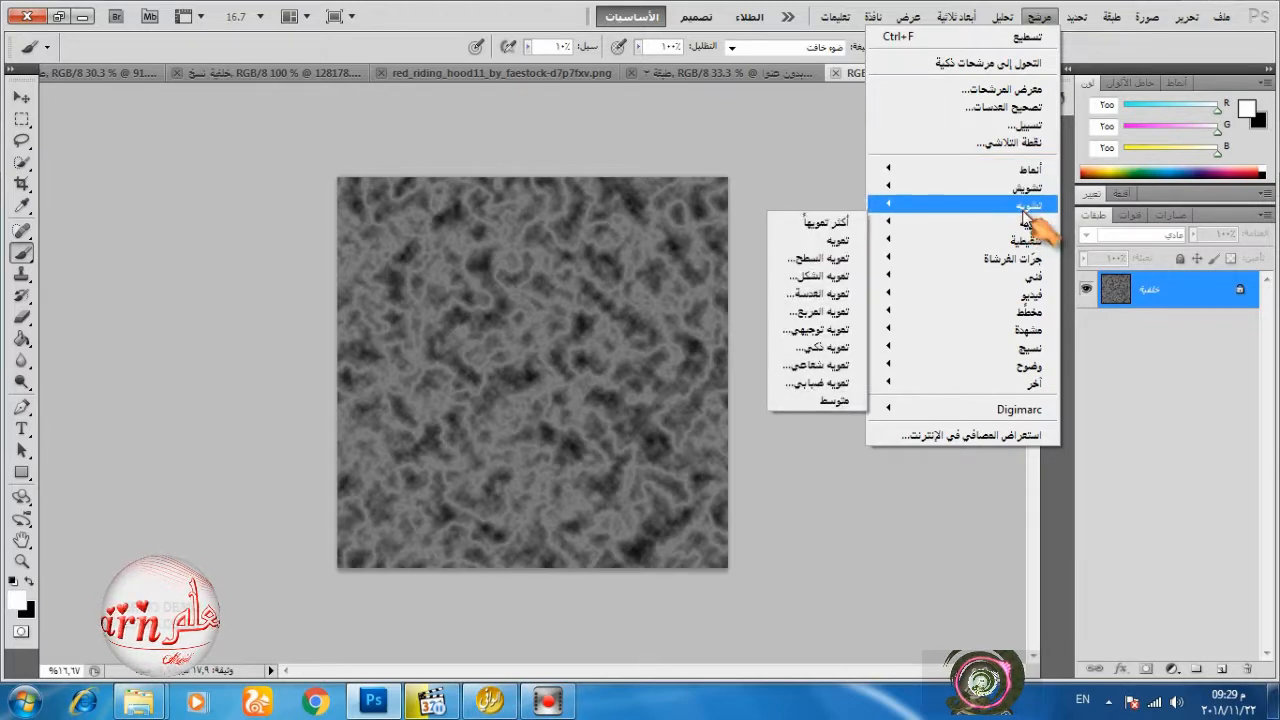
pyautogui.moveTo(945, 226)
pyautogui.click(835, 293)
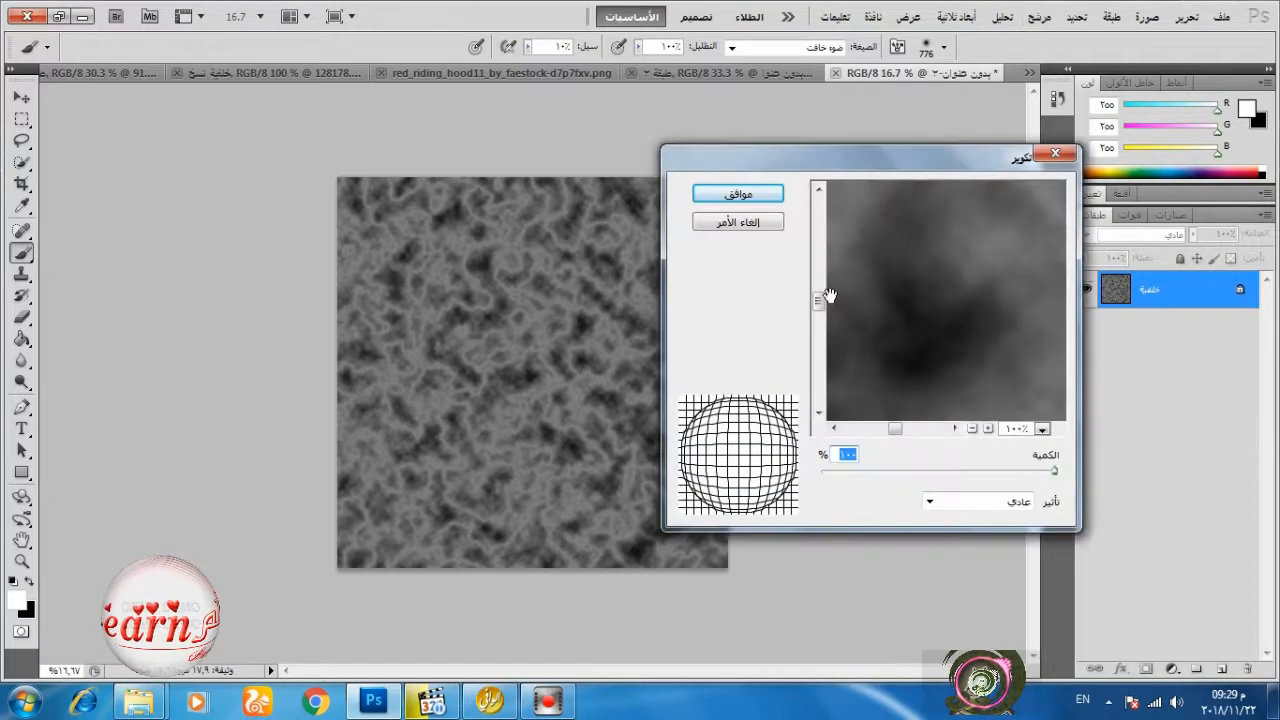
pyautogui.click(738, 194)
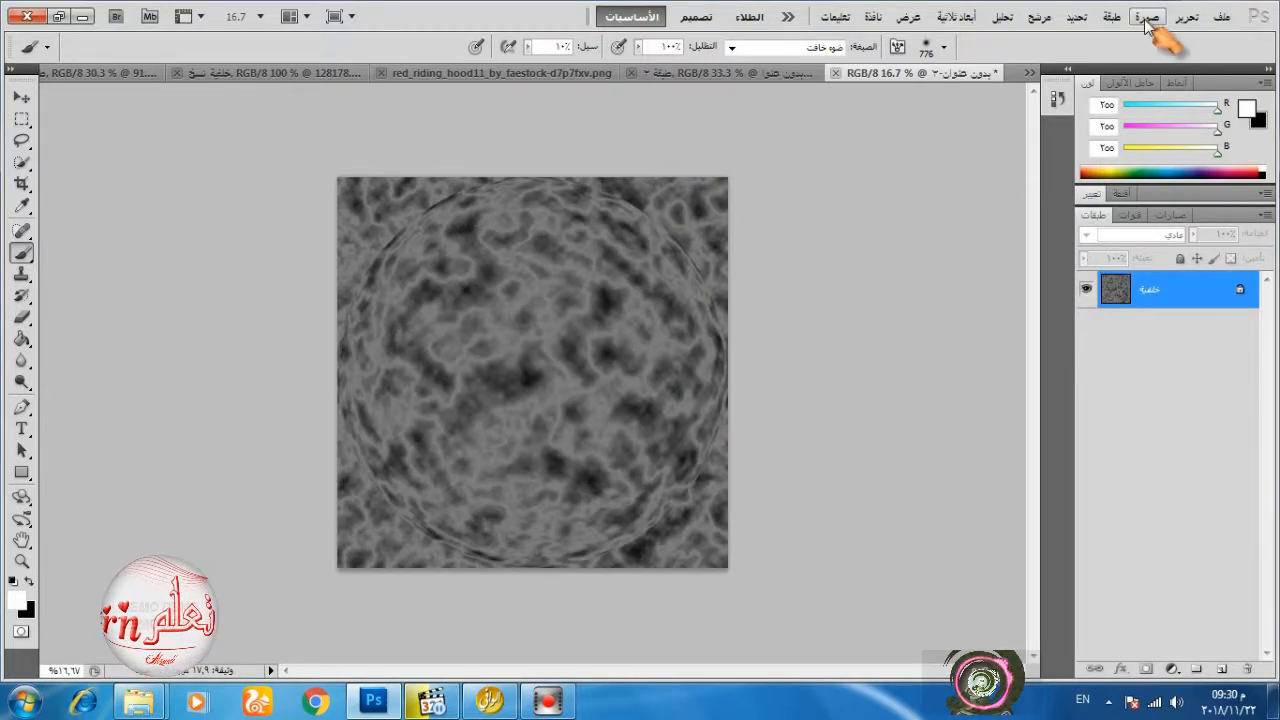
pyautogui.click(1040, 18)
pyautogui.click(1036, 38)
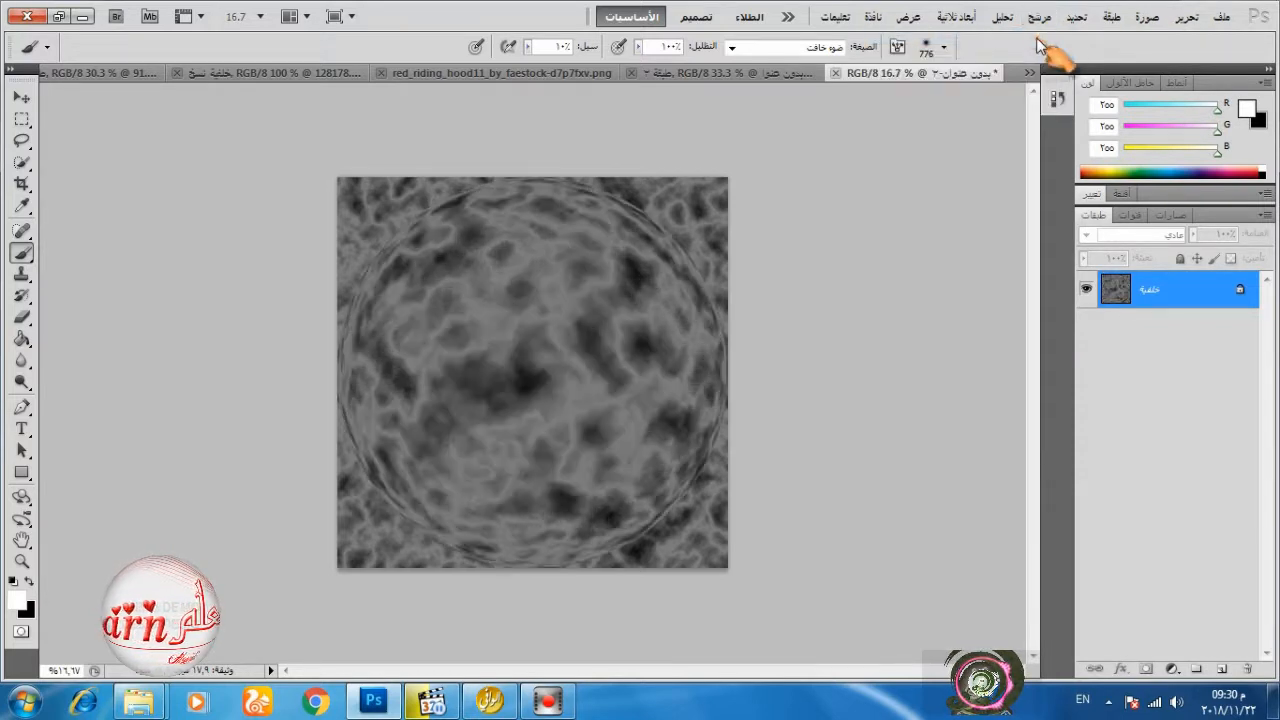
# Draw a circular selection around the spherized area with the Elliptical Marquee and align it with the sphere's edge.
pyautogui.click(22, 118)
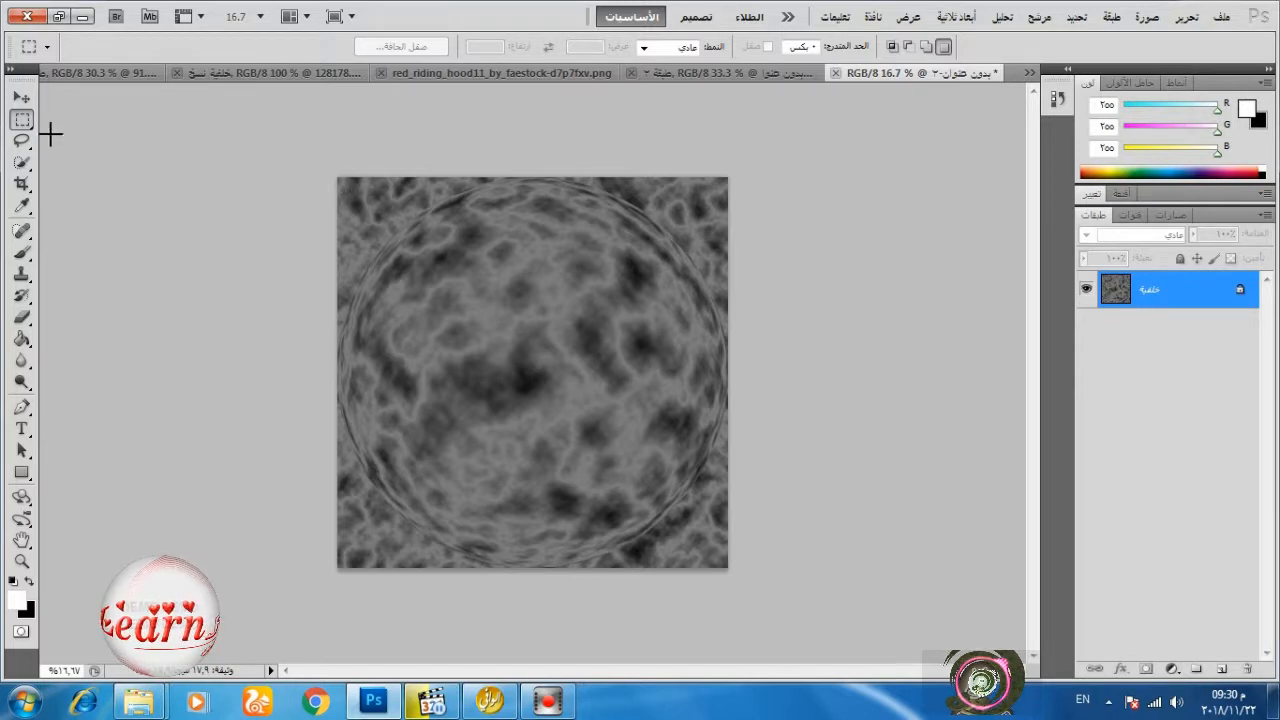
pyautogui.rightClick(22, 118)
pyautogui.click(85, 129)
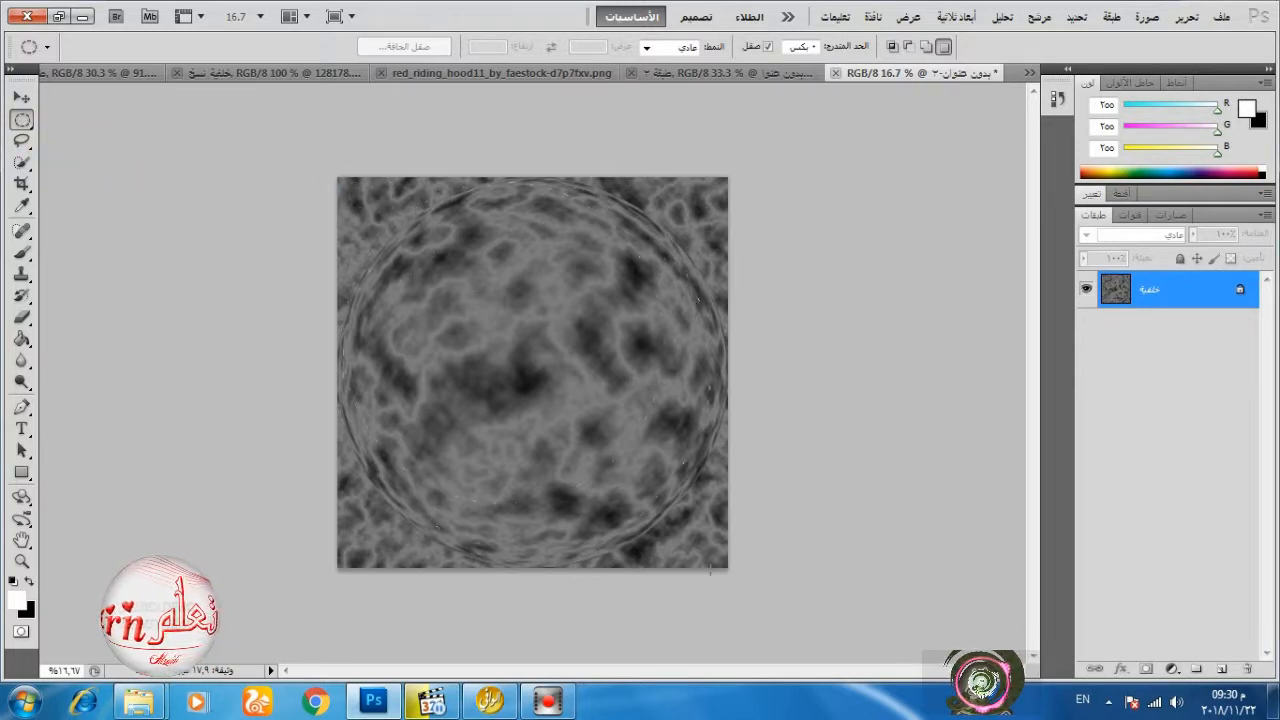
pyautogui.moveTo(732, 592); pyautogui.dragTo(732, 592)
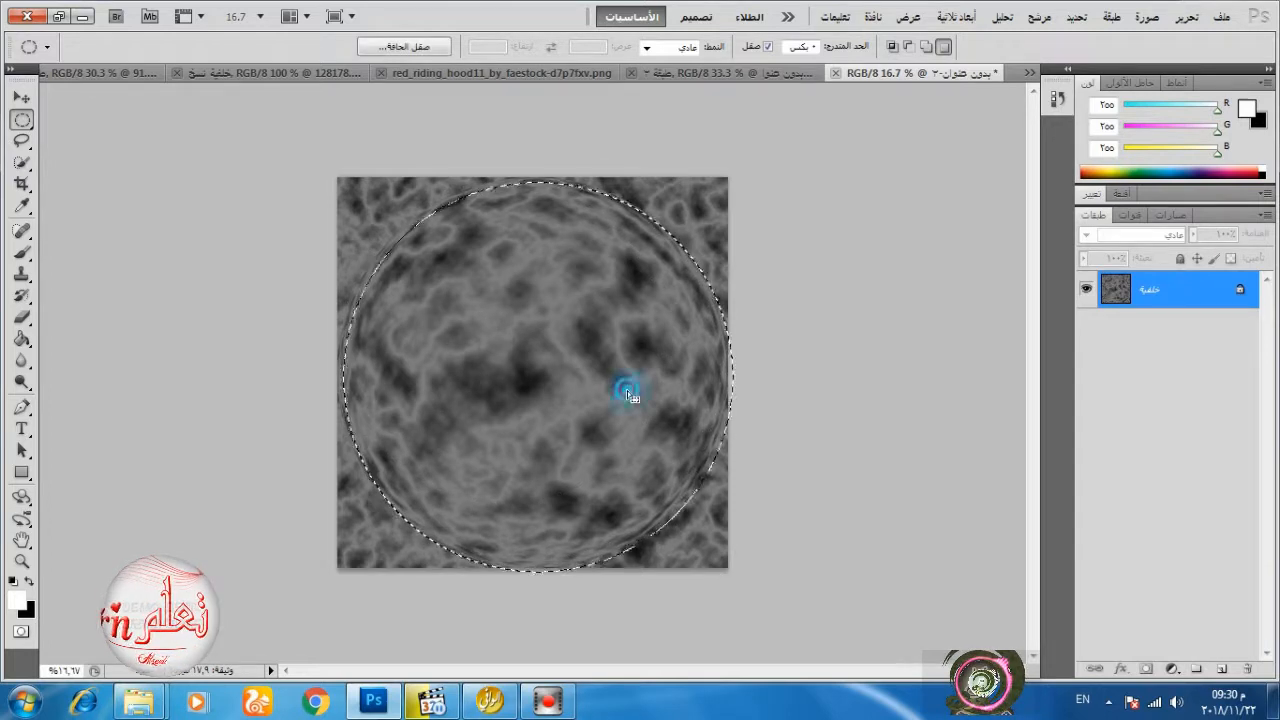
pyautogui.moveTo(627, 390); pyautogui.dragTo(621, 388)
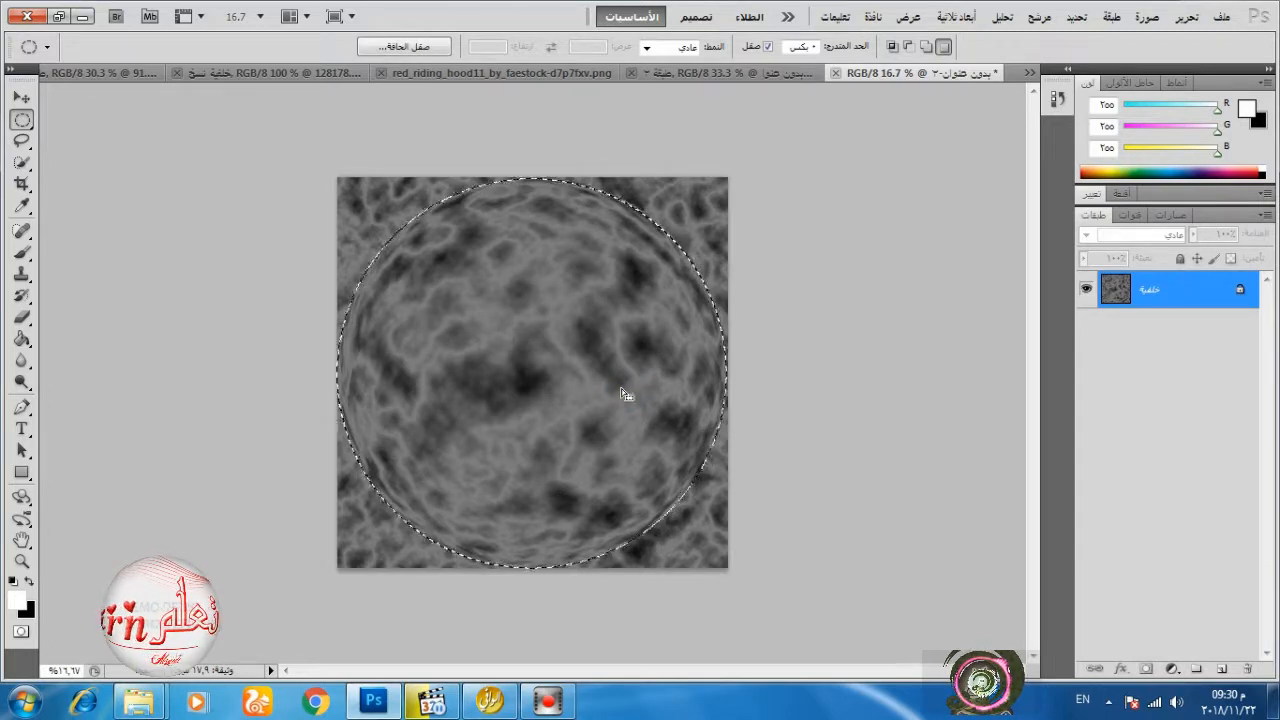
# Feather the circular selection around the sphere.
pyautogui.rightClick(592, 340)
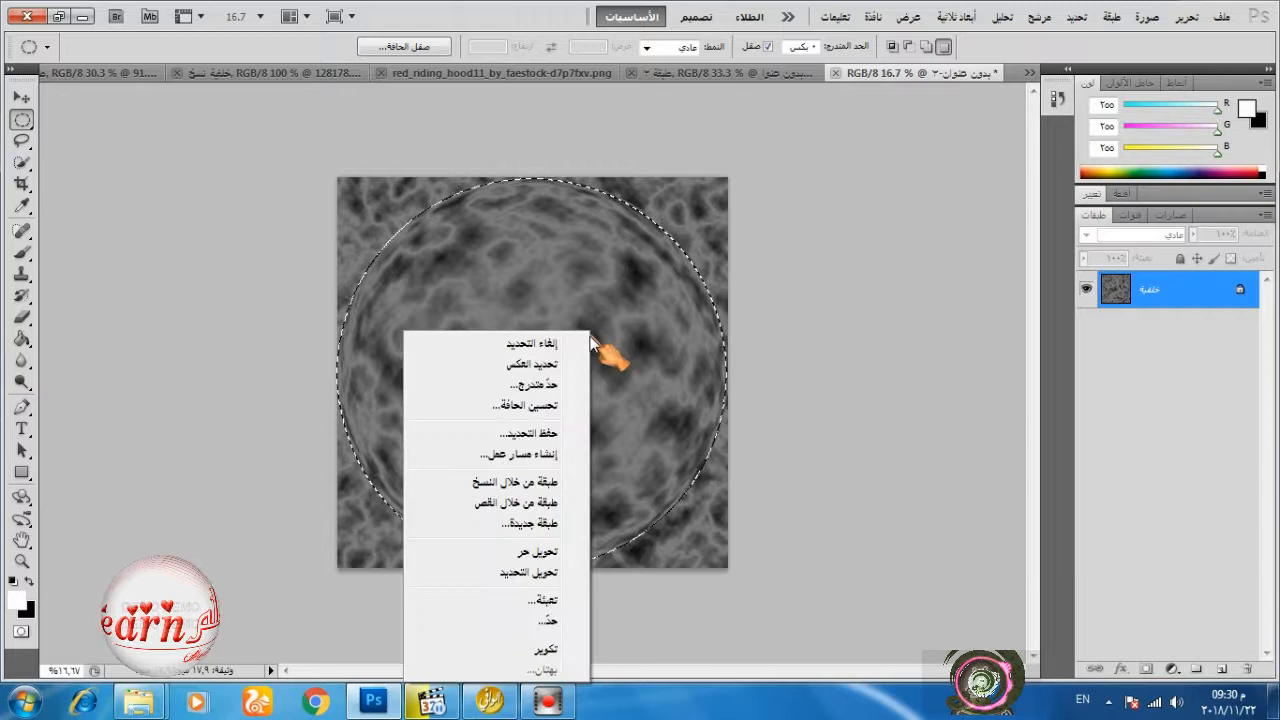
pyautogui.click(563, 386)
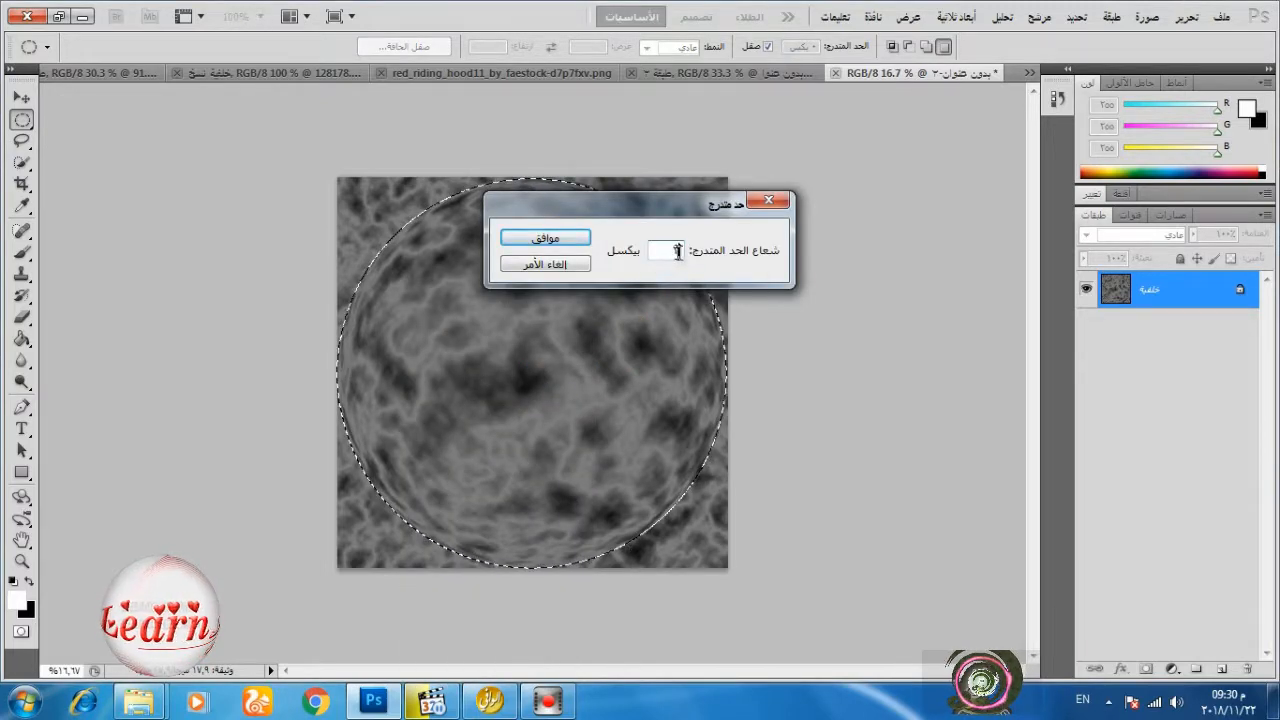
pyautogui.click(545, 240)
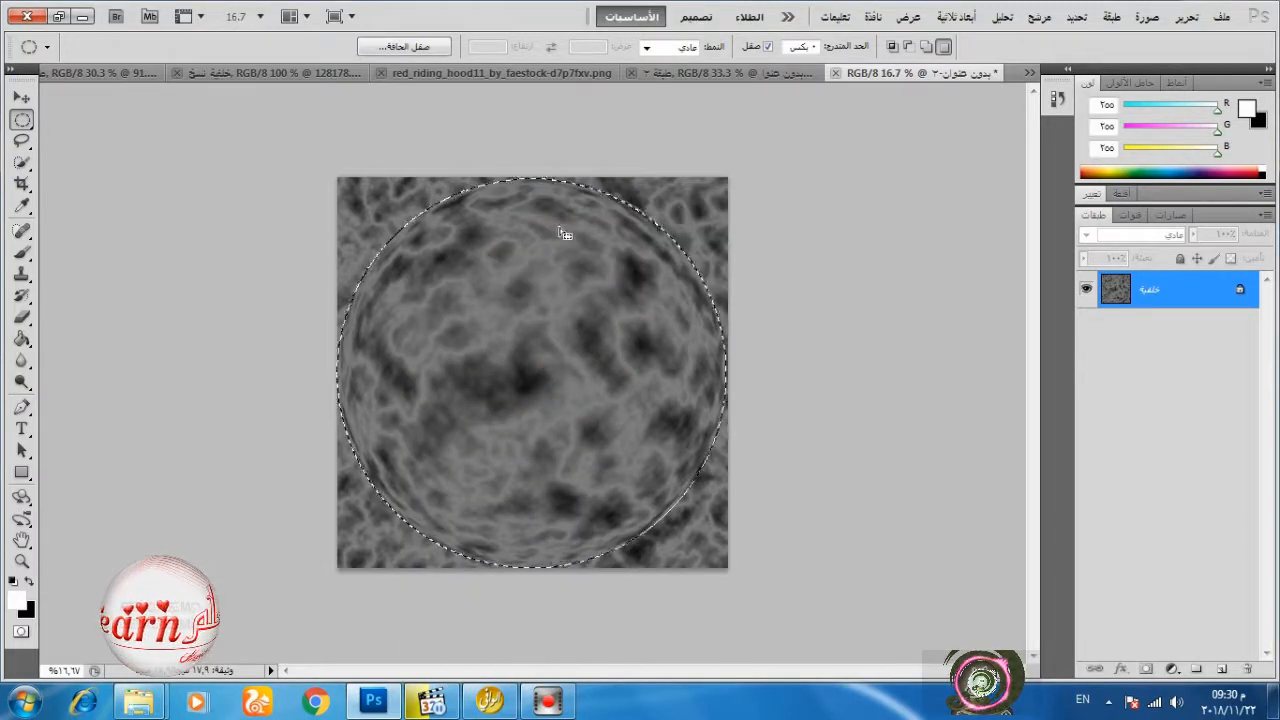
# Move the selected sphere into the lower-left of the space image and bring its layer above the clouds layer.
pyautogui.click(21, 98)
pyautogui.moveTo(500, 286); pyautogui.dragTo(671, 74)
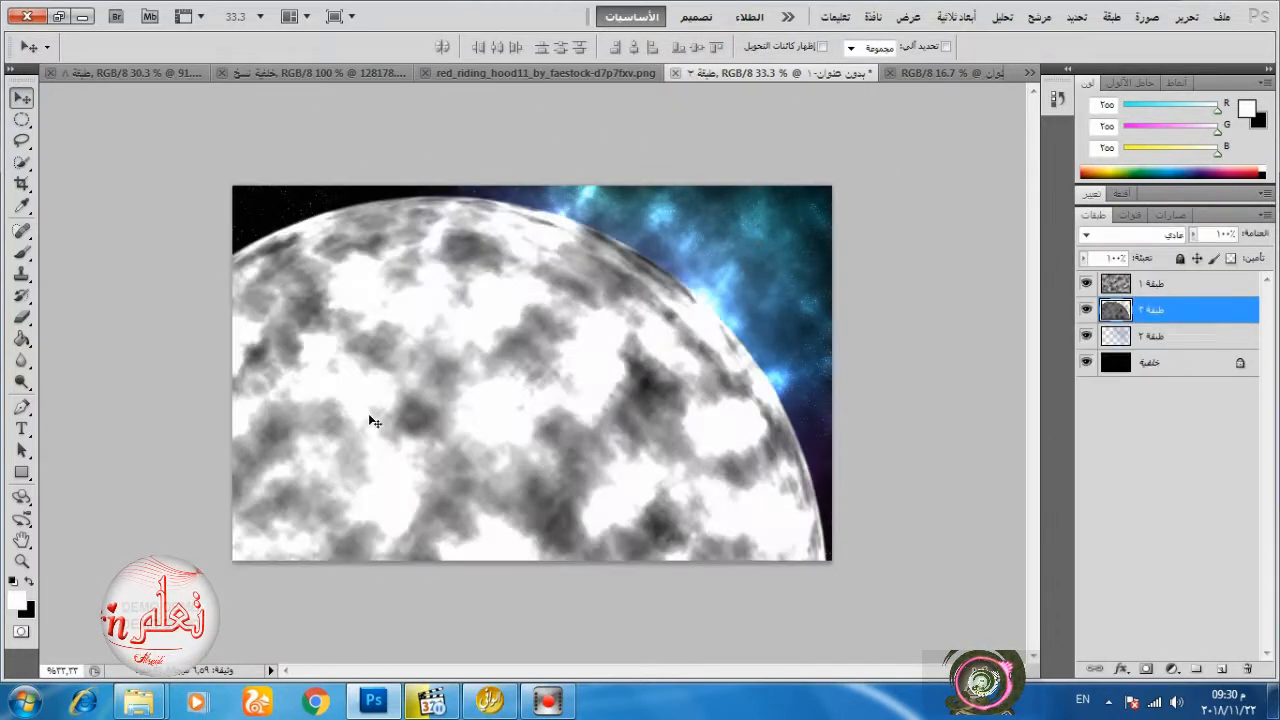
pyautogui.moveTo(510, 372); pyautogui.dragTo(396, 401)
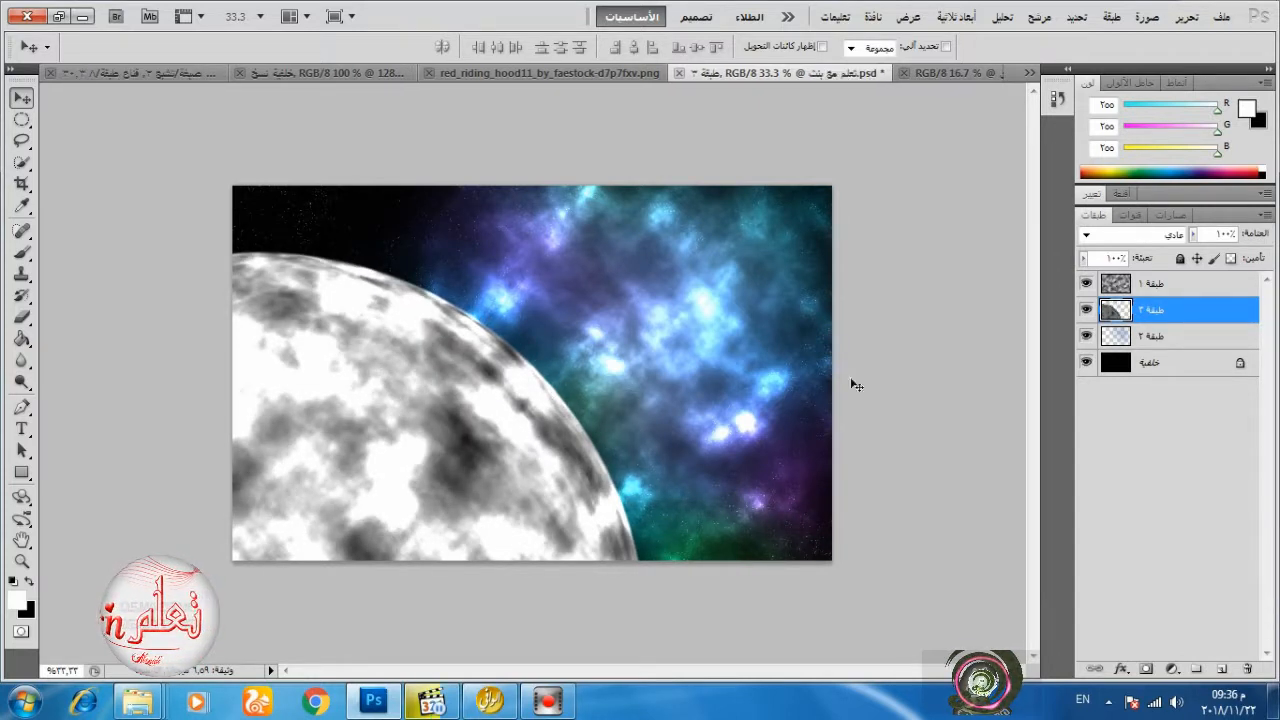
pyautogui.moveTo(1147, 313); pyautogui.dragTo(1150, 284)
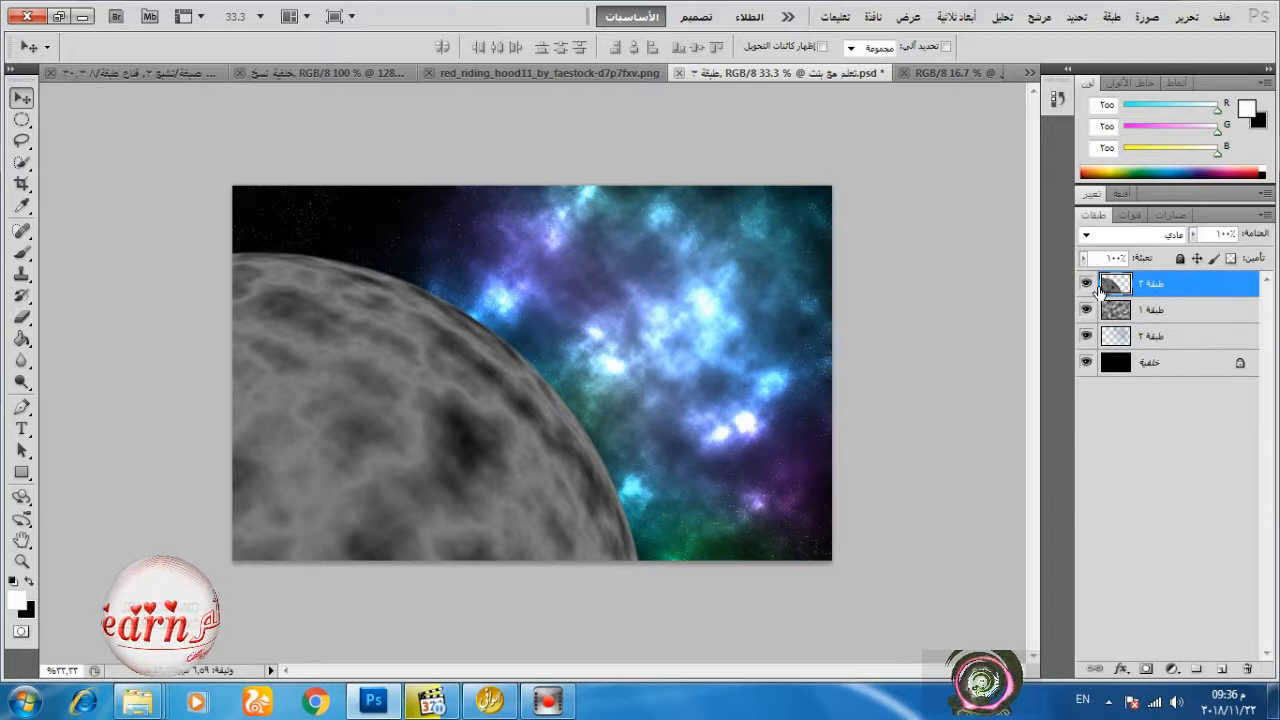
# Add a Hue/Saturation adjustment layer above the planet with Colorize on, hue 25 and saturation 99.
pyautogui.click(1172, 668)
pyautogui.click(1045, 492)
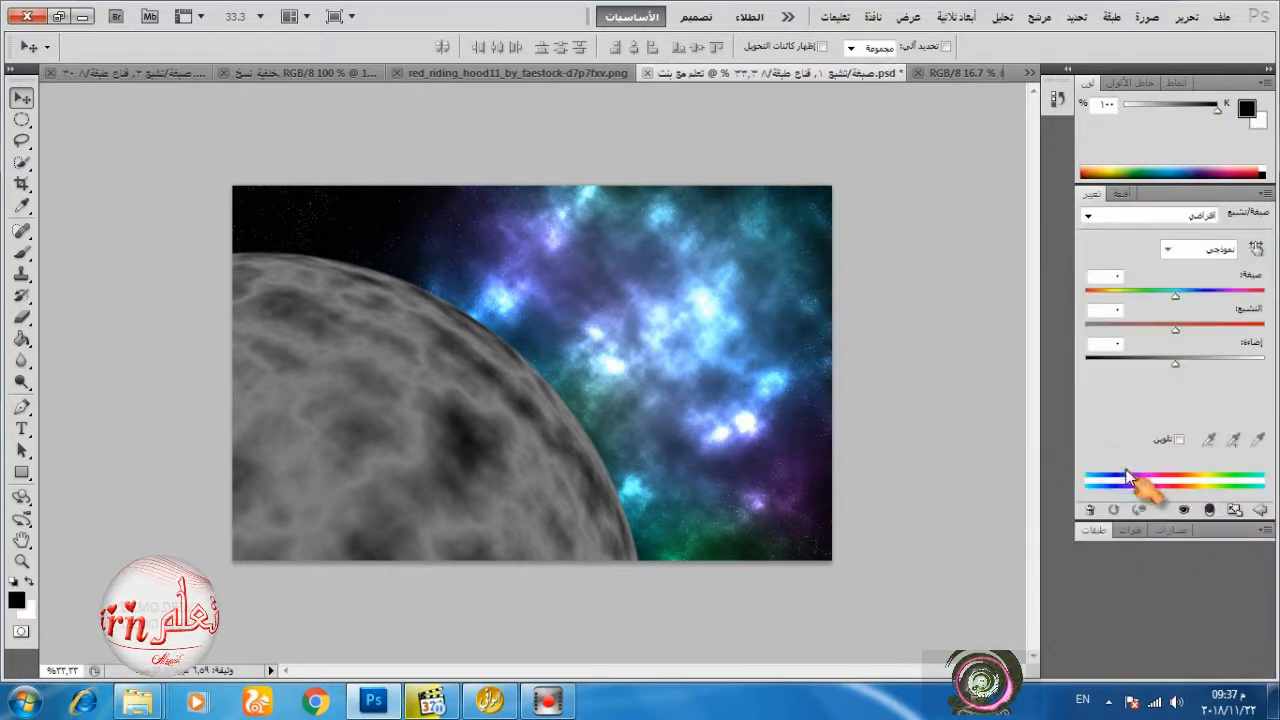
pyautogui.click(1179, 439)
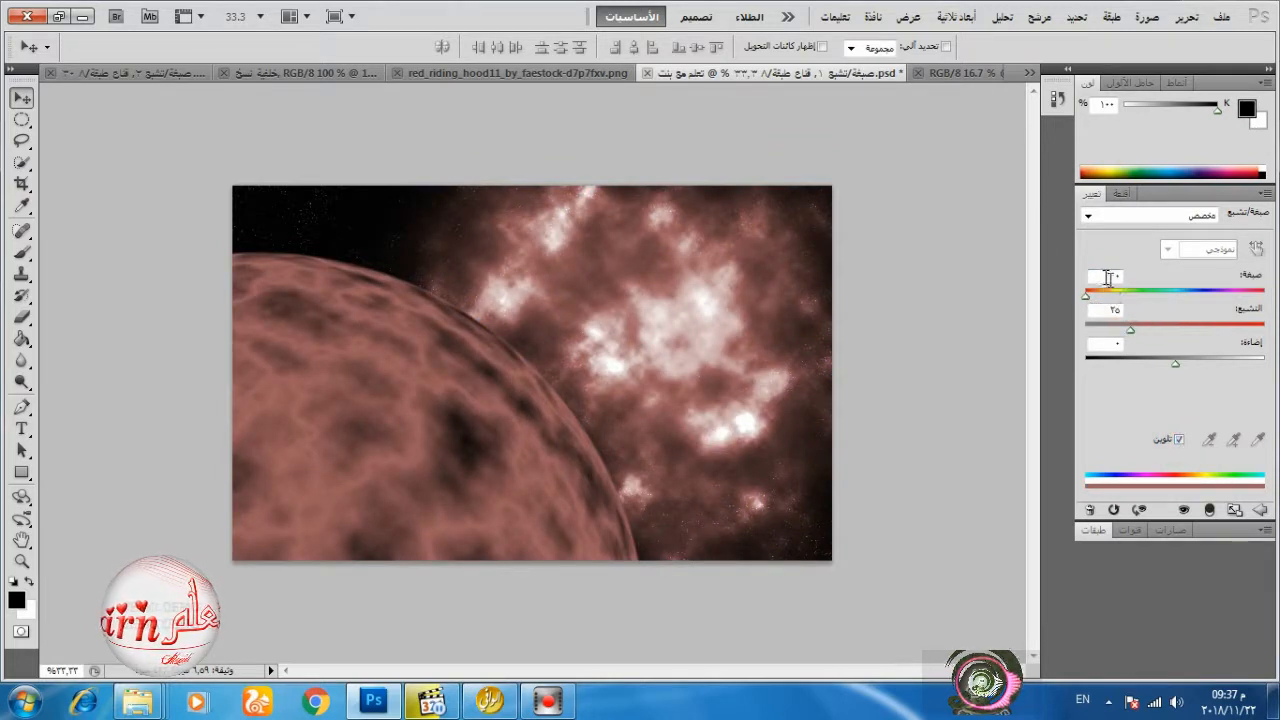
pyautogui.click(1109, 311)
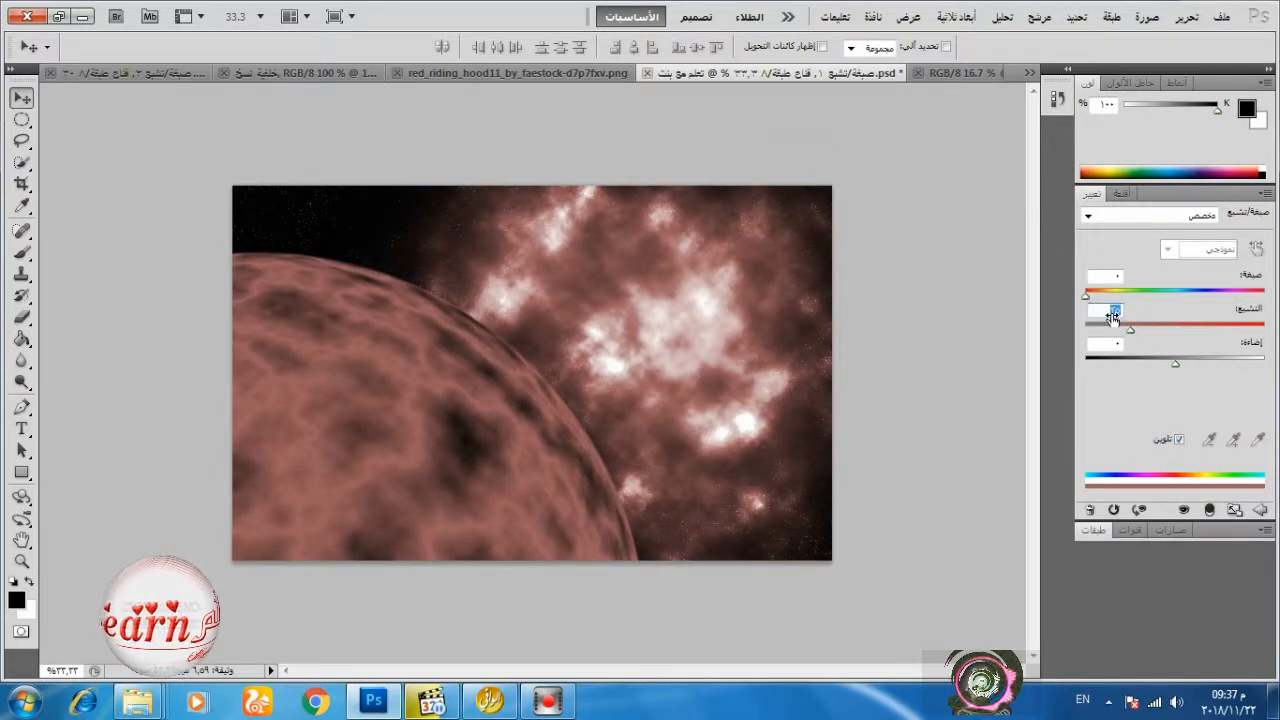
pyautogui.click(1112, 277)
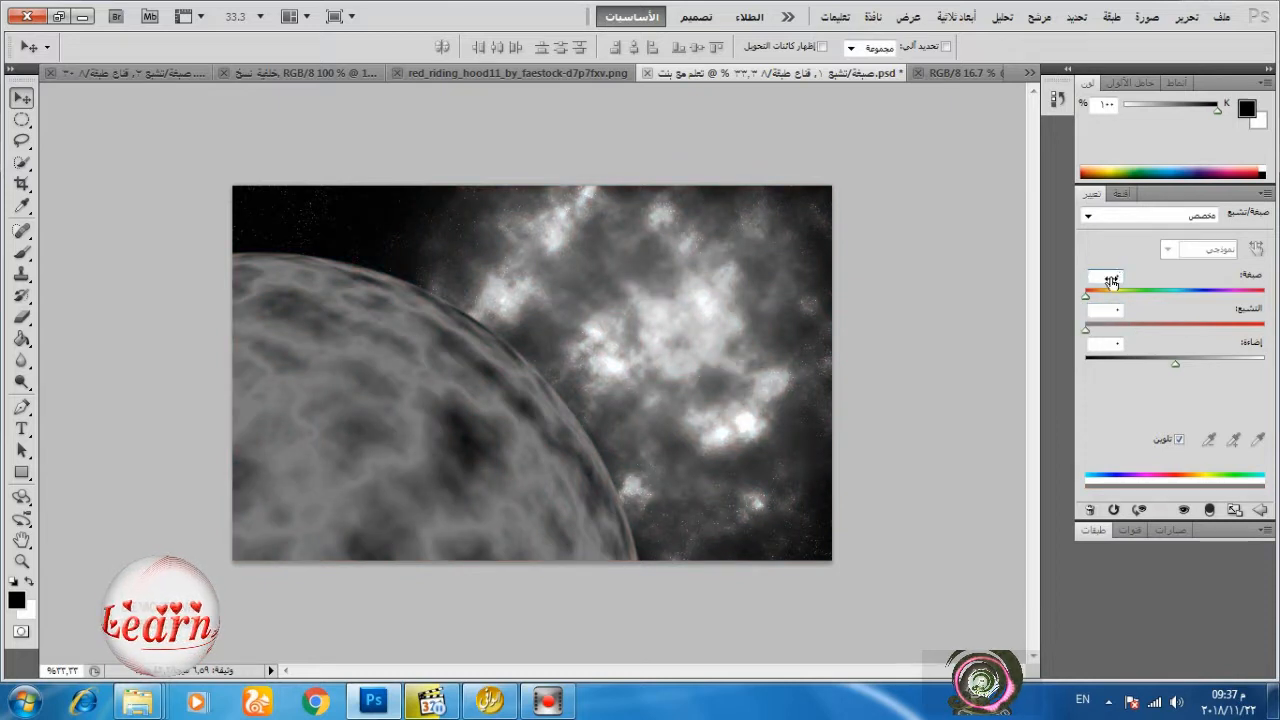
pyautogui.click(1110, 280)
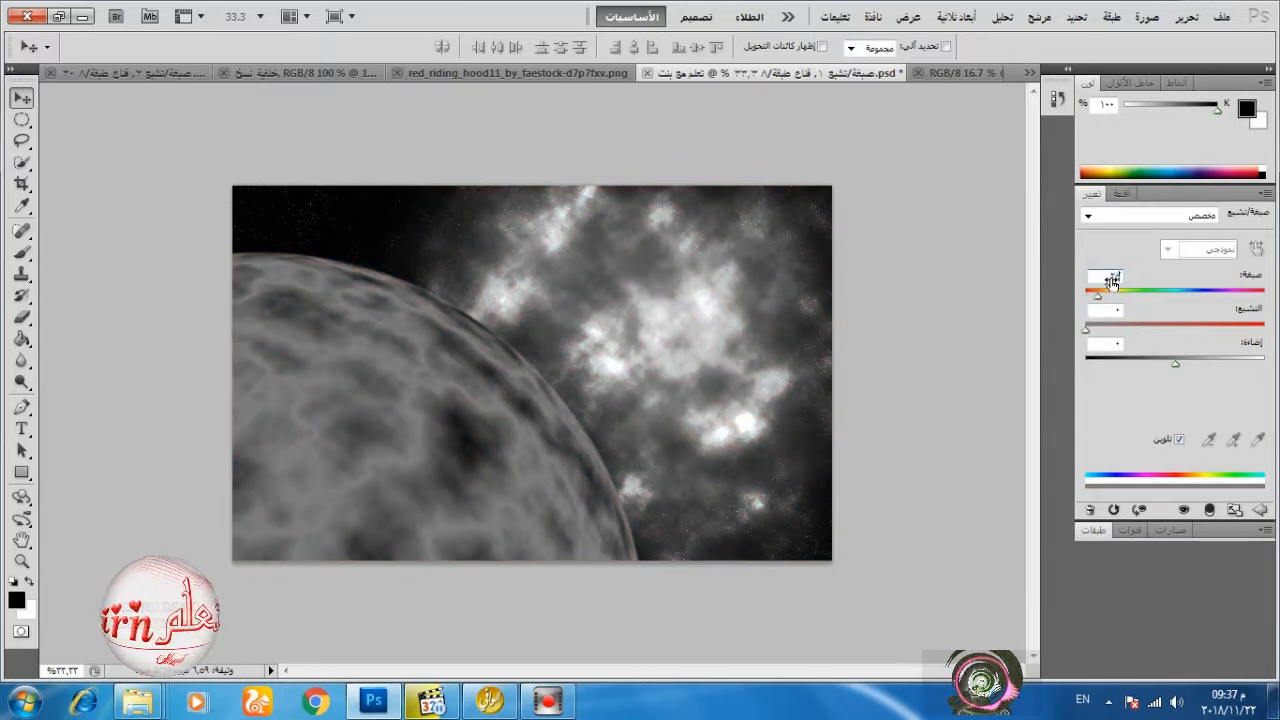
pyautogui.moveTo(1087, 329); pyautogui.dragTo(1240, 334)
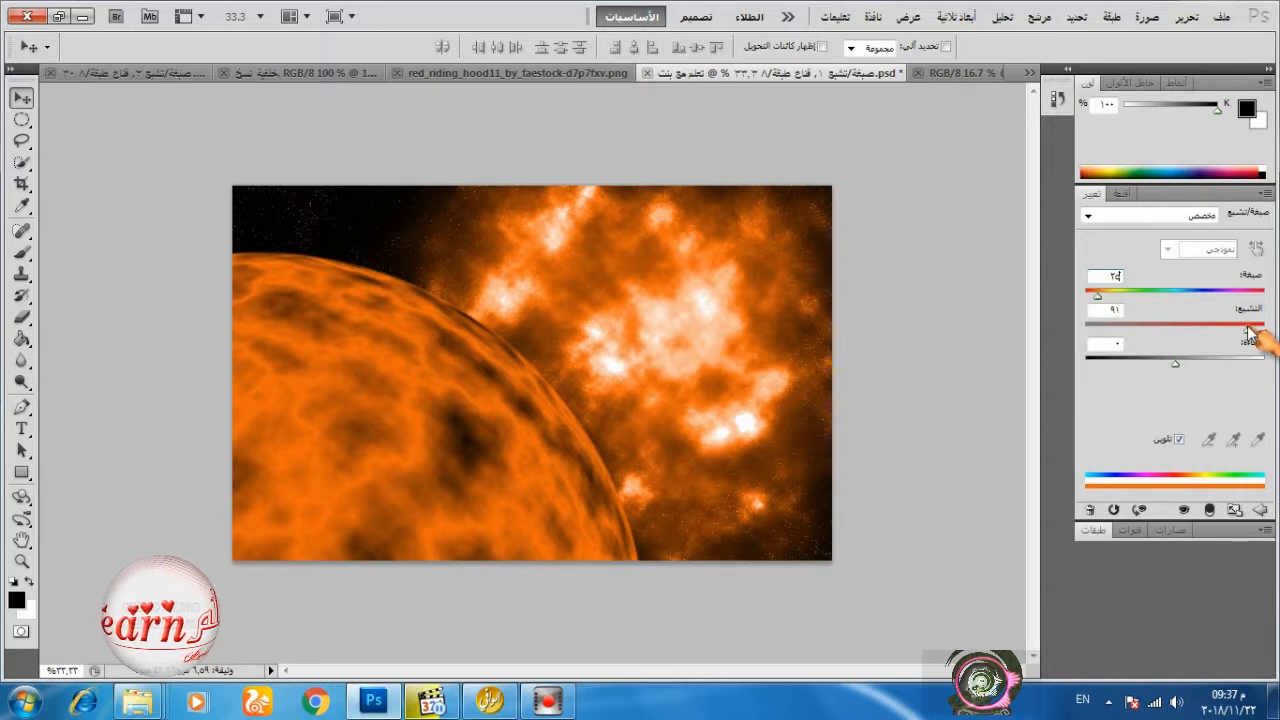
pyautogui.moveTo(1248, 333)
pyautogui.mouseDown()
pyautogui.moveTo(1214, 336)
pyautogui.moveTo(1242, 336)
pyautogui.mouseUp()
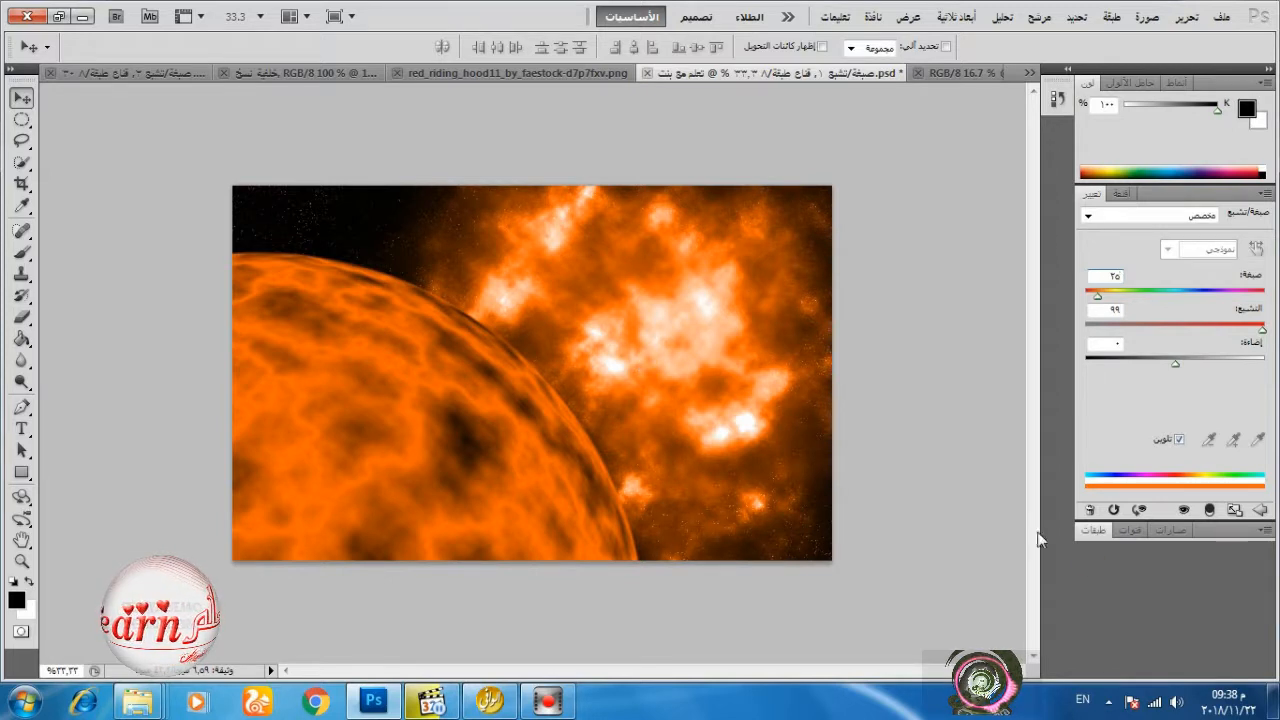
# Duplicate the Hue/Saturation adjustment layer and clip both adjustments to the planet layer.
pyautogui.click(1093, 530)
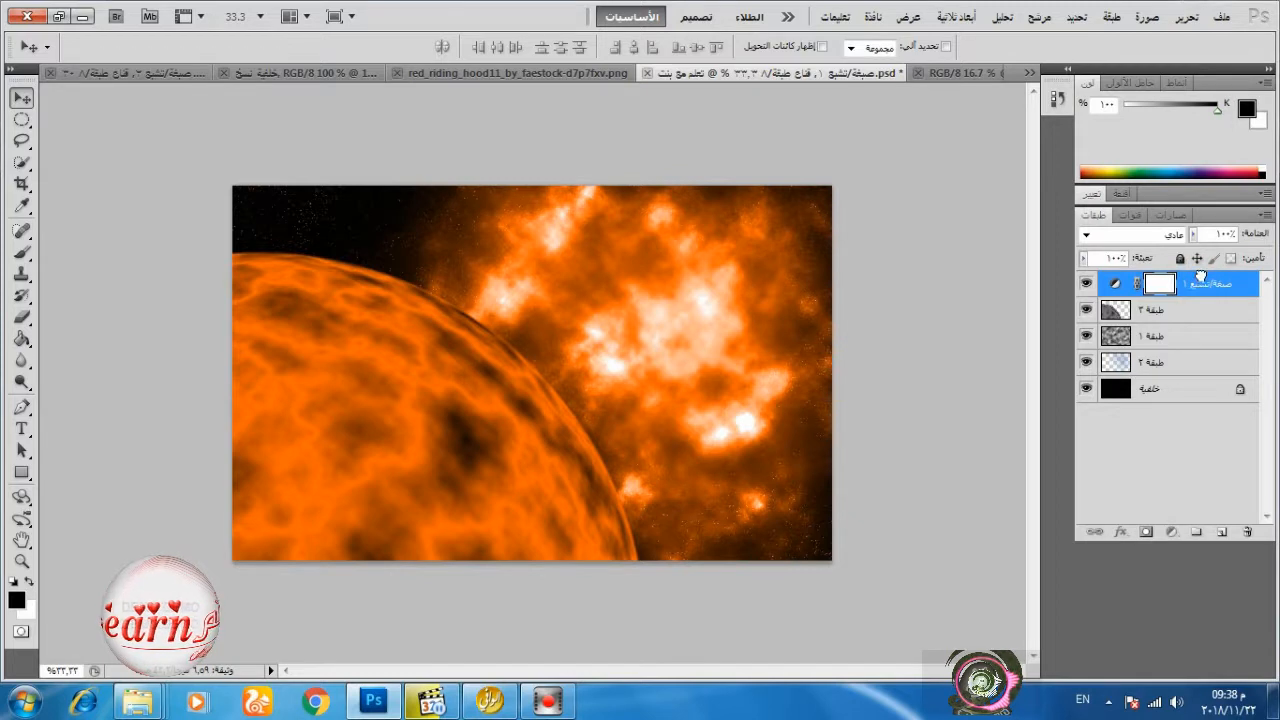
pyautogui.hotkey('ctrl', 'j')
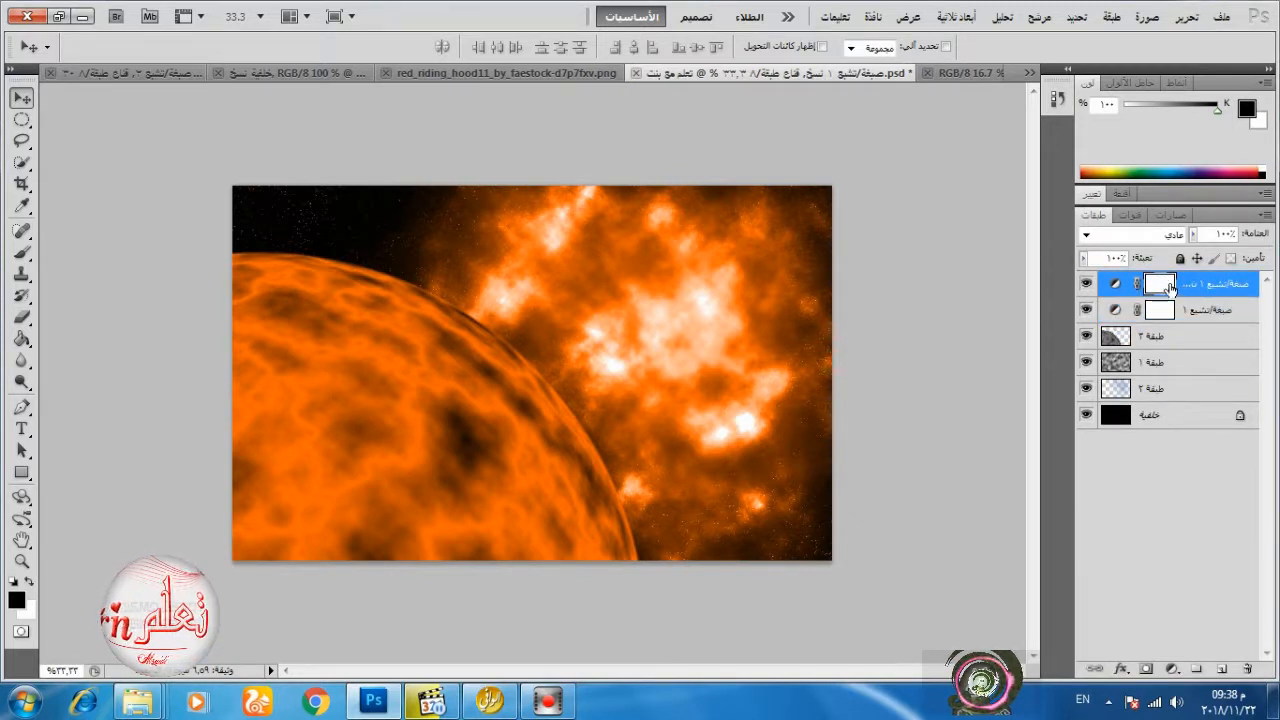
pyautogui.click(1089, 309)
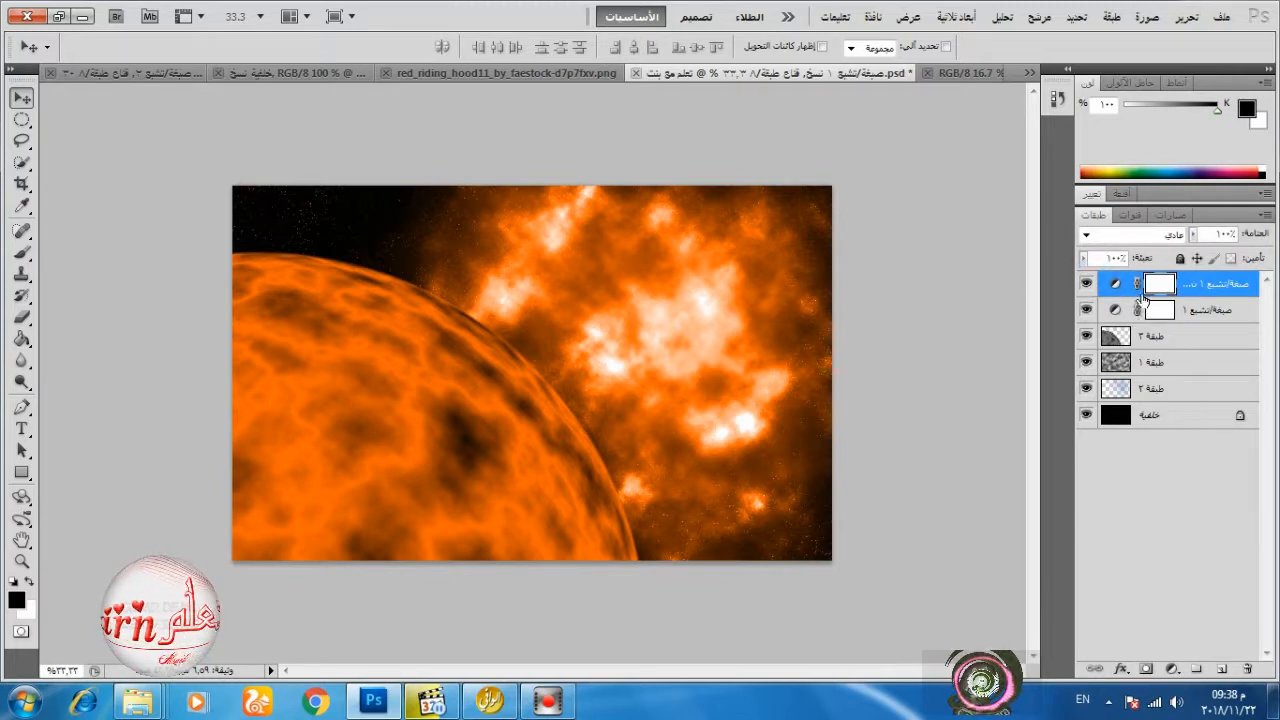
pyautogui.keyDown('alt'); pyautogui.click(1206, 300); pyautogui.keyUp('alt')
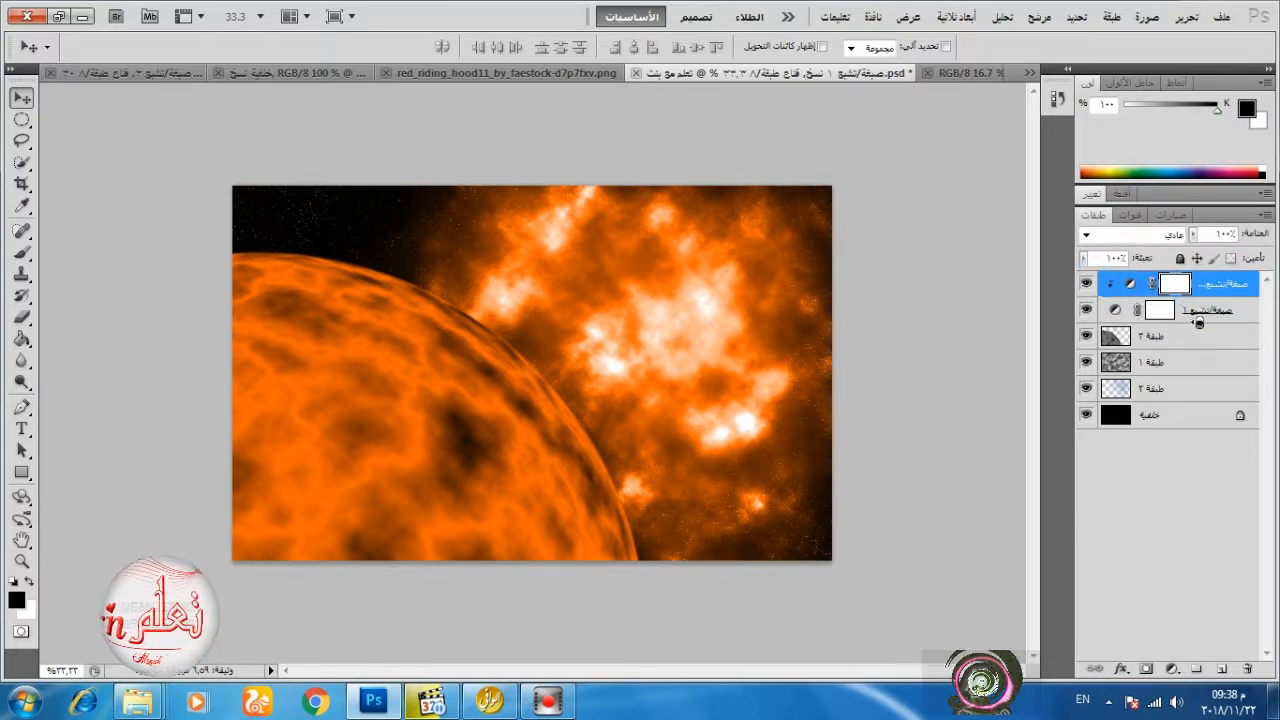
pyautogui.keyDown('alt'); pyautogui.click(1199, 321); pyautogui.keyUp('alt')
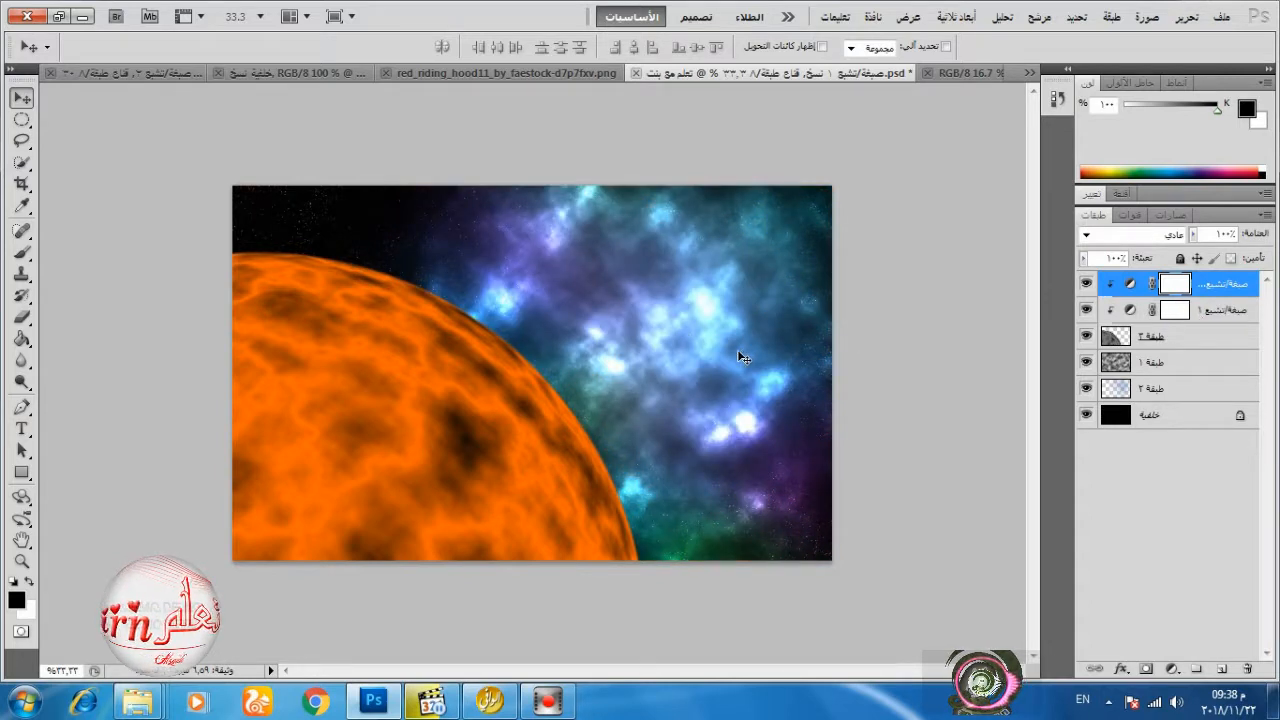
# Release the clipping of the two Hue/Saturation adjustments and clip them to the planet layer again.
pyautogui.click(1133, 316)
pyautogui.click(1211, 511)
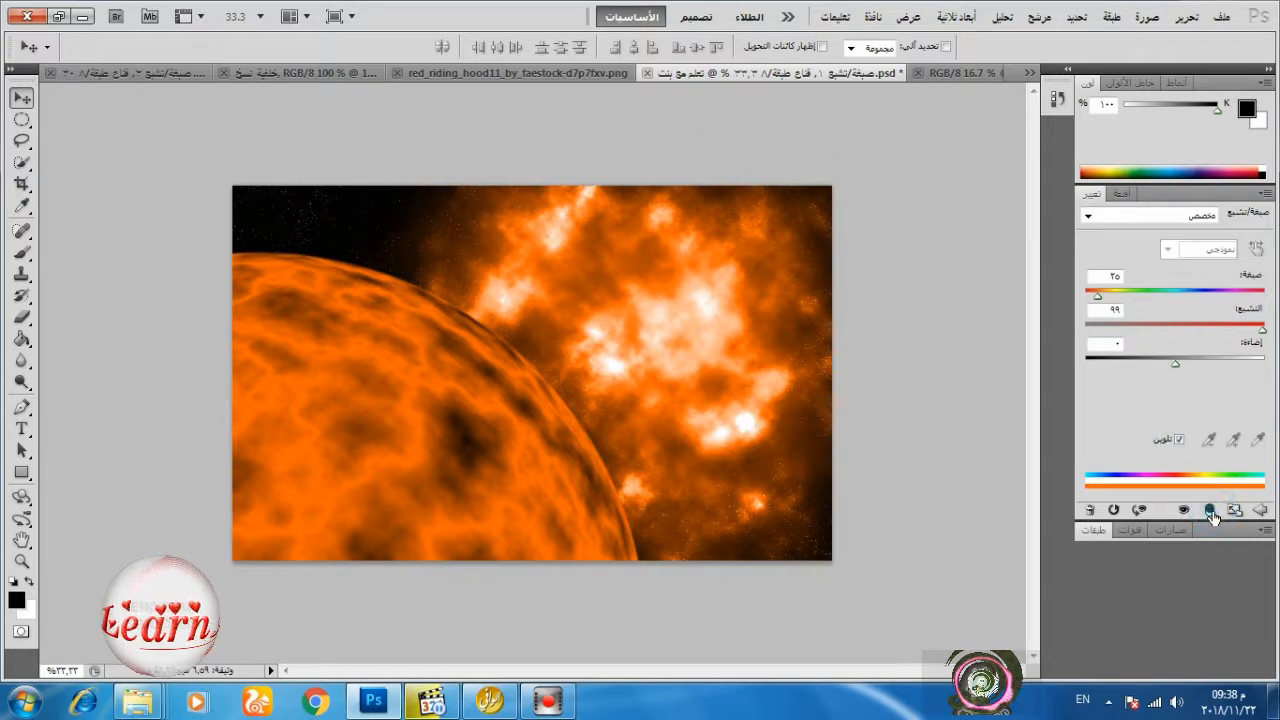
pyautogui.click(1095, 530)
pyautogui.click(1106, 290)
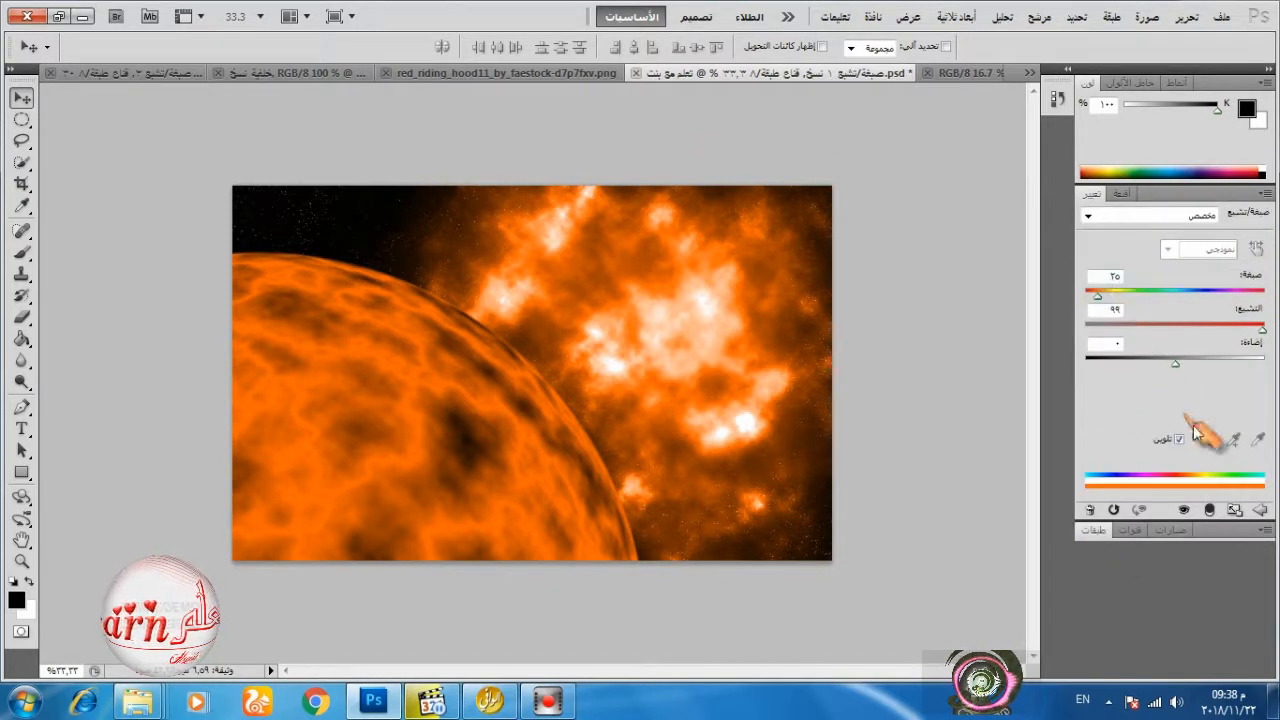
pyautogui.click(1209, 511)
pyautogui.click(1112, 533)
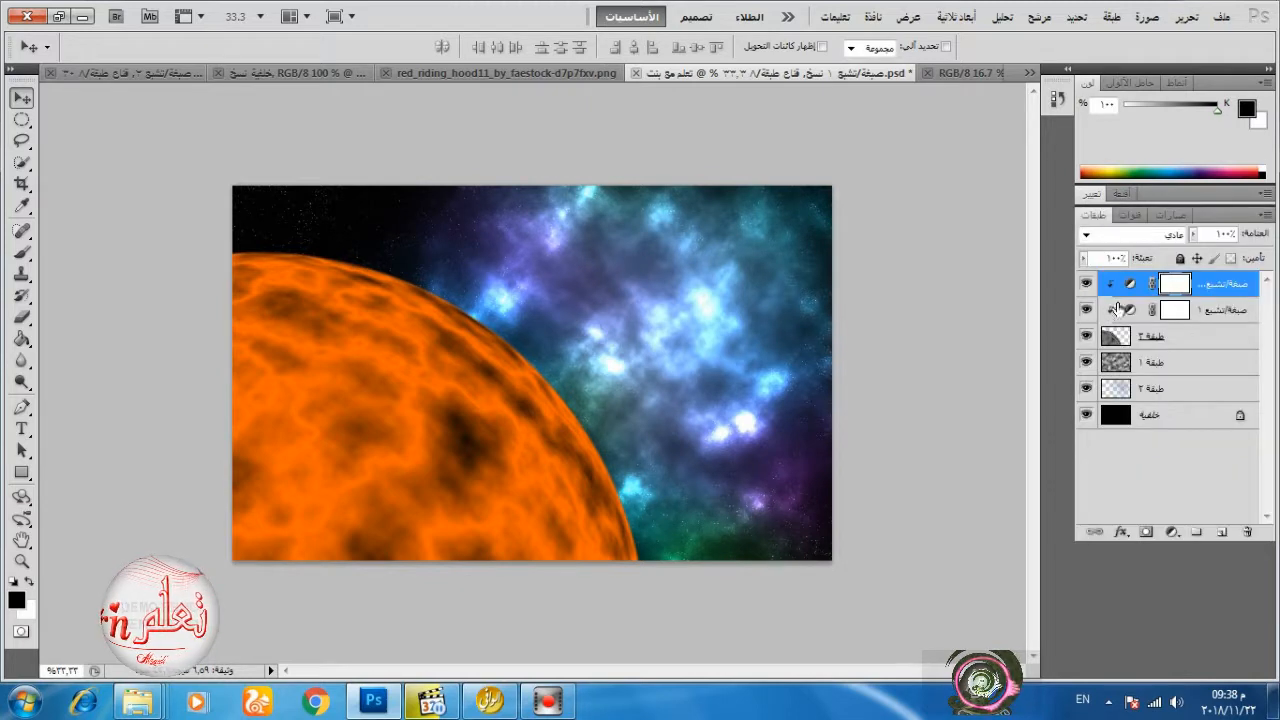
pyautogui.click(1193, 317)
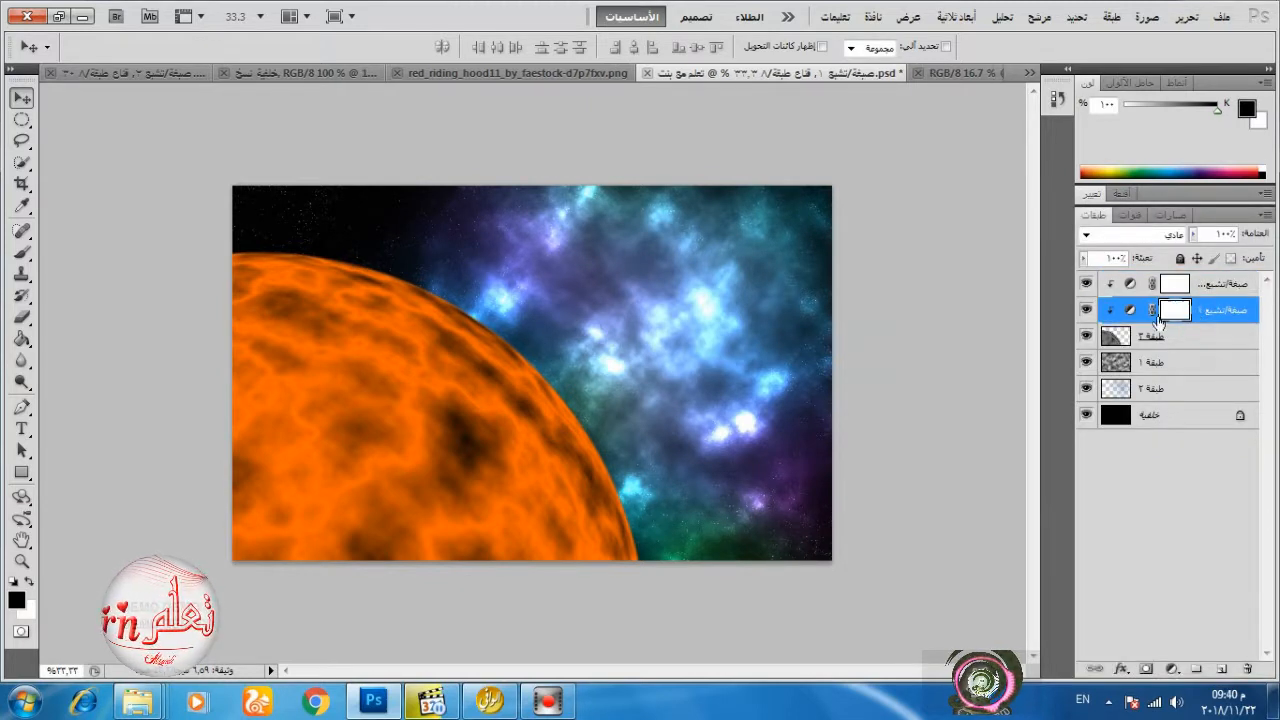
pyautogui.click(1190, 290)
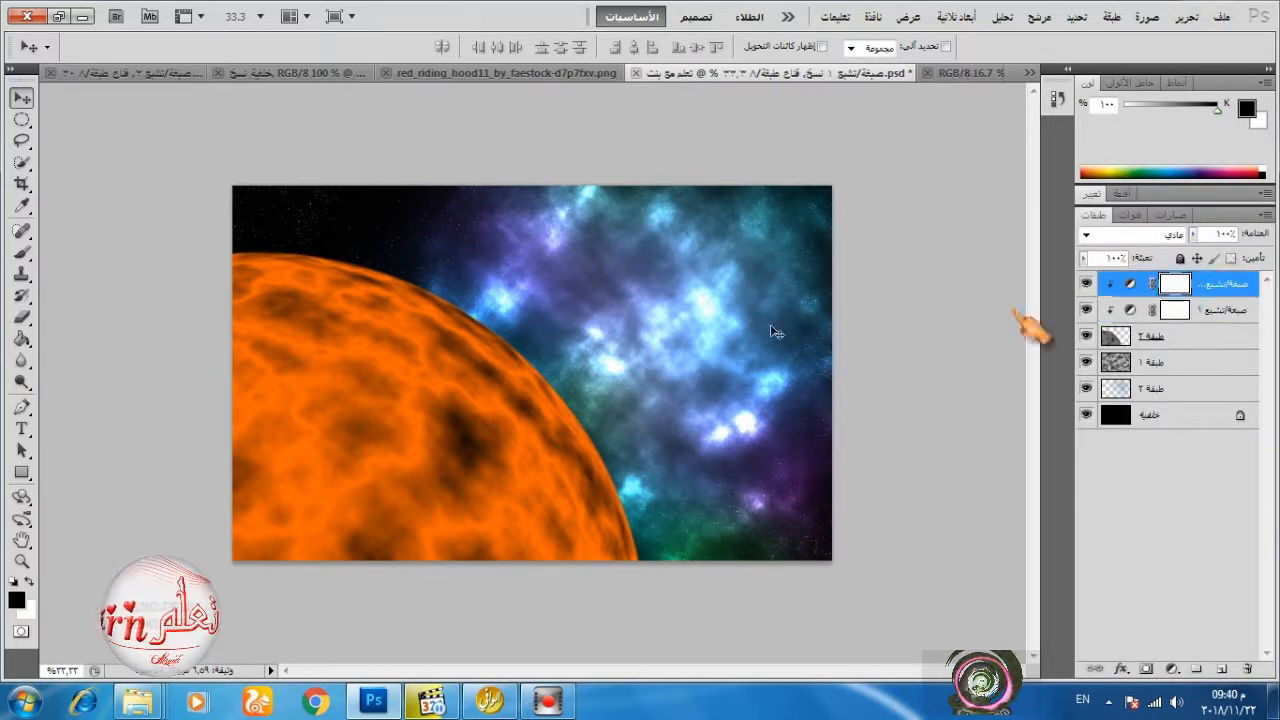
# Add a Levels adjustment directly above the planet layer with a black output level of 78, clipped to the planet.
pyautogui.click(1188, 340)
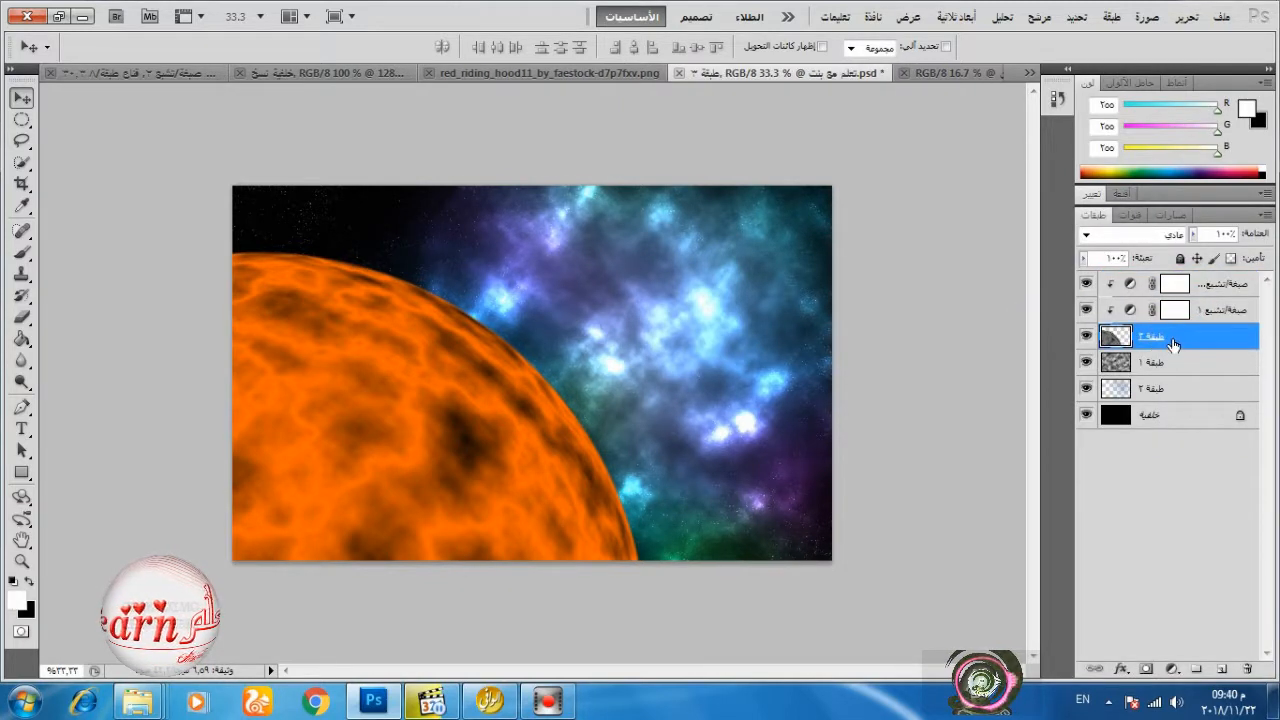
pyautogui.click(1170, 670)
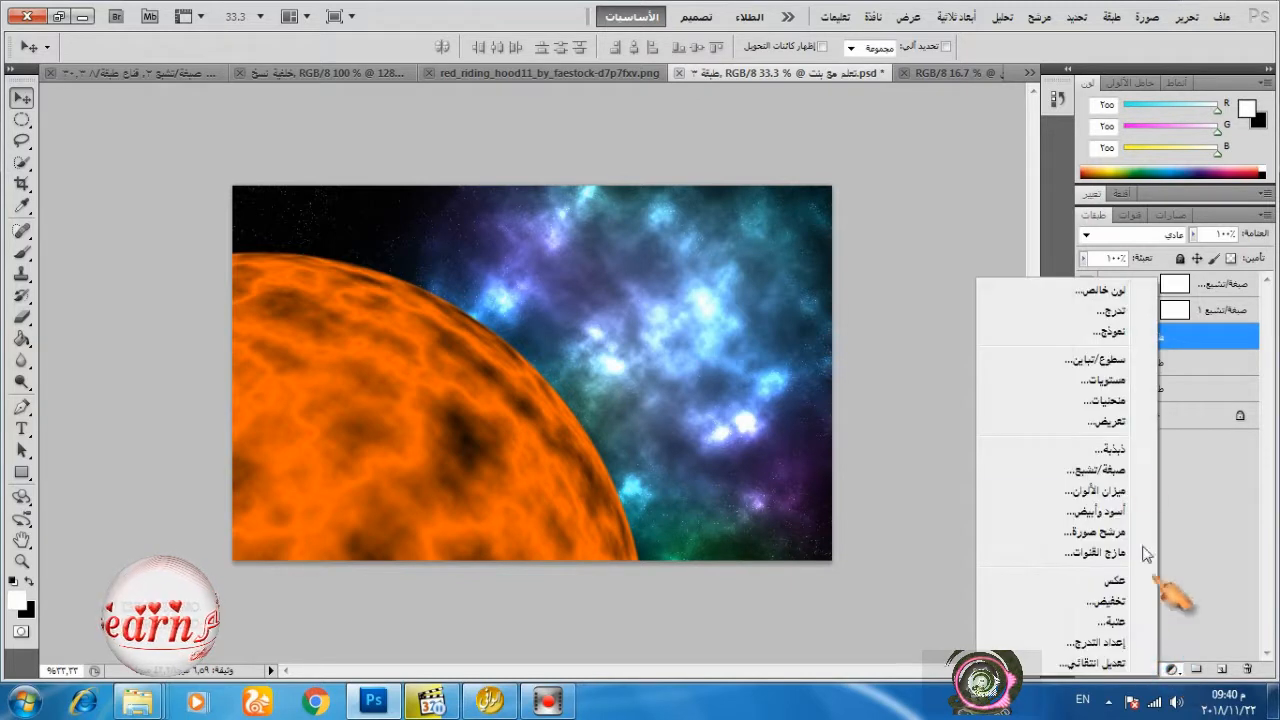
pyautogui.click(1125, 381)
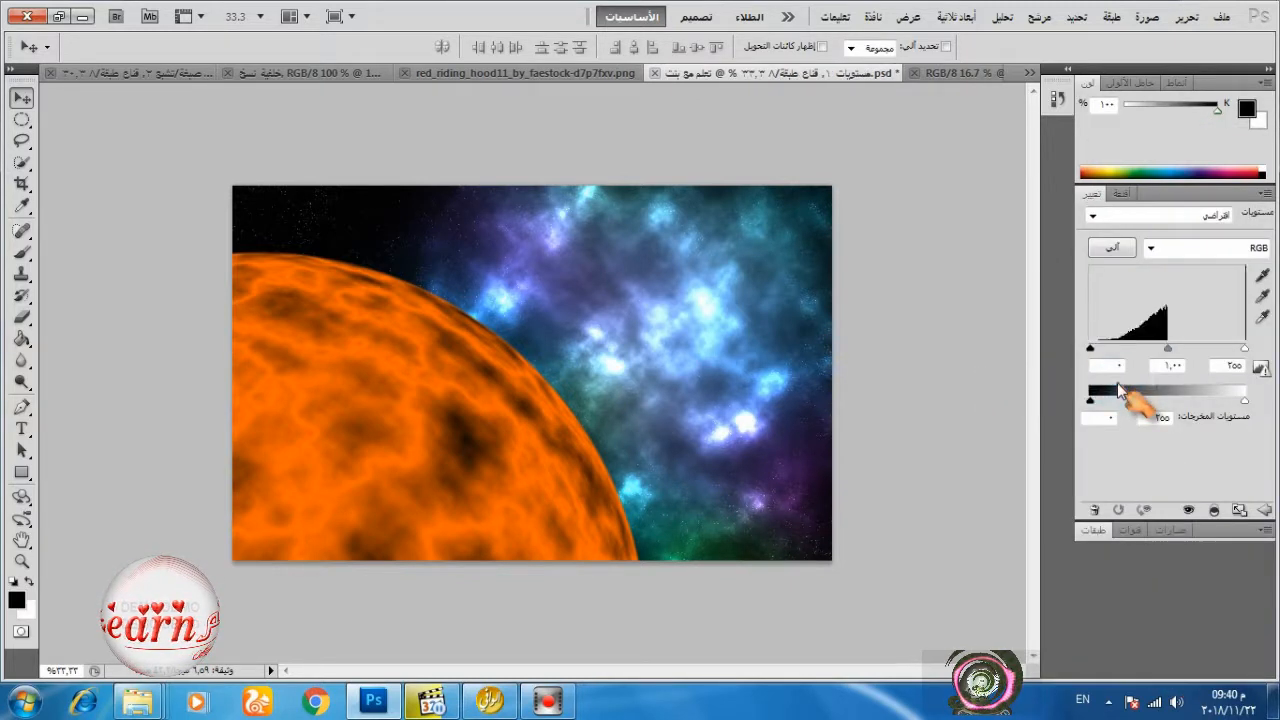
pyautogui.moveTo(1091, 400); pyautogui.dragTo(1138, 402)
pyautogui.click(1104, 416)
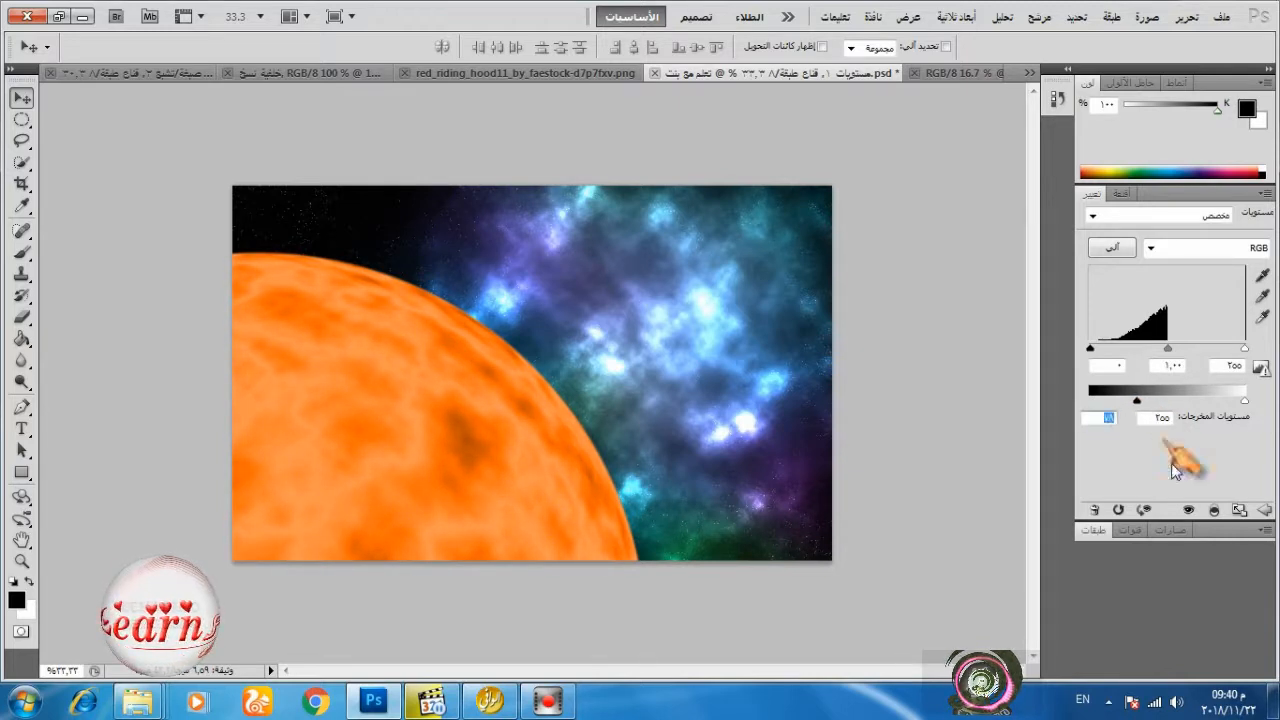
pyautogui.click(1212, 510)
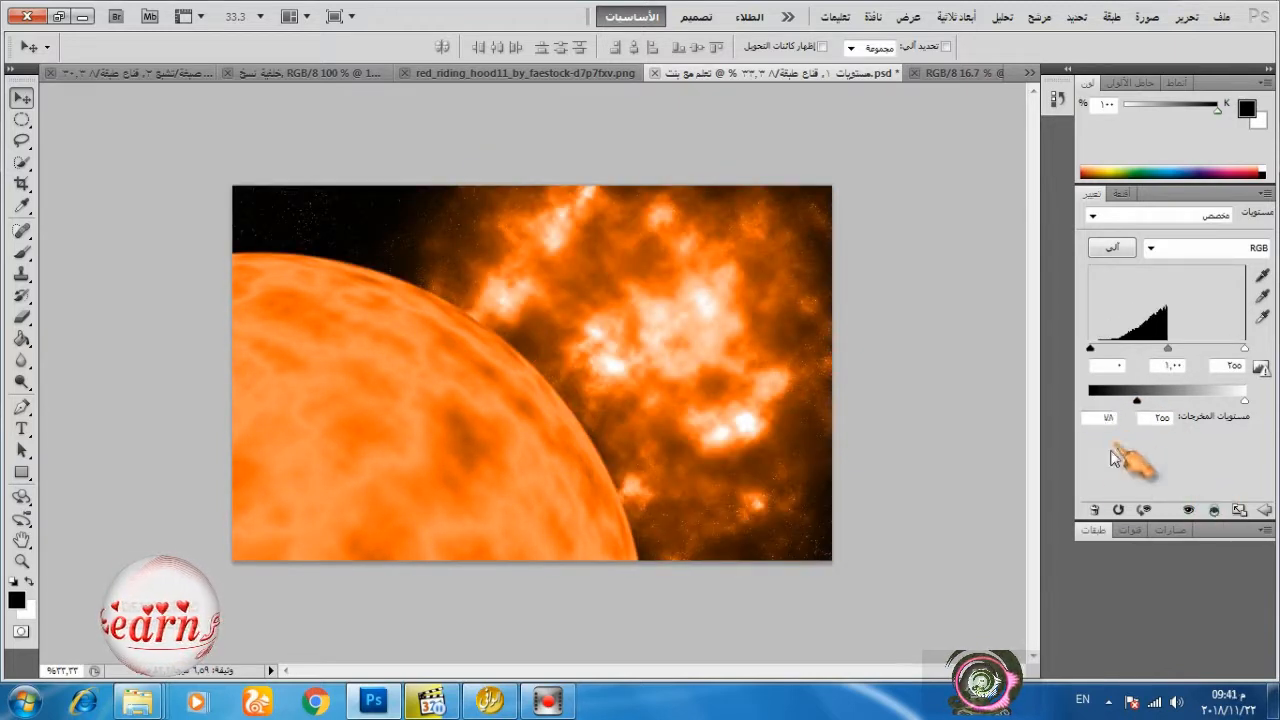
# Clip the two Hue/Saturation layers above Levels back onto the planet layer.
pyautogui.click(1095, 530)
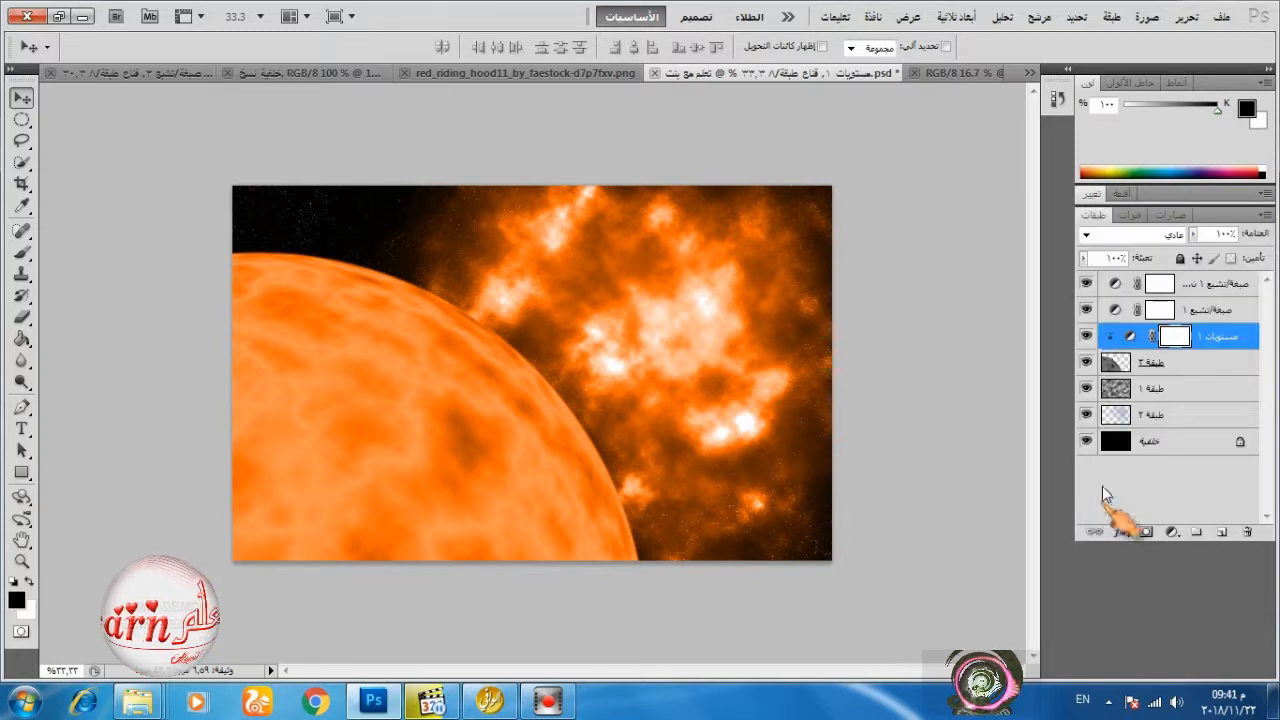
pyautogui.keyDown('alt'); pyautogui.click(1215, 318); pyautogui.keyUp('alt')
pyautogui.keyDown('alt'); pyautogui.click(1217, 296); pyautogui.keyUp('alt')
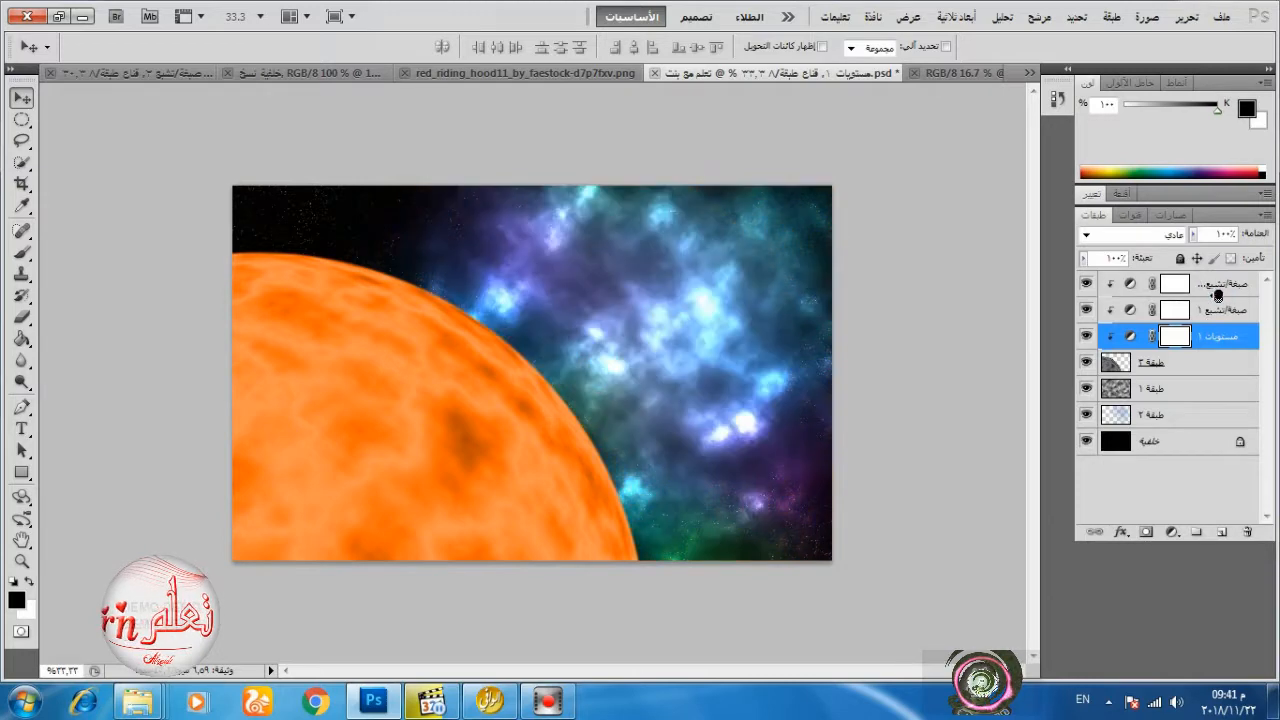
# Add an Outer Glow to the planet layer طبقة ٣ and set the glow colour to ffc930.
pyautogui.moveTo(1203, 333)
pyautogui.mouseDown()
pyautogui.moveTo(1209, 298)
pyautogui.moveTo(1215, 345)
pyautogui.mouseUp()
pyautogui.doubleClick(1205, 365)
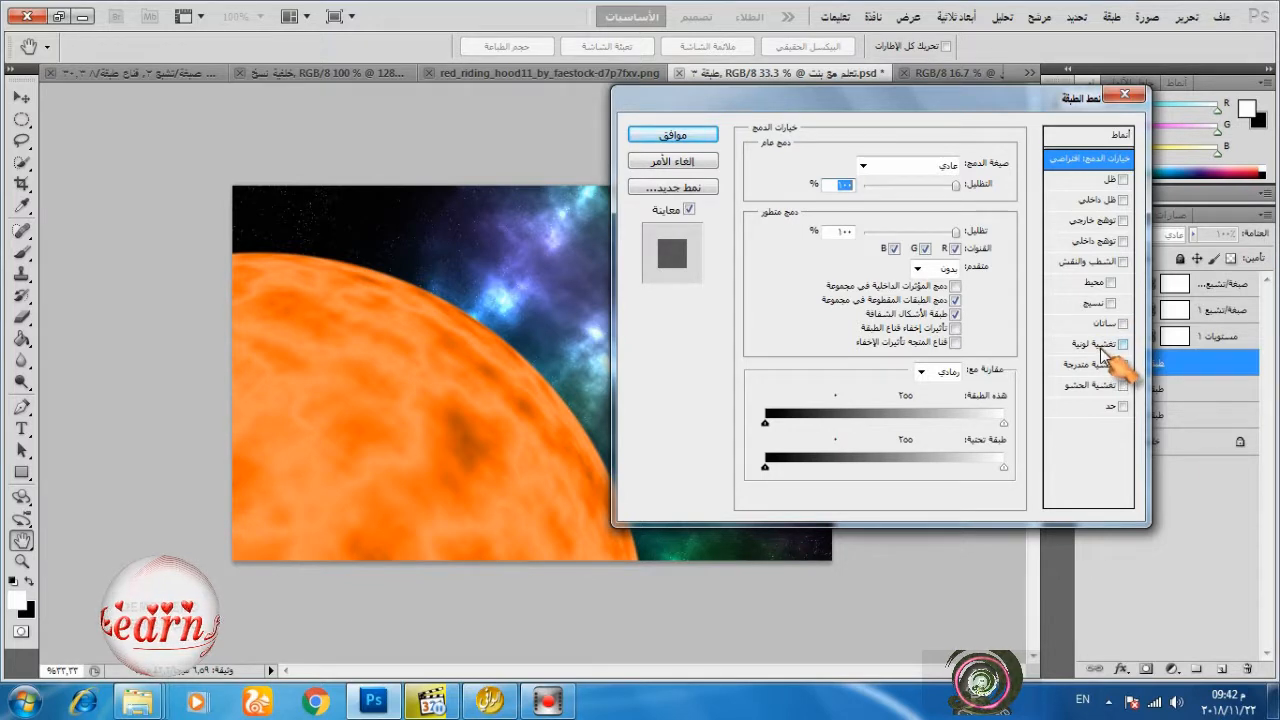
pyautogui.click(1097, 222)
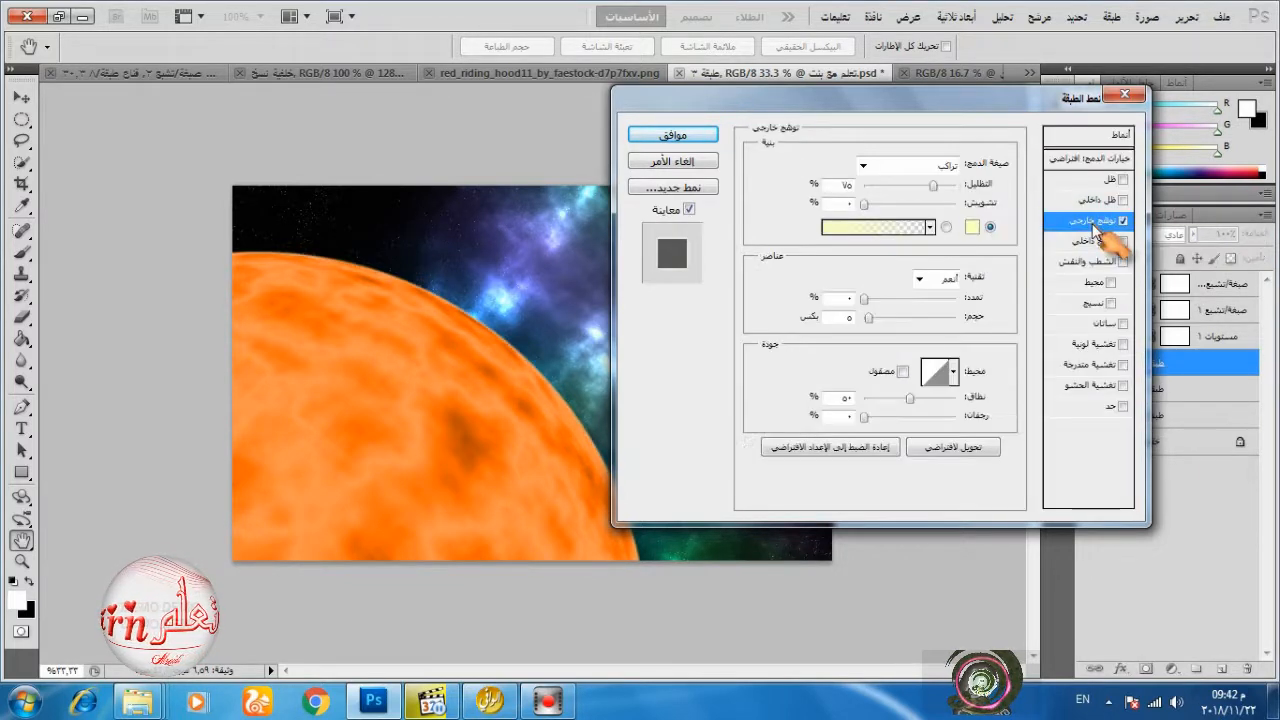
pyautogui.click(971, 228)
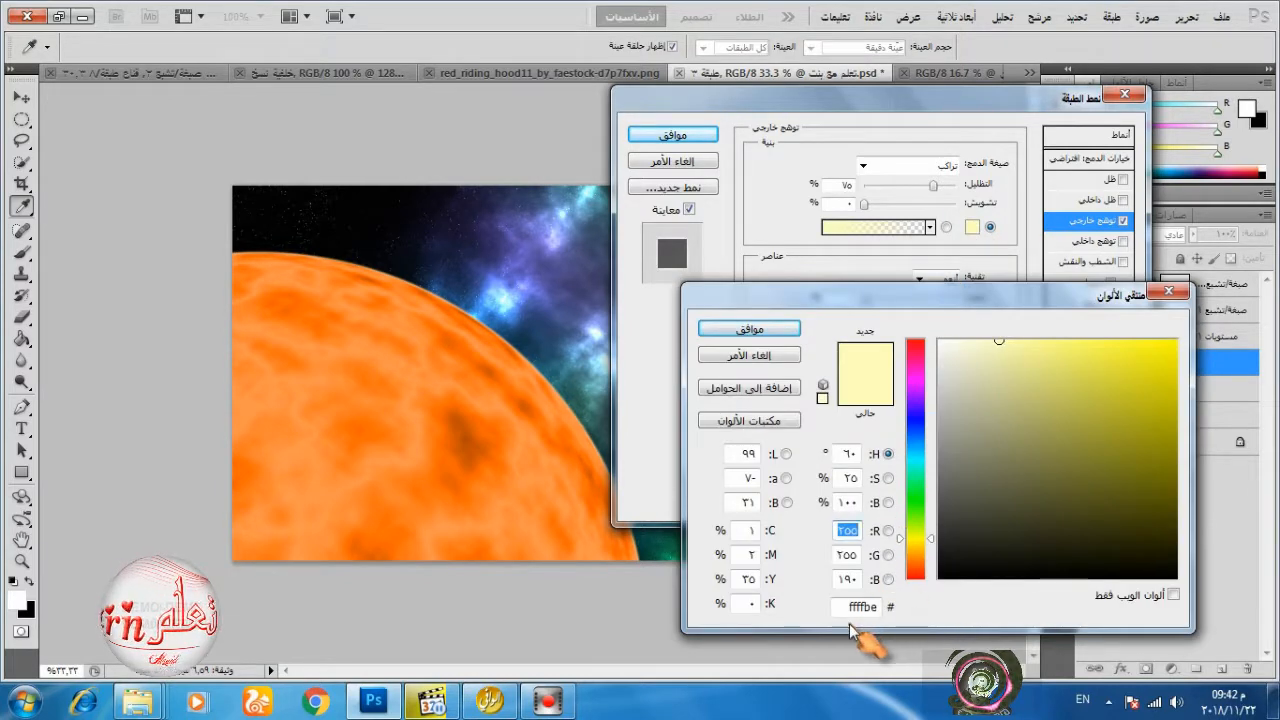
pyautogui.moveTo(862, 607); pyautogui.dragTo(845, 607)
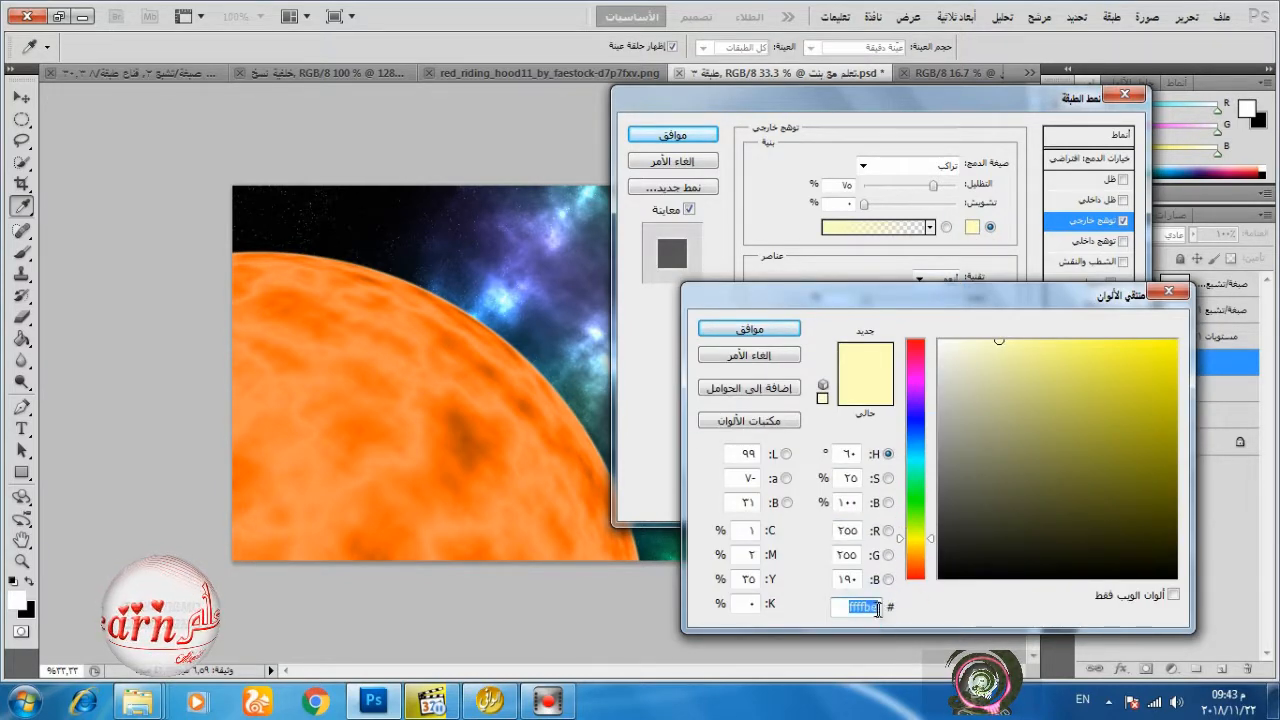
pyautogui.write('ff')
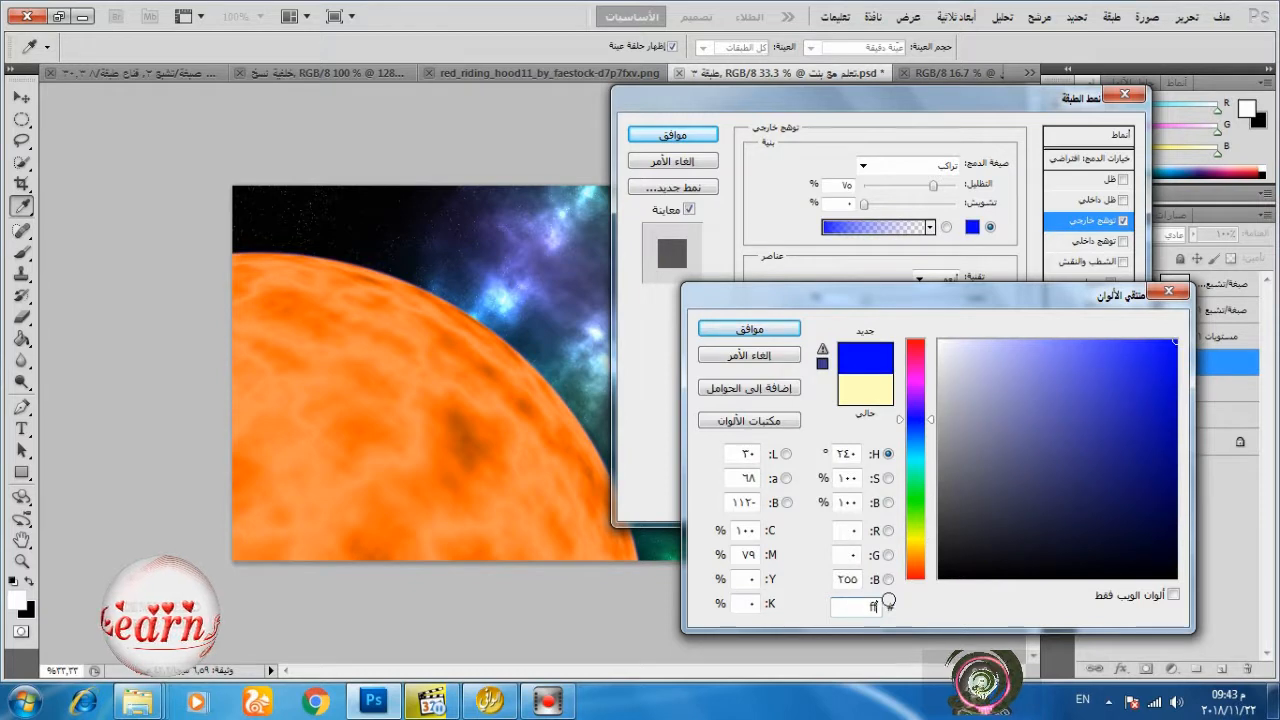
pyautogui.write('c')
pyautogui.write('330')
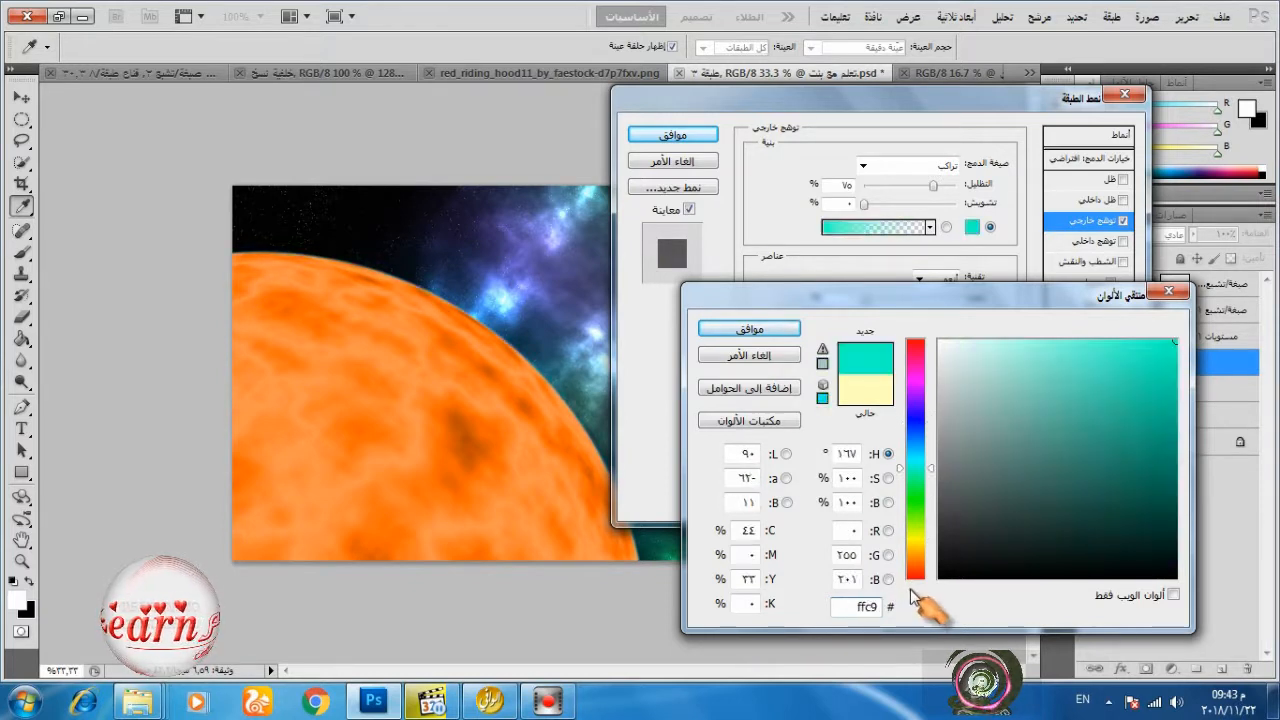
pyautogui.click(755, 330)
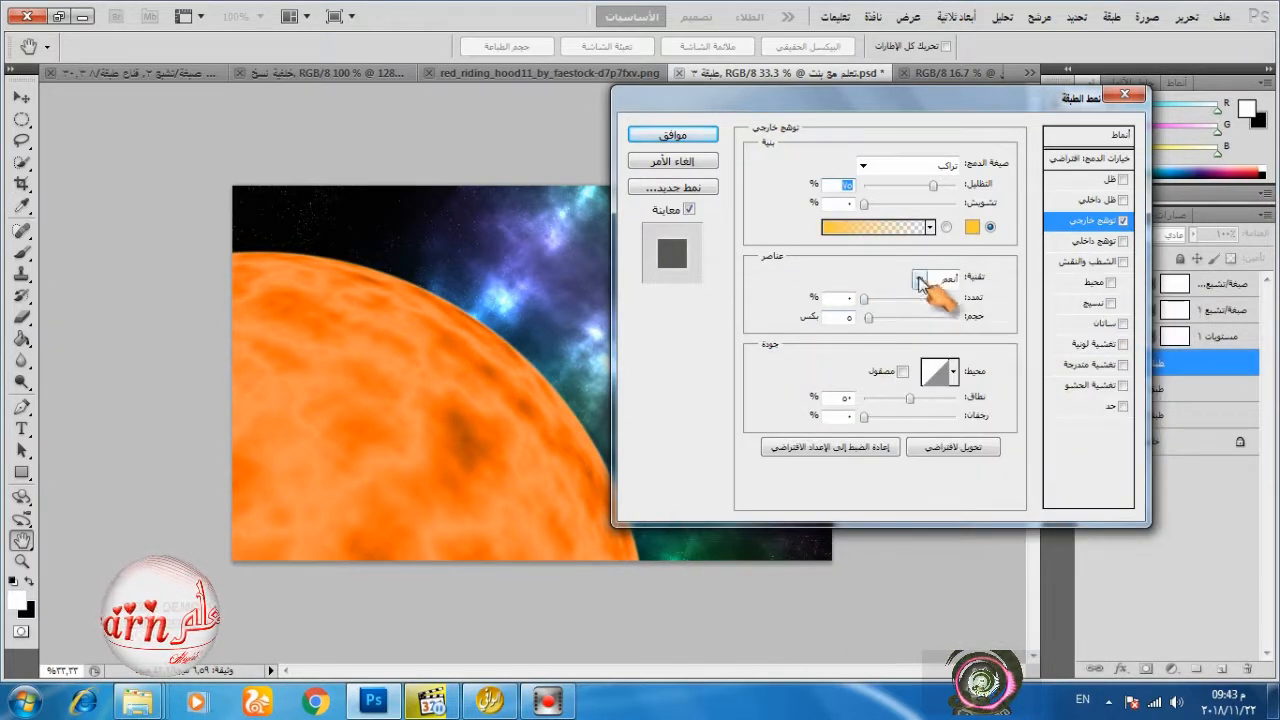
# Set the outer glow's blend mode to Color Dodge and its opacity to 83%.
pyautogui.click(930, 166)
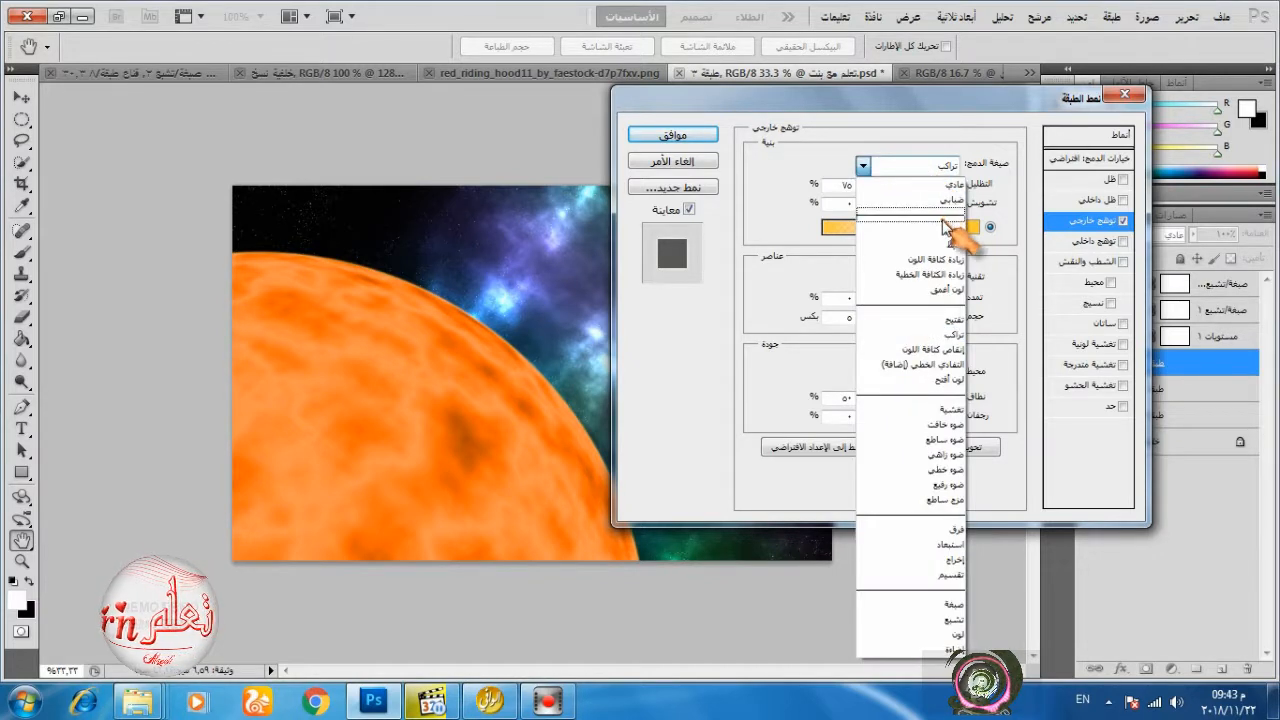
pyautogui.click(930, 350)
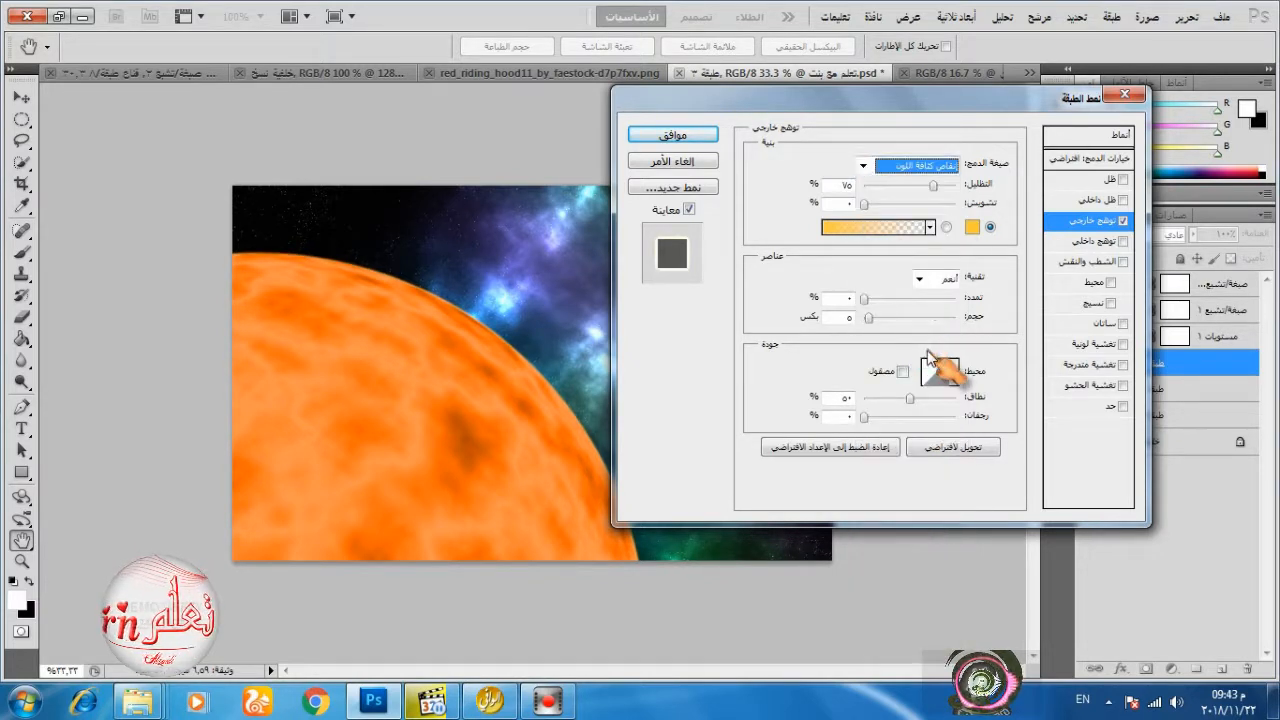
pyautogui.moveTo(933, 185)
pyautogui.mouseDown()
pyautogui.moveTo(945, 190)
pyautogui.moveTo(920, 196)
pyautogui.mouseUp()
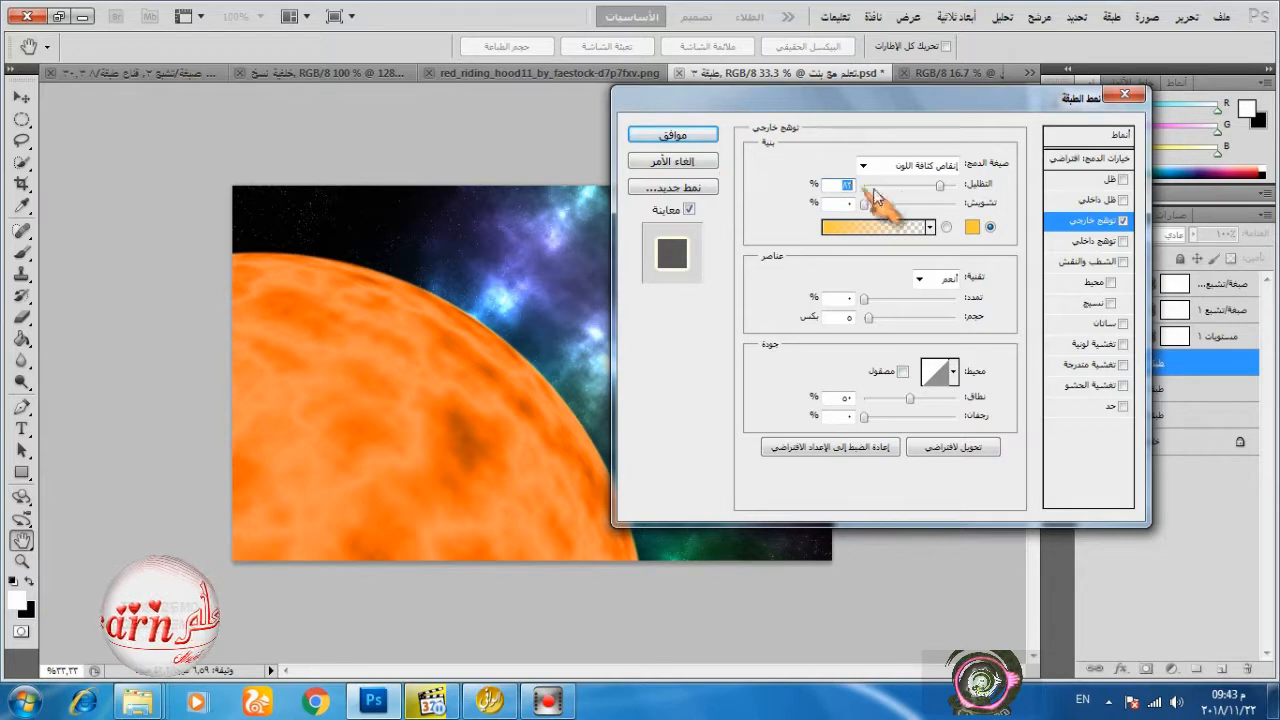
# Copy the hex code ffc930 from the outer glow's colour and accept the colour.
pyautogui.click(971, 227)
pyautogui.doubleClick(858, 606)
pyautogui.rightClick(858, 605)
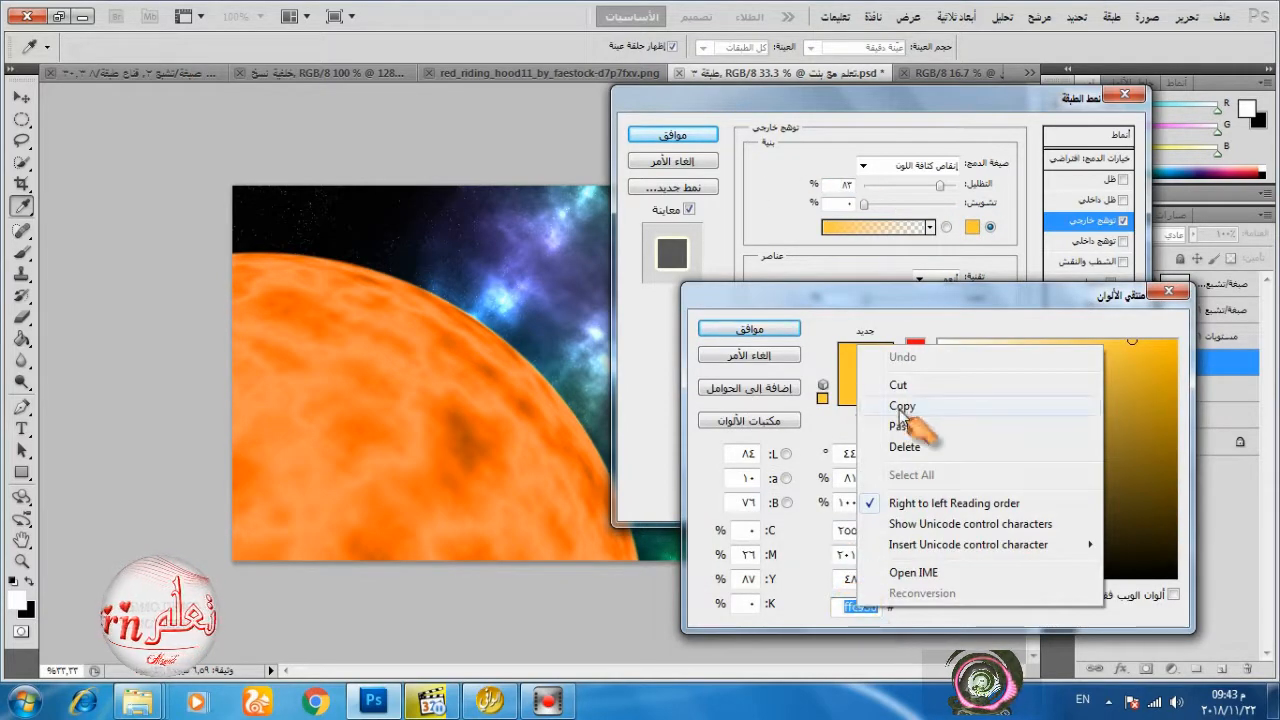
pyautogui.click(901, 409)
pyautogui.click(762, 328)
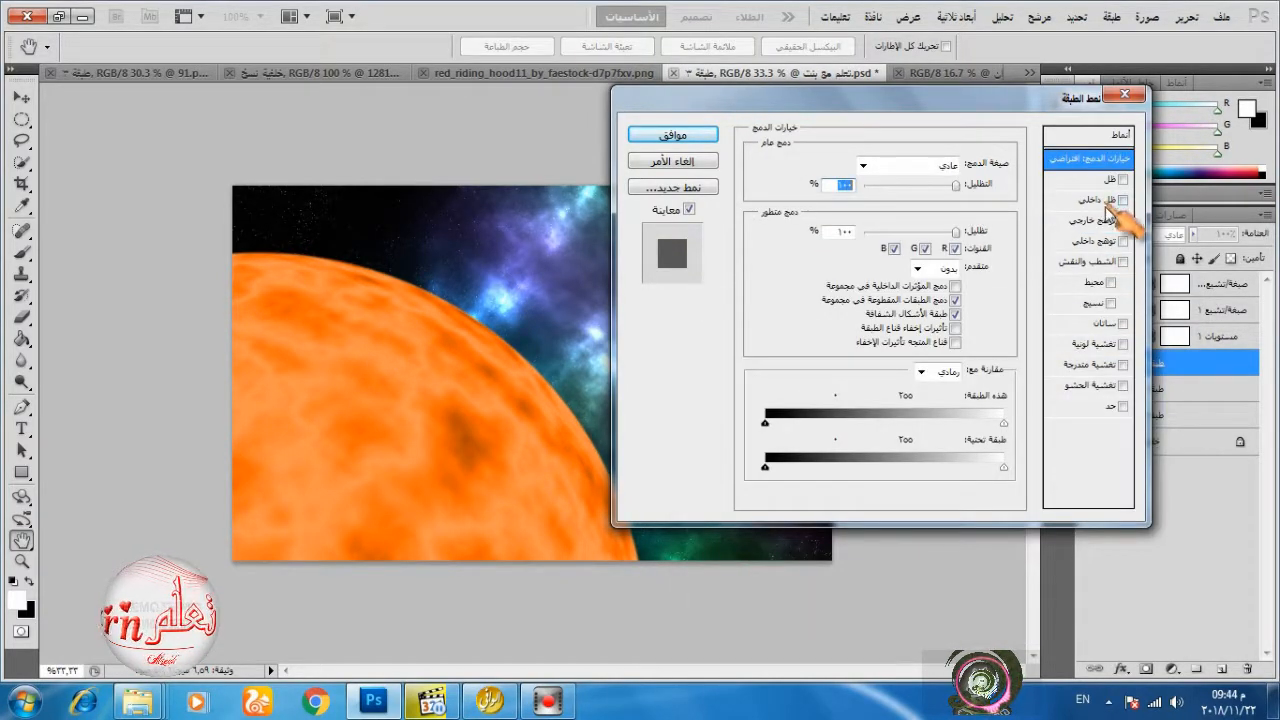
# Enable Outer Glow again for the planet layer and paste the copied hex code ffc930 as its colour.
pyautogui.click(1092, 220)
pyautogui.click(971, 227)
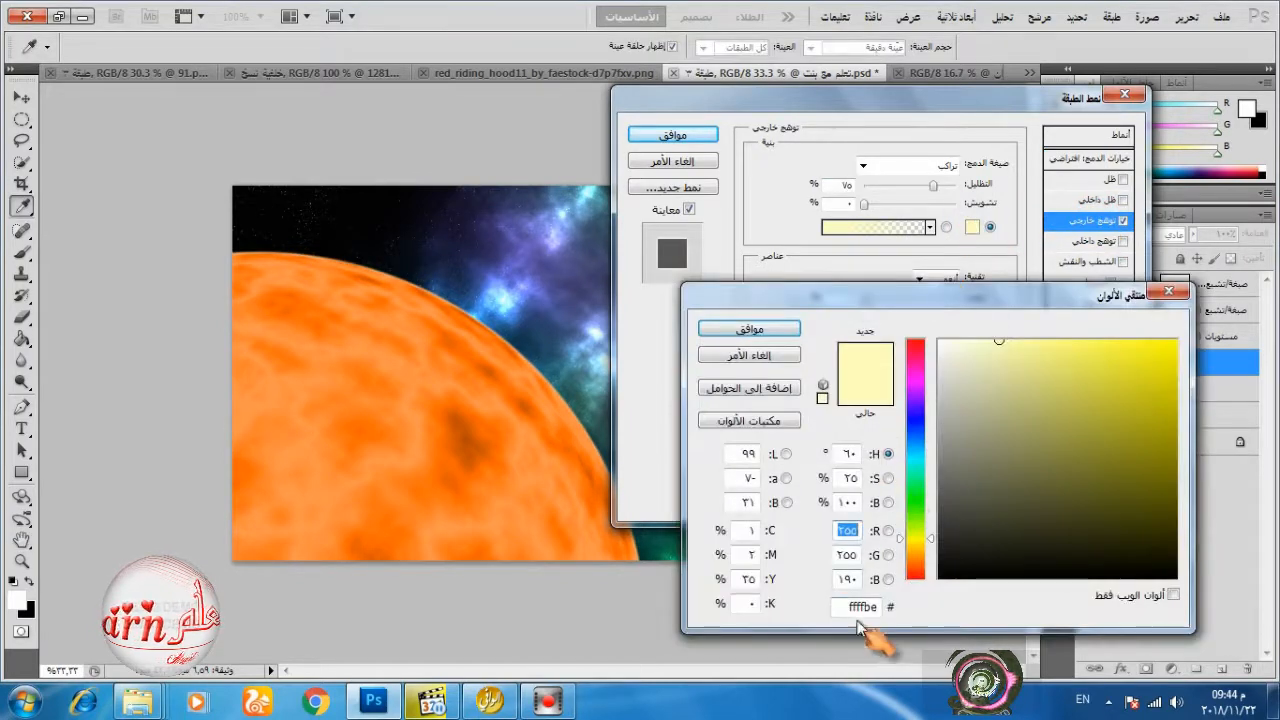
pyautogui.doubleClick(870, 607)
pyautogui.rightClick(852, 607)
pyautogui.click(890, 431)
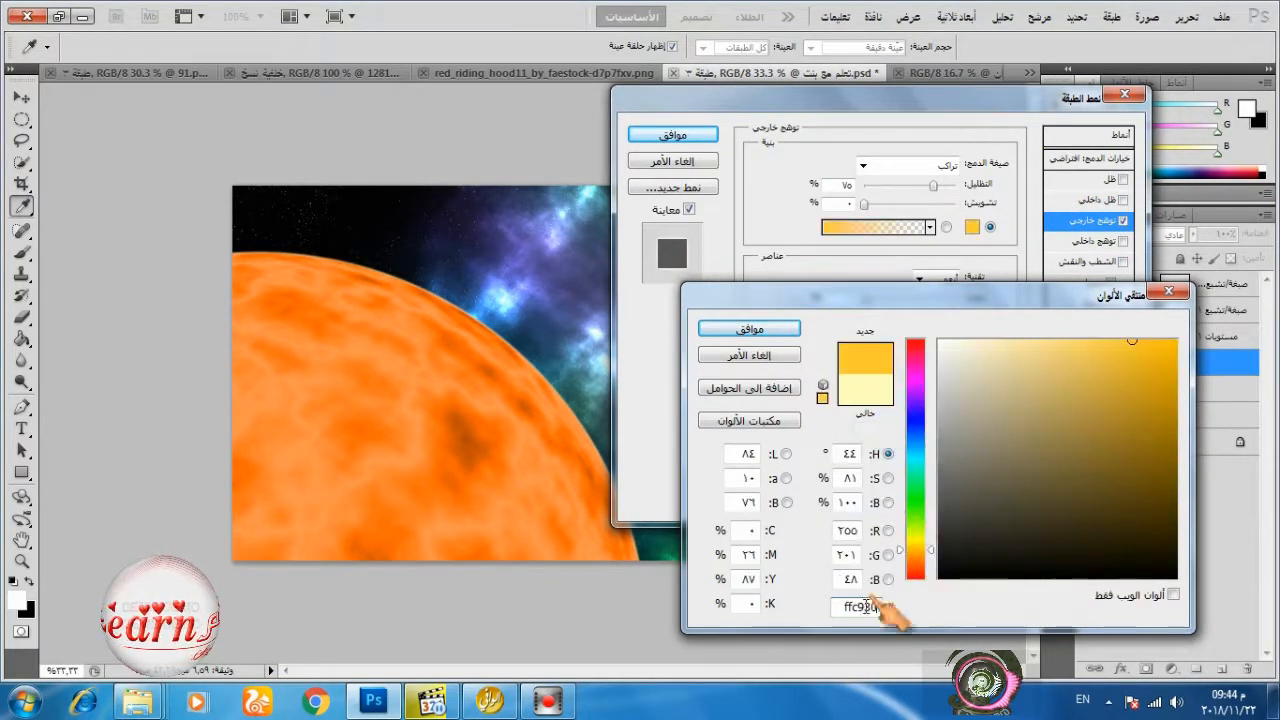
pyautogui.click(757, 331)
# Set the outer glow to 80% opacity, the Color Dodge blend mode and a size of 250 px.
pyautogui.moveTo(933, 186); pyautogui.dragTo(938, 187)
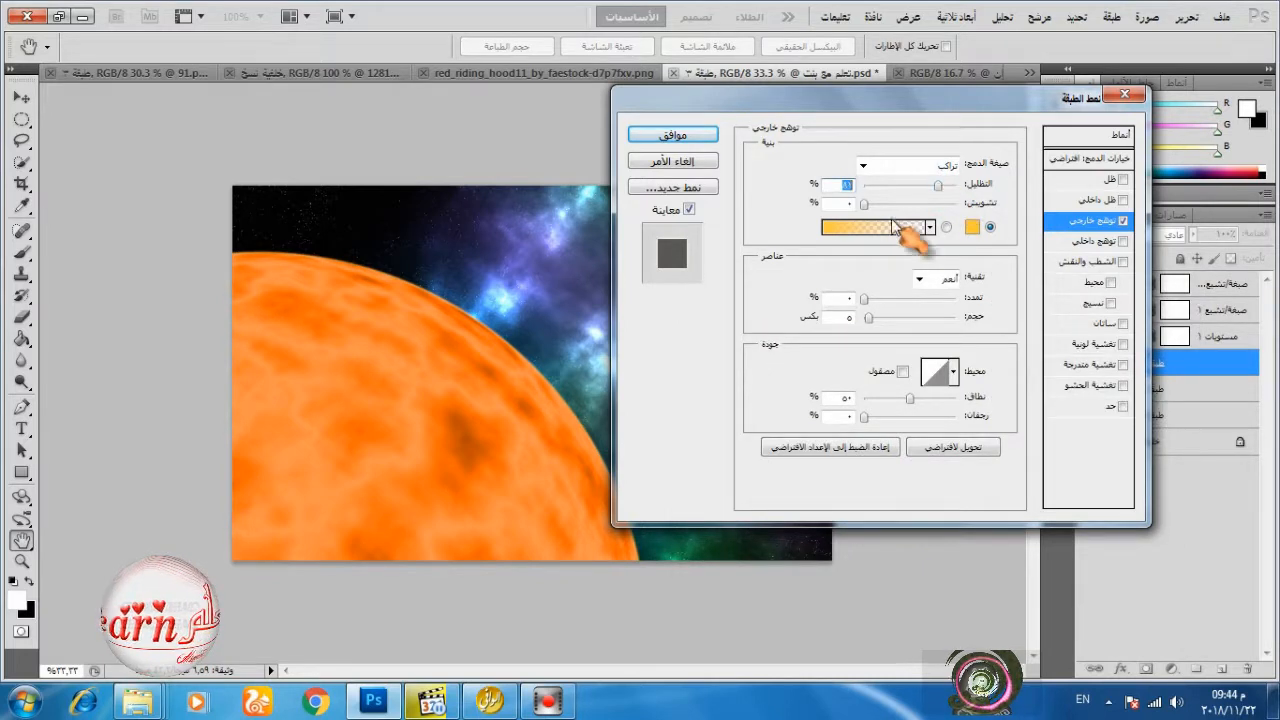
pyautogui.click(955, 166)
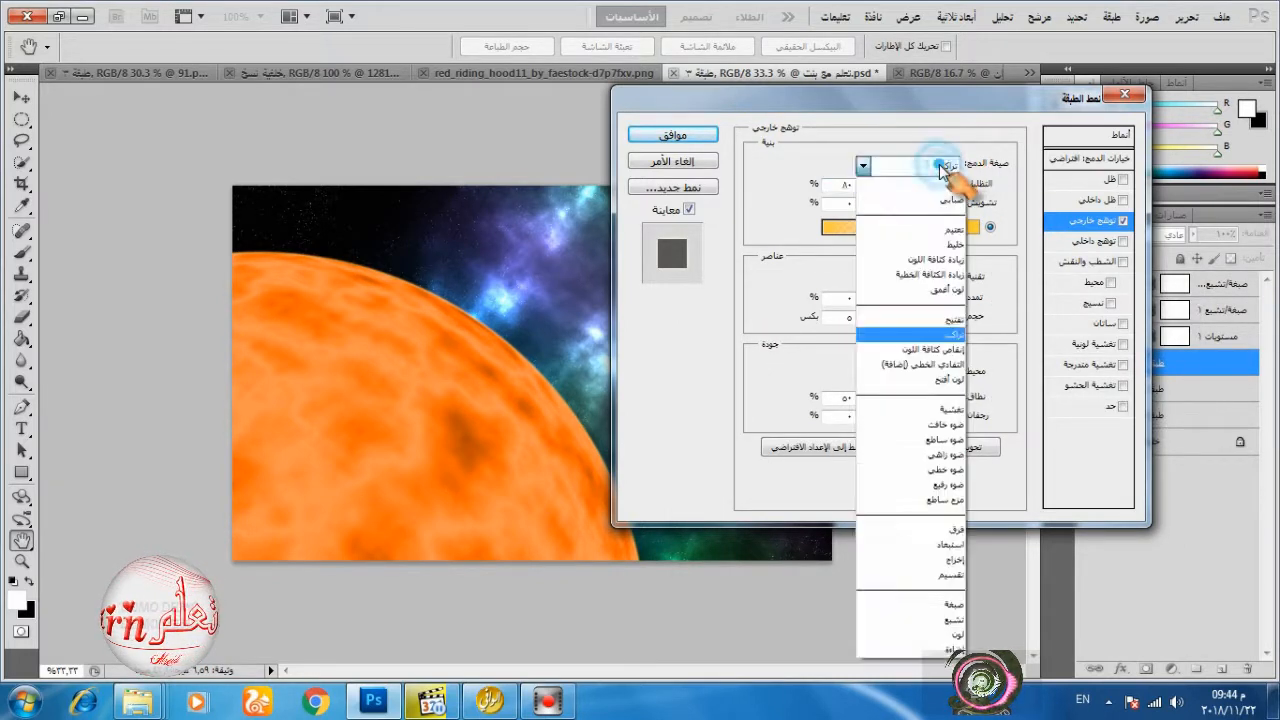
pyautogui.click(889, 366)
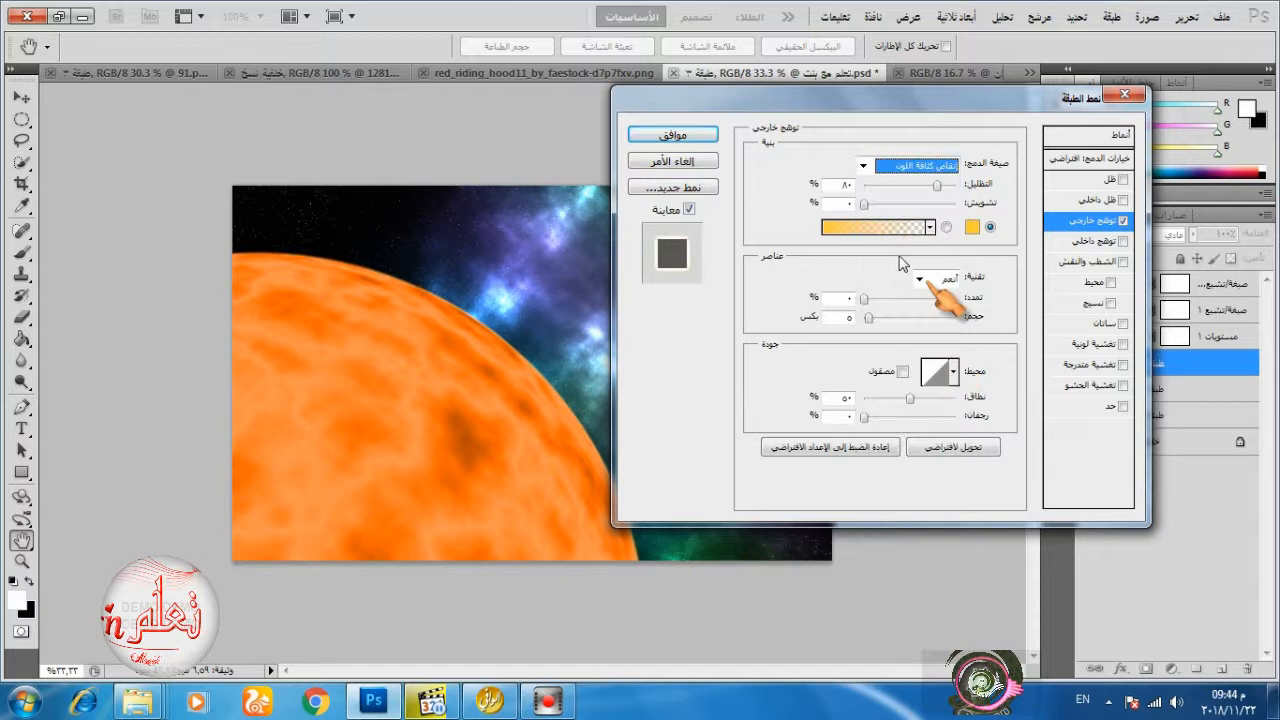
pyautogui.moveTo(869, 320); pyautogui.dragTo(956, 318)
pyautogui.moveTo(851, 99); pyautogui.dragTo(813, 109)
pyautogui.click(873, 219)
pyautogui.click(873, 219)
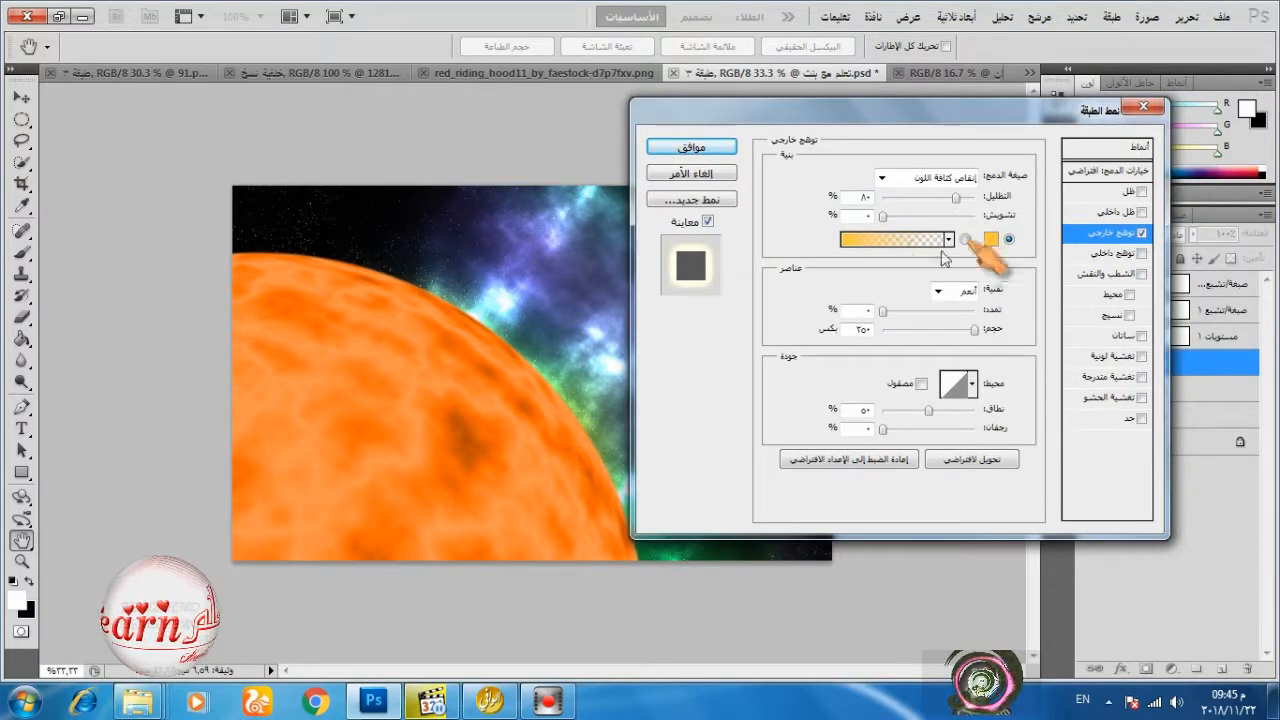
# Enable Inner Glow on the planet and paste the copied hex code ffc930 as its colour.
pyautogui.click(1105, 253)
pyautogui.click(991, 239)
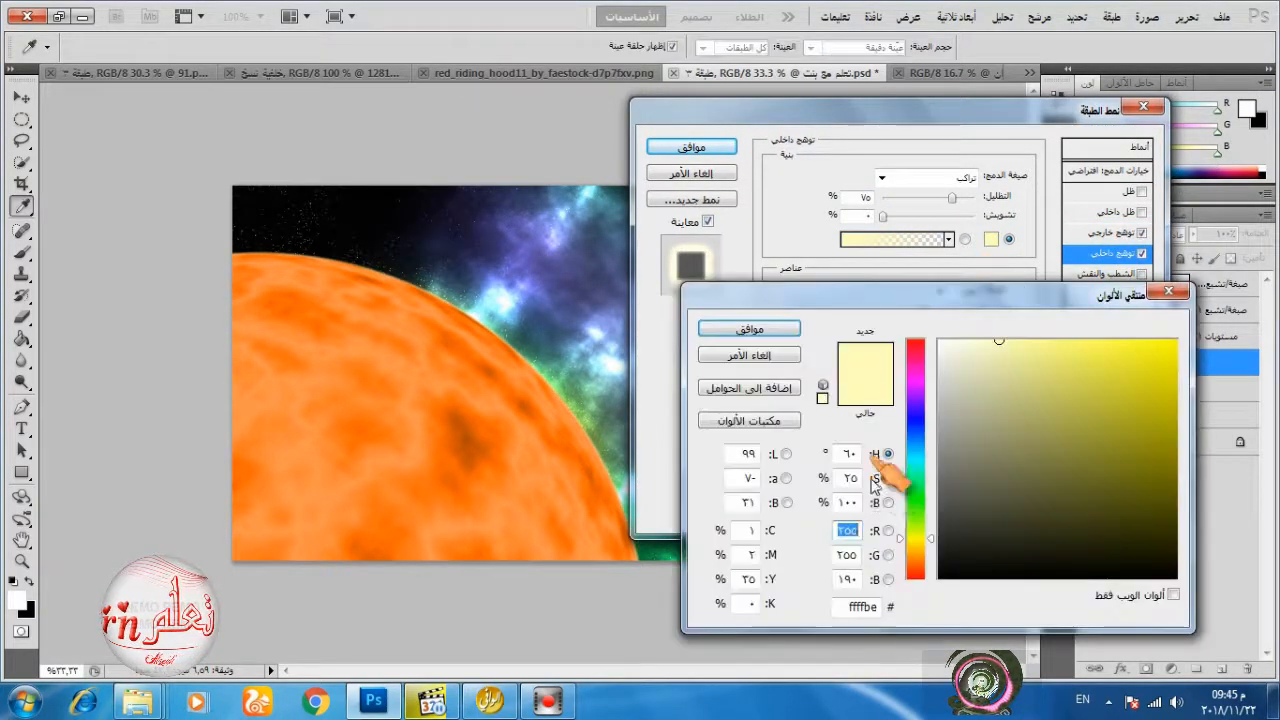
pyautogui.doubleClick(857, 606)
pyautogui.rightClick(857, 606)
pyautogui.click(898, 430)
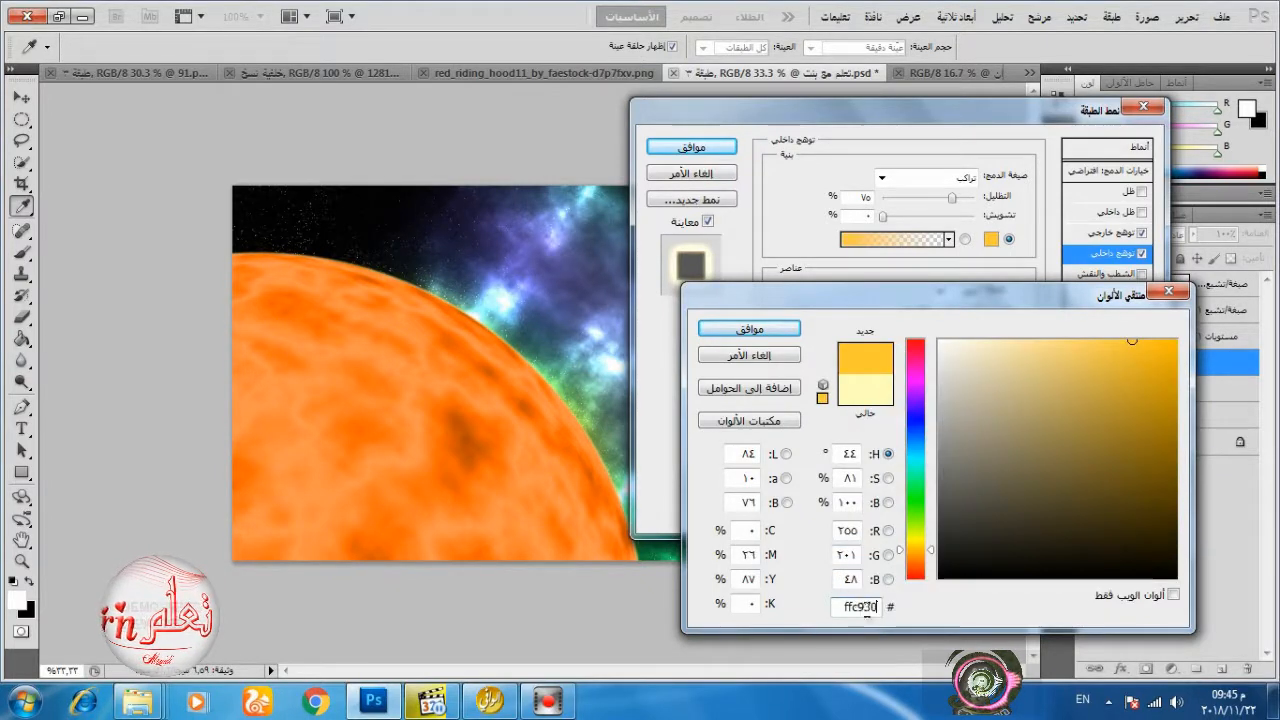
pyautogui.click(745, 330)
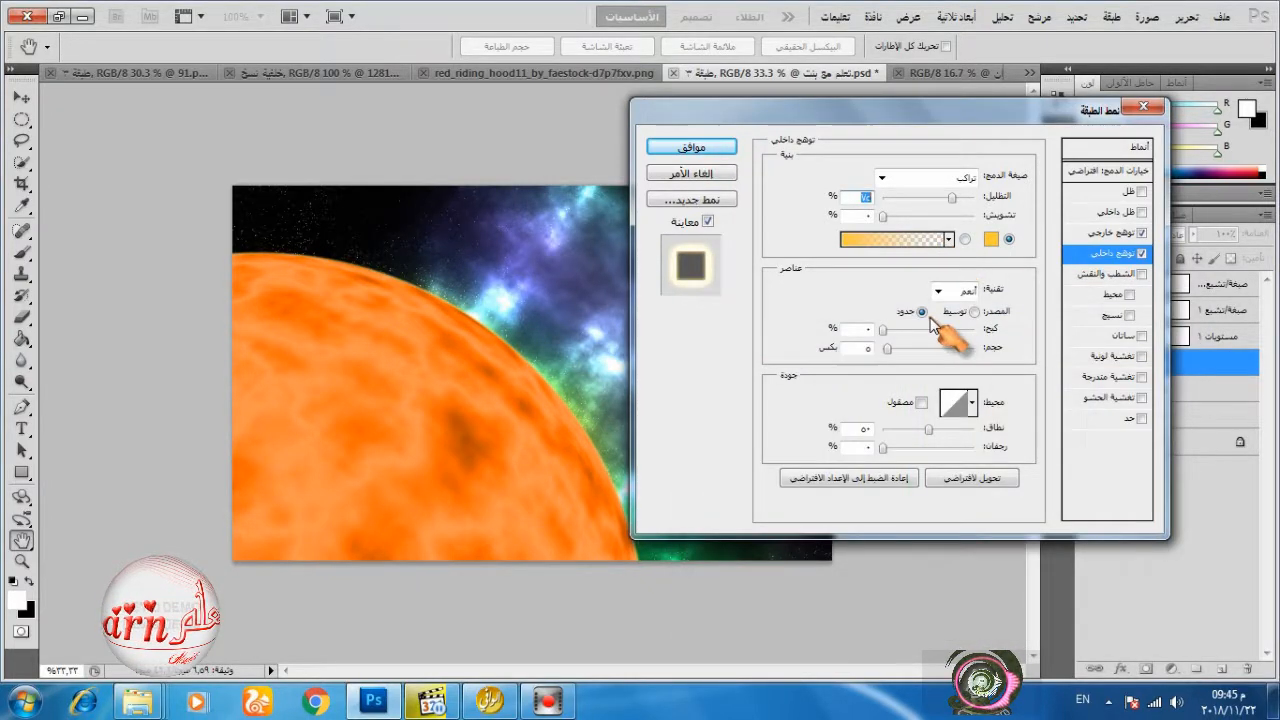
# Set the inner glow to 81% opacity and a size of 155 px, and apply the planet's layer style.
pyautogui.moveTo(952, 200); pyautogui.dragTo(957, 203)
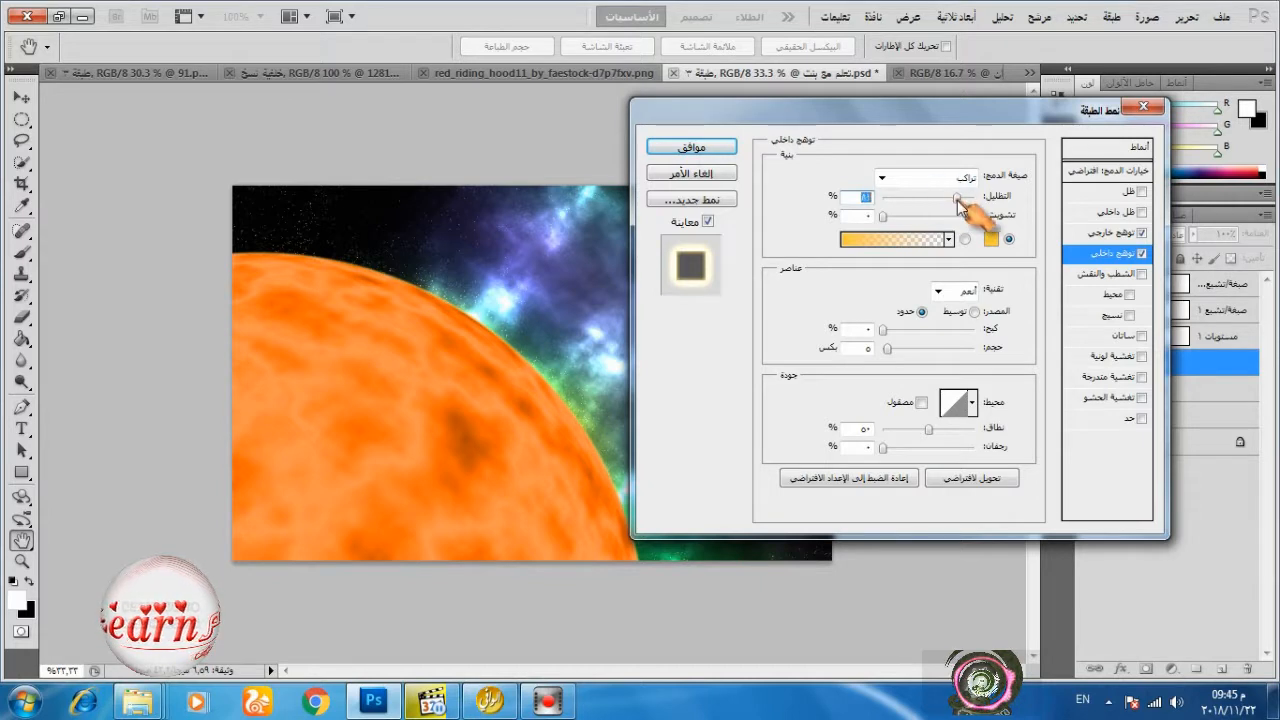
pyautogui.moveTo(887, 349); pyautogui.dragTo(942, 360)
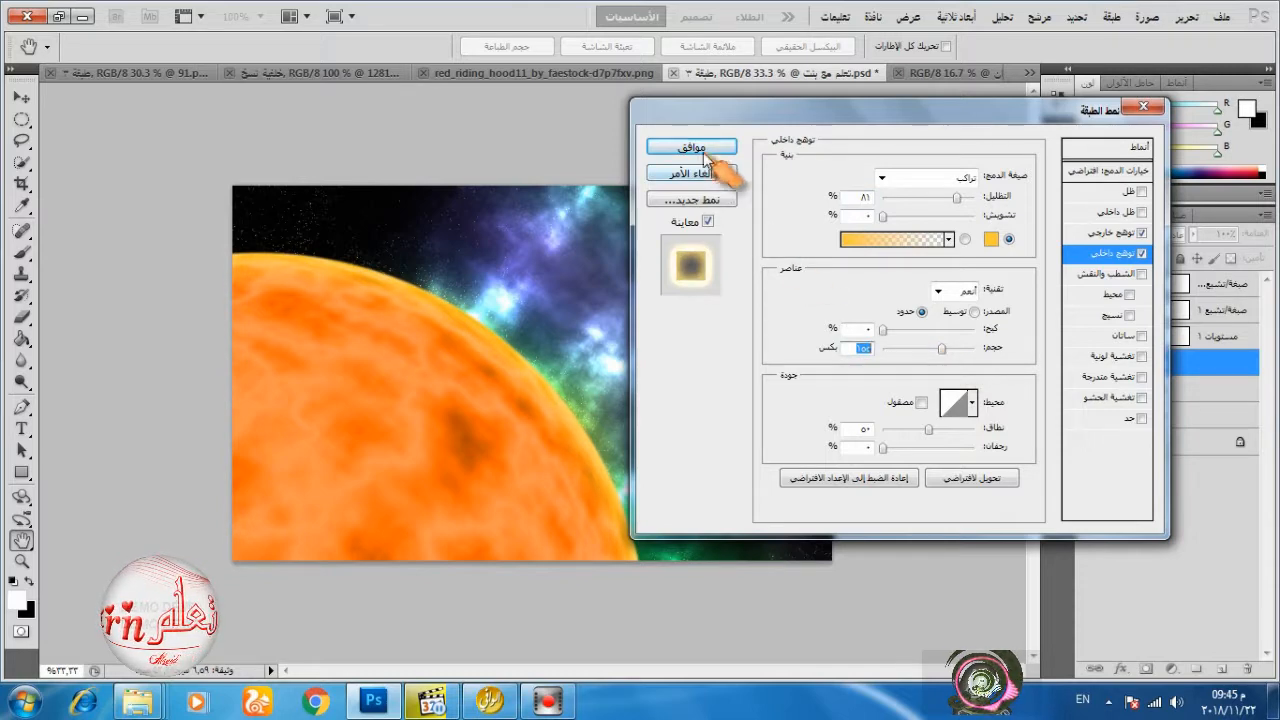
pyautogui.click(707, 148)
pyautogui.click(1255, 365)
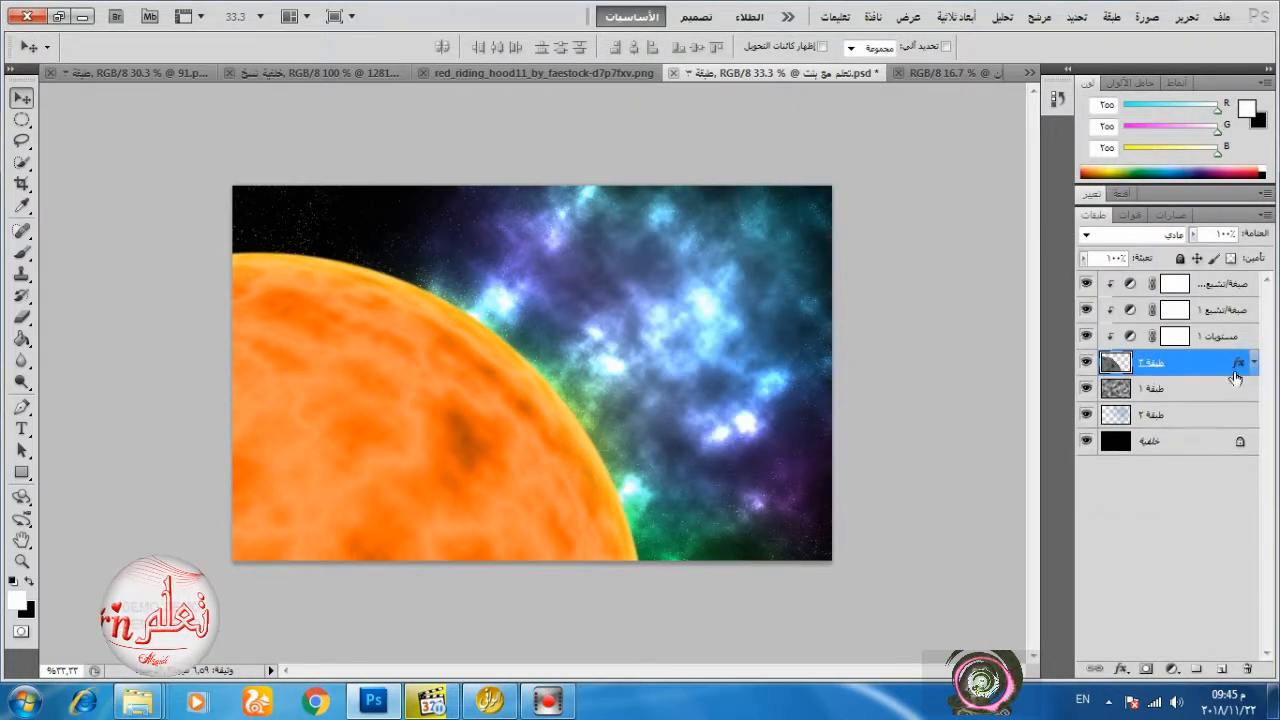
# Make the colour layer directly above the background active and sample an orange (RGB 254, 166, 78) from the planet's edge as foreground colour.
pyautogui.click(1086, 414)
pyautogui.click(1086, 414)
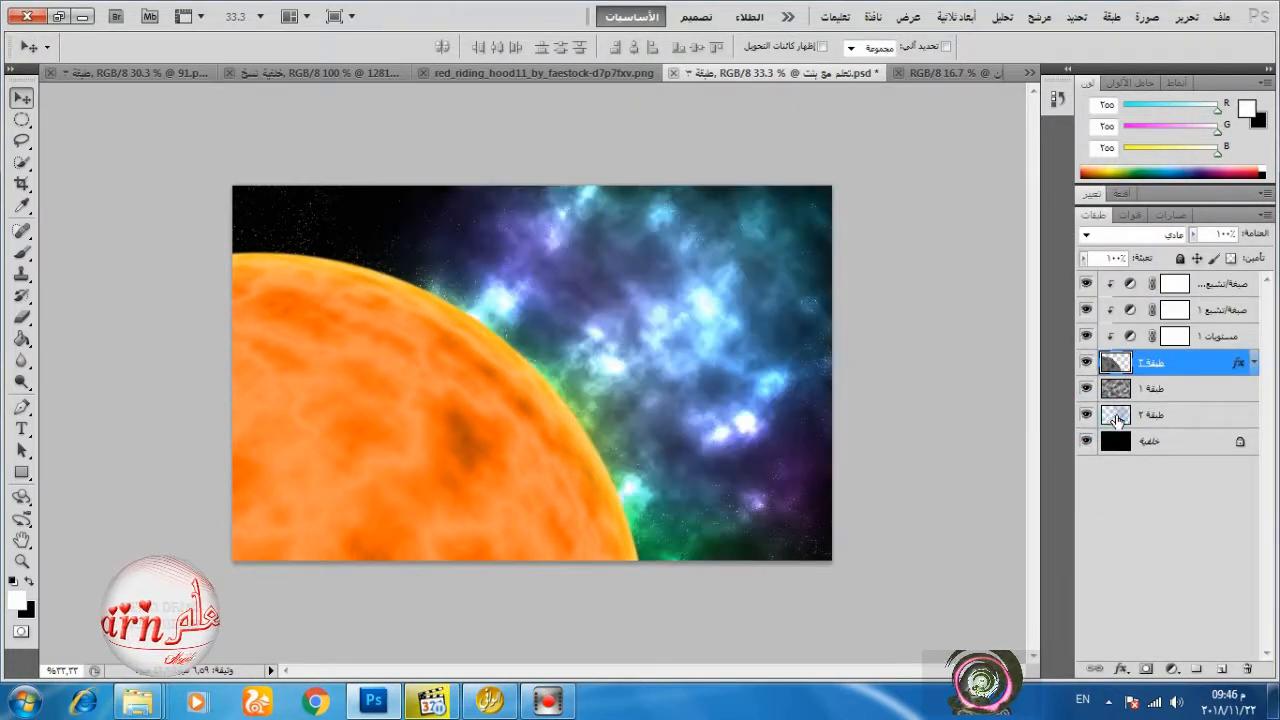
pyautogui.click(1118, 418)
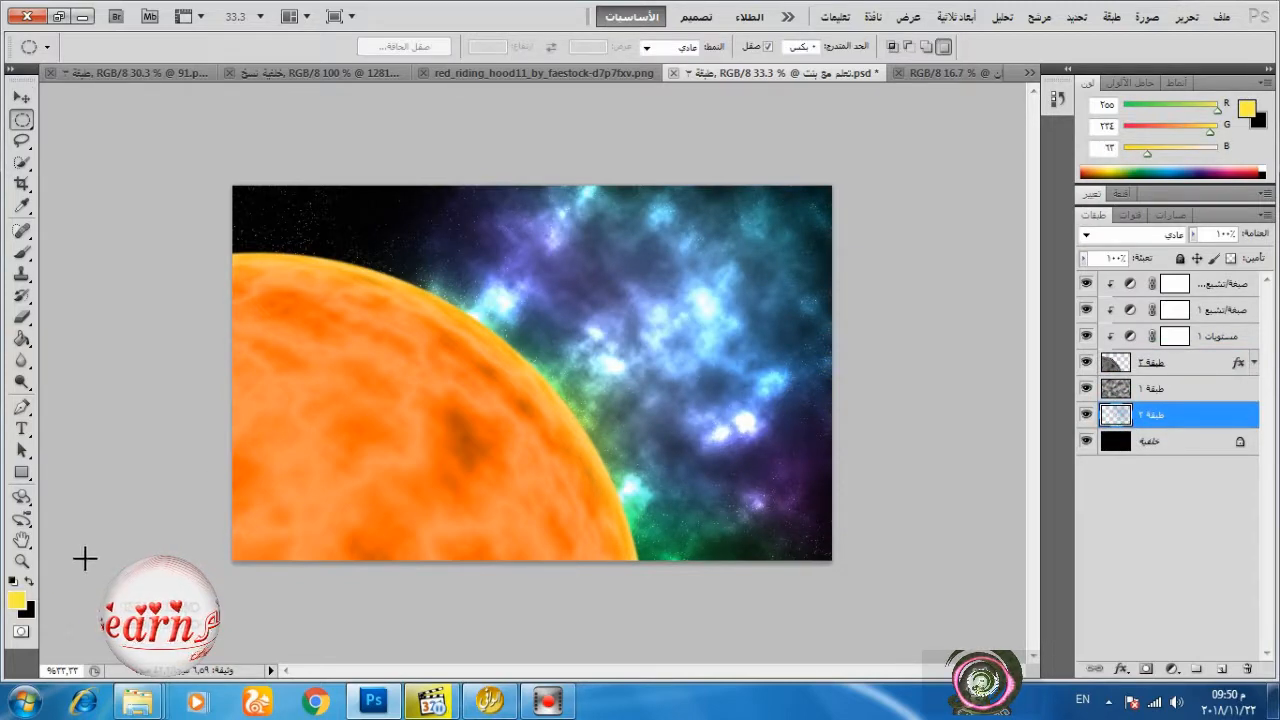
pyautogui.click(16, 600)
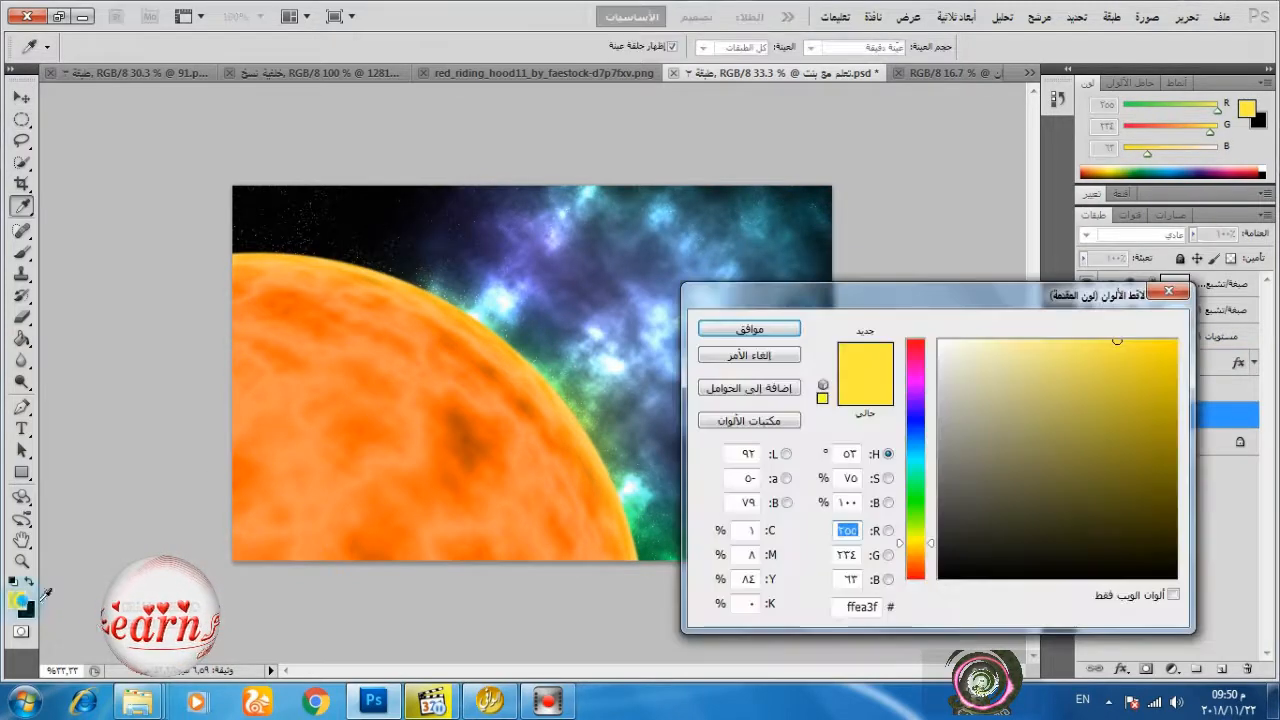
pyautogui.click(502, 362)
pyautogui.click(492, 360)
pyautogui.click(720, 329)
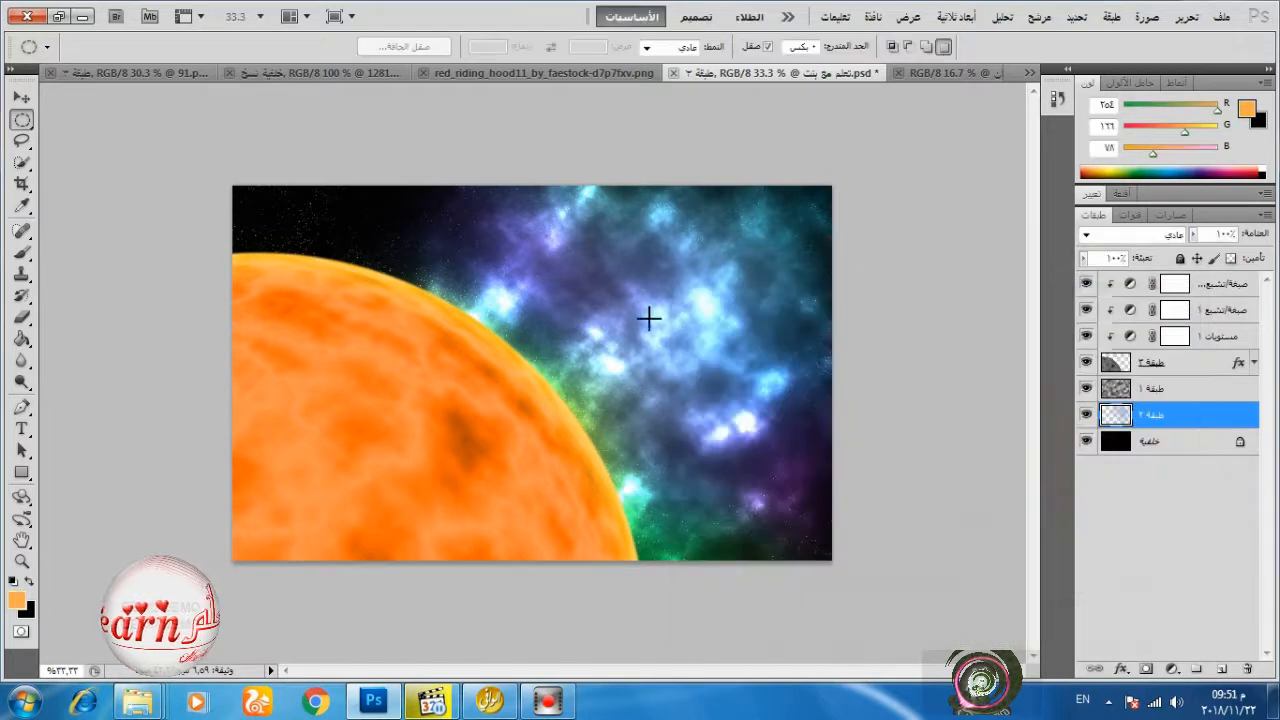
# Paint orange flames along the planet's upper and outer edge on the colour layer with a 395 px brush.
pyautogui.click(22, 252)
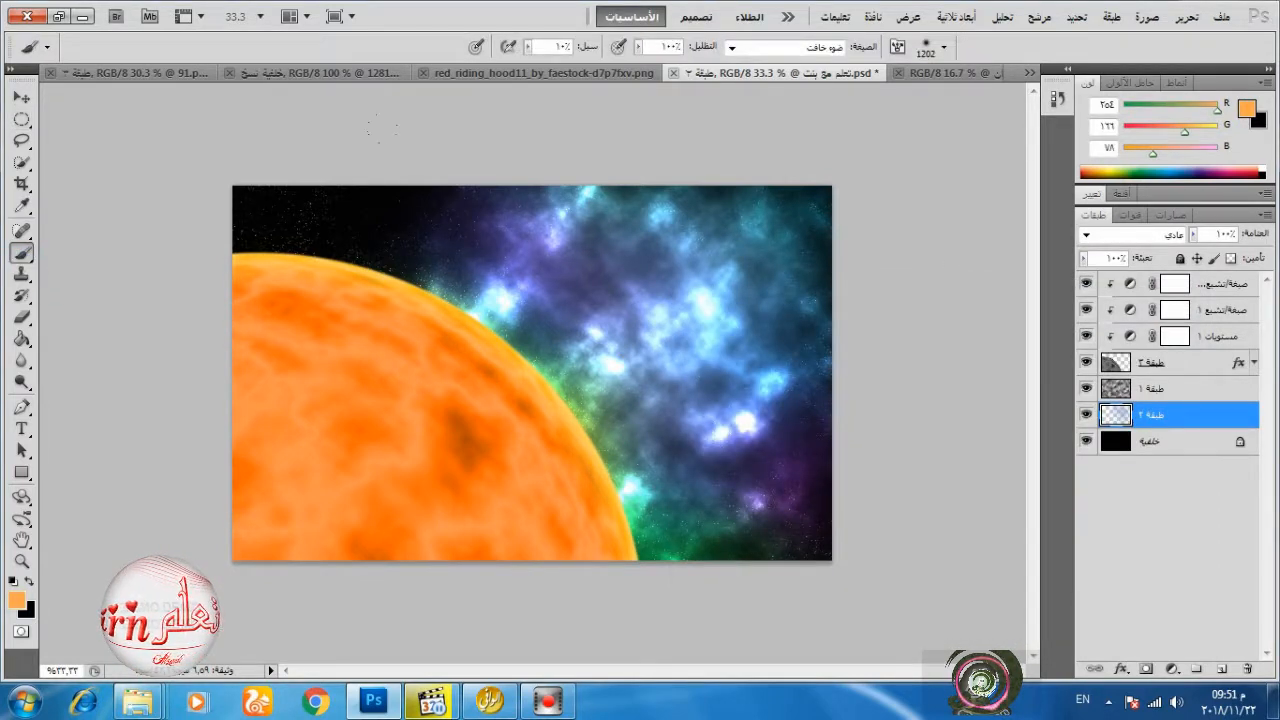
pyautogui.rightClick(503, 242)
pyautogui.moveTo(795, 296); pyautogui.dragTo(643, 294)
pyautogui.moveTo(263, 210)
pyautogui.mouseDown()
pyautogui.moveTo(271, 246)
pyautogui.moveTo(363, 245)
pyautogui.moveTo(518, 315)
pyautogui.moveTo(578, 385)
pyautogui.moveTo(650, 520)
pyautogui.mouseUp()
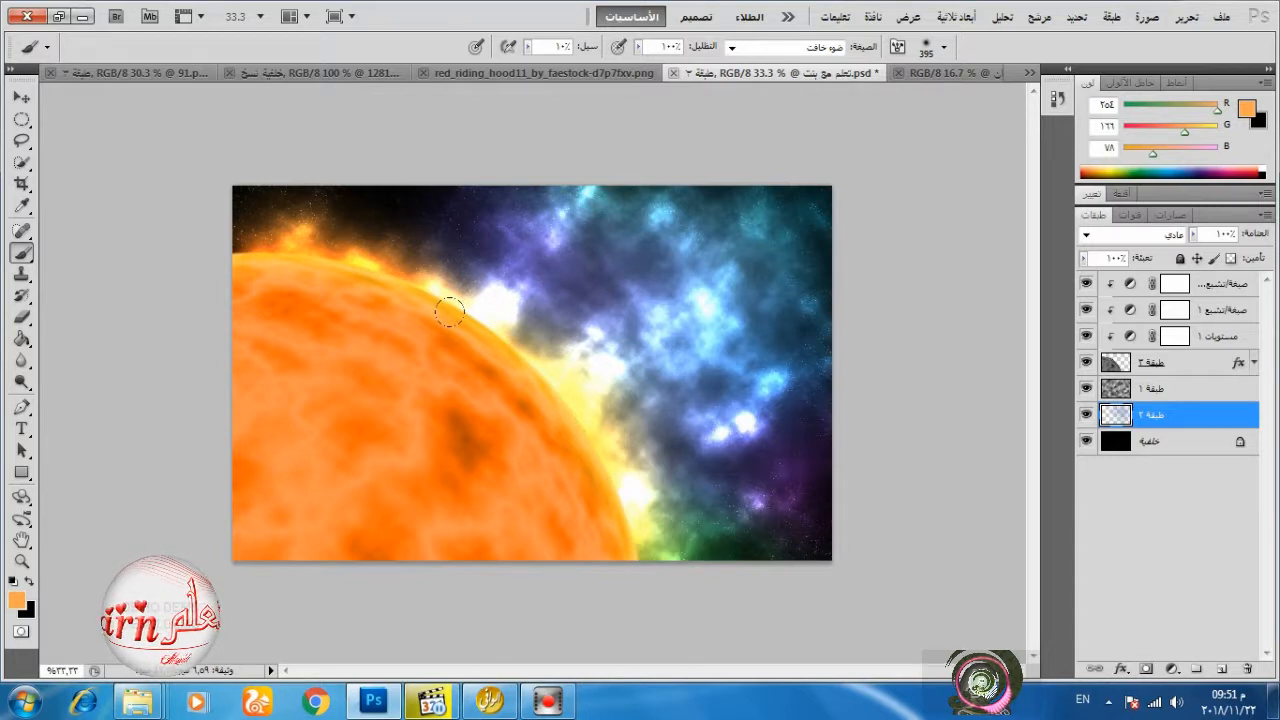
pyautogui.moveTo(473, 336); pyautogui.dragTo(428, 295)
pyautogui.moveTo(593, 507); pyautogui.dragTo(629, 504)
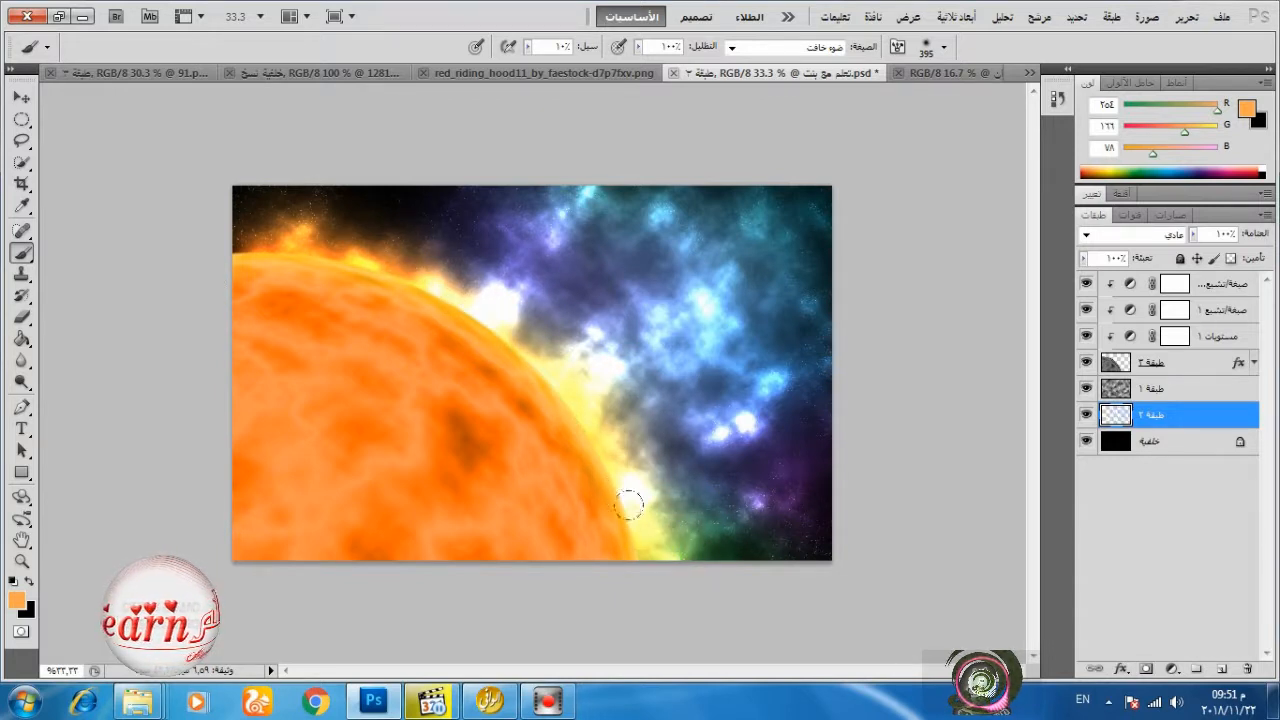
pyautogui.moveTo(390, 273)
pyautogui.mouseDown()
pyautogui.moveTo(216, 284)
pyautogui.moveTo(220, 229)
pyautogui.mouseUp()
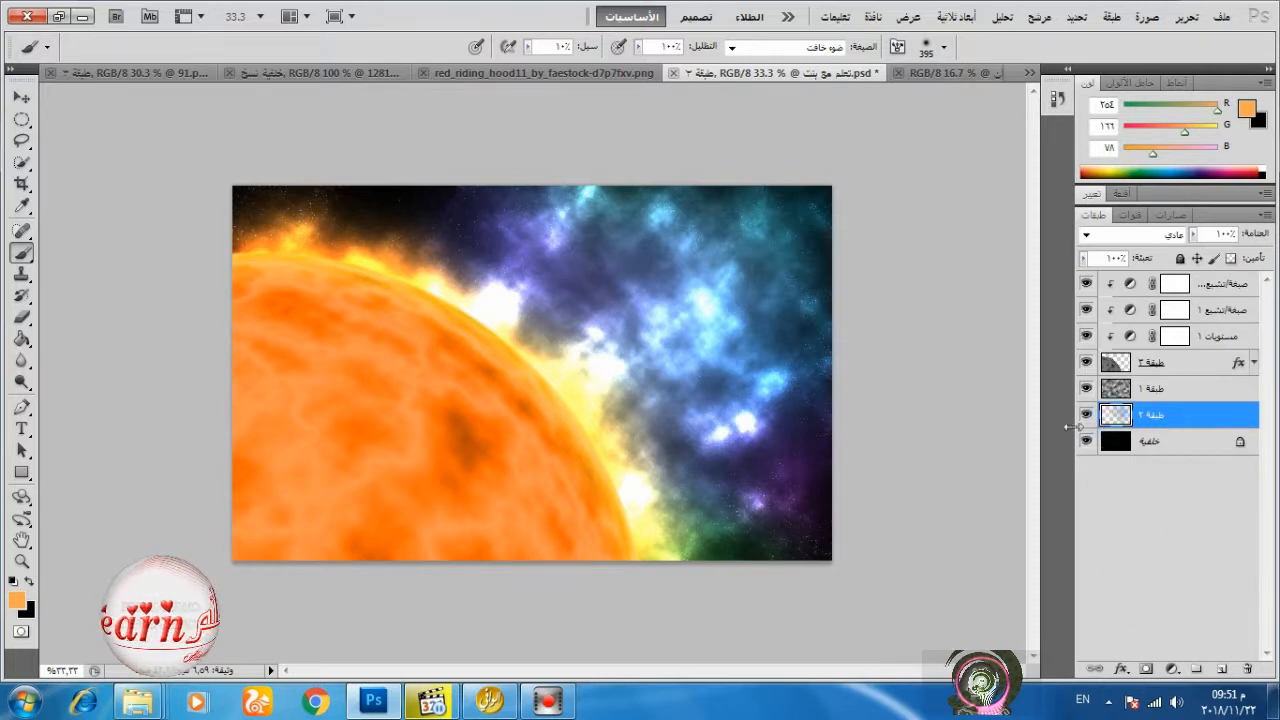
# Set the Eraser to a soft round brush of 367 px with 0% hardness.
pyautogui.click(22, 316)
pyautogui.rightClick(550, 384)
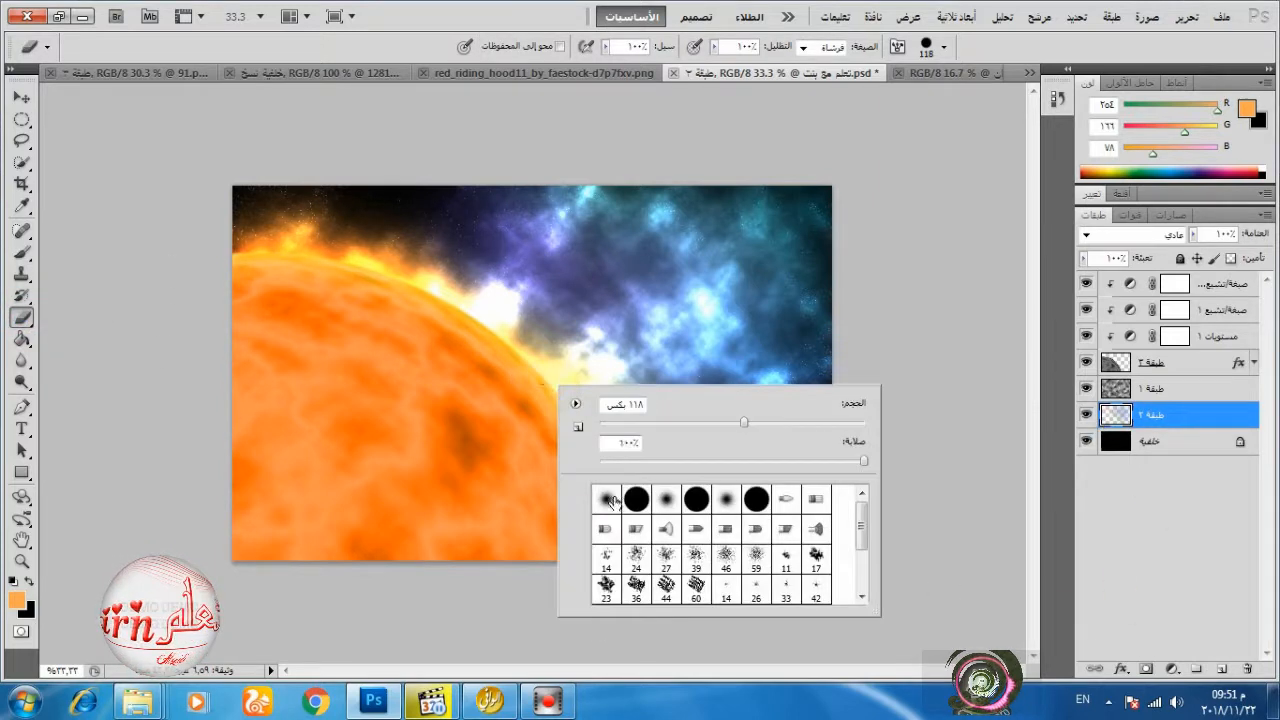
pyautogui.click(603, 496)
pyautogui.click(778, 422)
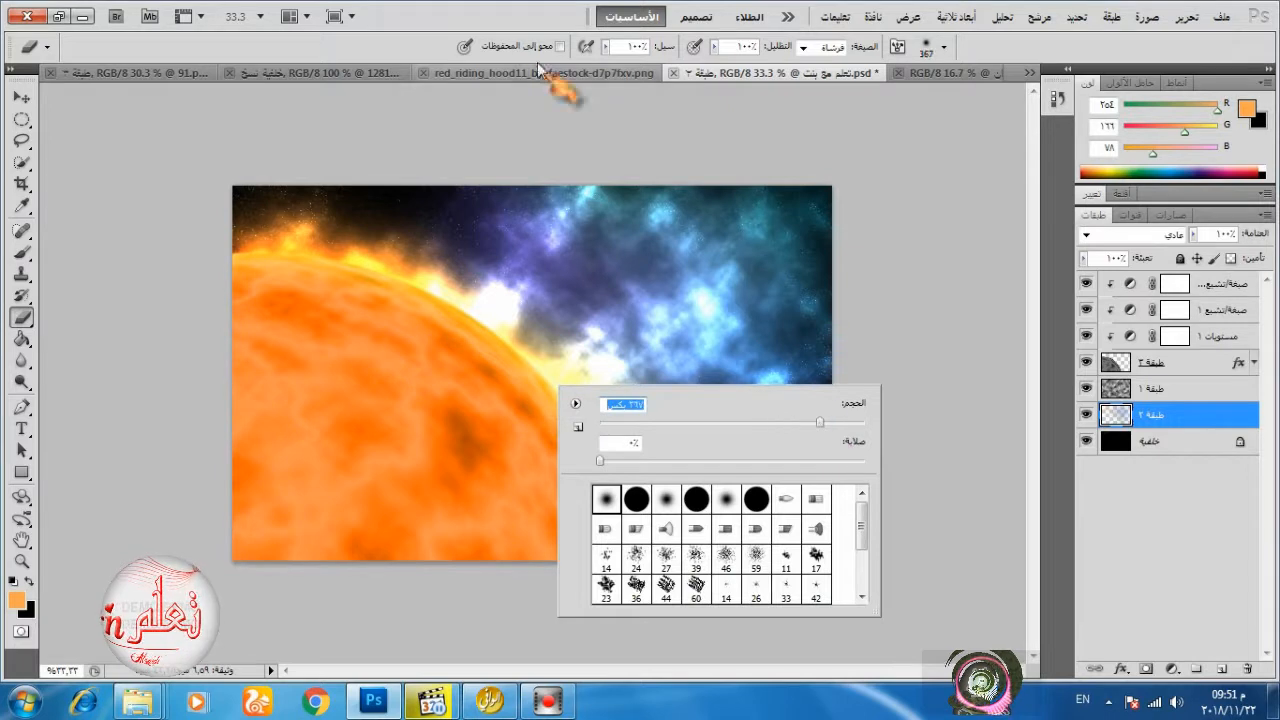
pyautogui.press('Return')
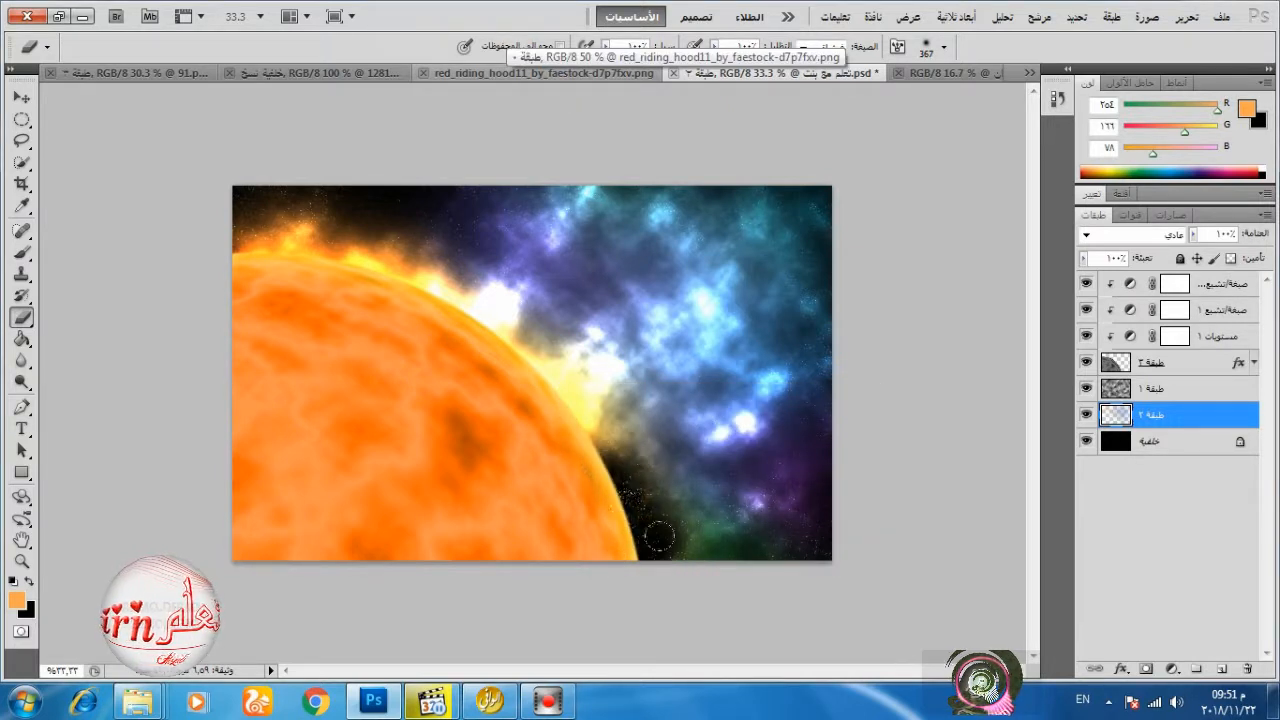
# Paint orange flames down the planet's lower outer edge with the 395 px brush and tidy the edge with the soft Eraser.
pyautogui.click(28, 252)
pyautogui.moveTo(560, 434)
pyautogui.mouseDown()
pyautogui.moveTo(631, 561)
pyautogui.moveTo(545, 410)
pyautogui.mouseUp()
pyautogui.moveTo(585, 473); pyautogui.dragTo(552, 440)
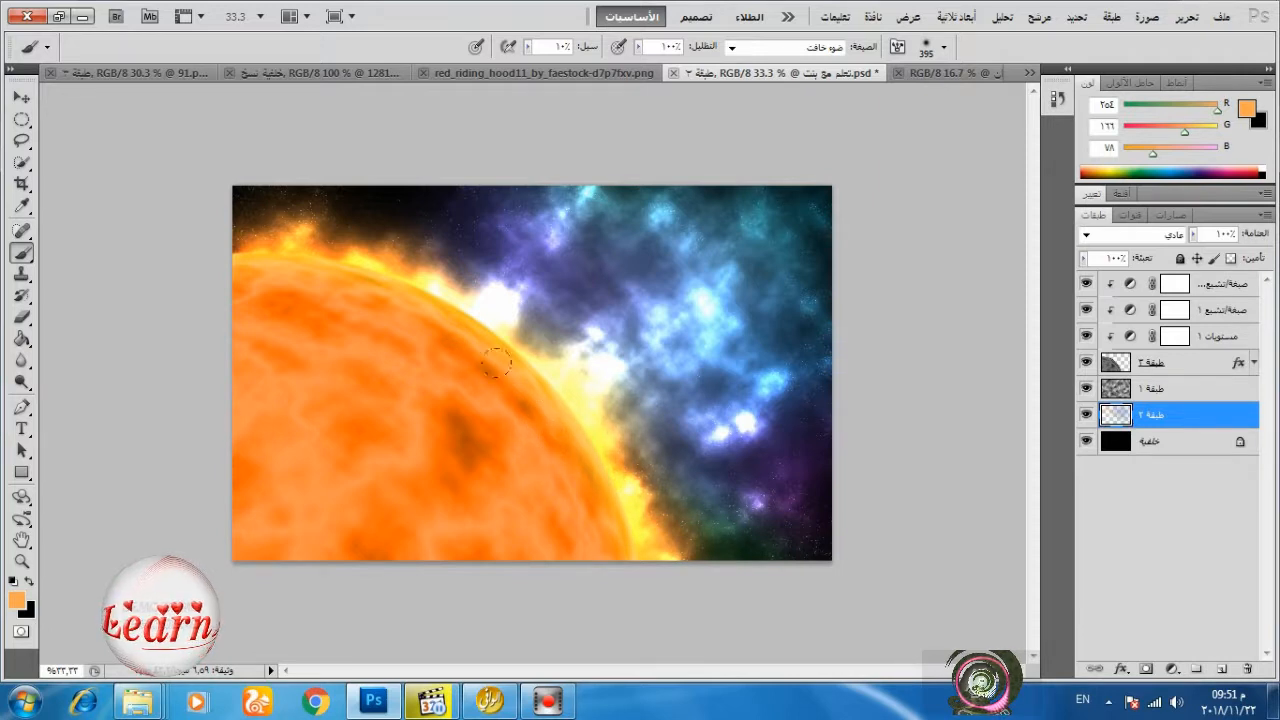
pyautogui.moveTo(495, 364); pyautogui.dragTo(436, 556)
pyautogui.click(22, 316)
pyautogui.moveTo(471, 329)
pyautogui.mouseDown()
pyautogui.moveTo(526, 400)
pyautogui.moveTo(600, 460)
pyautogui.moveTo(496, 350)
pyautogui.moveTo(522, 375)
pyautogui.moveTo(534, 441)
pyautogui.mouseUp()
pyautogui.click(22, 252)
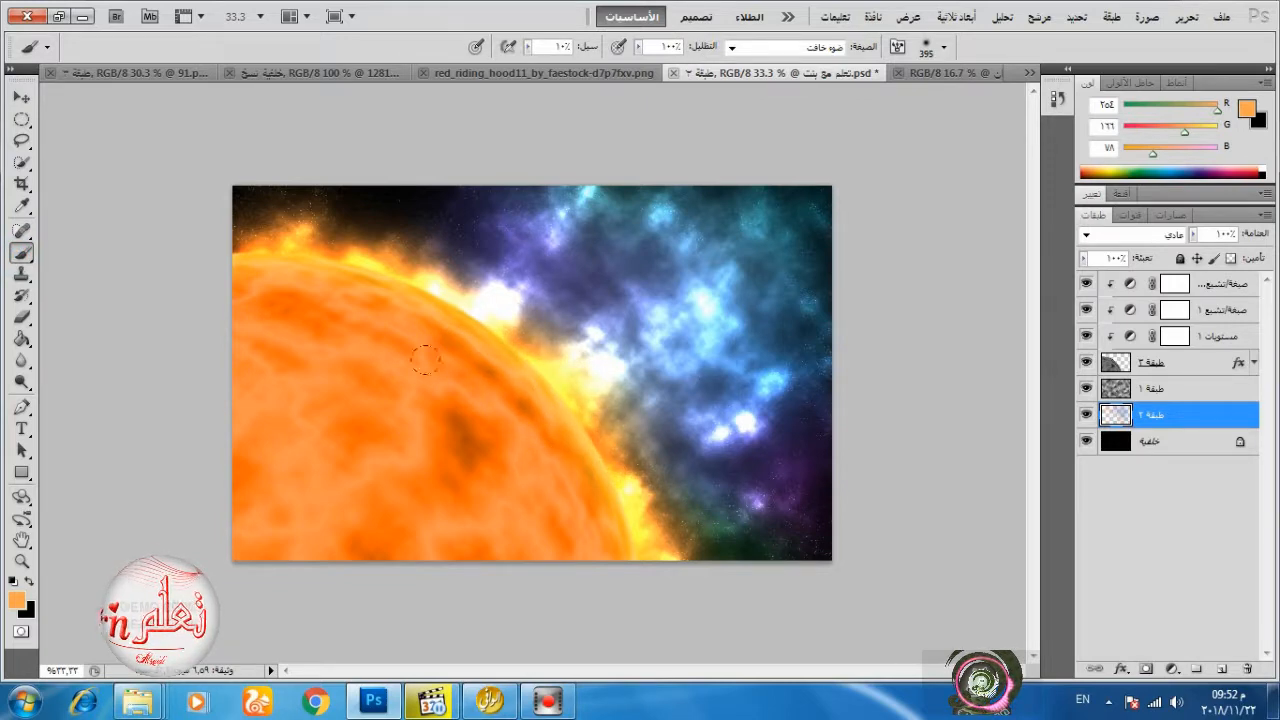
# Copy the masked rock layer from 128178.png into the space composition and bring it to the front.
pyautogui.click(523, 73)
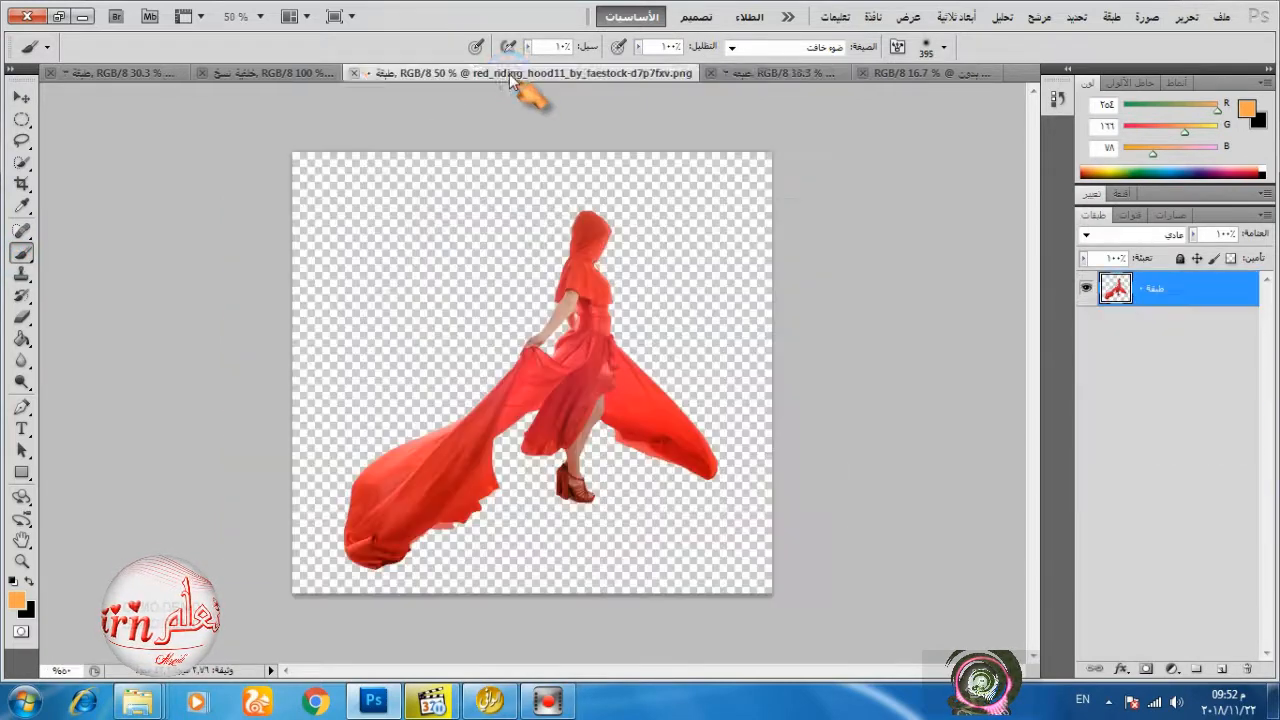
pyautogui.click(325, 73)
pyautogui.press('v')
pyautogui.moveTo(306, 213); pyautogui.dragTo(607, 487)
pyautogui.hotkey('ctrl', 'shift', ']')
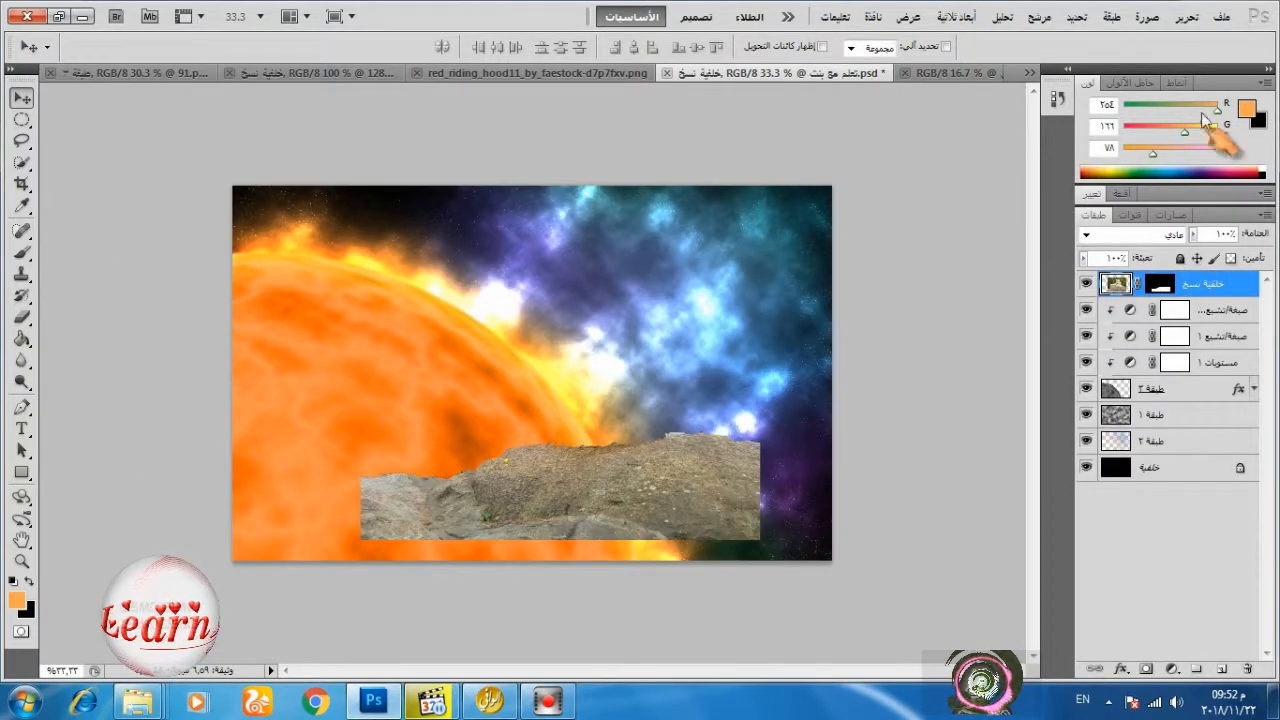
# Stretch the rock layer across the canvas to 150% width and 127.71% height, and flip it horizontally.
pyautogui.click(1186, 17)
pyautogui.click(1150, 360)
pyautogui.moveTo(767, 450); pyautogui.dragTo(844, 396)
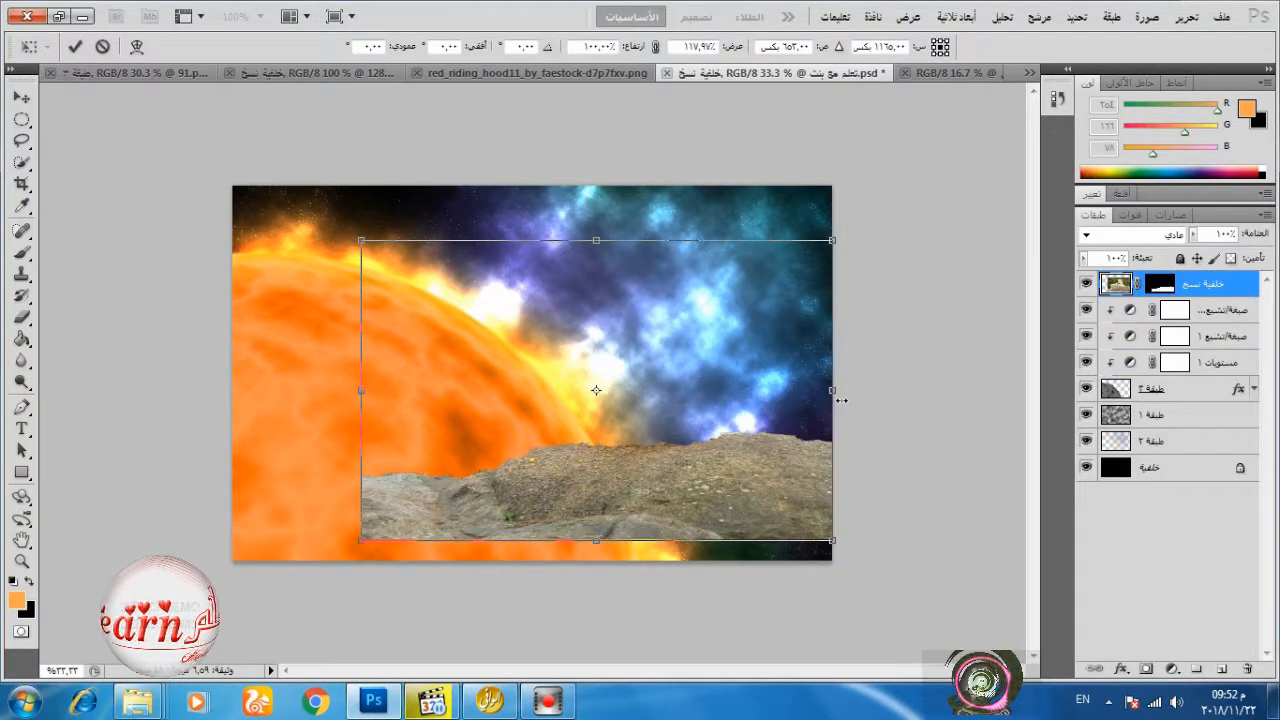
pyautogui.moveTo(361, 390); pyautogui.dragTo(233, 390)
pyautogui.moveTo(530, 543); pyautogui.dragTo(531, 568)
pyautogui.moveTo(532, 240); pyautogui.dragTo(544, 190)
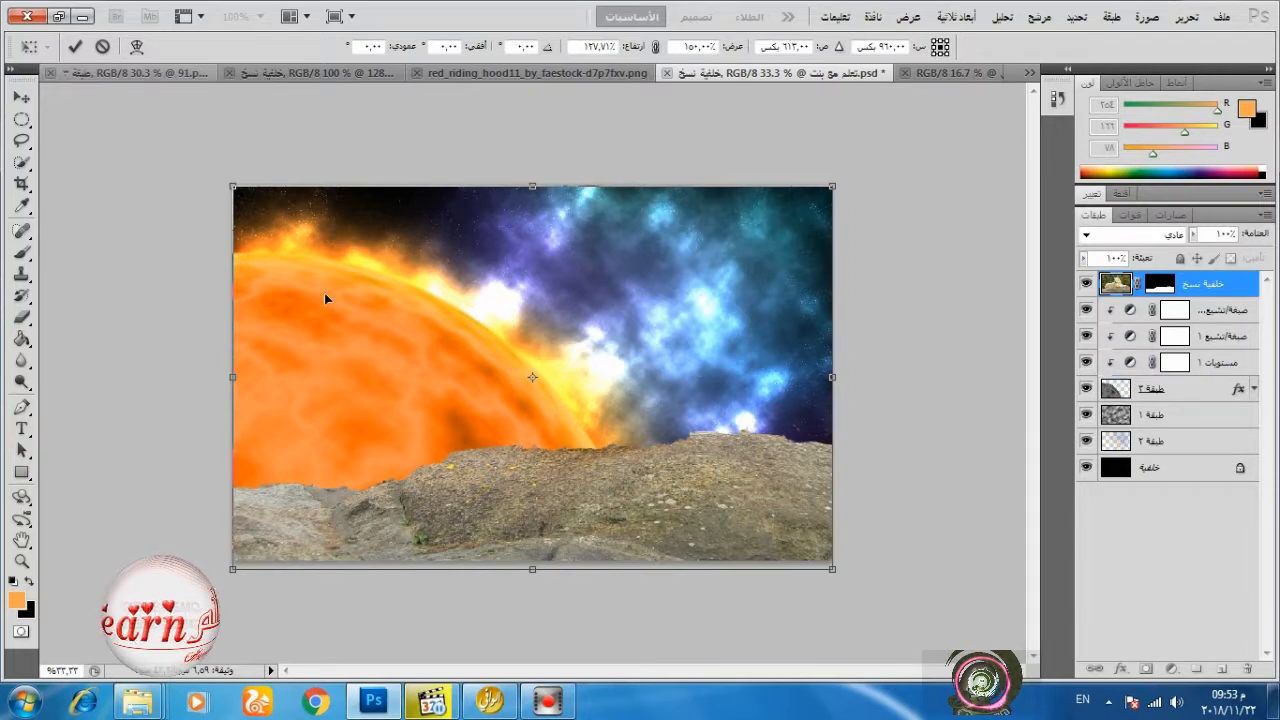
pyautogui.rightClick(352, 394)
pyautogui.click(338, 372)
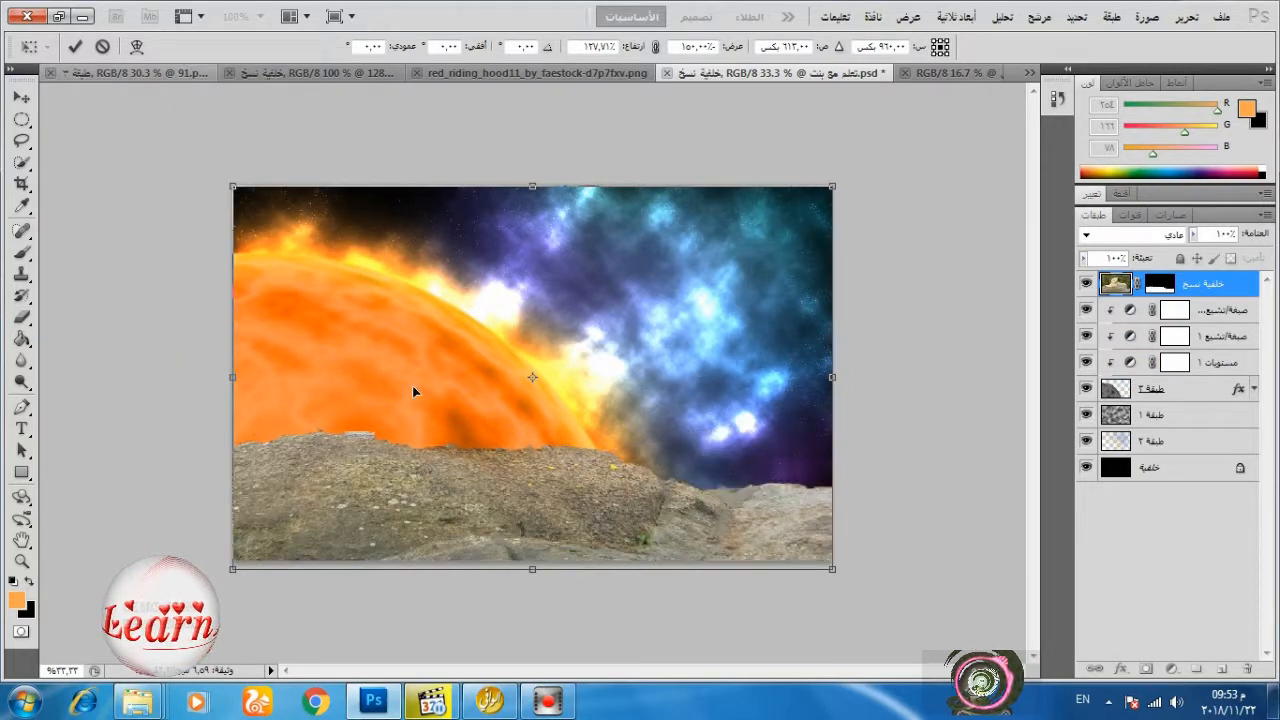
pyautogui.click(75, 46)
# Open Refine Mask for the rock layer's mask and preview the rocks on black.
pyautogui.rightClick(1170, 282)
pyautogui.click(1161, 283)
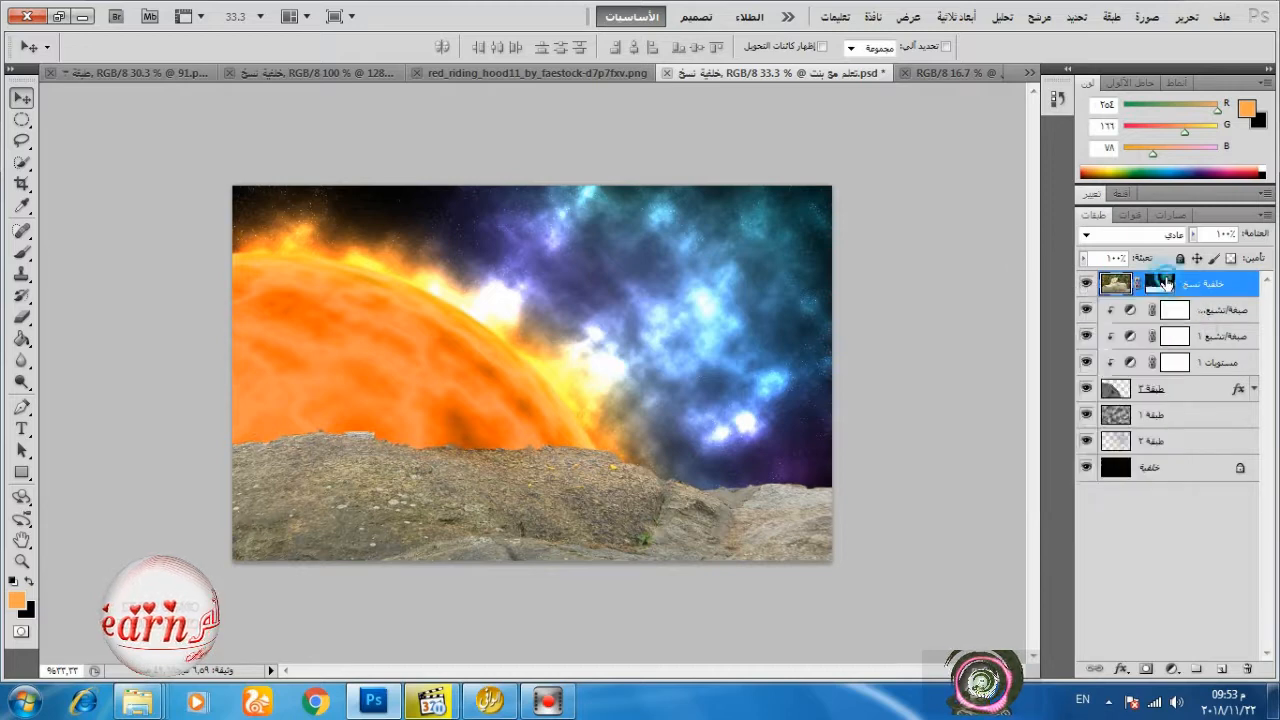
pyautogui.rightClick(1166, 278)
pyautogui.click(1120, 437)
pyautogui.click(1090, 164)
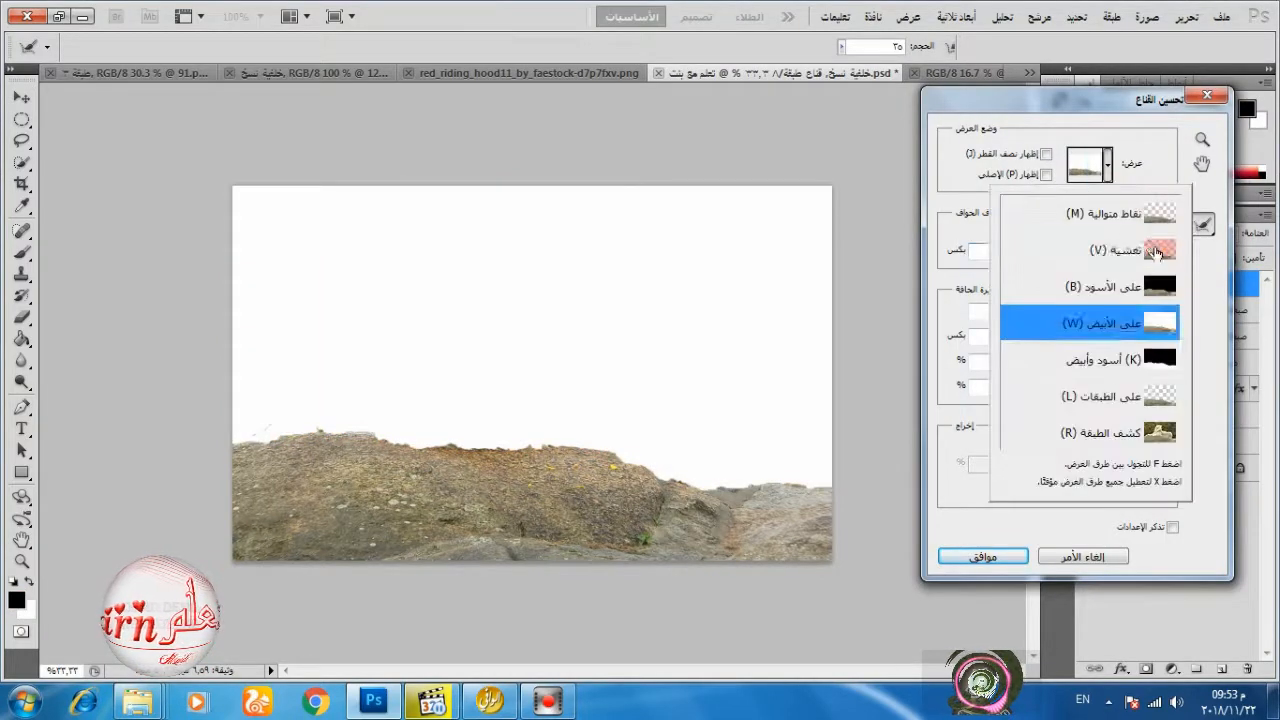
pyautogui.click(1148, 290)
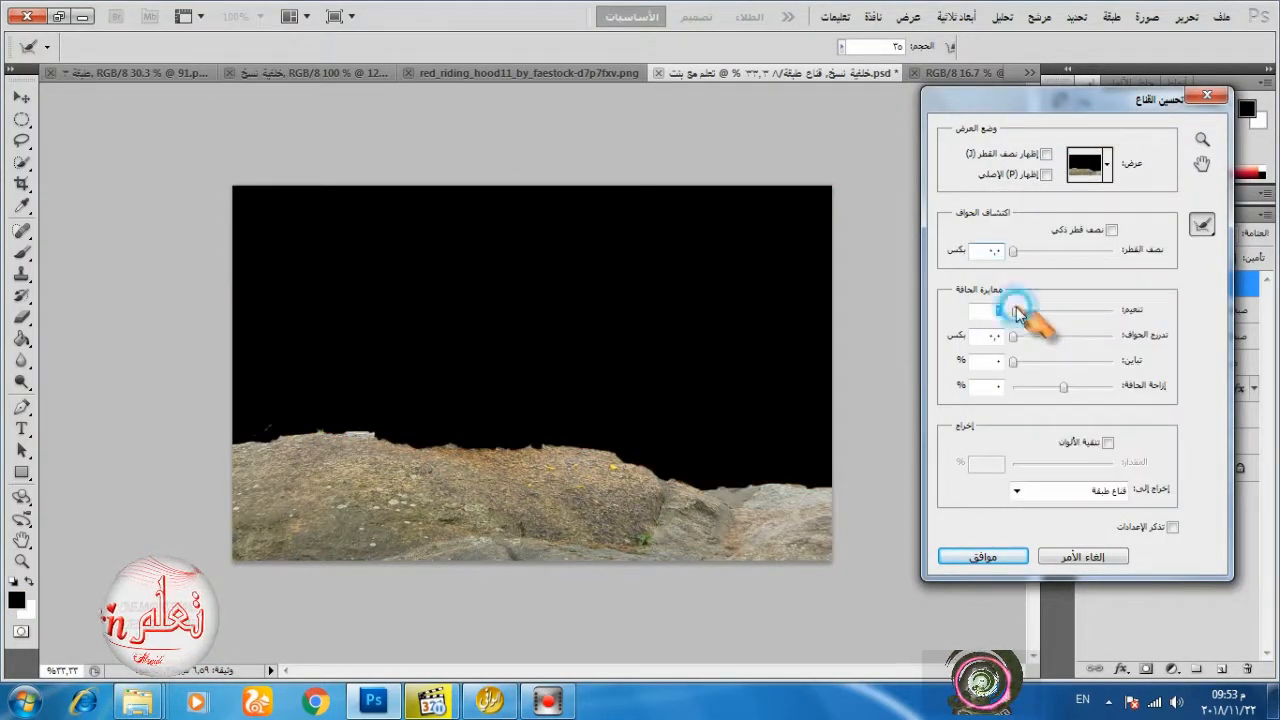
# Refine the rock mask with 1.2 px radius, smooth 30, 0.5 px feather, 3% contrast and a slightly negative edge shift.
pyautogui.moveTo(1015, 312); pyautogui.dragTo(1031, 313)
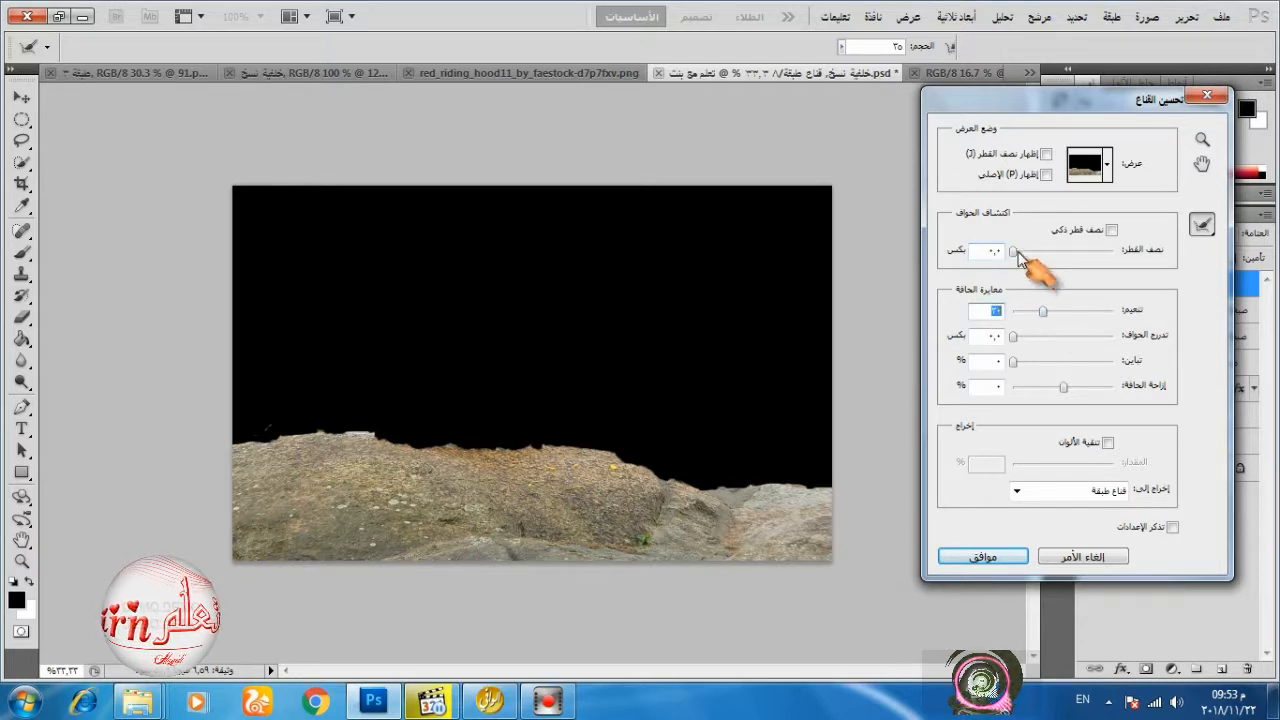
pyautogui.moveTo(1012, 251); pyautogui.dragTo(1019, 251)
pyautogui.moveTo(1012, 336); pyautogui.dragTo(1016, 338)
pyautogui.click(1013, 361)
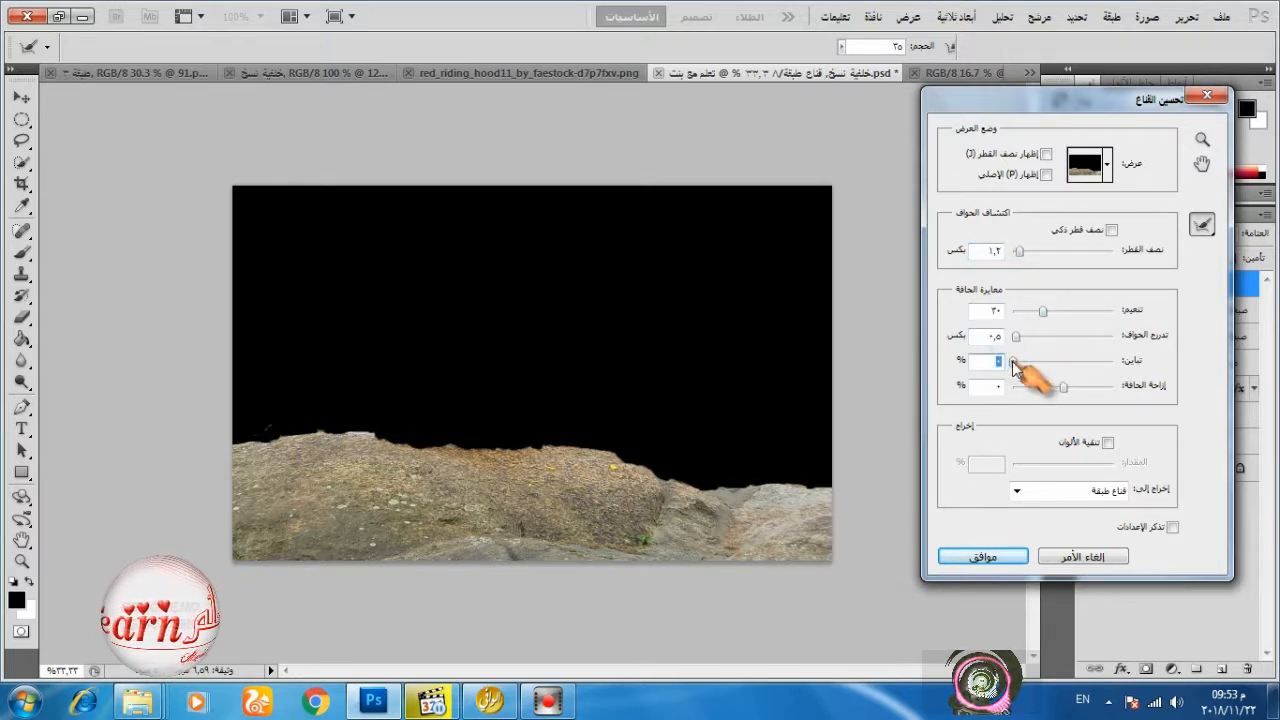
pyautogui.click(1063, 387)
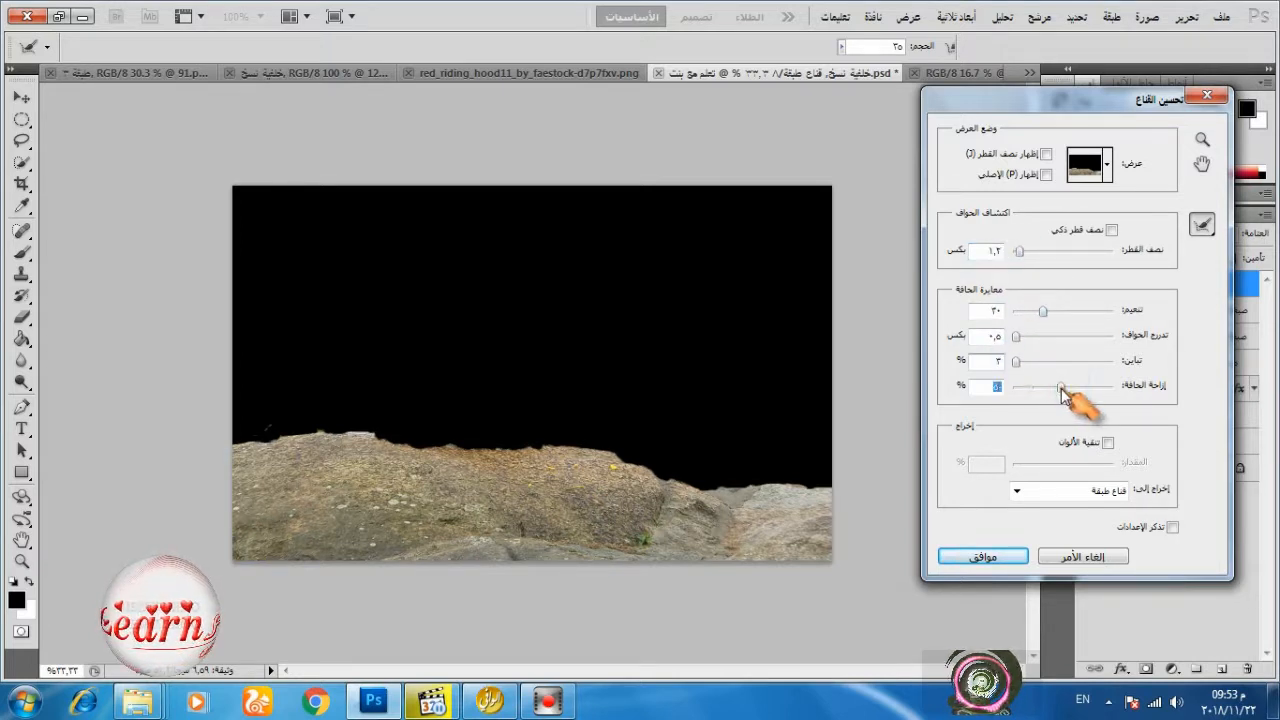
pyautogui.click(995, 559)
# Set the black output level of the planet's Levels adjustment to 19.
pyautogui.doubleClick(1127, 363)
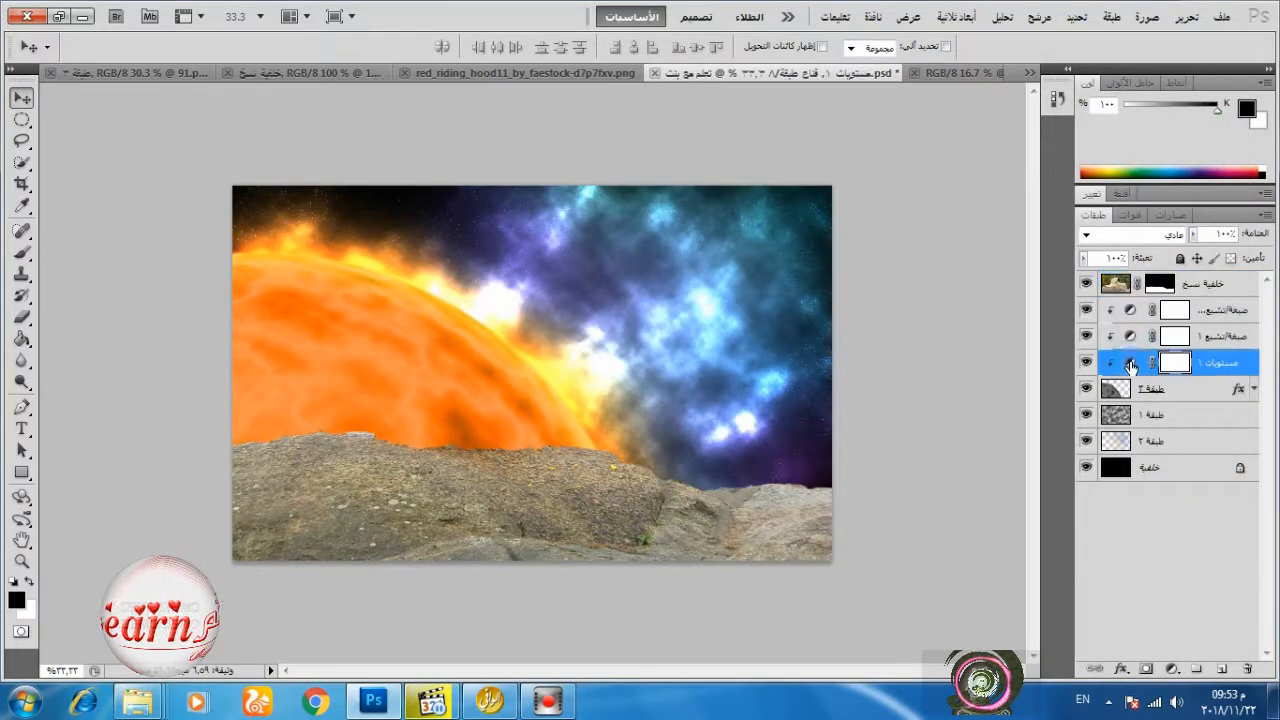
pyautogui.moveTo(1138, 402); pyautogui.dragTo(1101, 403)
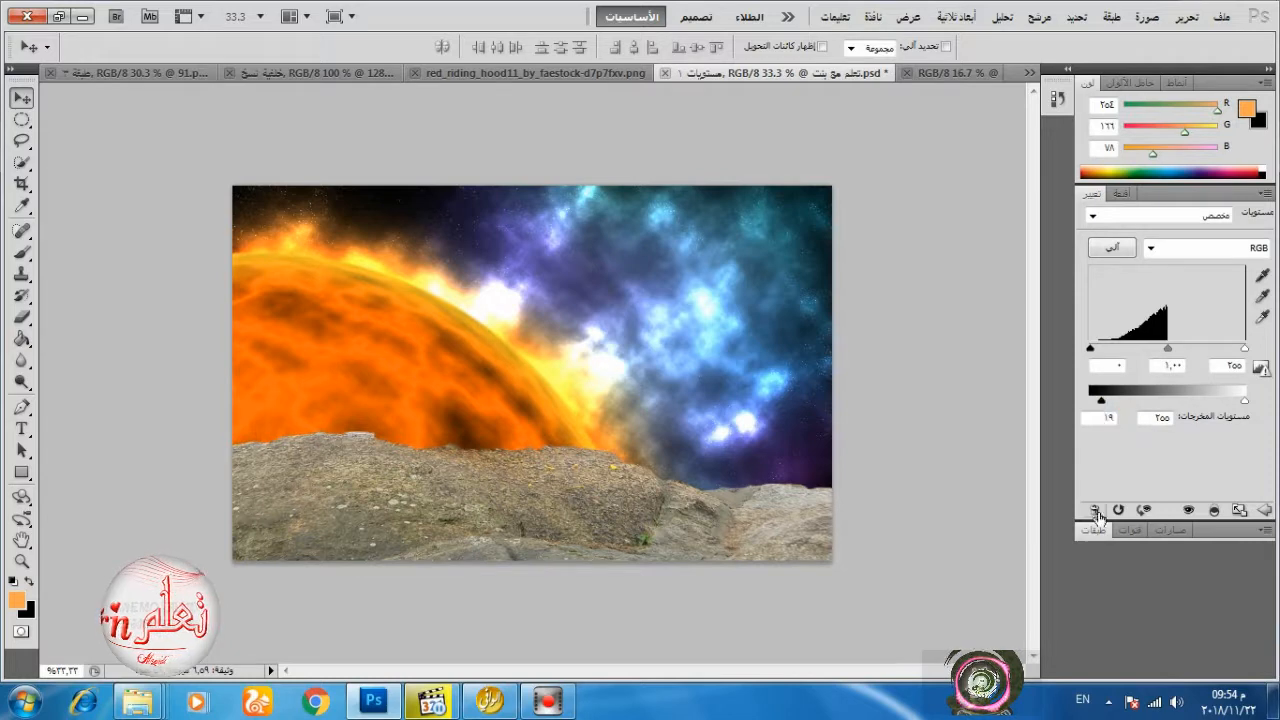
pyautogui.click(1096, 511)
# Hide the rock layer in 128178.png and copy its gorilla layer into the composition above the rocks.
pyautogui.click(1187, 288)
pyautogui.click(372, 76)
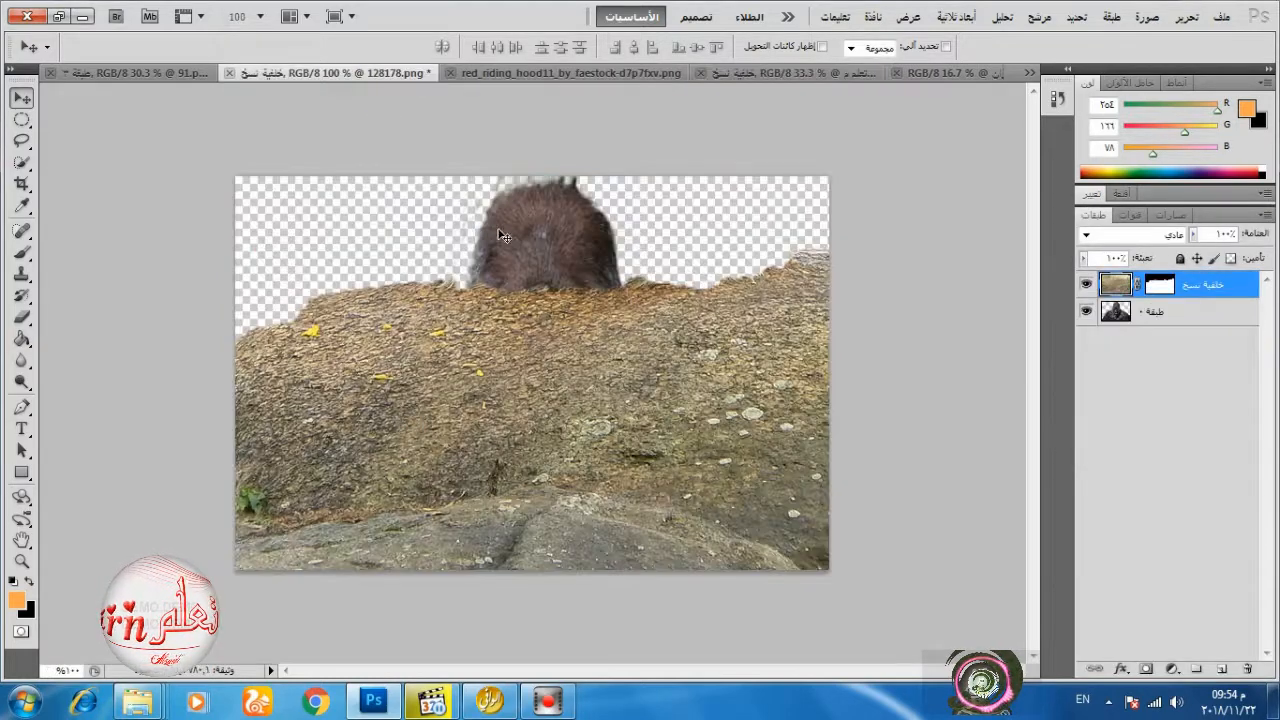
pyautogui.click(1160, 316)
pyautogui.moveTo(588, 262); pyautogui.dragTo(630, 168)
pyautogui.click(1086, 284)
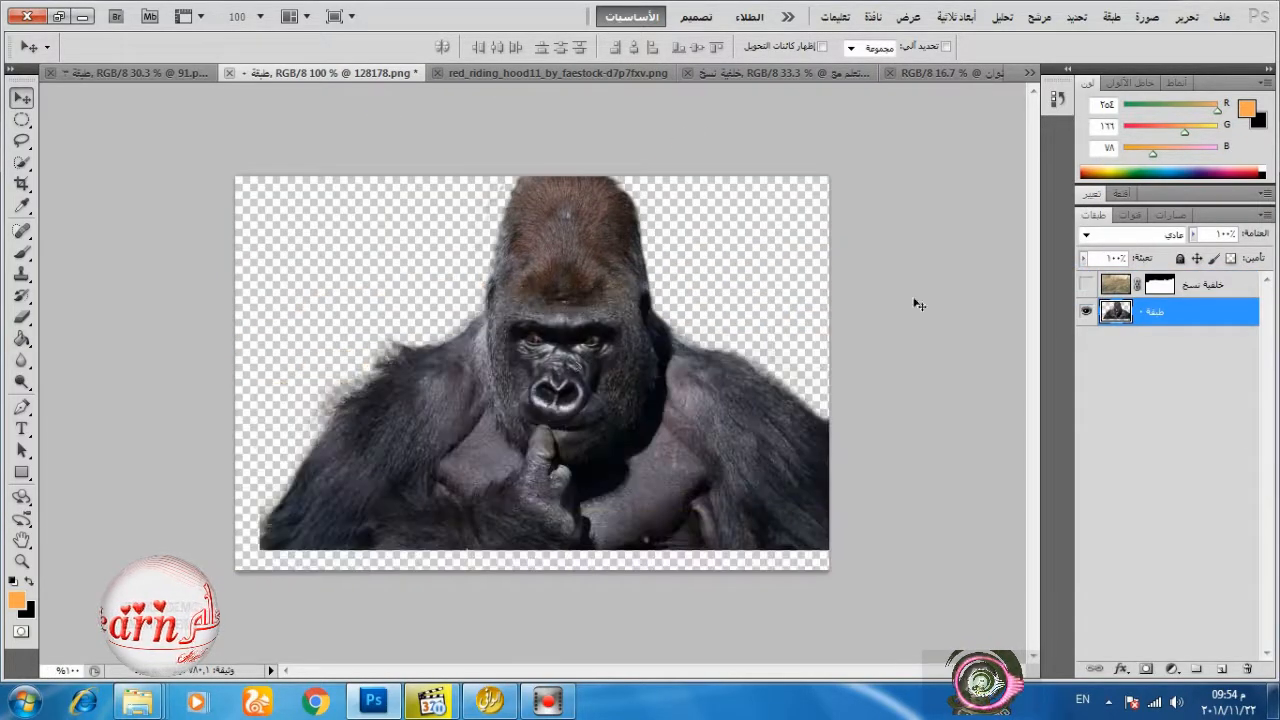
pyautogui.moveTo(917, 303); pyautogui.dragTo(617, 289)
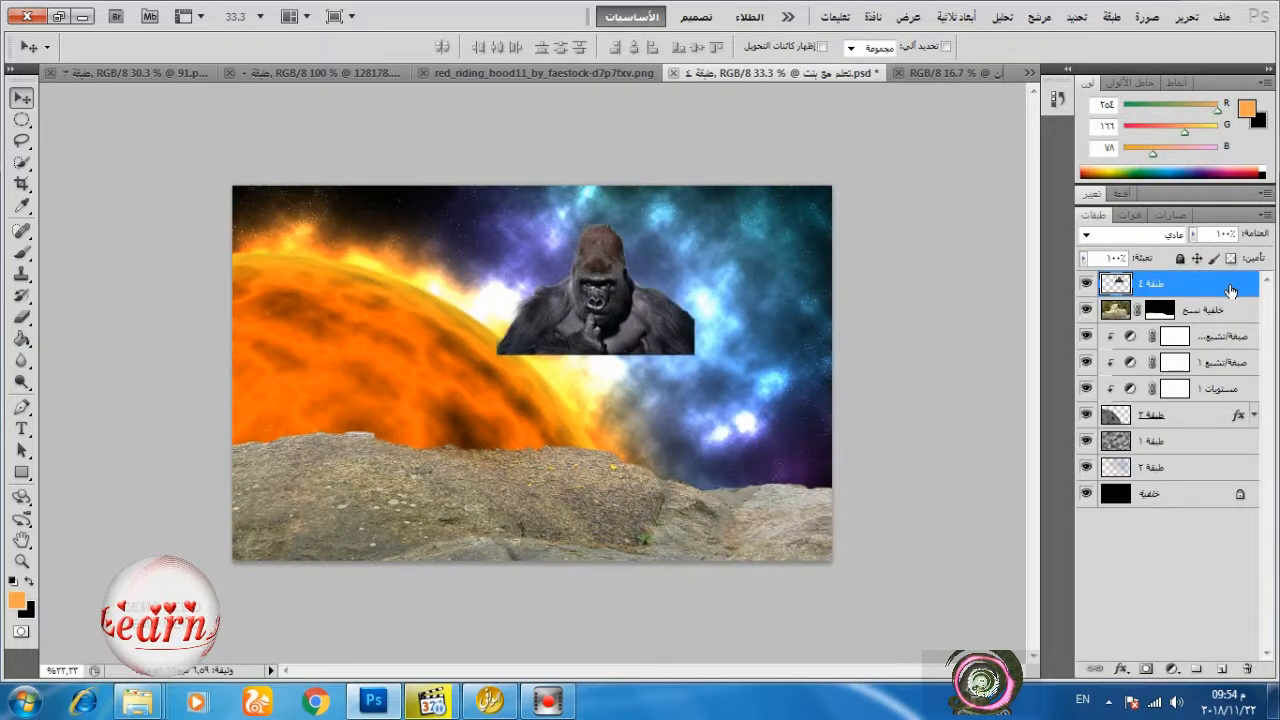
# Scale the gorilla to 242.9% width and 273.1% height, and place it behind the rocks on the canvas's right side.
pyautogui.click(1186, 16)
pyautogui.click(955, 355)
pyautogui.moveTo(497, 354); pyautogui.dragTo(232, 560)
pyautogui.moveTo(690, 227); pyautogui.dragTo(711, 204)
pyautogui.moveTo(636, 255); pyautogui.dragTo(680, 251)
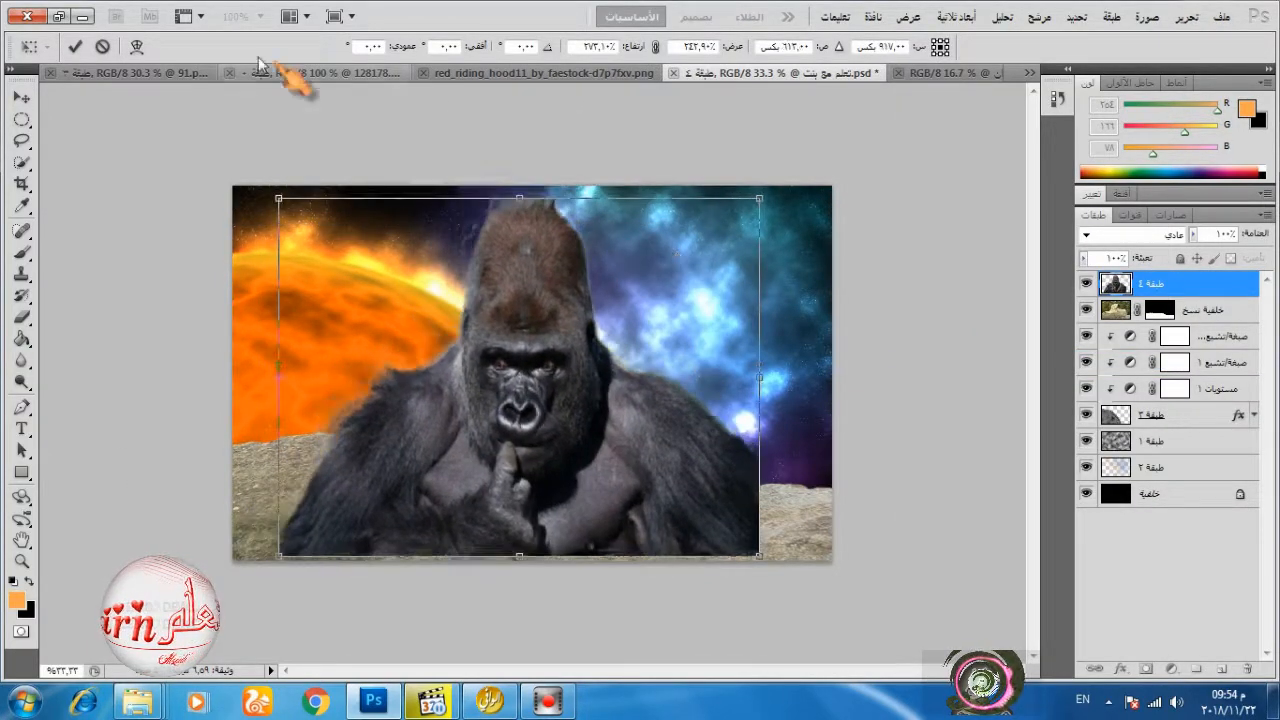
pyautogui.click(75, 47)
pyautogui.moveTo(1212, 288); pyautogui.dragTo(1210, 320)
pyautogui.moveTo(560, 300); pyautogui.dragTo(697, 288)
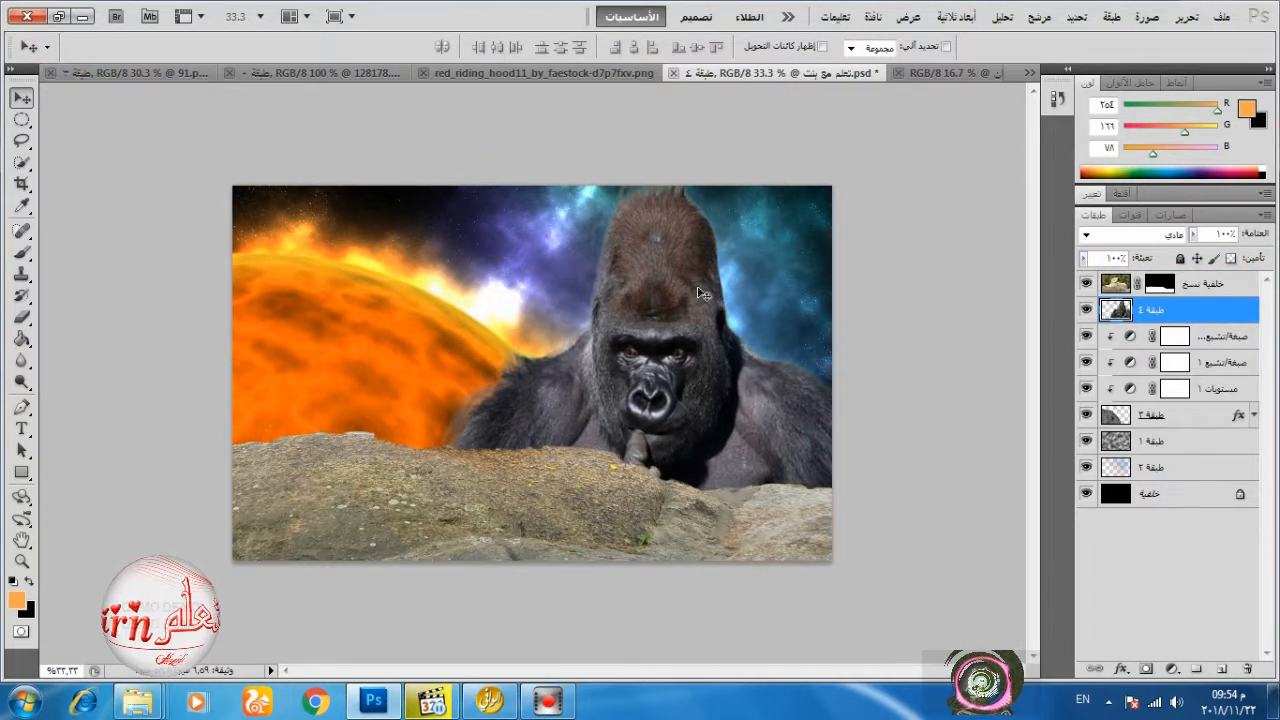
# Copy the woman in red from red_riding_hood11_by_faestock-d7p7fxv.png into the composition and place her layer above the rocks.
pyautogui.click(333, 73)
pyautogui.click(512, 73)
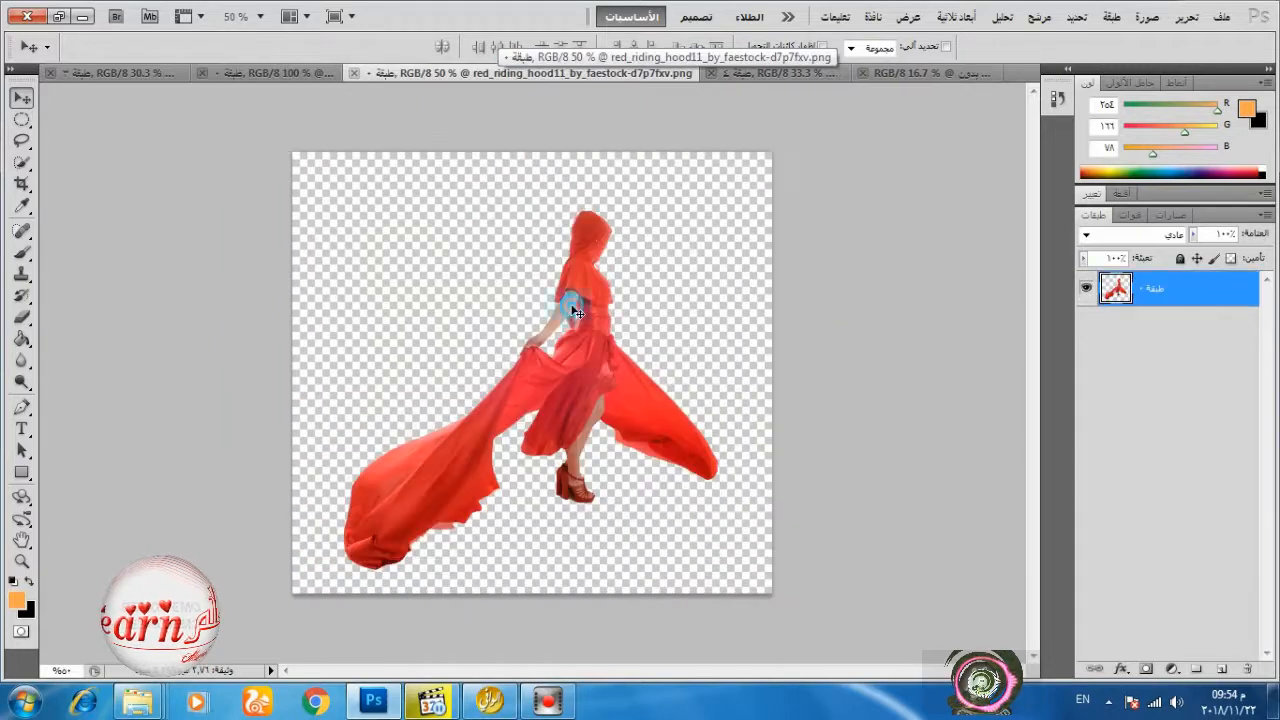
pyautogui.moveTo(576, 308); pyautogui.dragTo(456, 354)
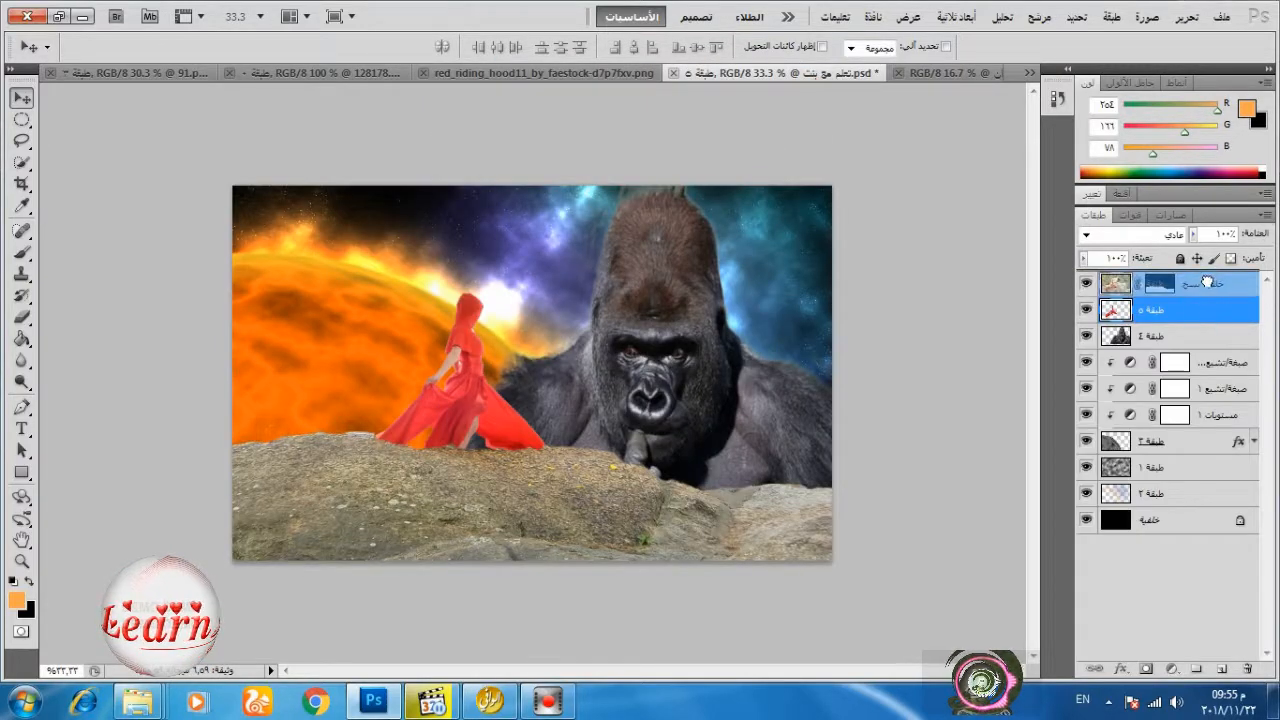
# Shrink the woman in red with Free Transform and stand her on the rocks in front of the planet.
pyautogui.click(1185, 16)
pyautogui.click(958, 365)
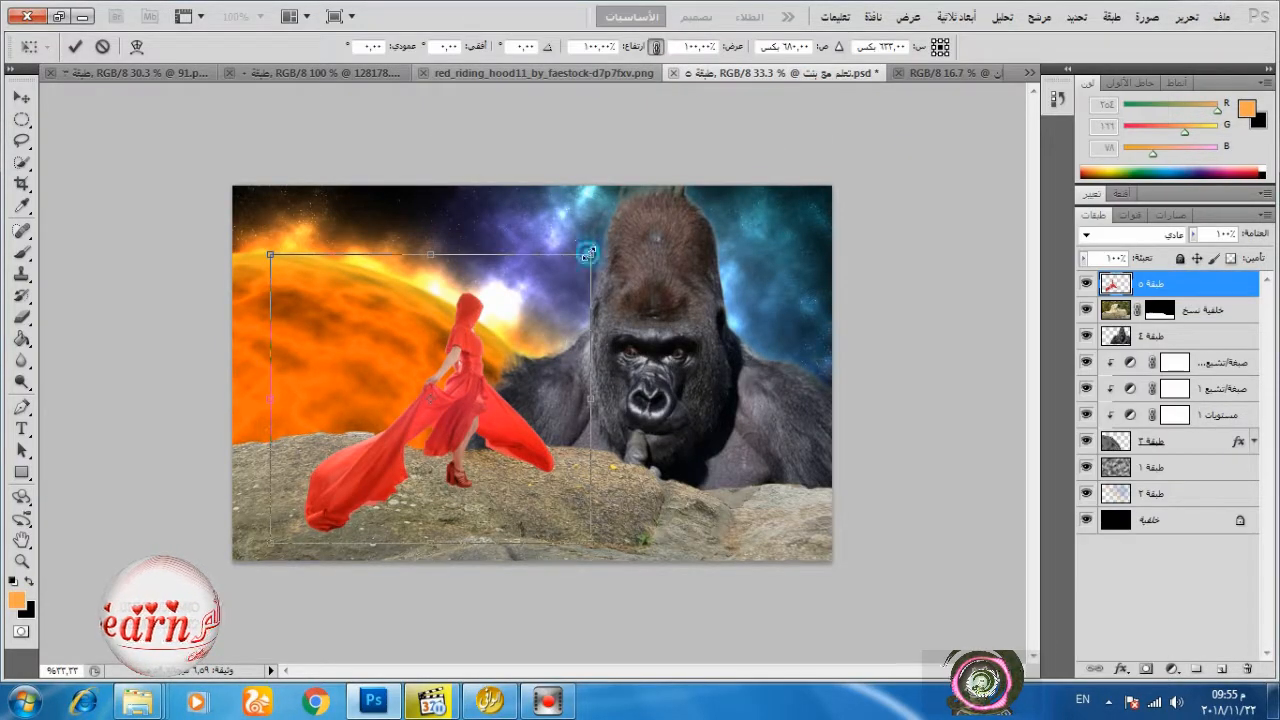
pyautogui.moveTo(598, 252); pyautogui.dragTo(473, 315)
pyautogui.click(75, 46)
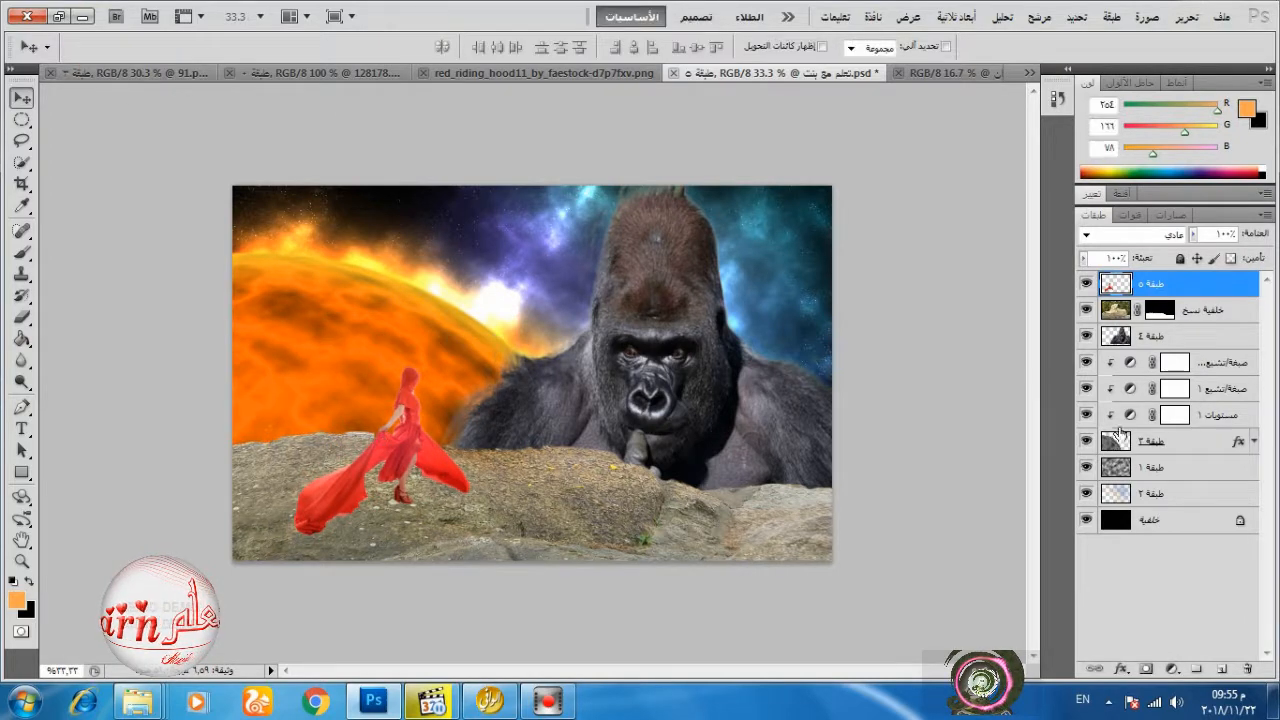
pyautogui.moveTo(397, 445); pyautogui.dragTo(396, 452)
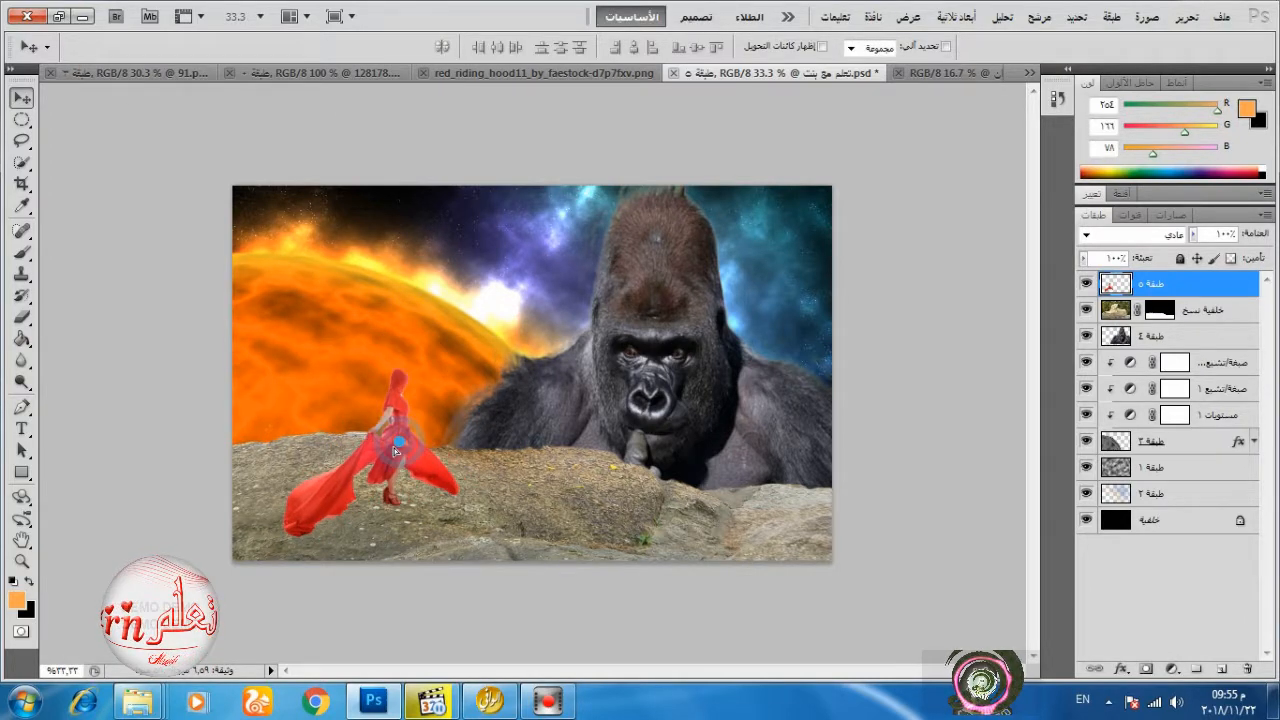
# Add a layer mask to the woman's layer and set the Brush to 78 px with 0% hardness.
pyautogui.click(1147, 670)
pyautogui.click(21, 252)
pyautogui.hotkey('ctrl', '0')
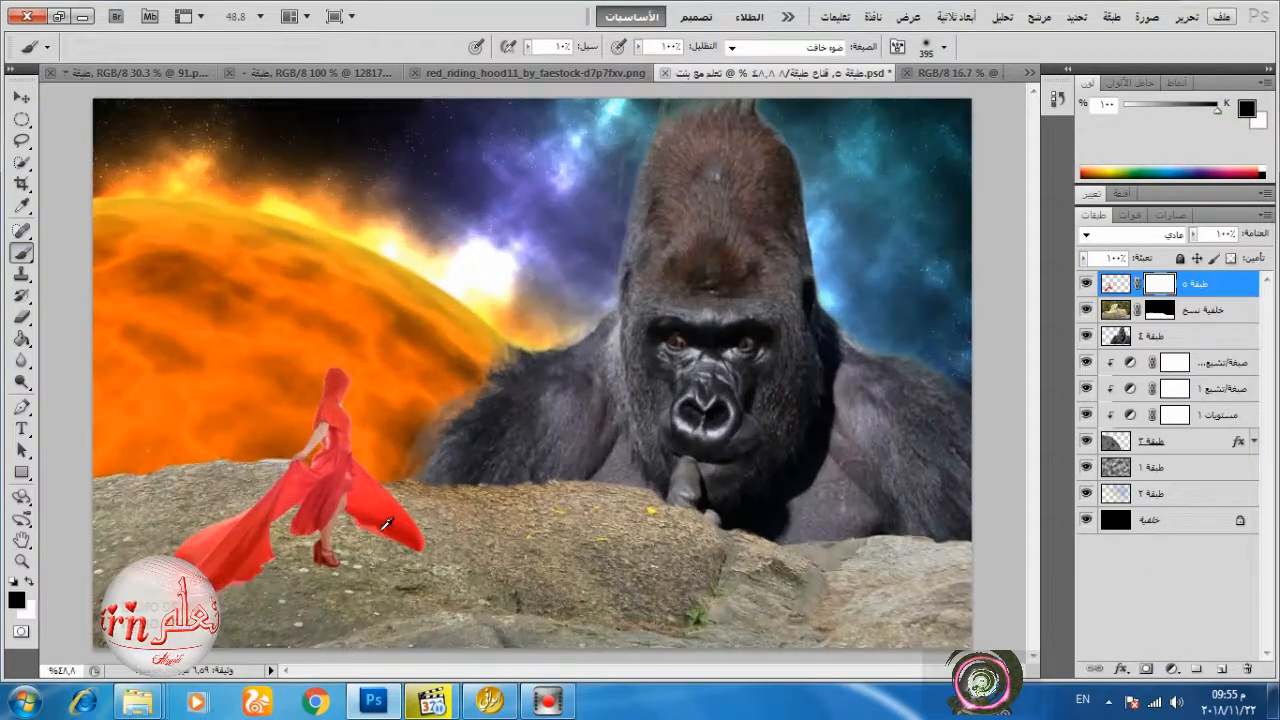
pyautogui.rightClick(463, 426)
pyautogui.moveTo(709, 482); pyautogui.dragTo(667, 482)
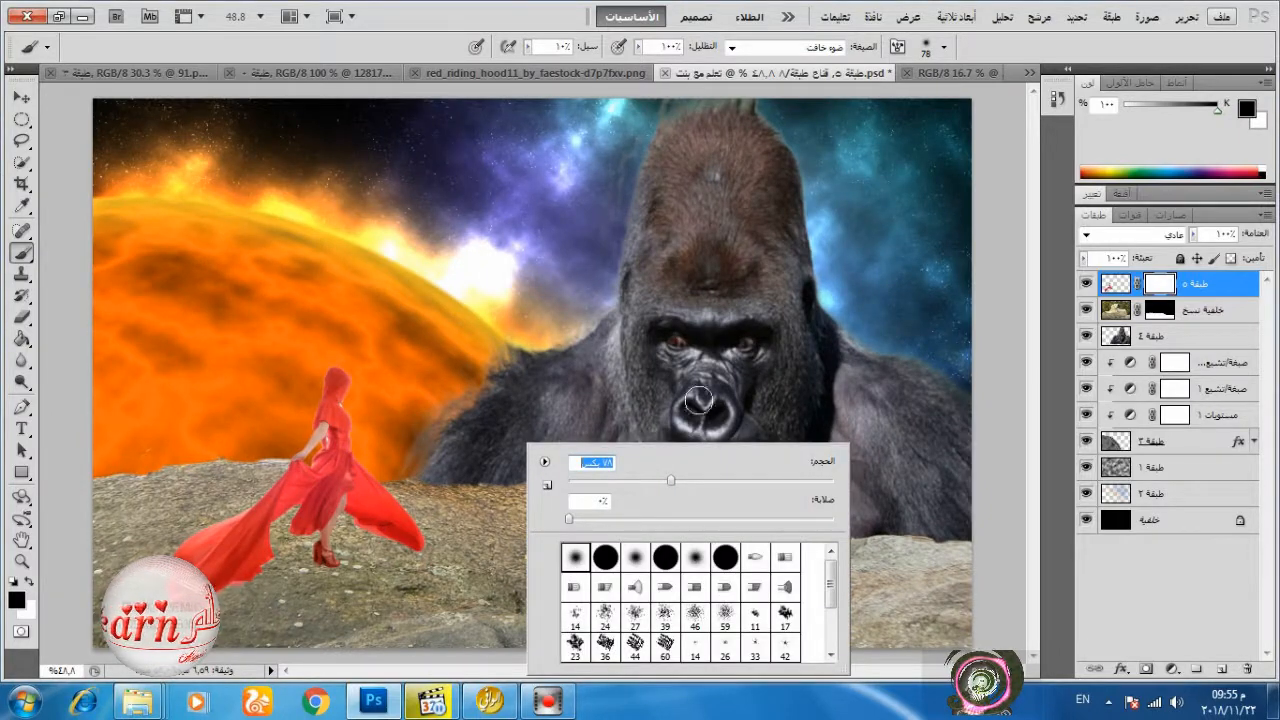
pyautogui.press('Return')
# Raise the brush flow to 100%, switch its mode to Normal and paint on the mask beneath the woman's shoe.
pyautogui.scroll(3, 230, 590)
pyautogui.click(528, 47)
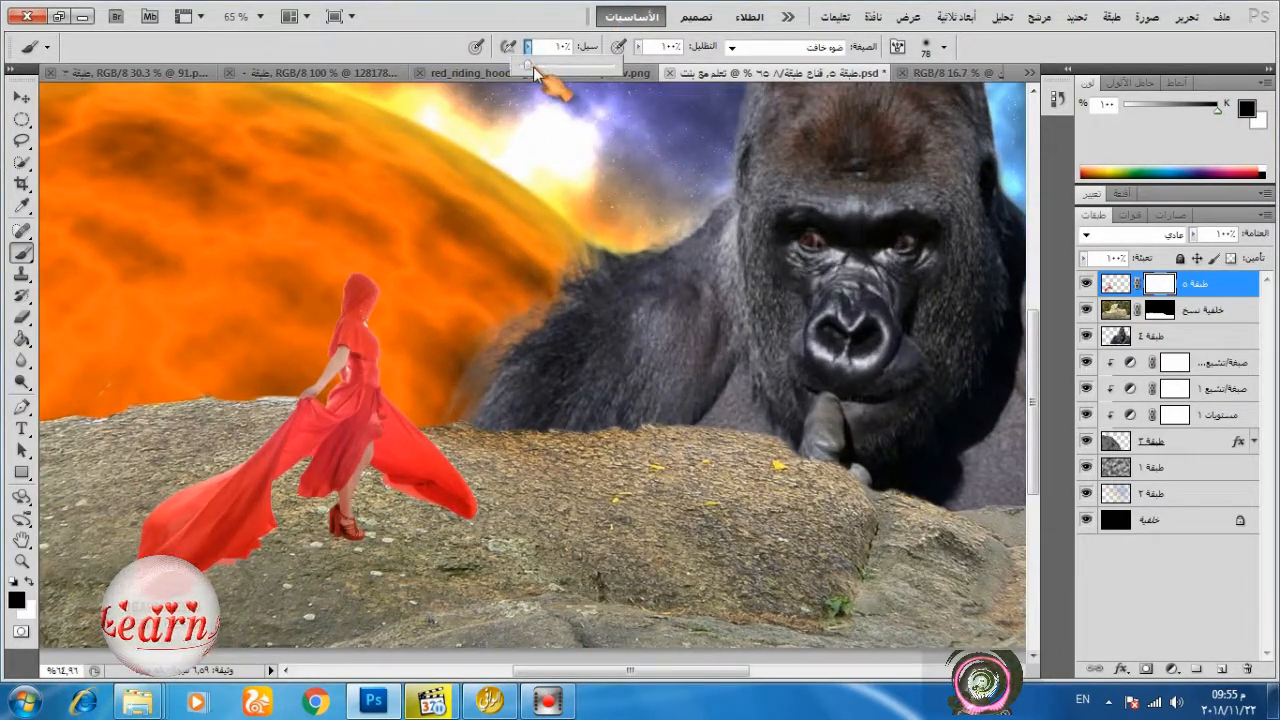
pyautogui.moveTo(533, 66); pyautogui.dragTo(597, 66)
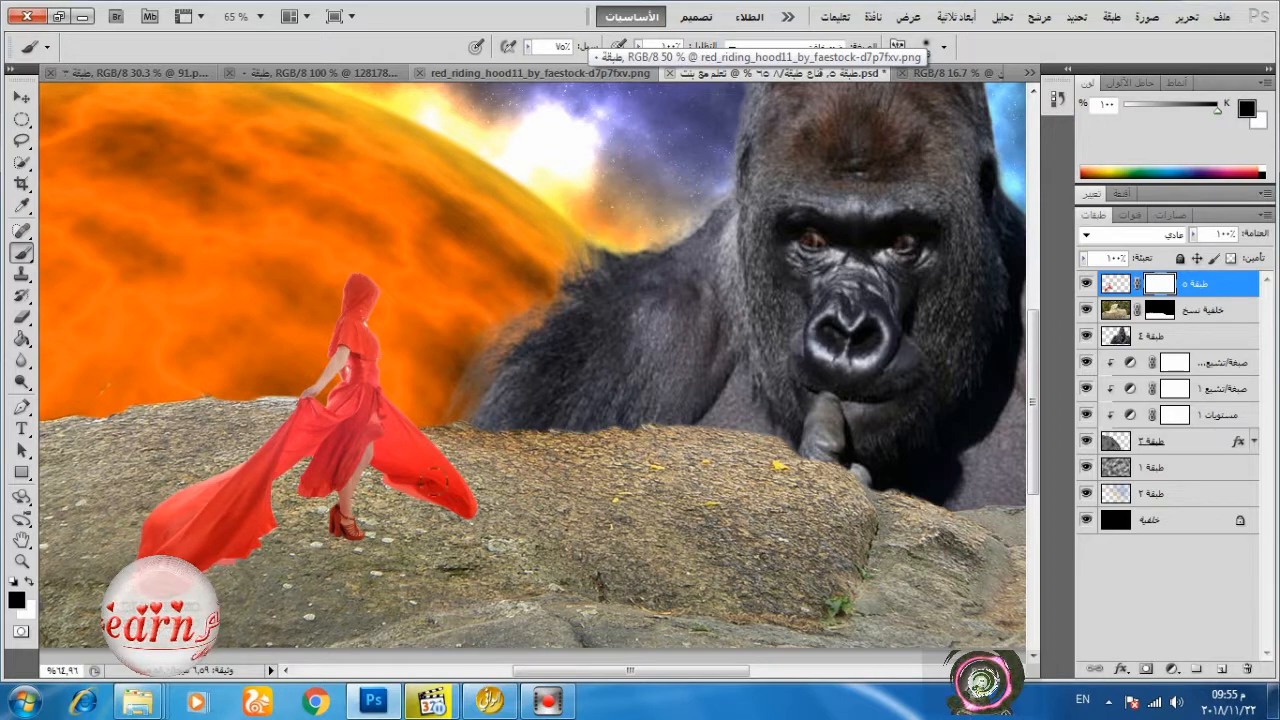
pyautogui.click(334, 548)
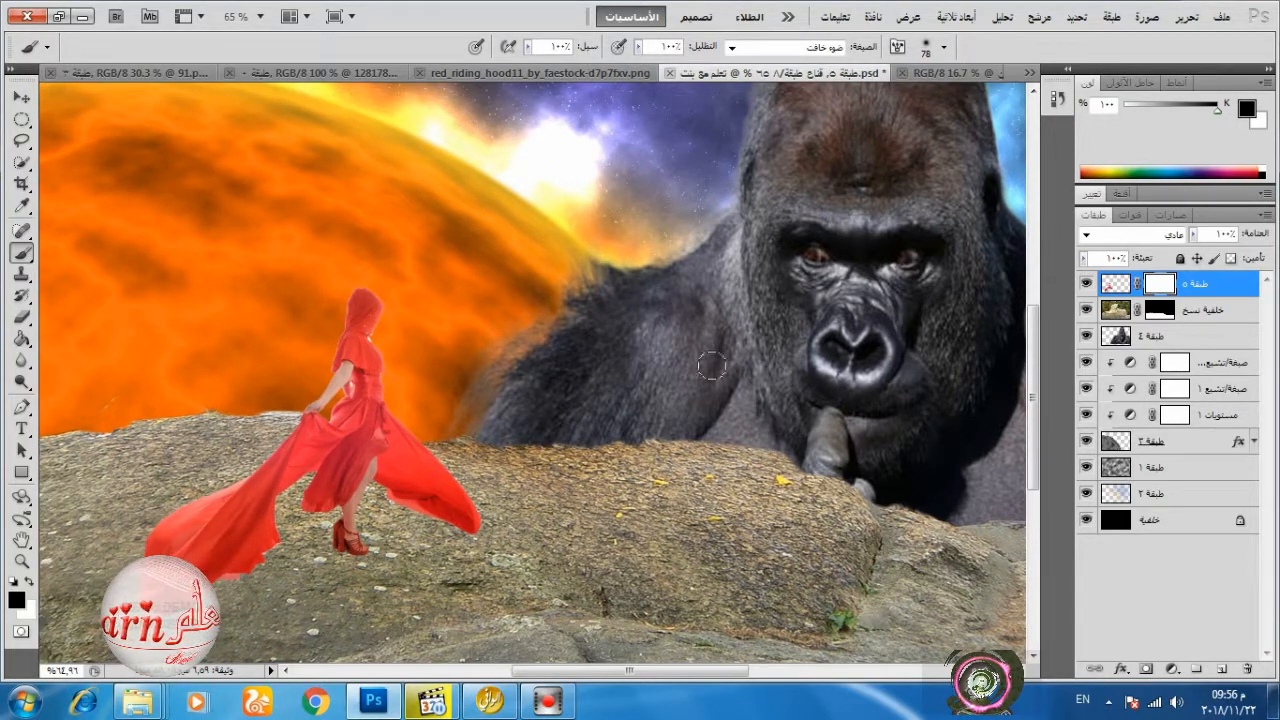
pyautogui.click(735, 49)
pyautogui.click(750, 61)
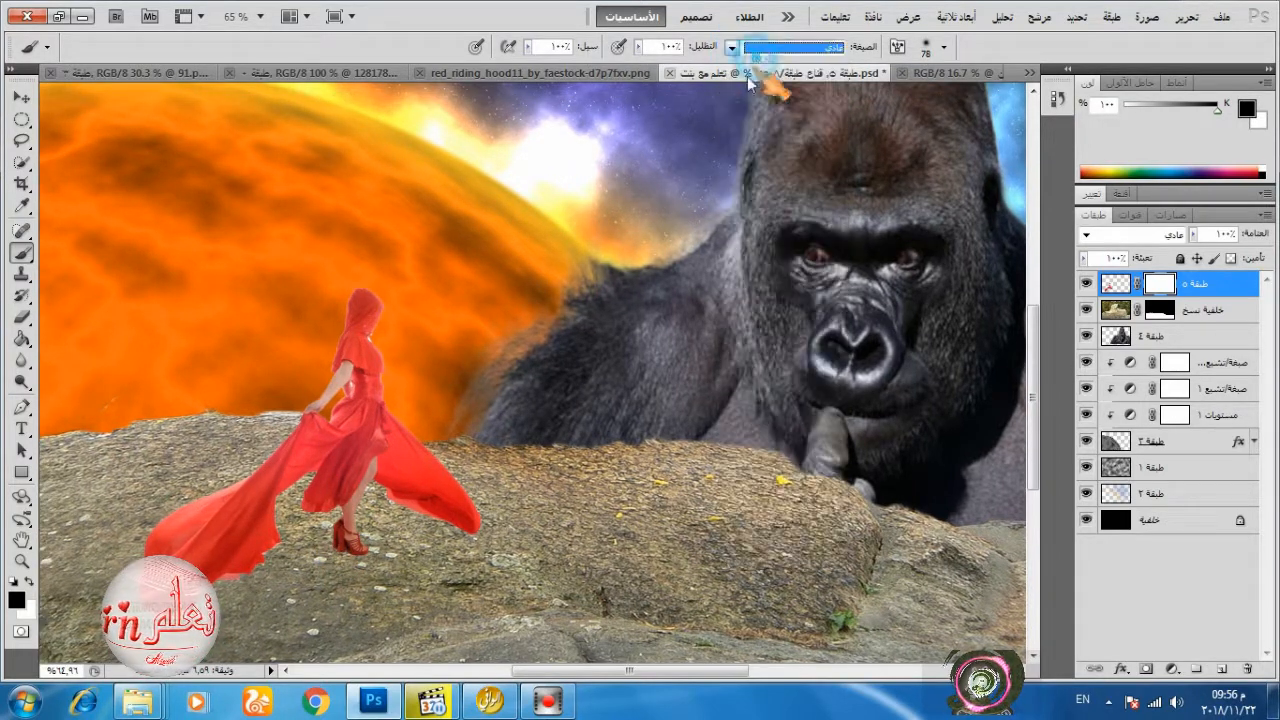
pyautogui.click(346, 566)
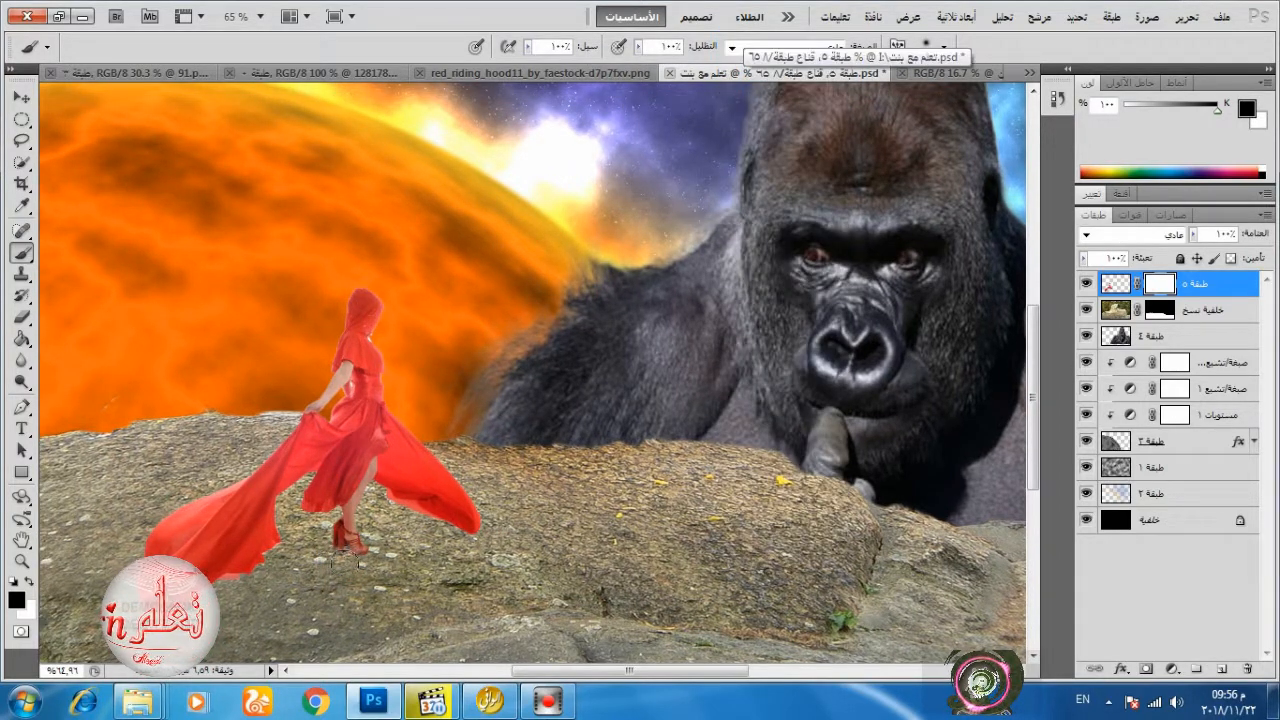
# Set the brush flow to 10% and its blending mode to Color Dodge.
pyautogui.click(528, 46)
pyautogui.moveTo(527, 66); pyautogui.dragTo(442, 77)
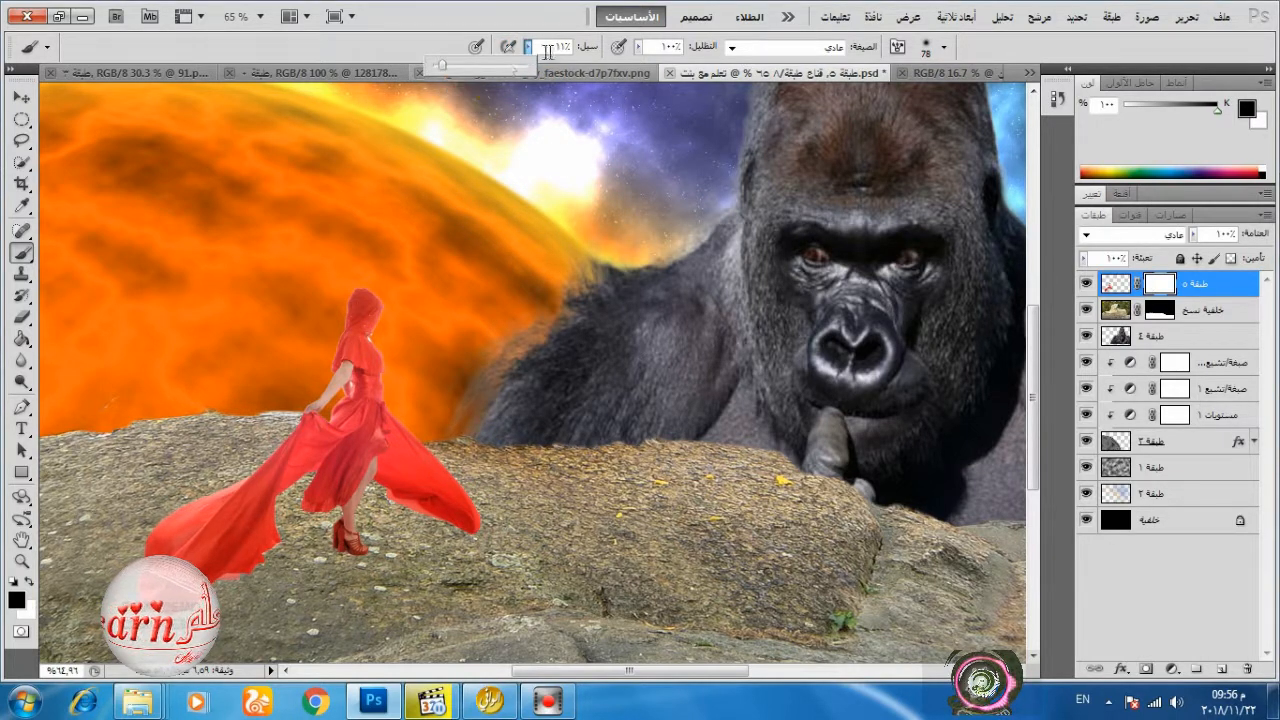
pyautogui.click(848, 47)
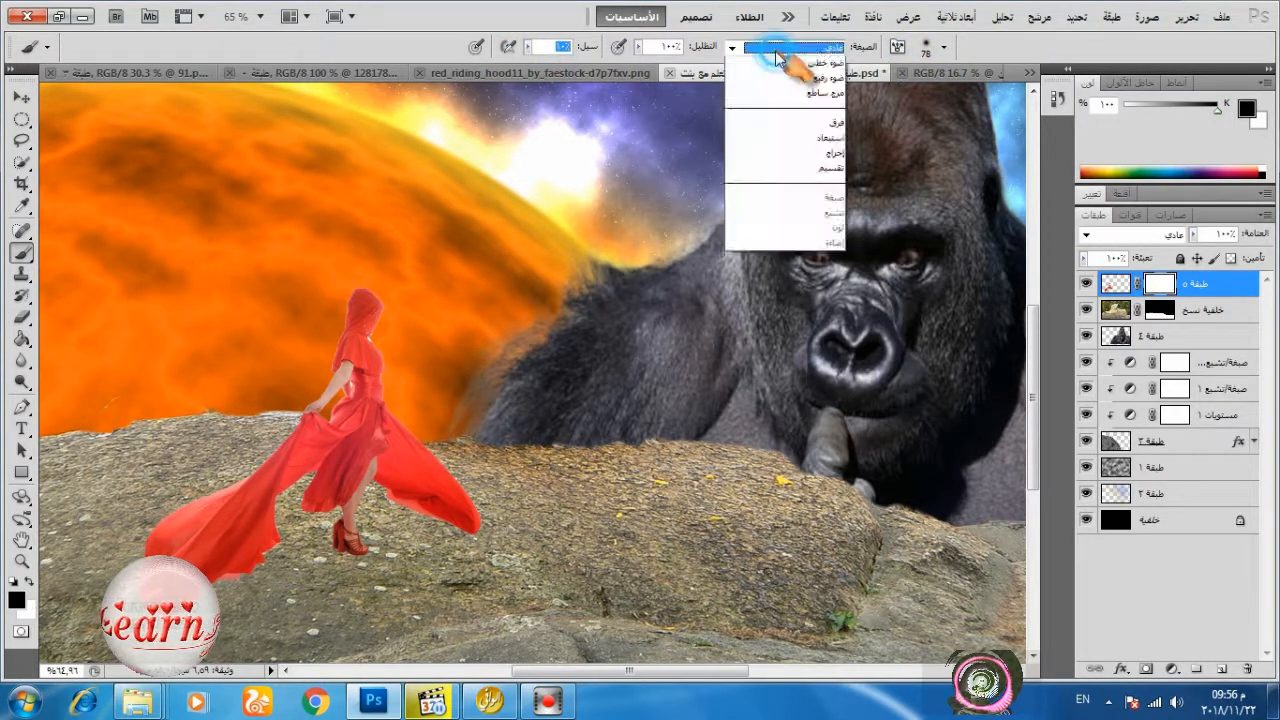
pyautogui.click(822, 262)
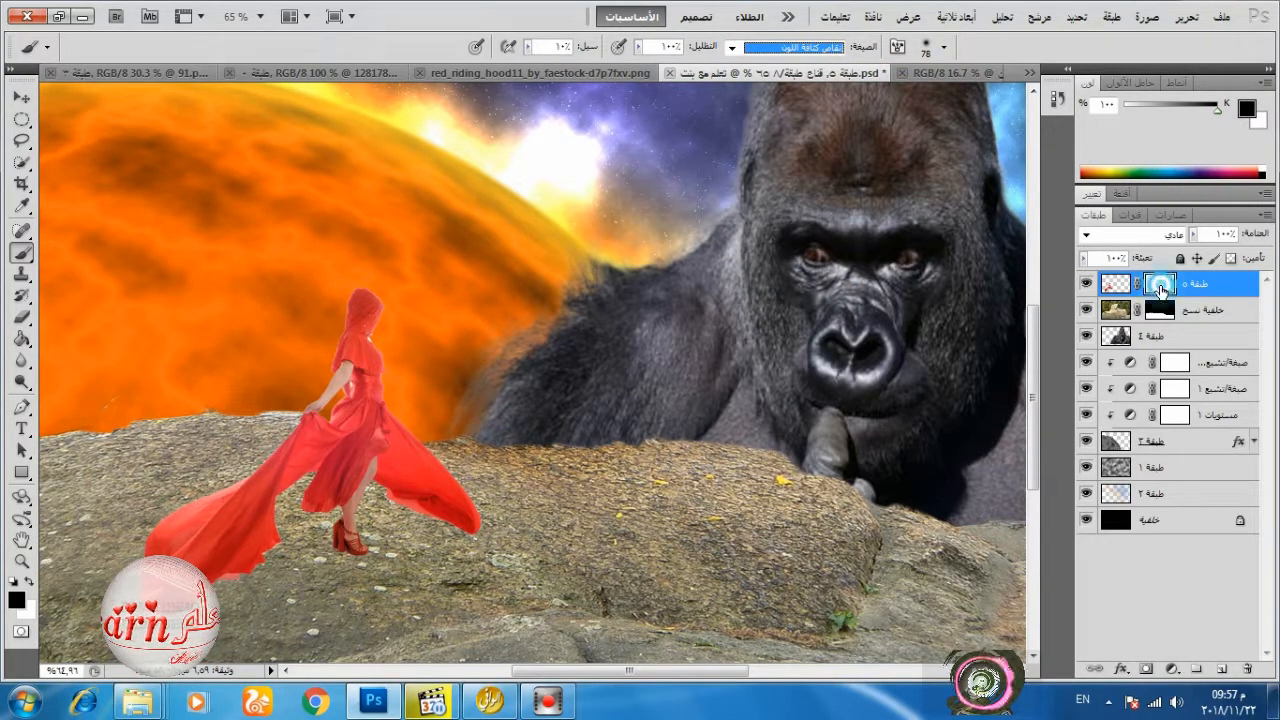
# Set the brush flow to 70% and mode to Normal, then refine the woman's mask around the dress hem with black and white.
pyautogui.moveTo(528, 50); pyautogui.dragTo(585, 73)
pyautogui.click(732, 49)
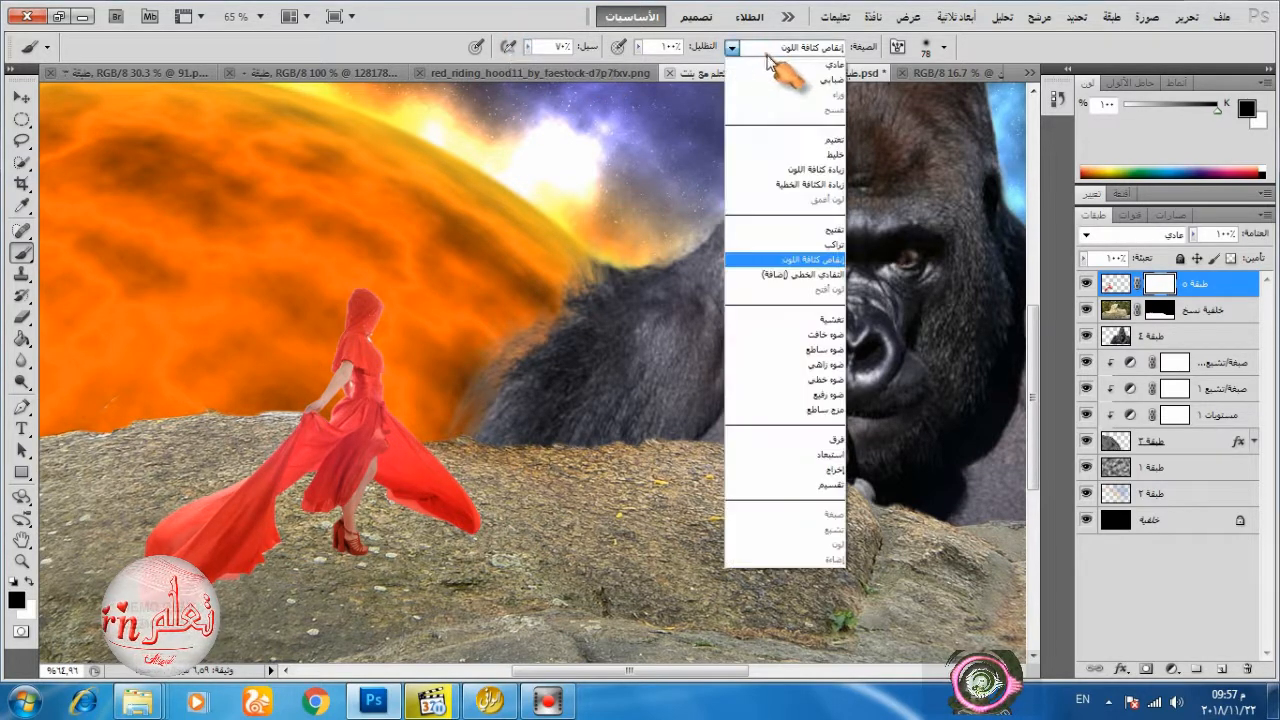
pyautogui.click(772, 52)
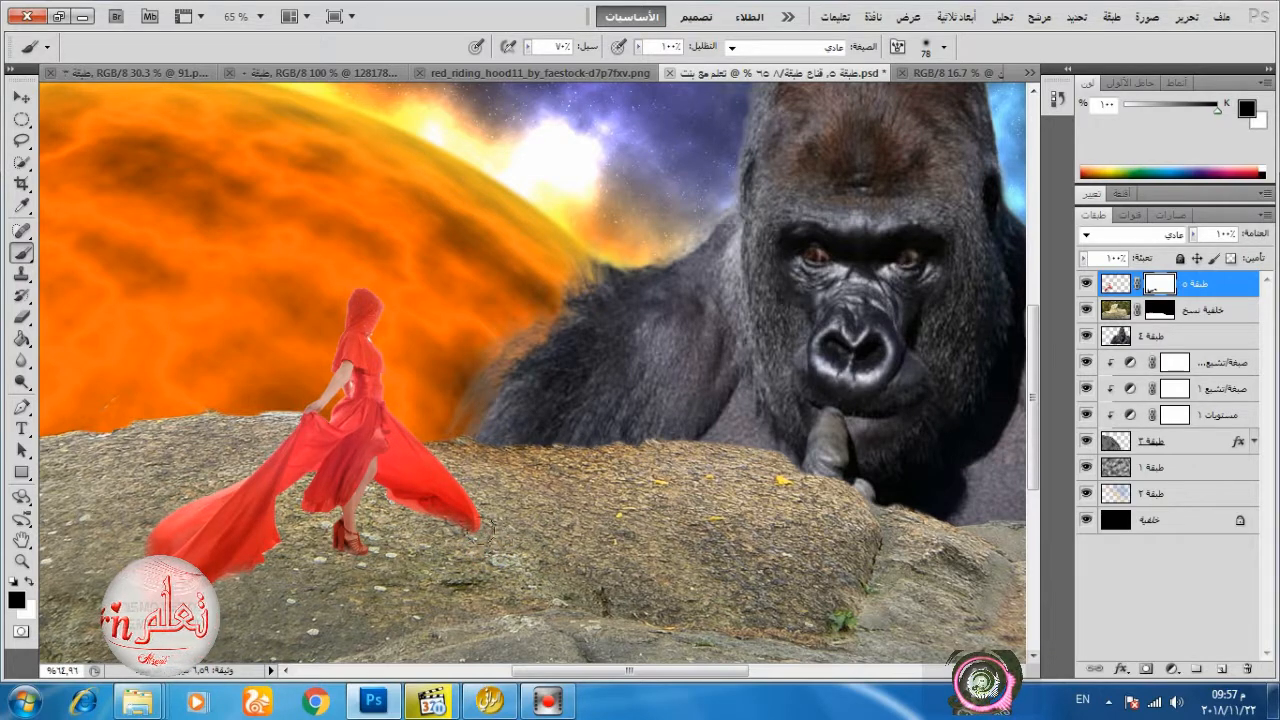
pyautogui.click(31, 578)
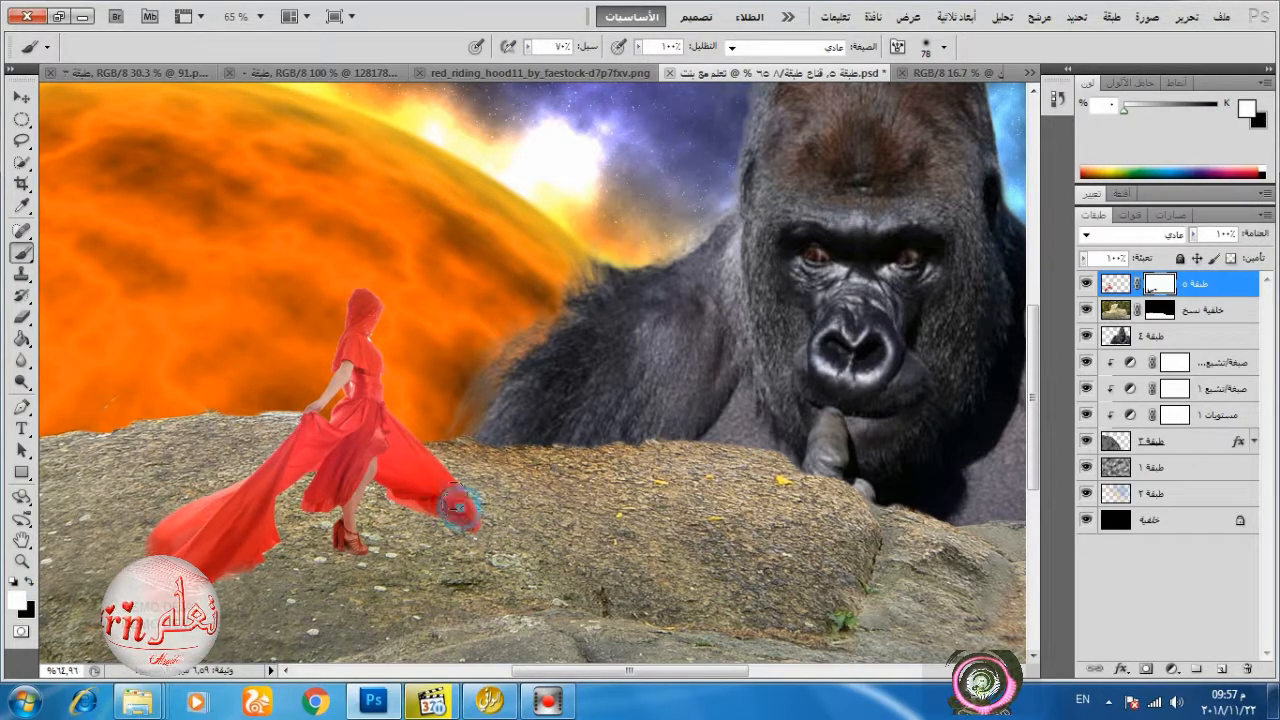
pyautogui.scroll(-3, 550, 500)
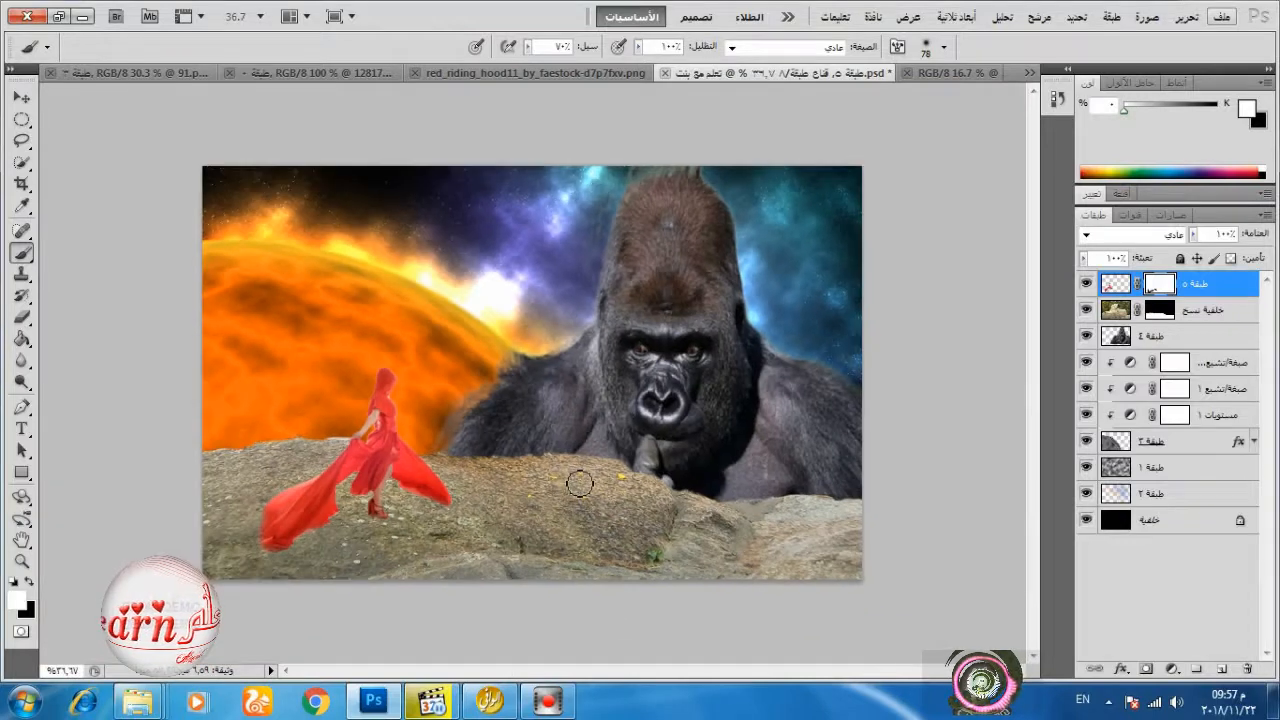
# Duplicate the woman's layer and flip the copy vertically.
pyautogui.click(1117, 285)
pyautogui.hotkey('ctrl', 'j')
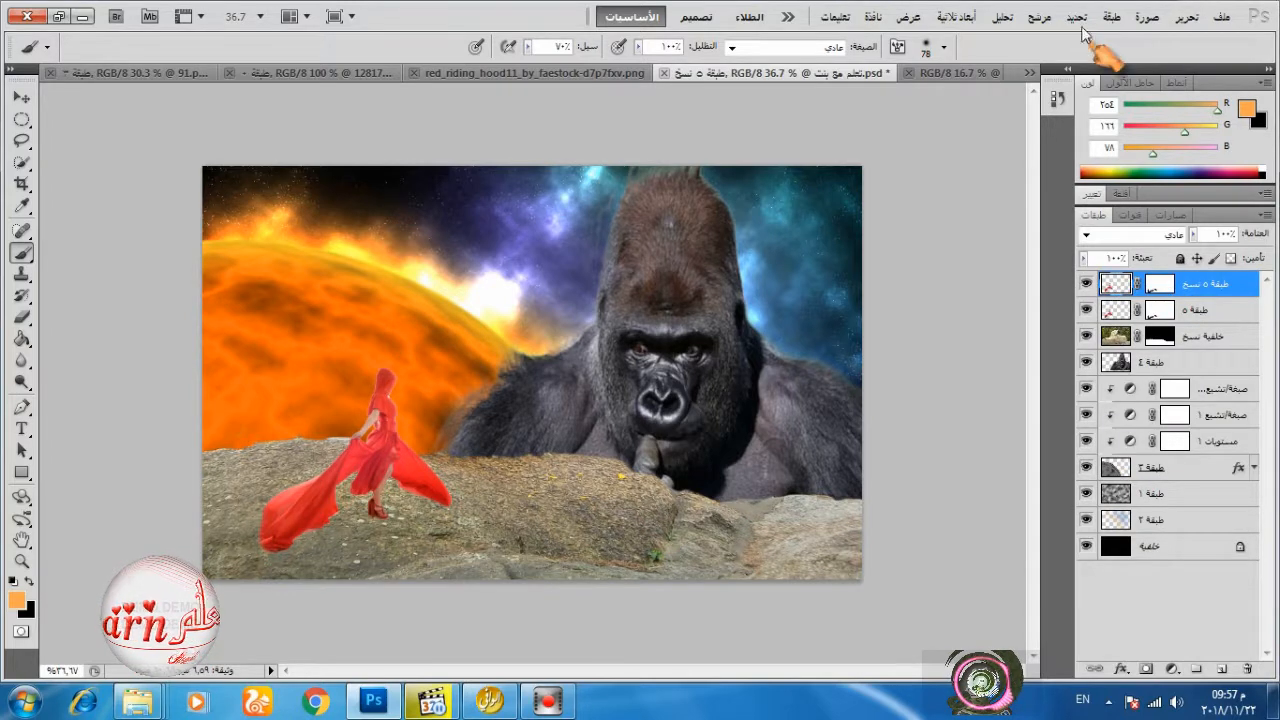
pyautogui.click(1186, 17)
pyautogui.click(971, 363)
pyautogui.rightClick(296, 453)
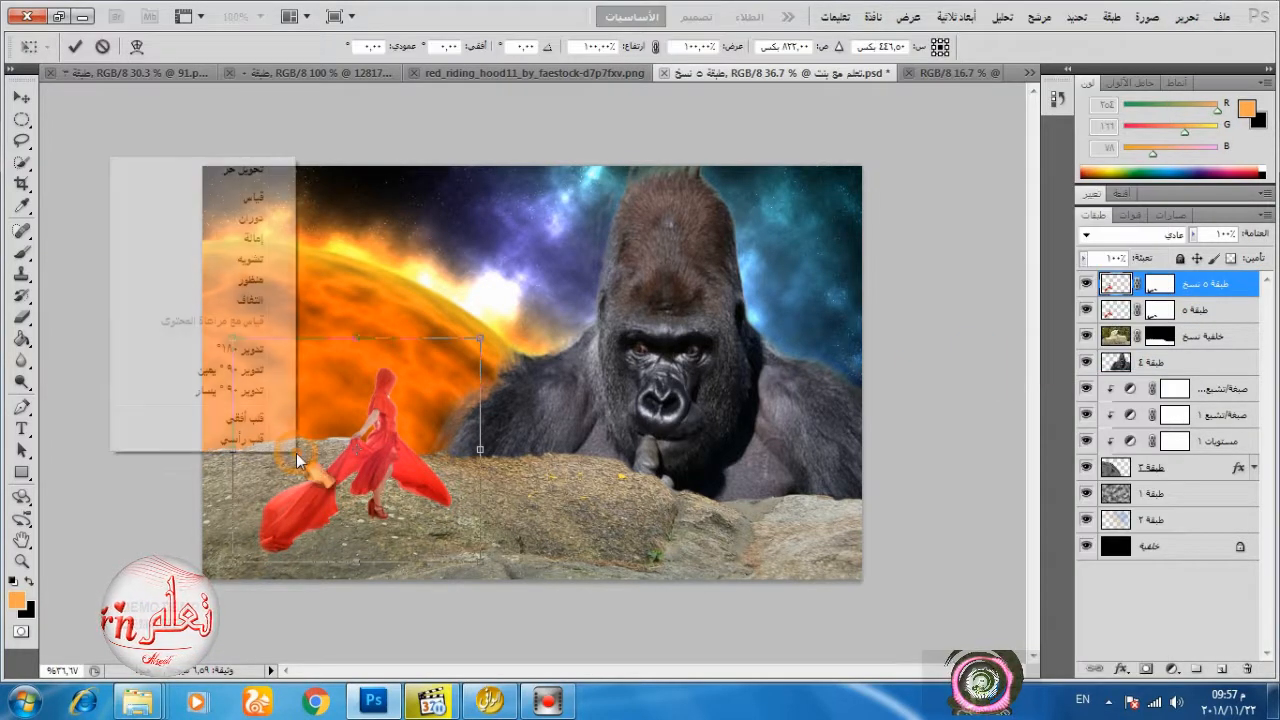
pyautogui.click(255, 443)
pyautogui.click(75, 46)
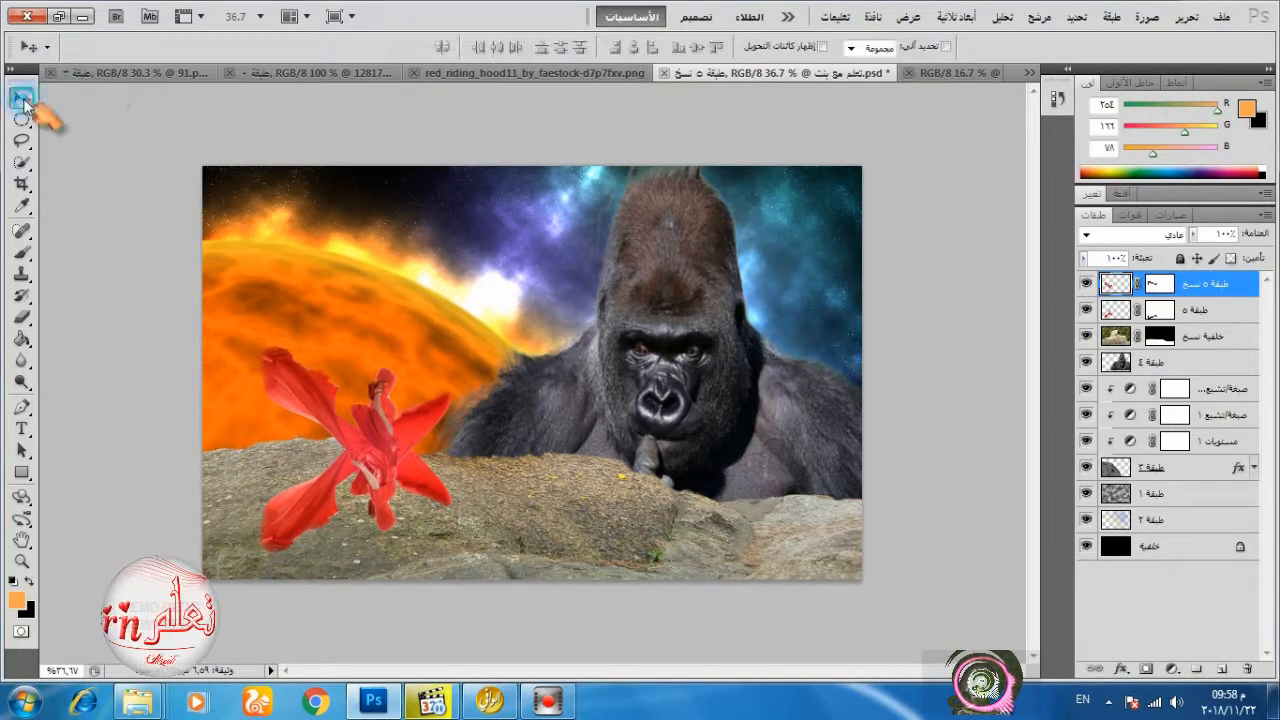
# Align the flipped copy beneath the woman's shoe and move its layer below the original woman's layer.
pyautogui.click(21, 97)
pyautogui.moveTo(383, 473); pyautogui.dragTo(379, 604)
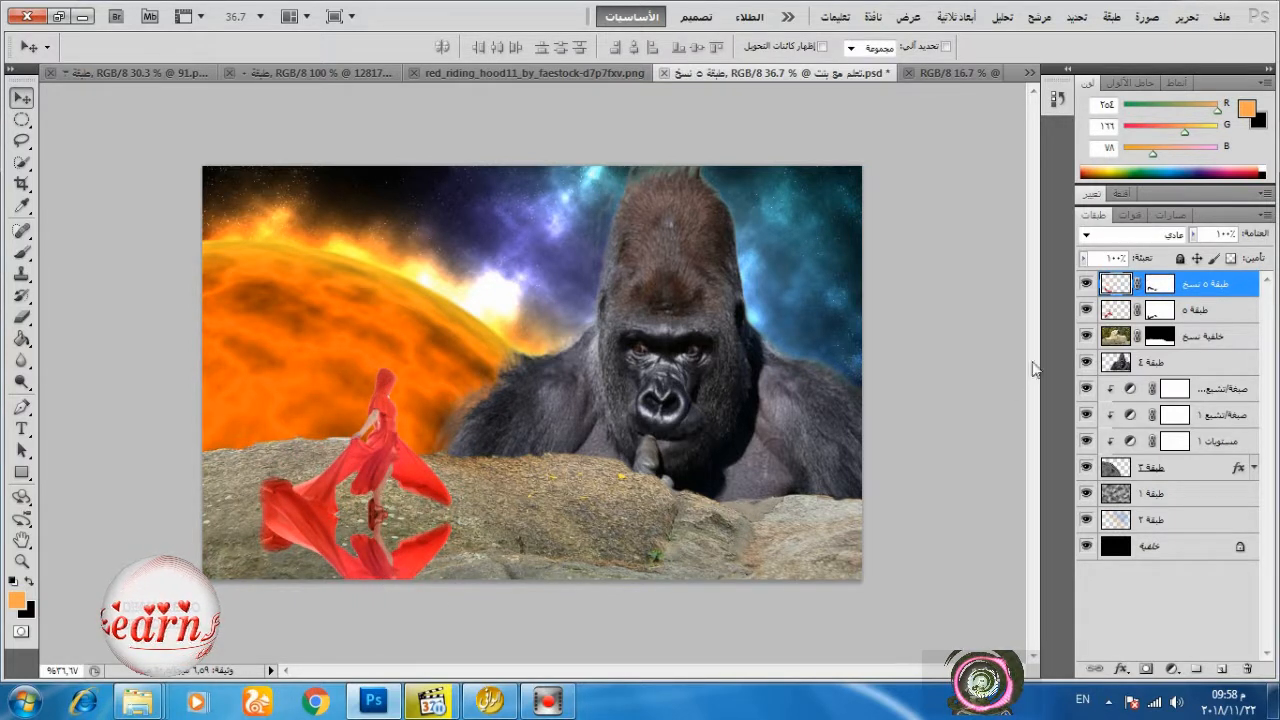
pyautogui.keyDown('shift'); pyautogui.click(1211, 307); pyautogui.keyUp('shift')
pyautogui.moveTo(1211, 307); pyautogui.dragTo(1212, 318)
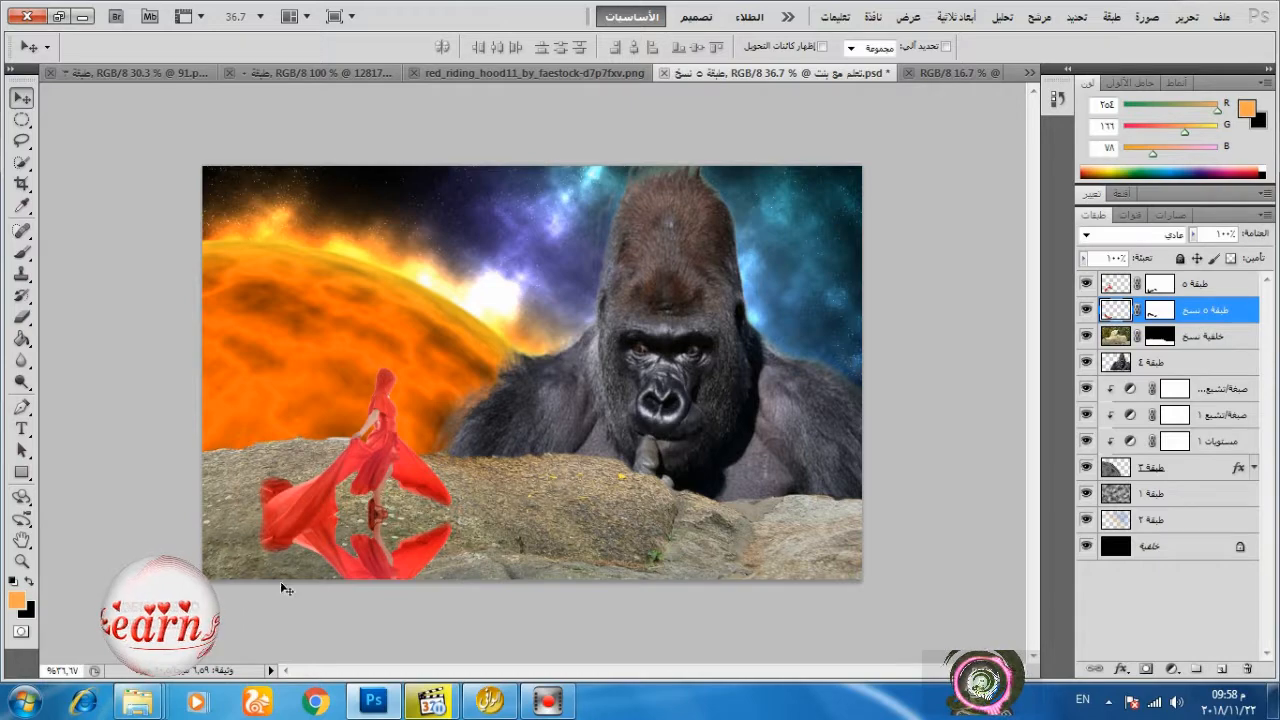
pyautogui.scroll(8, 281, 582)
pyautogui.moveTo(361, 609); pyautogui.dragTo(352, 607)
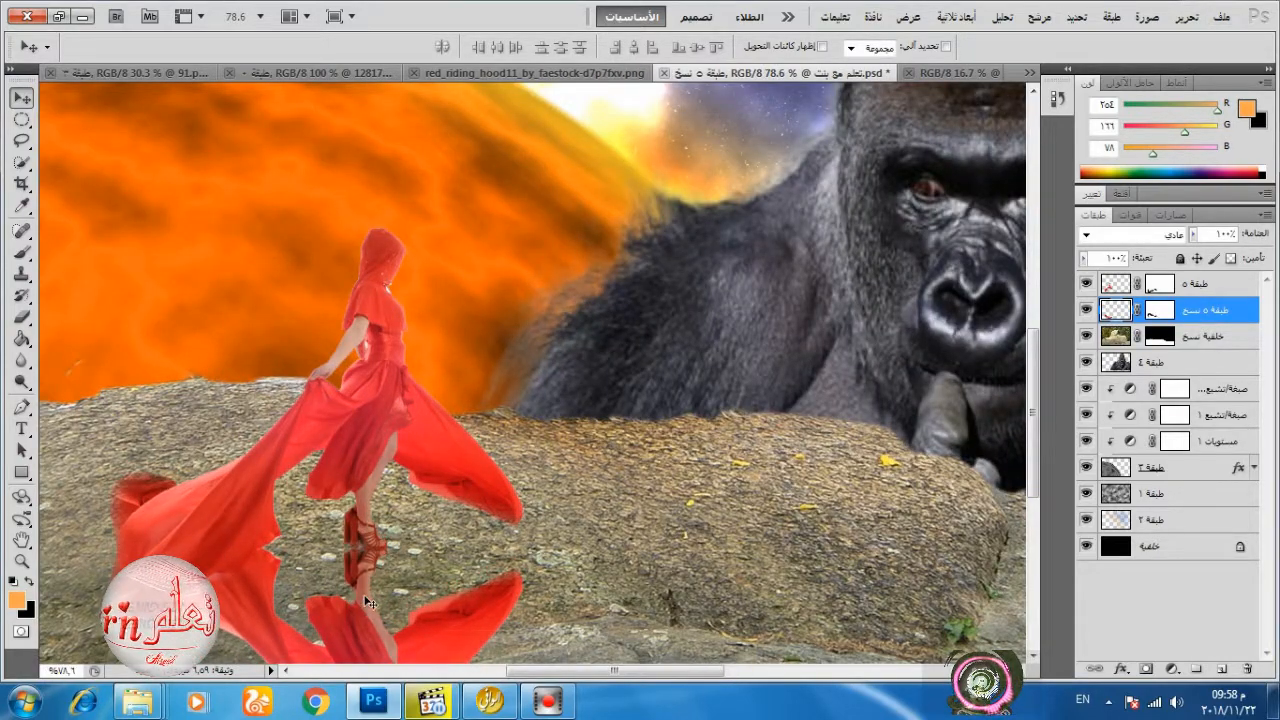
pyautogui.scroll(-7, 367, 602)
# Paint black on the flipped copy's mask to hide the cloth sticking out behind the trailing dress.
pyautogui.click(1160, 311)
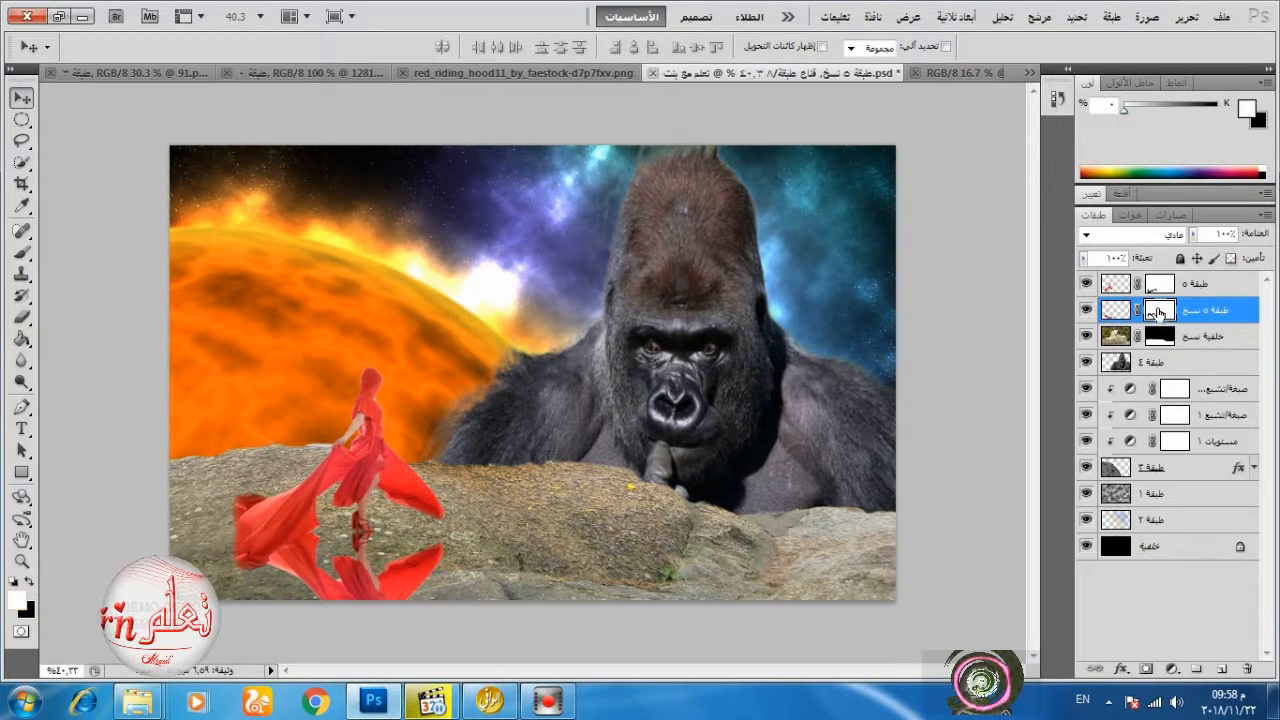
pyautogui.click(21, 253)
pyautogui.click(31, 581)
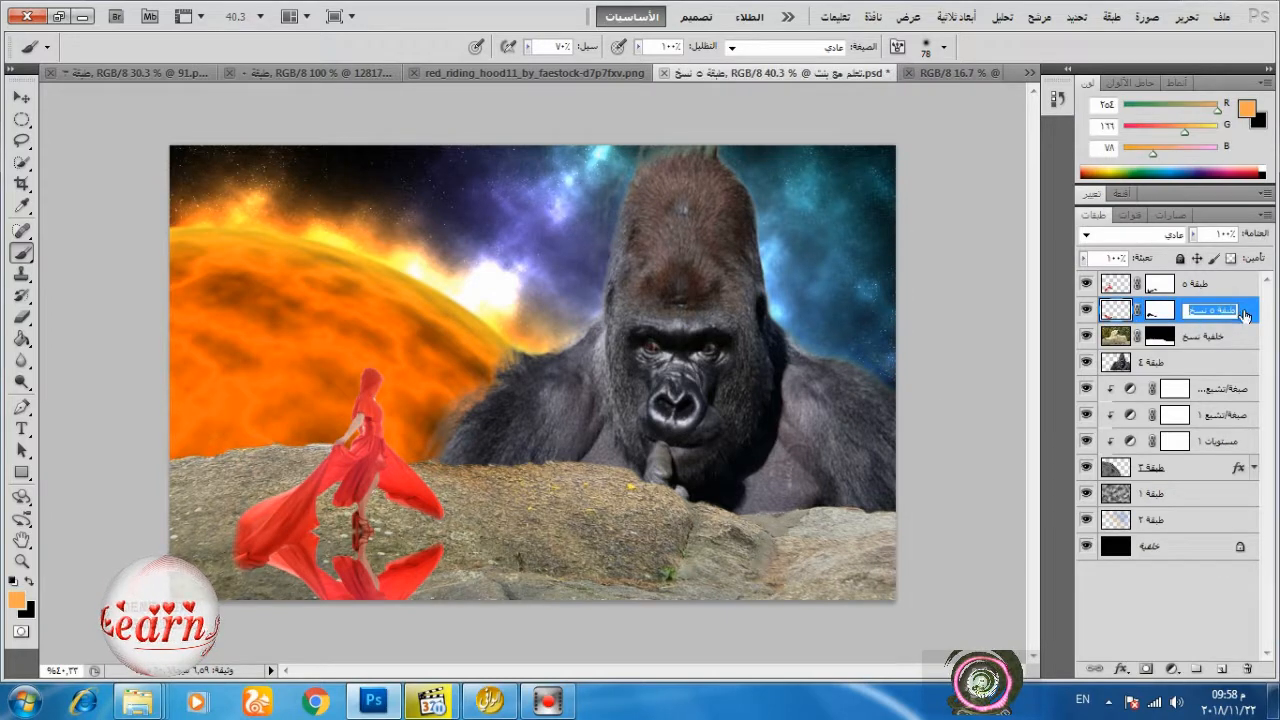
# Apply a black Color Overlay to the flipped copy to make it a shadow.
pyautogui.doubleClick(1222, 312)
pyautogui.click(1142, 356)
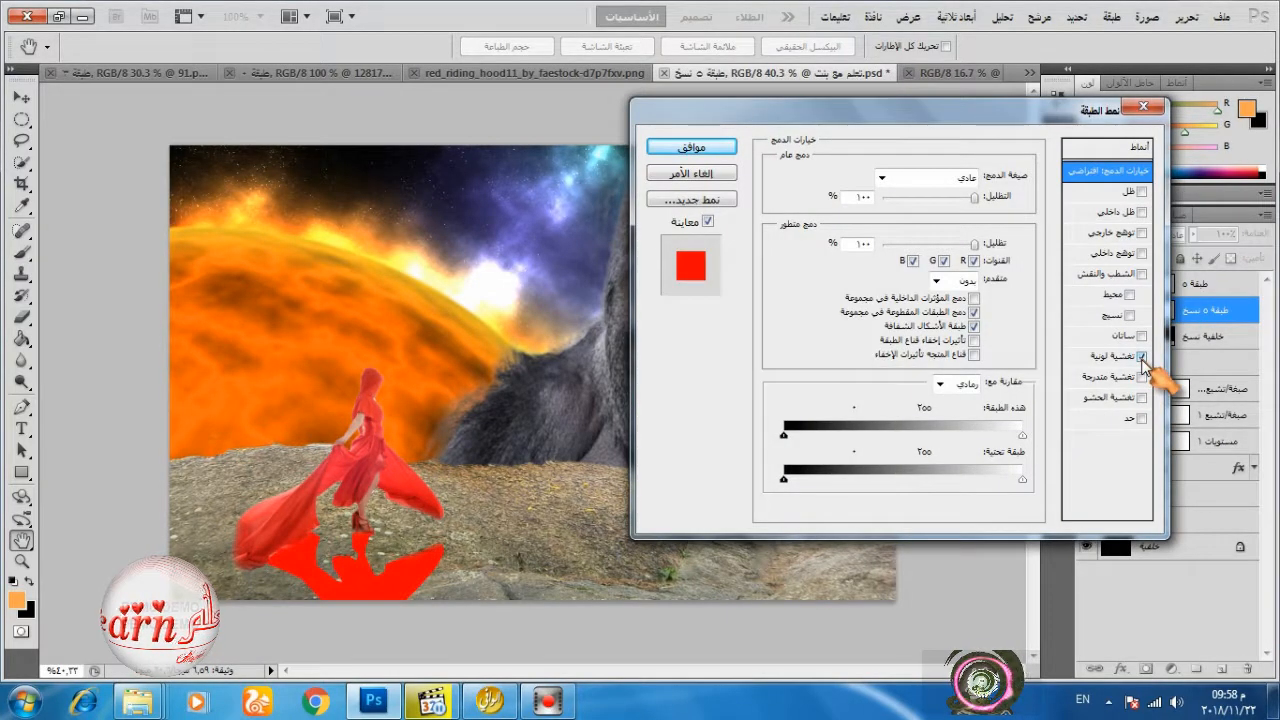
pyautogui.click(1110, 356)
pyautogui.click(856, 177)
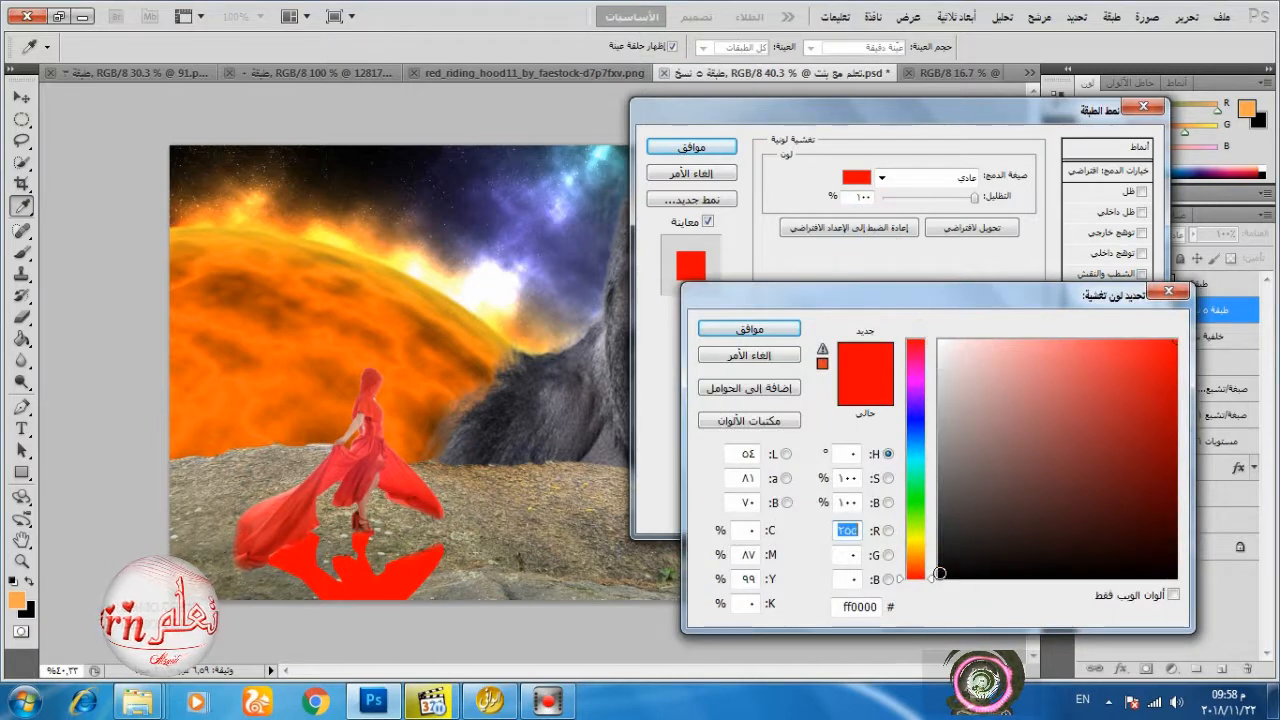
pyautogui.click(940, 577)
pyautogui.click(740, 330)
pyautogui.click(692, 148)
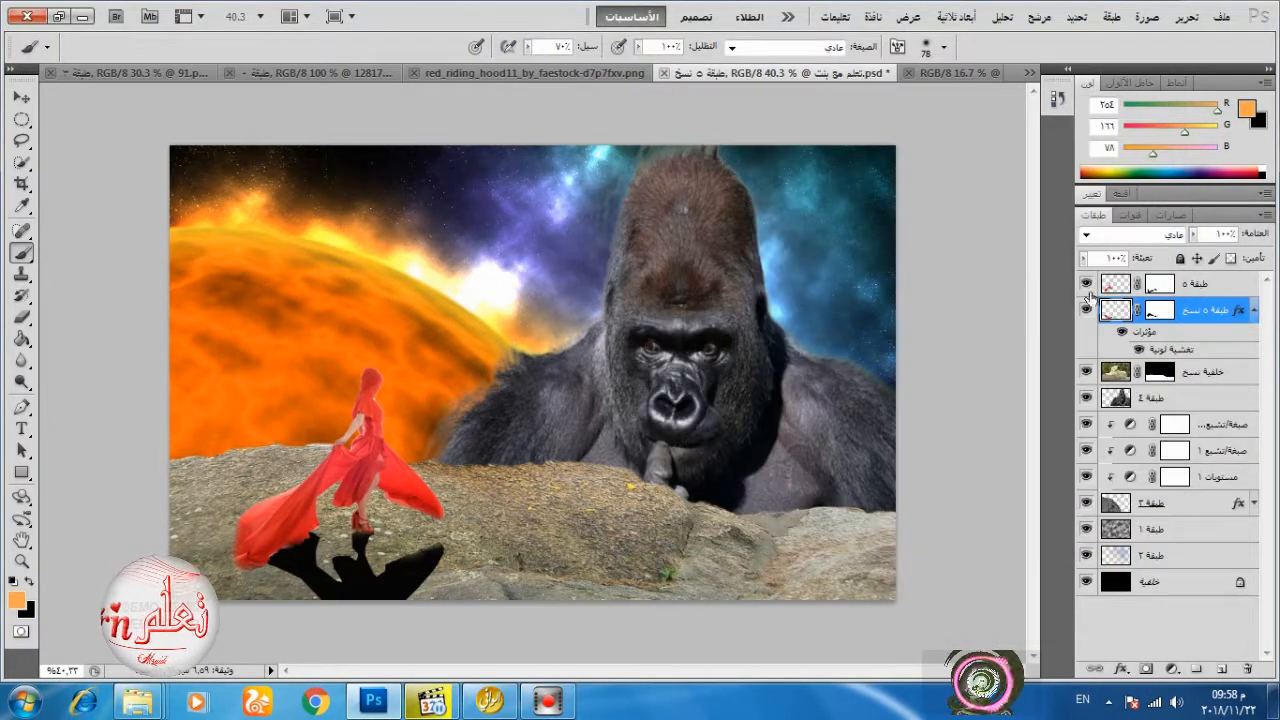
# Lower the shadow layer's opacity to 29%.
pyautogui.click(1192, 234)
pyautogui.moveTo(1200, 253); pyautogui.dragTo(1126, 268)
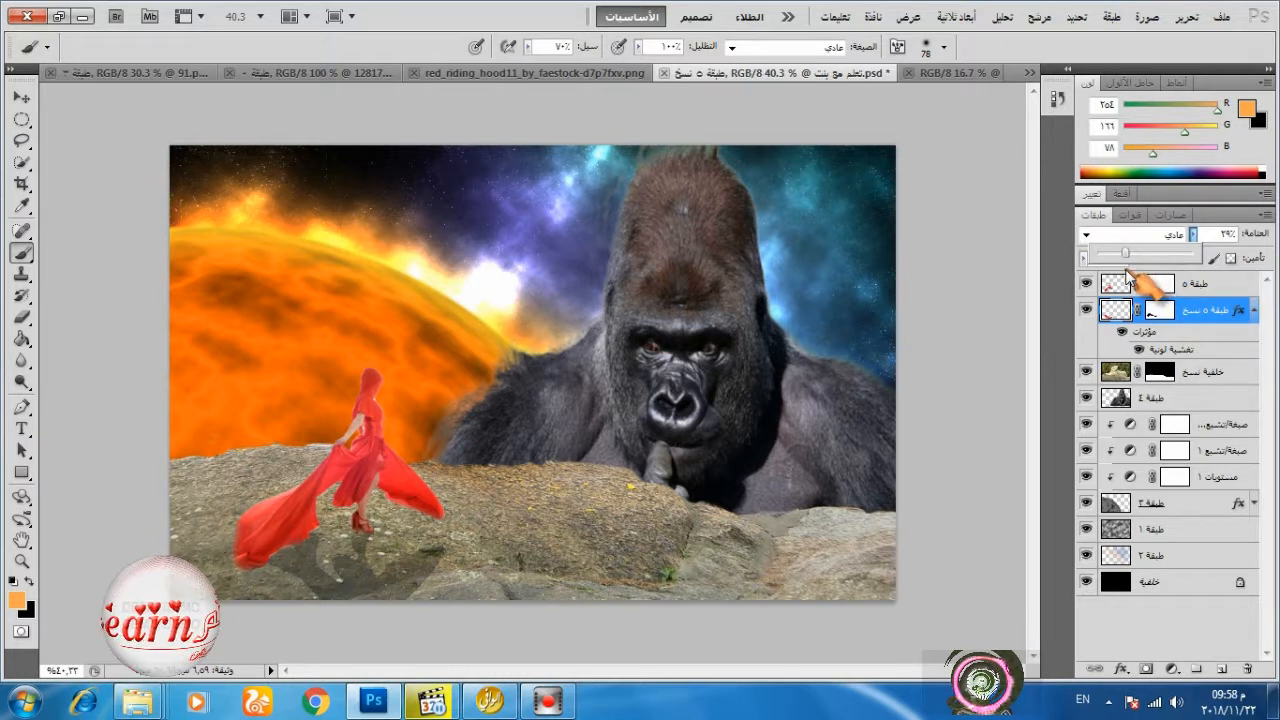
pyautogui.click(1140, 628)
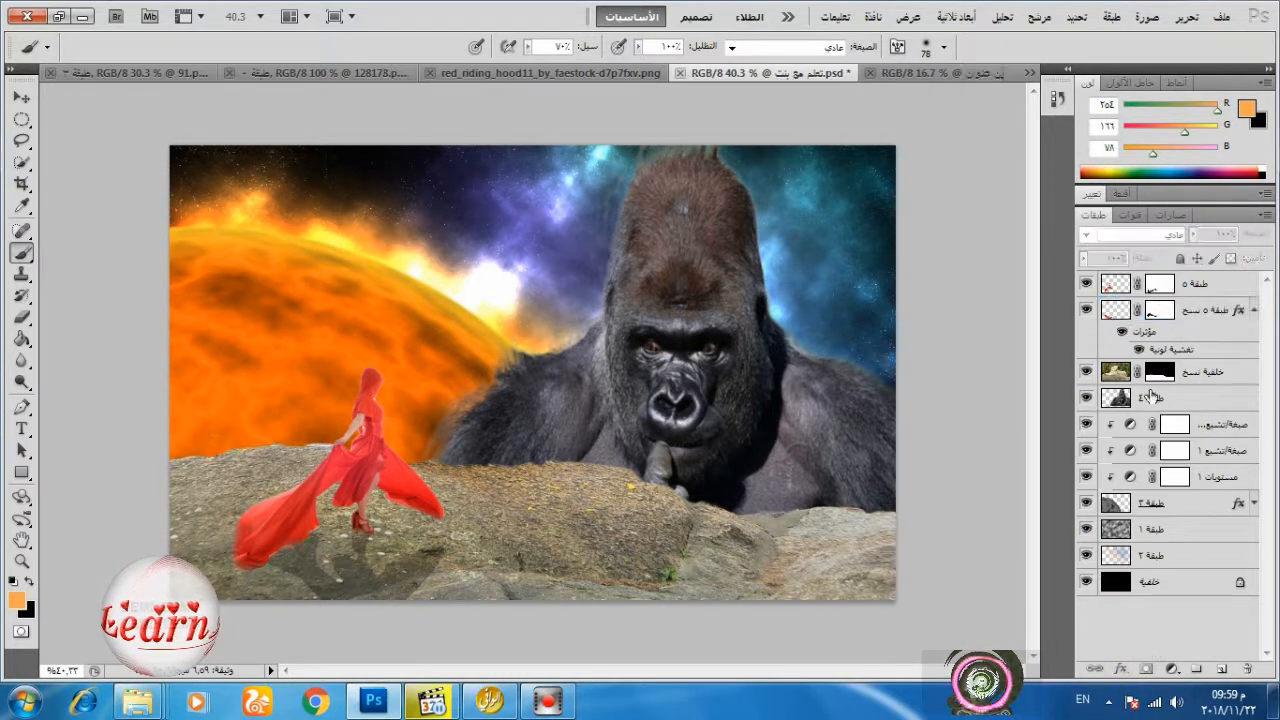
pyautogui.click(1205, 286)
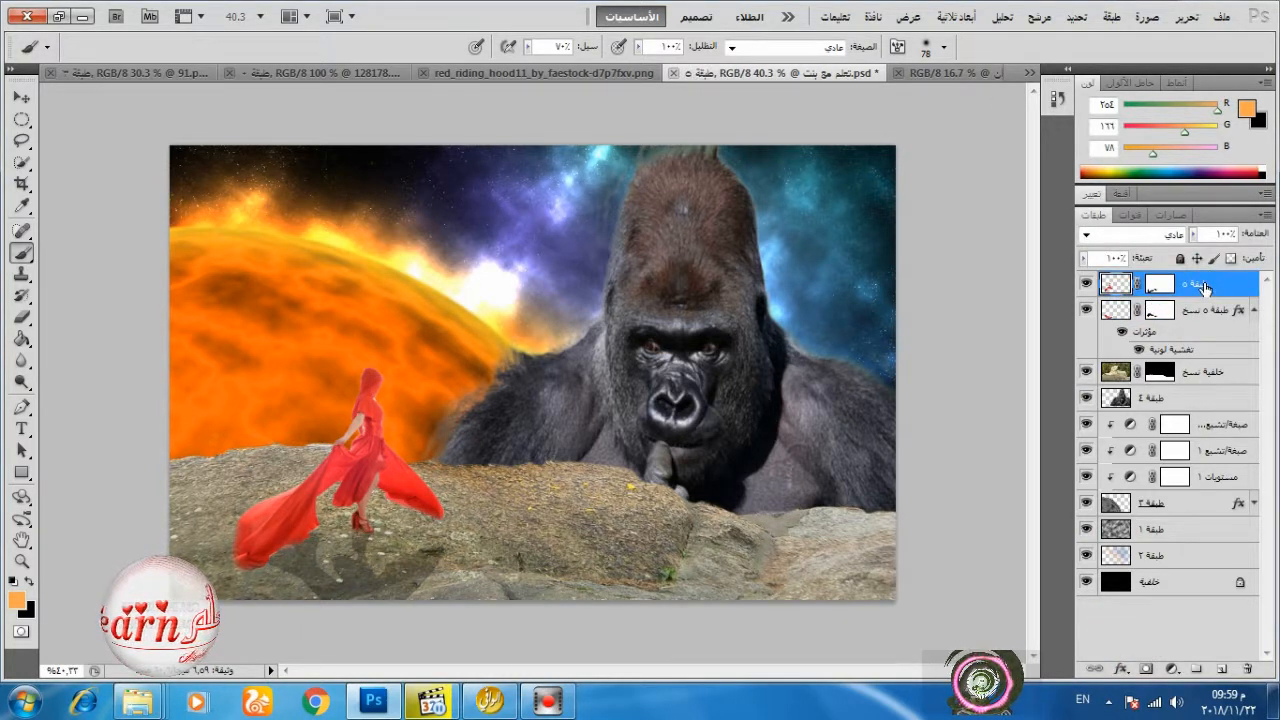
# Add a Levels adjustment above the gorilla's layer, raise the output black level to about 32 and clip it to the gorilla.
pyautogui.click(1162, 402)
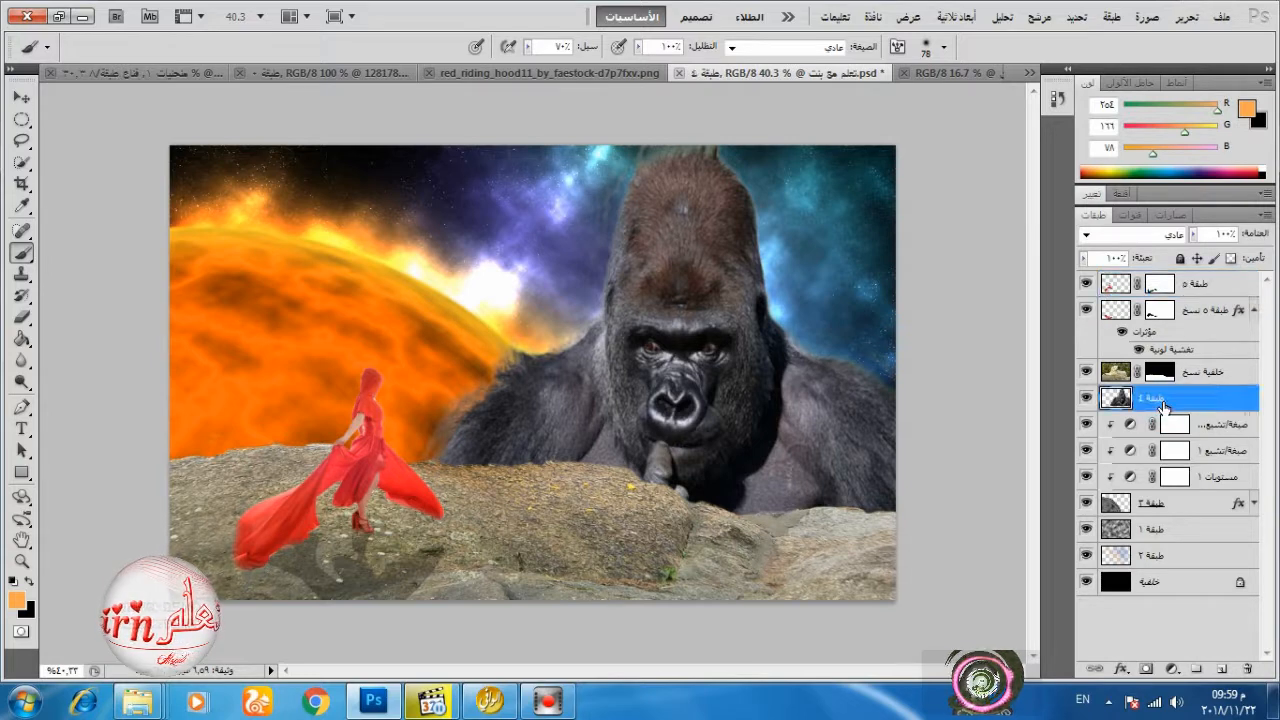
pyautogui.click(1172, 670)
pyautogui.click(1025, 374)
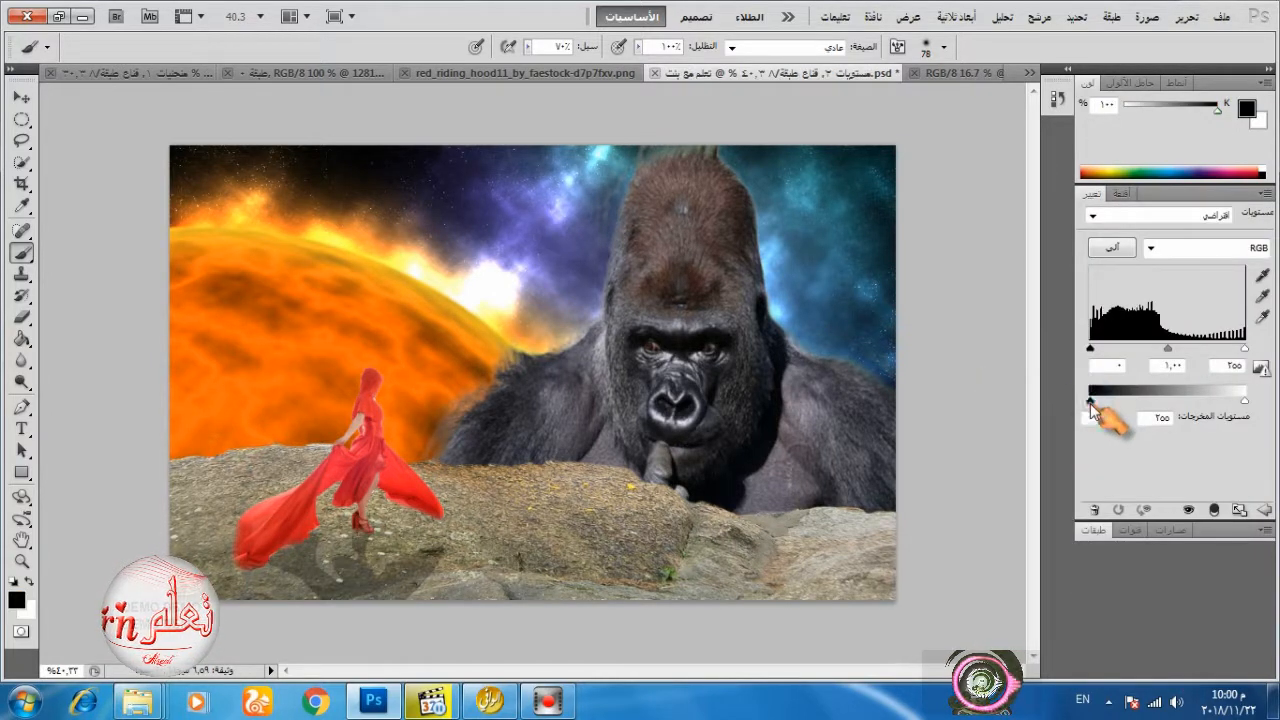
pyautogui.moveTo(1091, 403); pyautogui.dragTo(1107, 403)
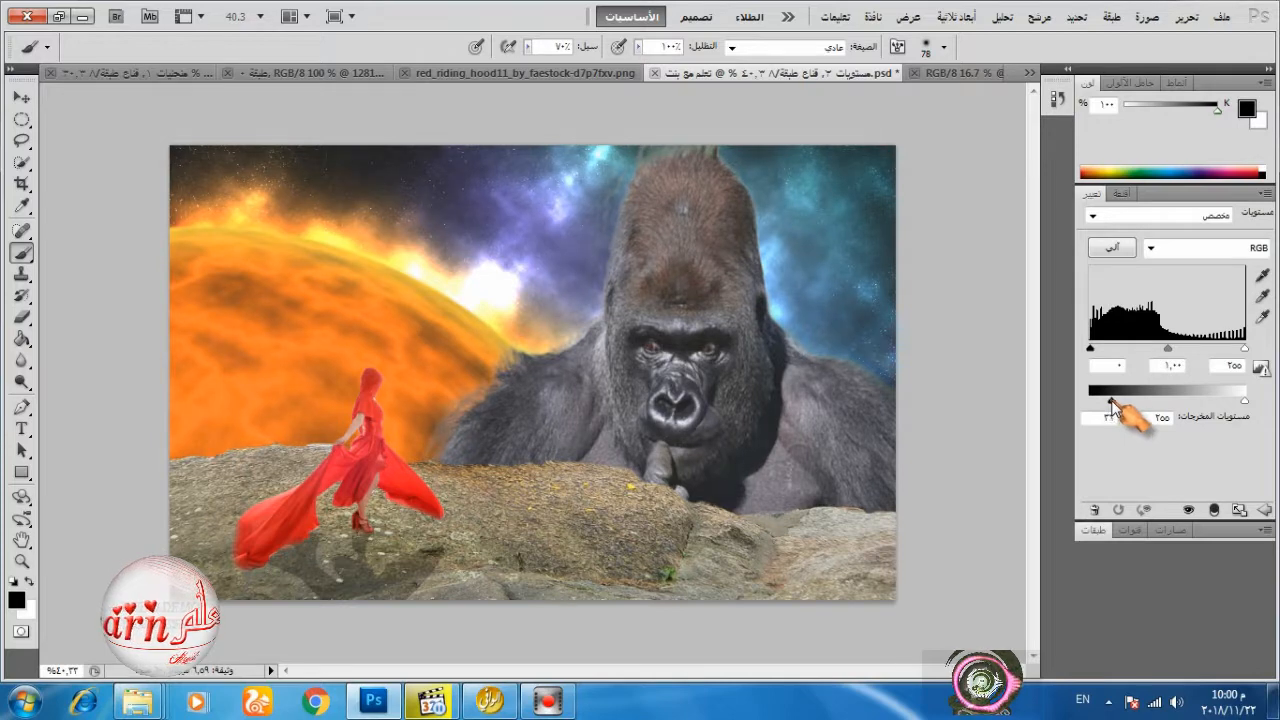
pyautogui.click(1214, 510)
pyautogui.click(1100, 530)
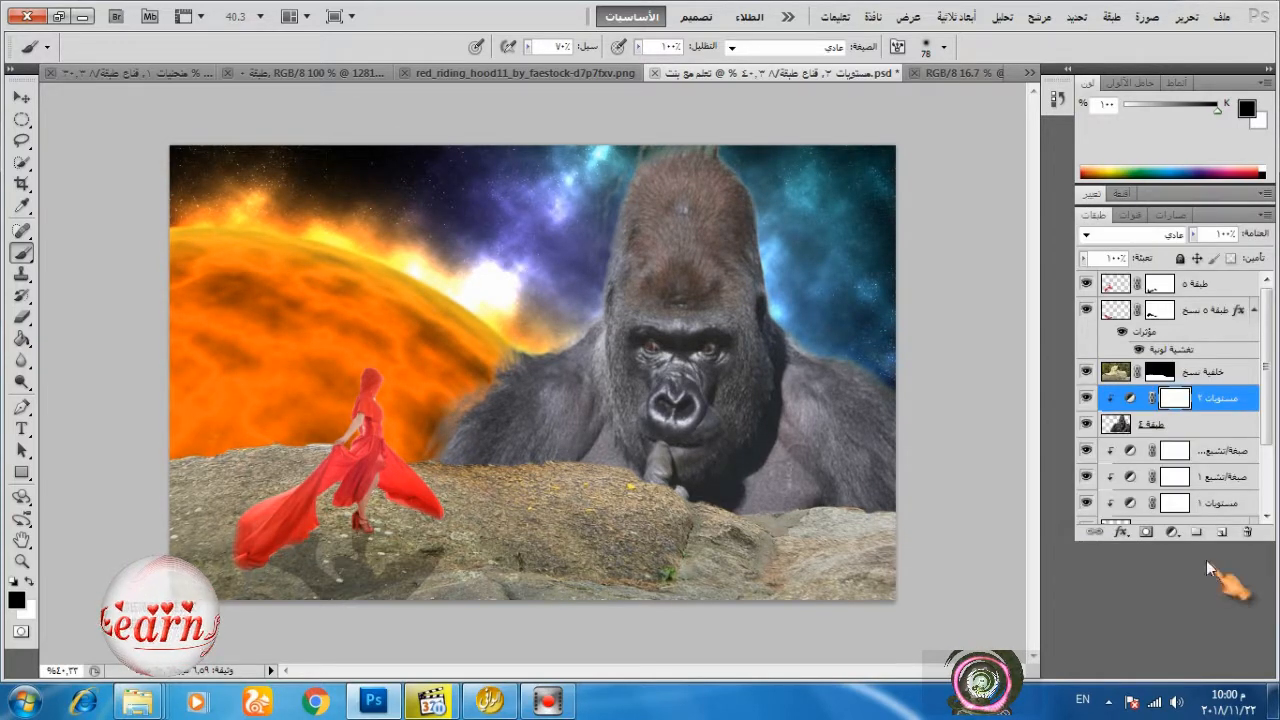
# Add a Curves adjustment above the gorilla's Levels, move the RGB curve's white point inward and clip it to the gorilla.
pyautogui.click(1172, 531)
pyautogui.click(1137, 272)
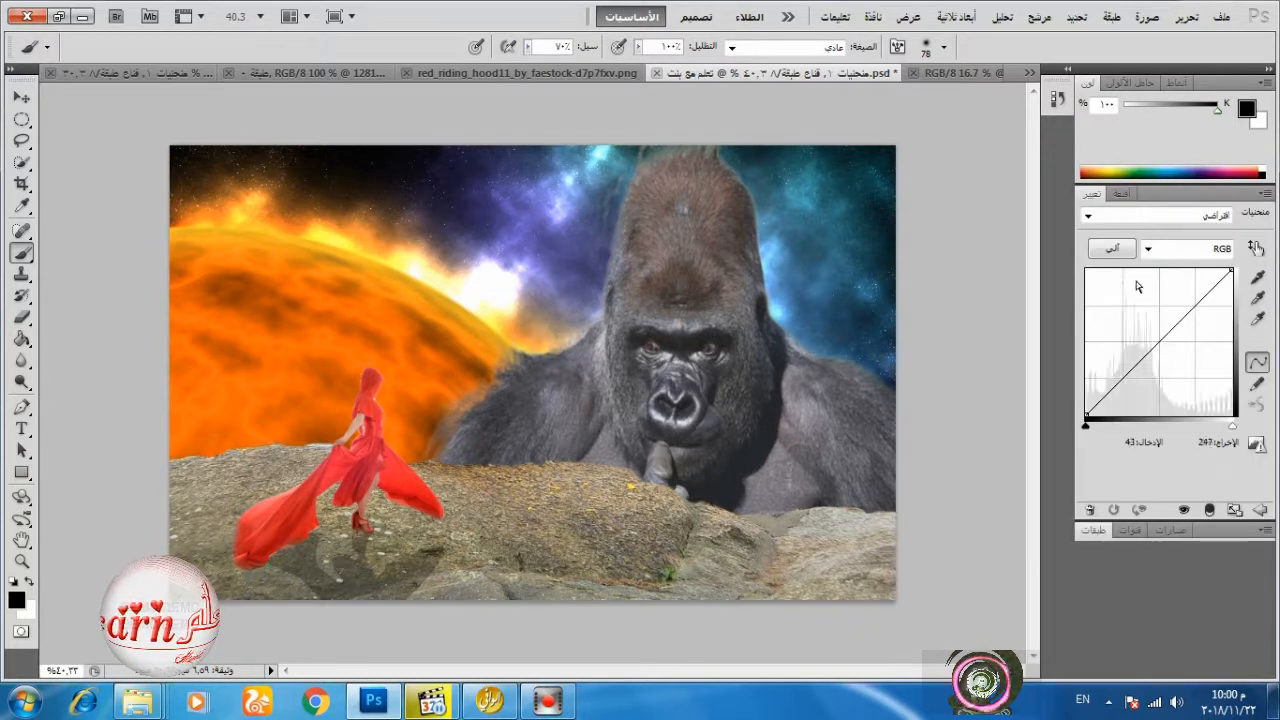
pyautogui.moveTo(1230, 271); pyautogui.dragTo(1198, 271)
pyautogui.click(1209, 510)
# Adjust the individual colour channel curves to give the gorilla's fur a warm reddish-brown tint.
pyautogui.click(1180, 248)
pyautogui.click(1160, 262)
pyautogui.click(1210, 249)
pyautogui.click(1224, 297)
pyautogui.click(1210, 249)
pyautogui.click(1218, 298)
pyautogui.click(1210, 249)
pyautogui.click(1215, 273)
pyautogui.click(1100, 529)
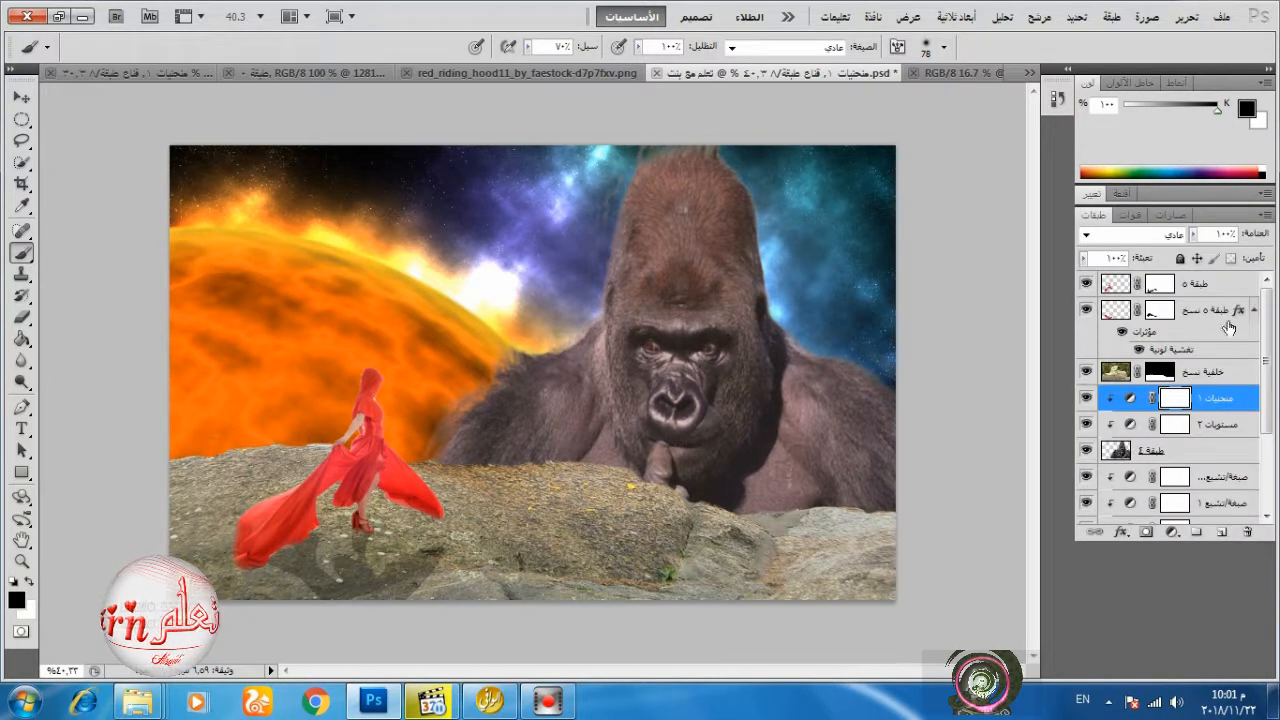
# Add a new layer above the rocks' layer and enlarge the soft brush to 452 px.
pyautogui.click(1254, 310)
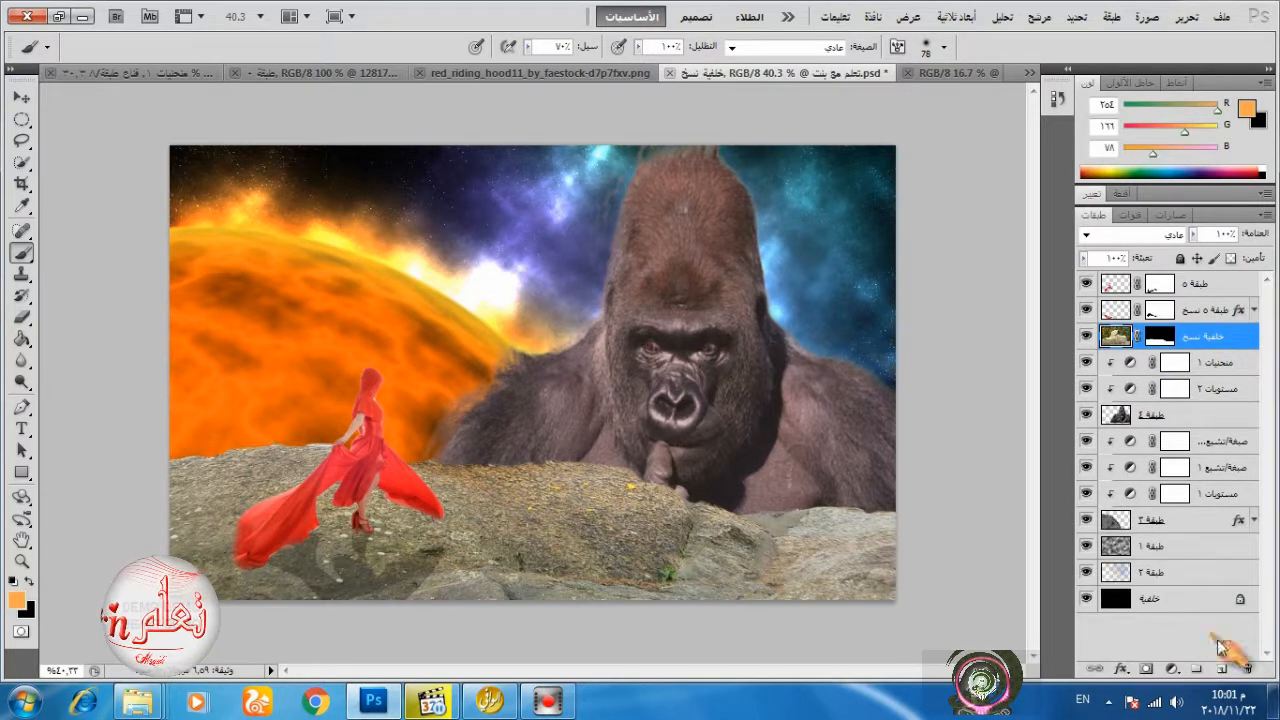
pyautogui.rightClick(628, 345)
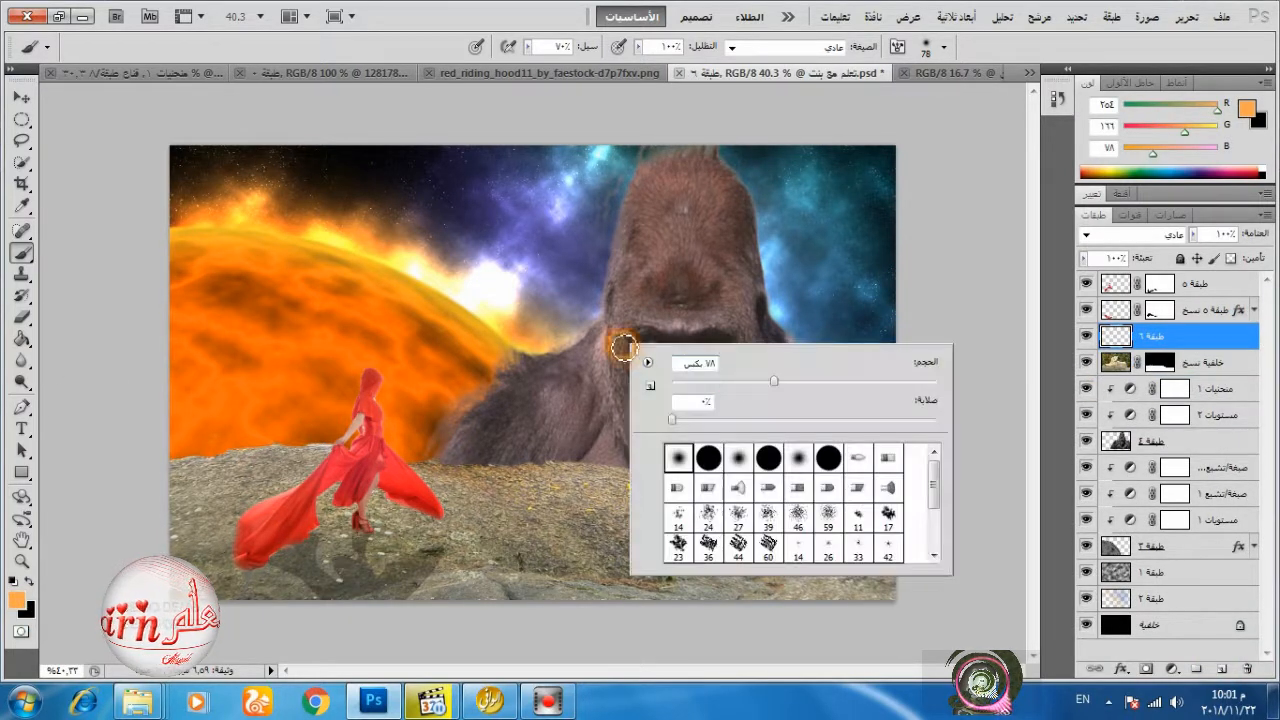
pyautogui.moveTo(864, 381); pyautogui.dragTo(935, 382)
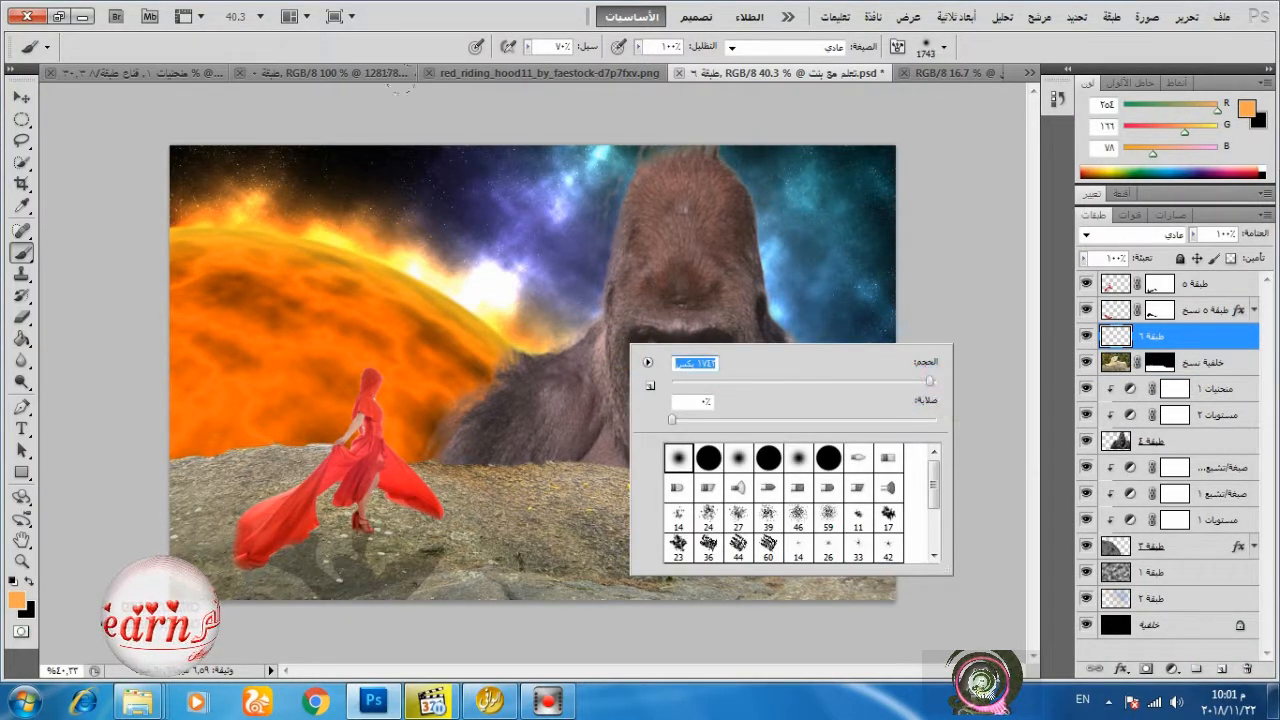
pyautogui.click(902, 384)
# Paint orange over the gorilla's side facing the planet and set the layer's blending mode to Overlay.
pyautogui.moveTo(618, 226); pyautogui.dragTo(488, 396)
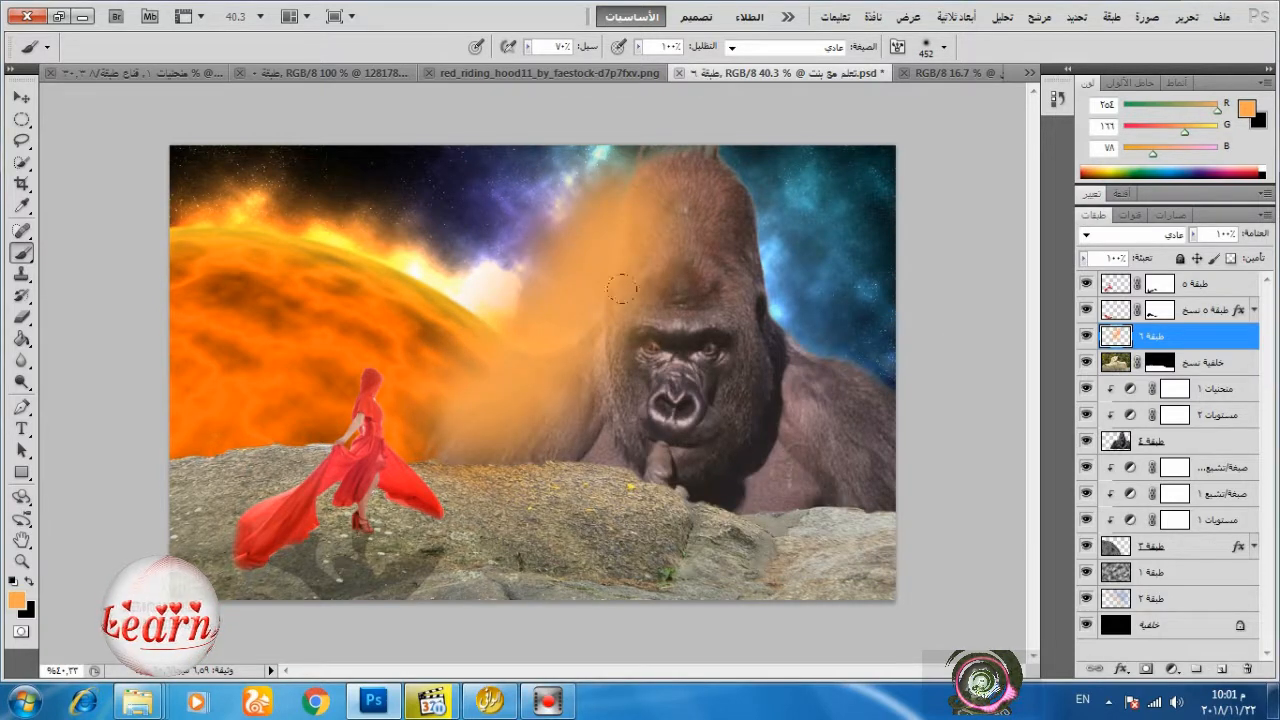
pyautogui.click(1165, 239)
pyautogui.click(1139, 240)
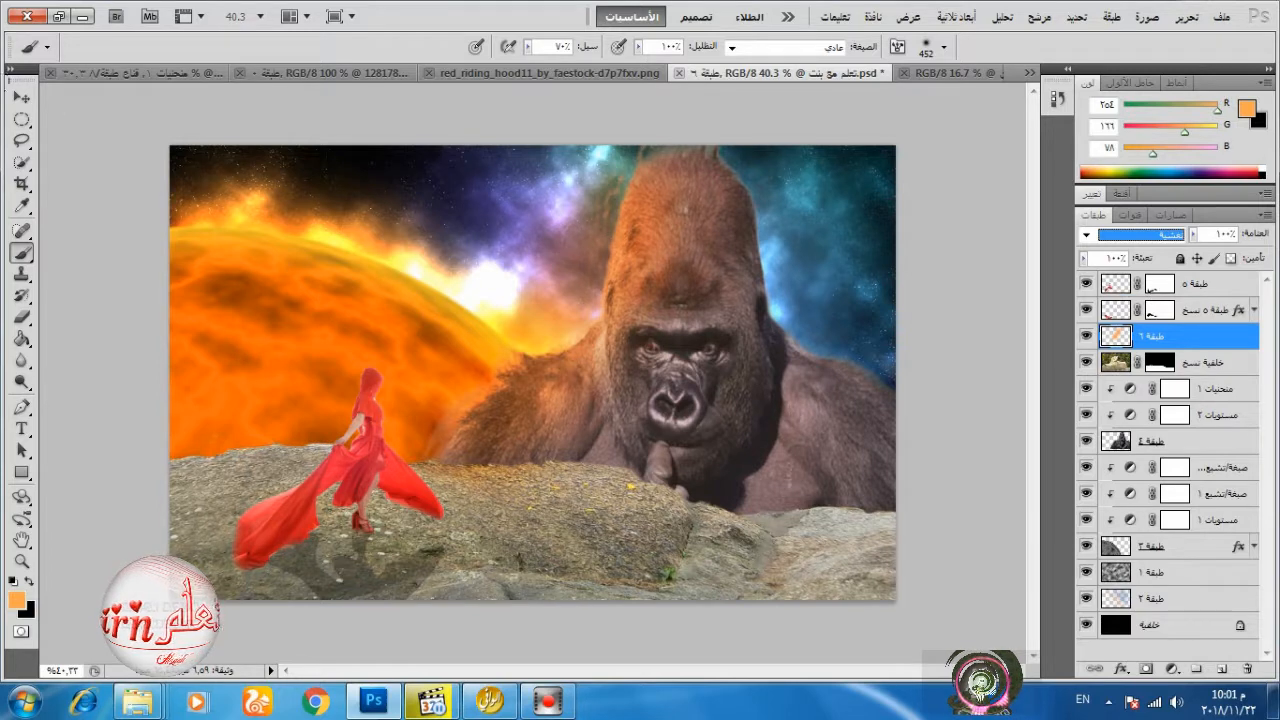
# Paint orange over the rocks and the planet's lower part, then lower the Overlay layer's opacity to about 57%.
pyautogui.press('v')
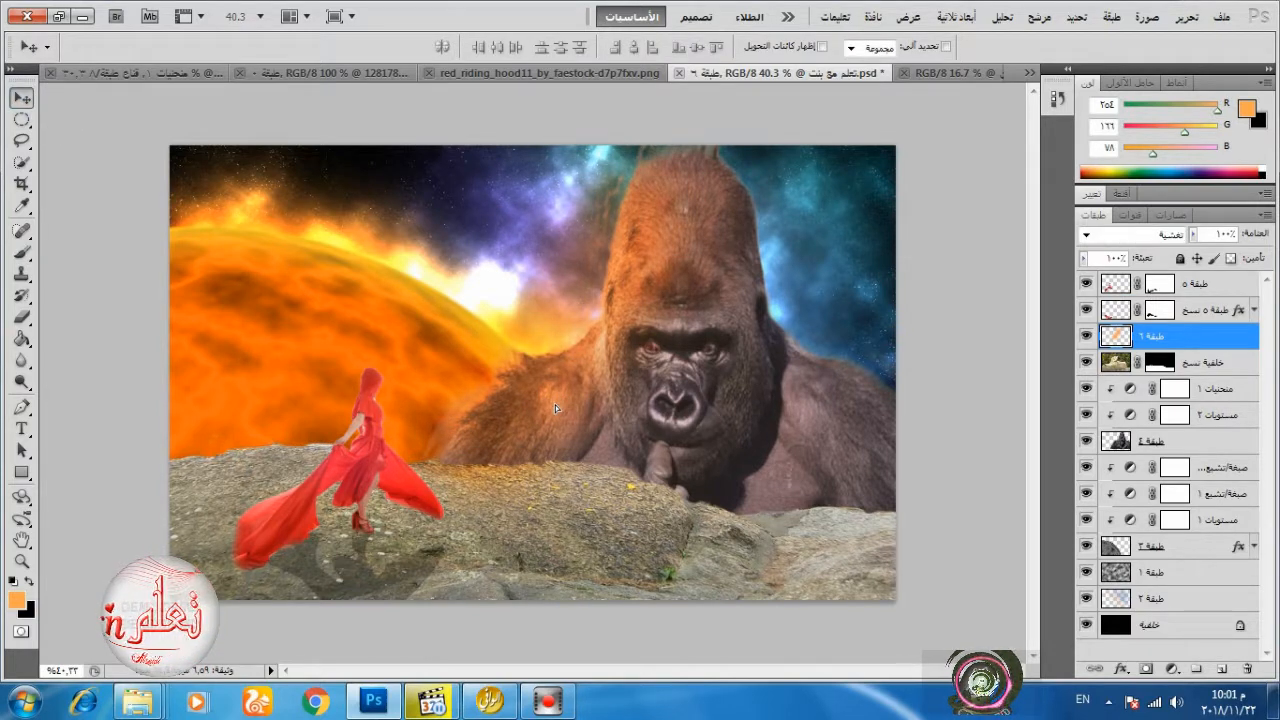
pyautogui.click(21, 251)
pyautogui.moveTo(449, 466)
pyautogui.mouseDown()
pyautogui.moveTo(735, 540)
pyautogui.moveTo(103, 480)
pyautogui.moveTo(340, 505)
pyautogui.mouseUp()
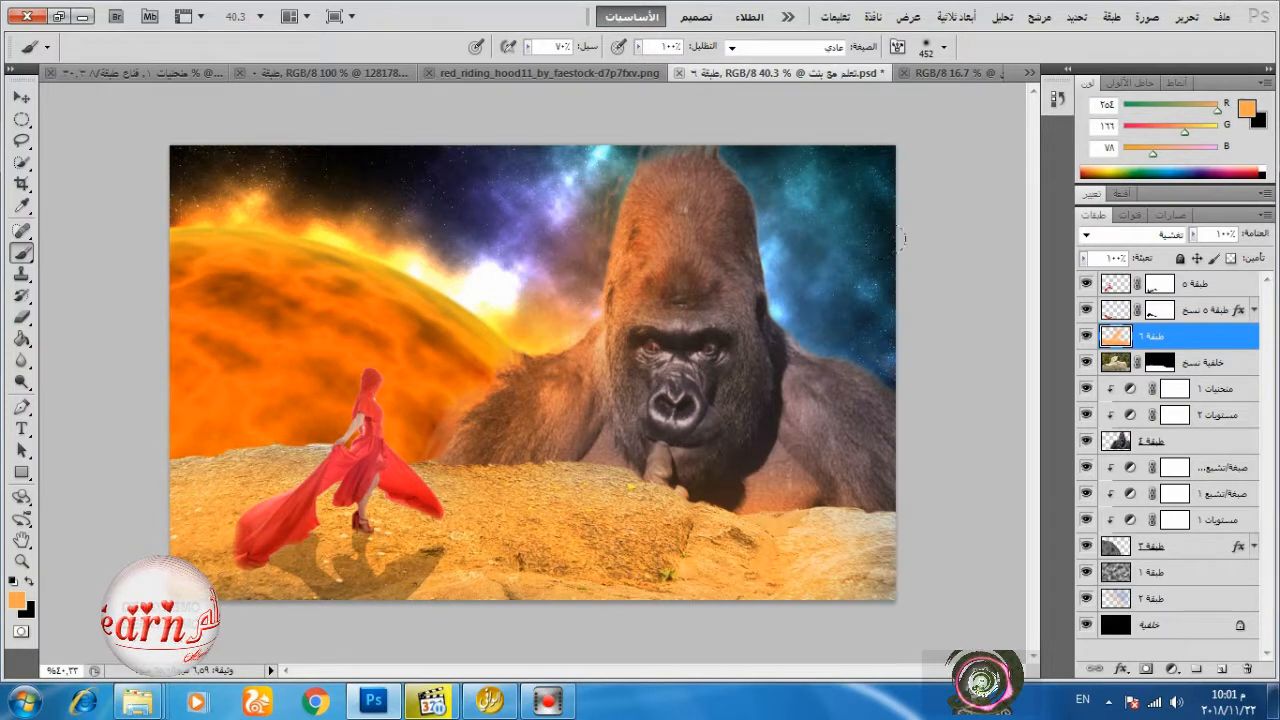
pyautogui.moveTo(228, 378); pyautogui.dragTo(790, 459)
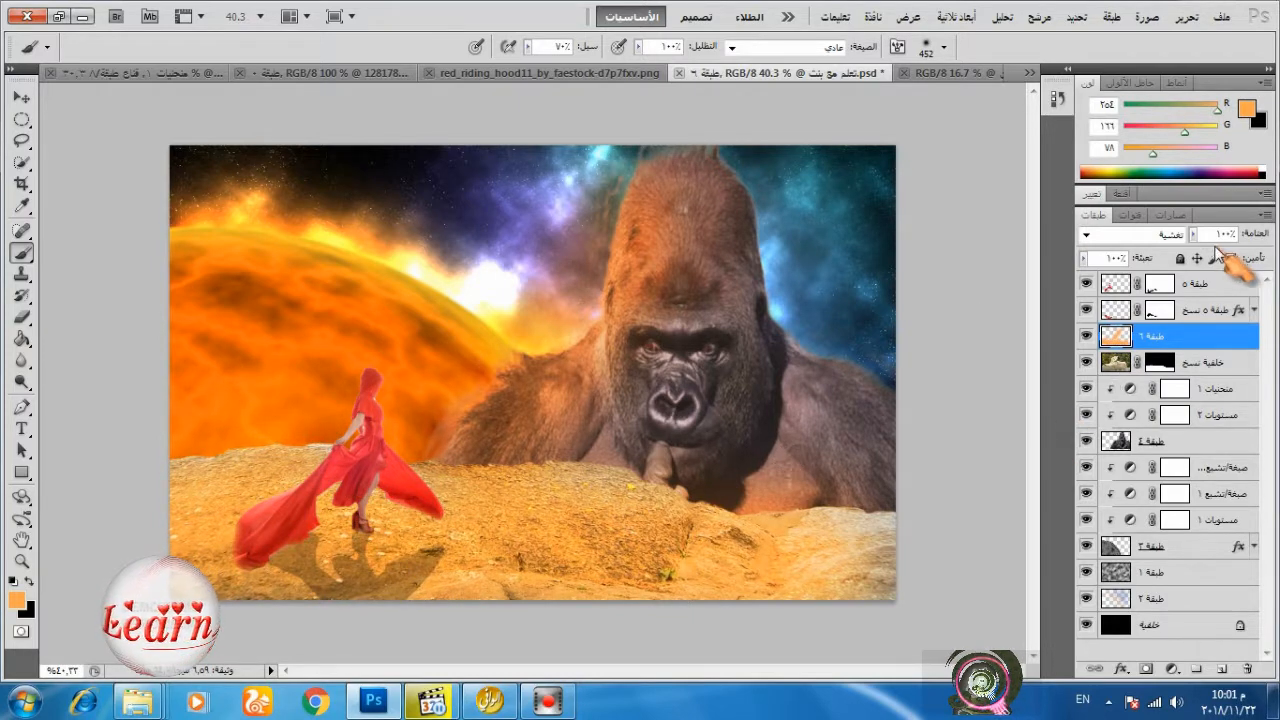
pyautogui.click(1193, 234)
pyautogui.moveTo(1203, 252); pyautogui.dragTo(1157, 258)
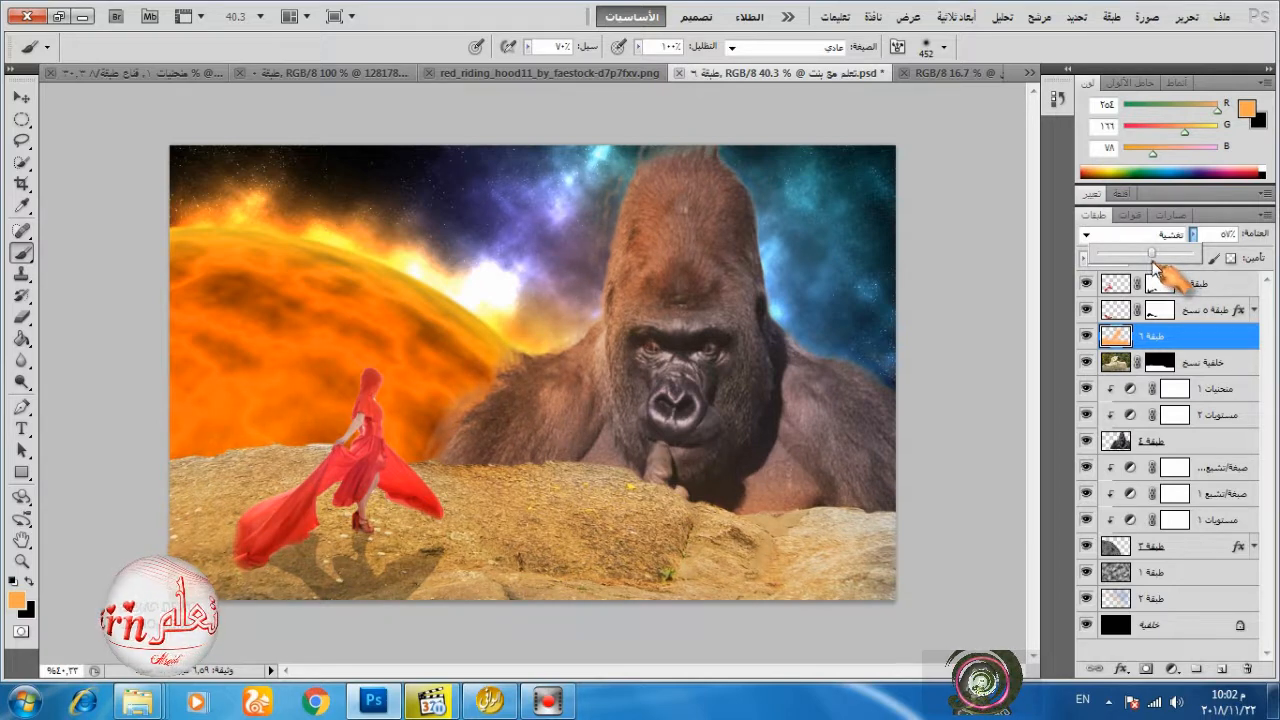
# Add a new layer at the top of the stack, filled with 50% gray and set to Overlay blending.
pyautogui.click(1247, 289)
pyautogui.click(1222, 668)
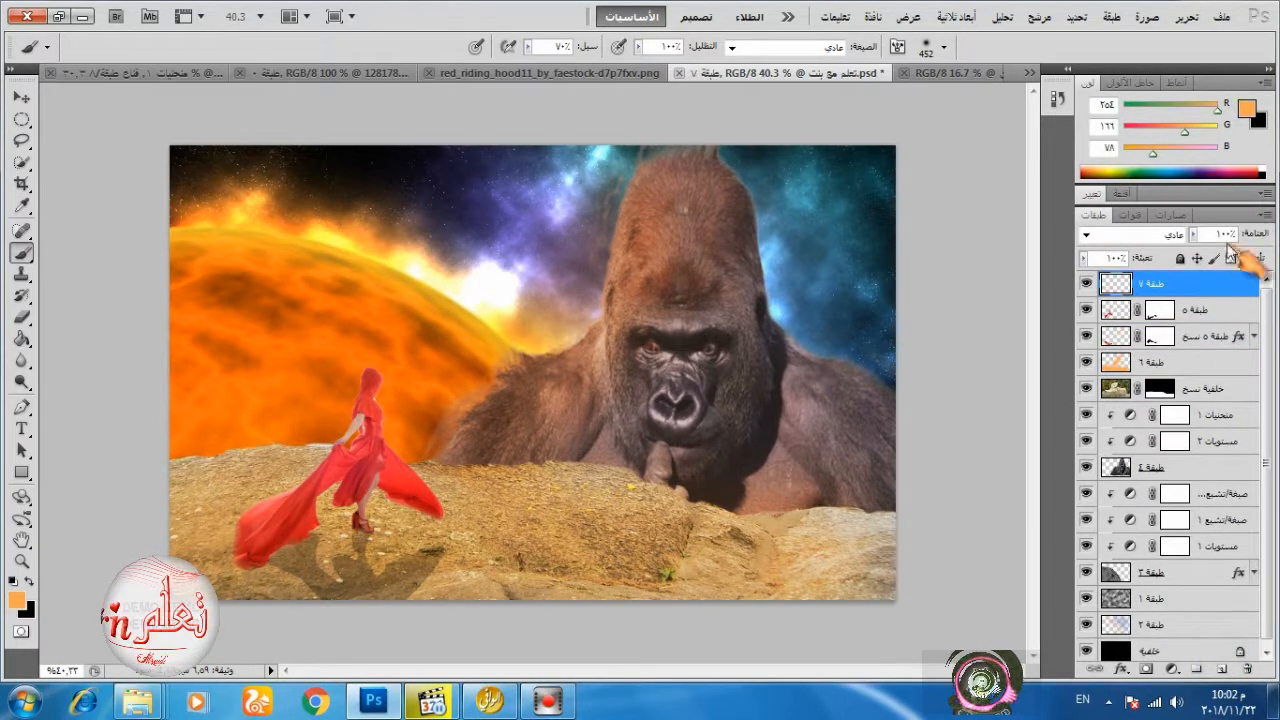
pyautogui.click(1186, 17)
pyautogui.click(1140, 282)
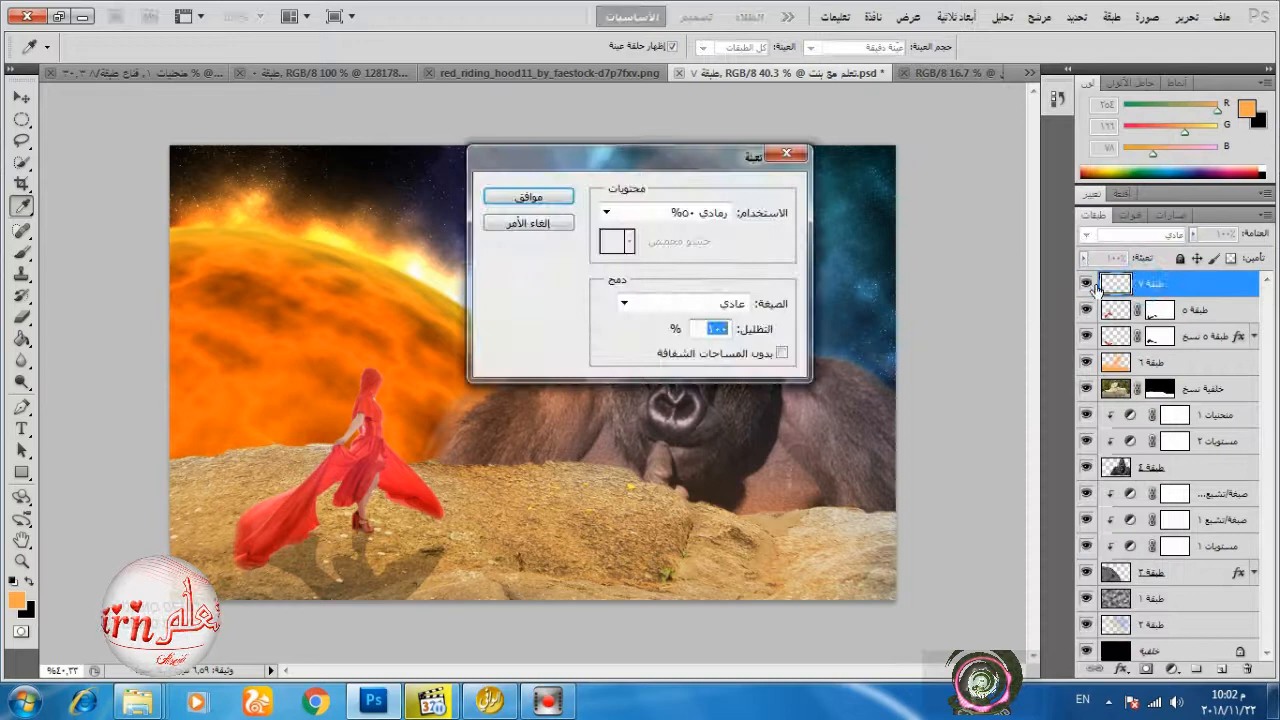
pyautogui.click(690, 215)
pyautogui.click(675, 366)
pyautogui.click(510, 200)
pyautogui.press('b')
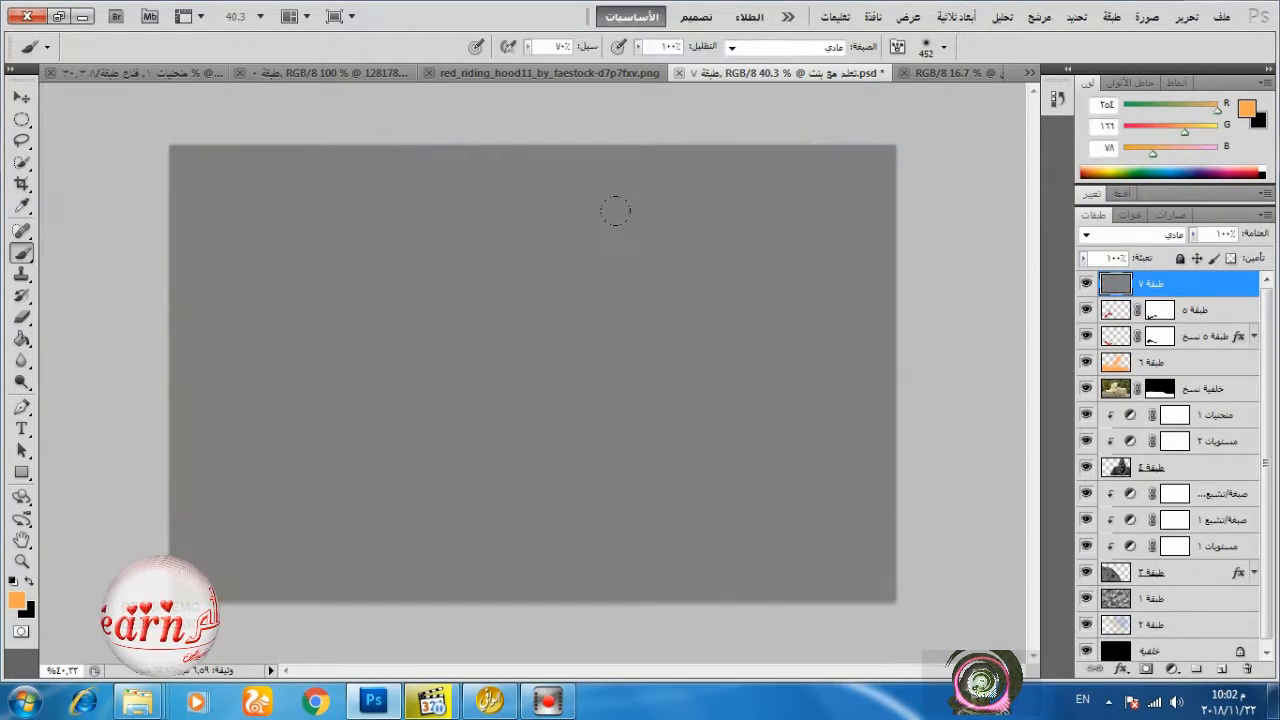
pyautogui.click(1180, 236)
pyautogui.click(1124, 256)
# Darken the rocks and the gorilla's side facing the planet with the Burn tool at 540 px on the gray layer.
pyautogui.rightClick(23, 383)
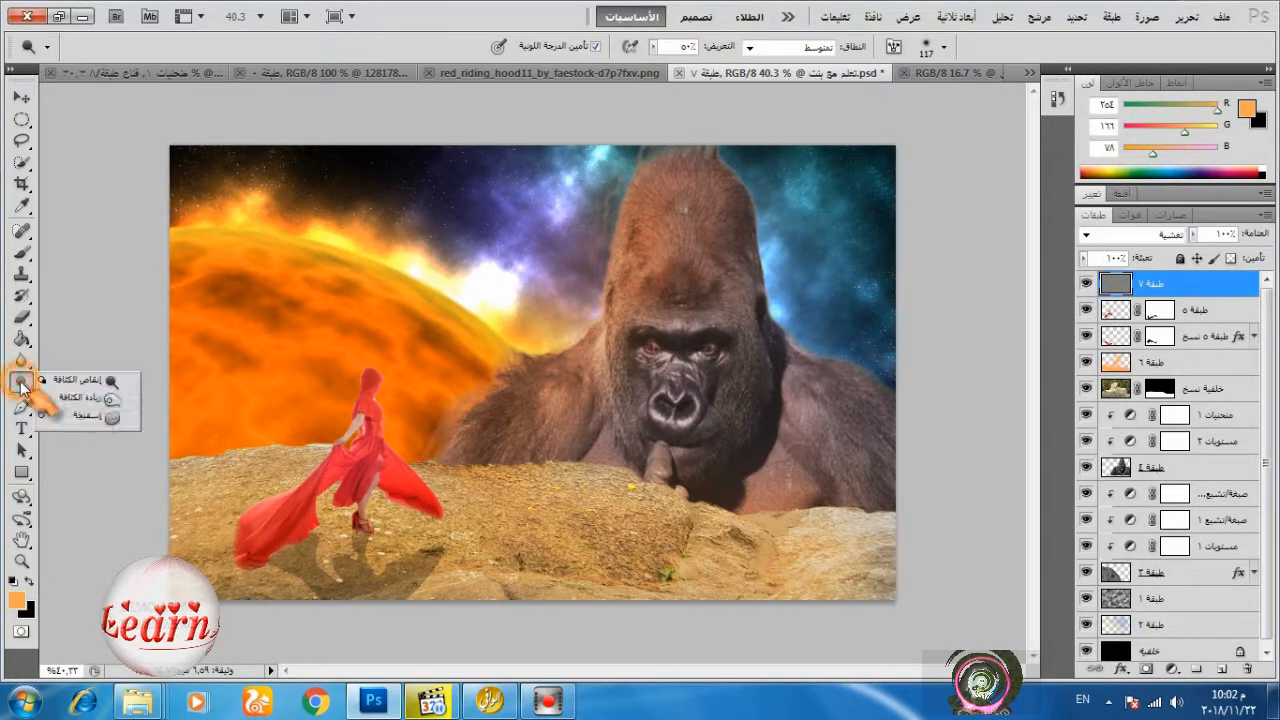
pyautogui.click(84, 398)
pyautogui.moveTo(321, 543); pyautogui.dragTo(890, 570)
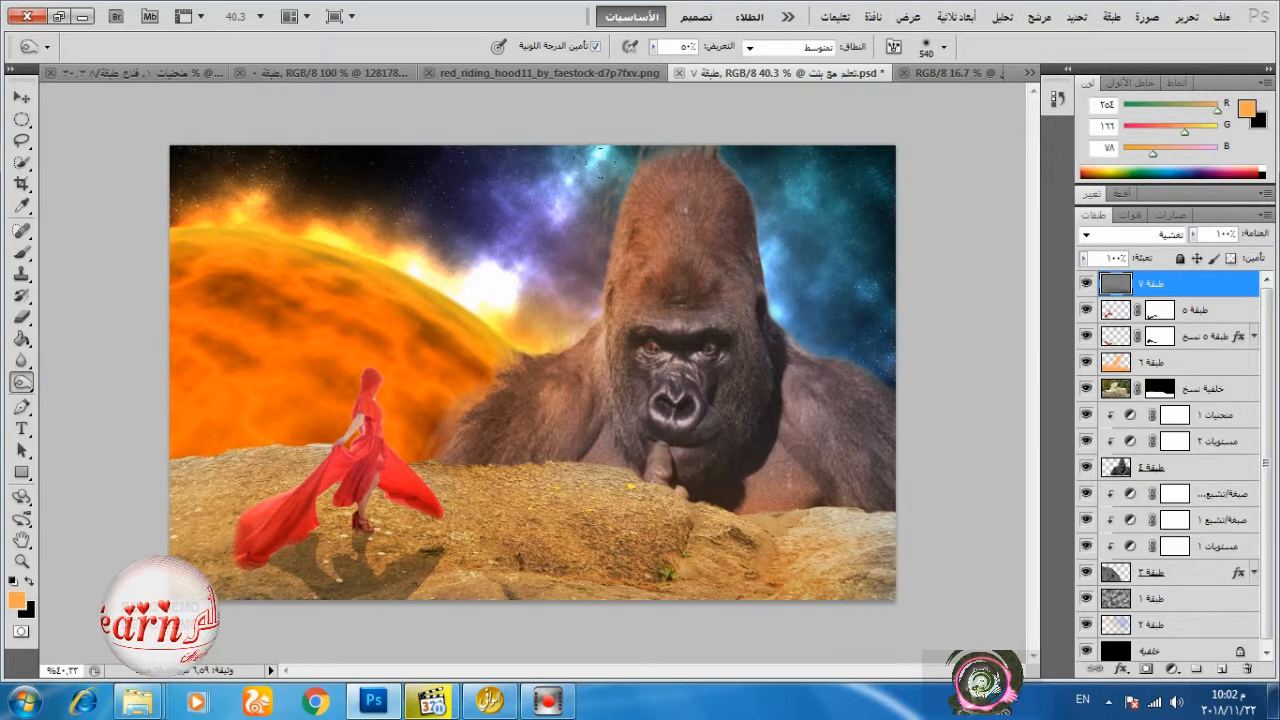
pyautogui.moveTo(640, 215)
pyautogui.mouseDown()
pyautogui.moveTo(552, 395)
pyautogui.moveTo(624, 215)
pyautogui.moveTo(545, 360)
pyautogui.mouseUp()
pyautogui.moveTo(290, 570)
pyautogui.mouseDown()
pyautogui.moveTo(505, 605)
pyautogui.moveTo(215, 500)
pyautogui.mouseUp()
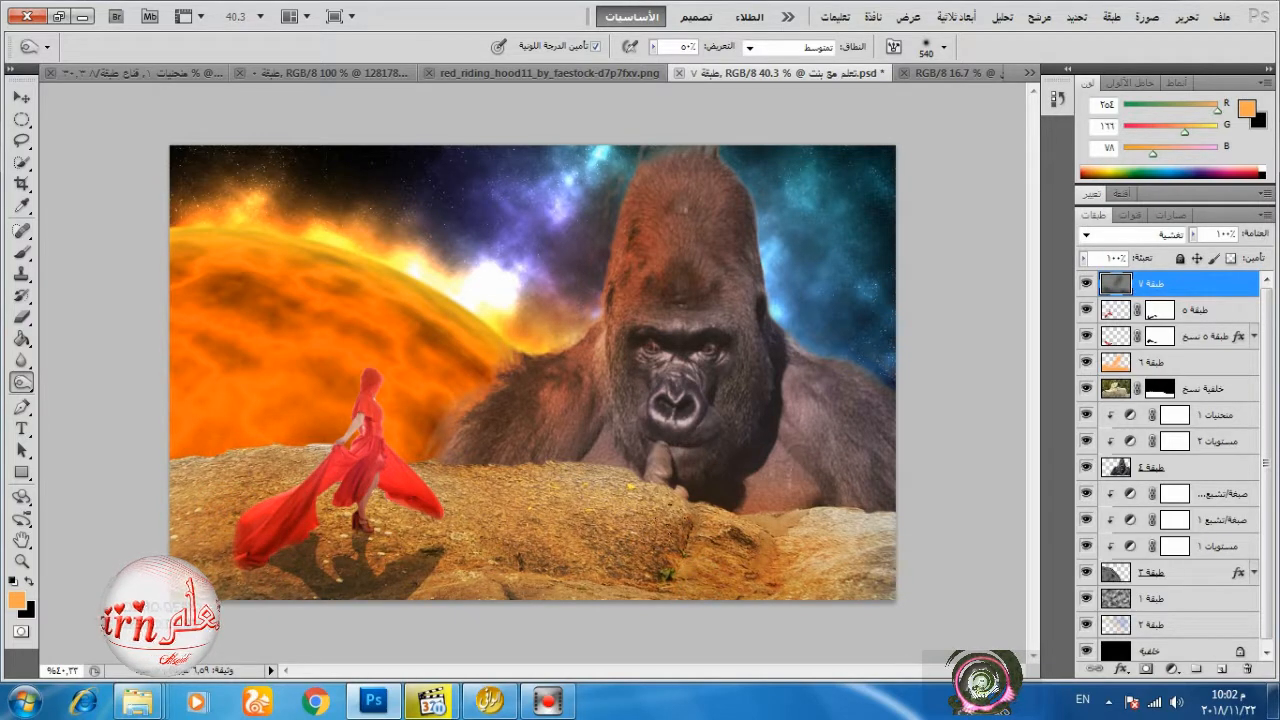
# Reduce the Burn brush to 158 px and darken the rocks below the gorilla.
pyautogui.rightClick(808, 553)
pyautogui.click(994, 482)
pyautogui.click(707, 532)
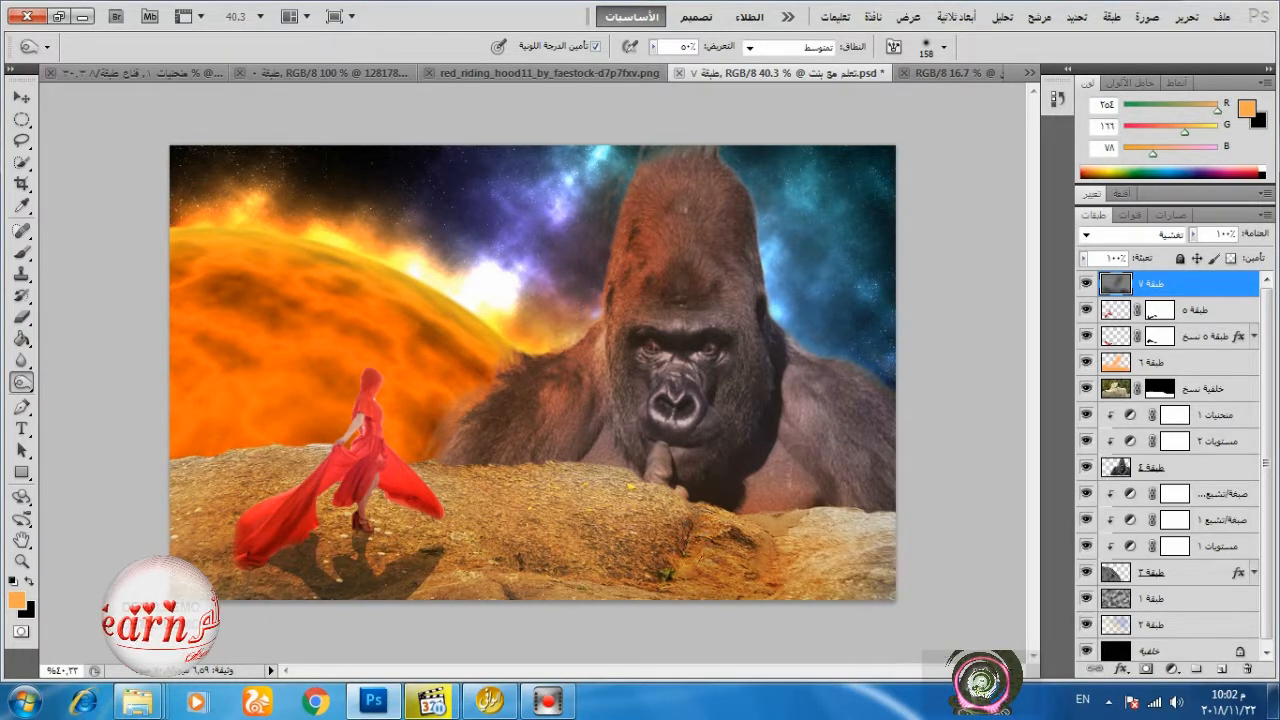
pyautogui.moveTo(815, 578); pyautogui.dragTo(838, 525)
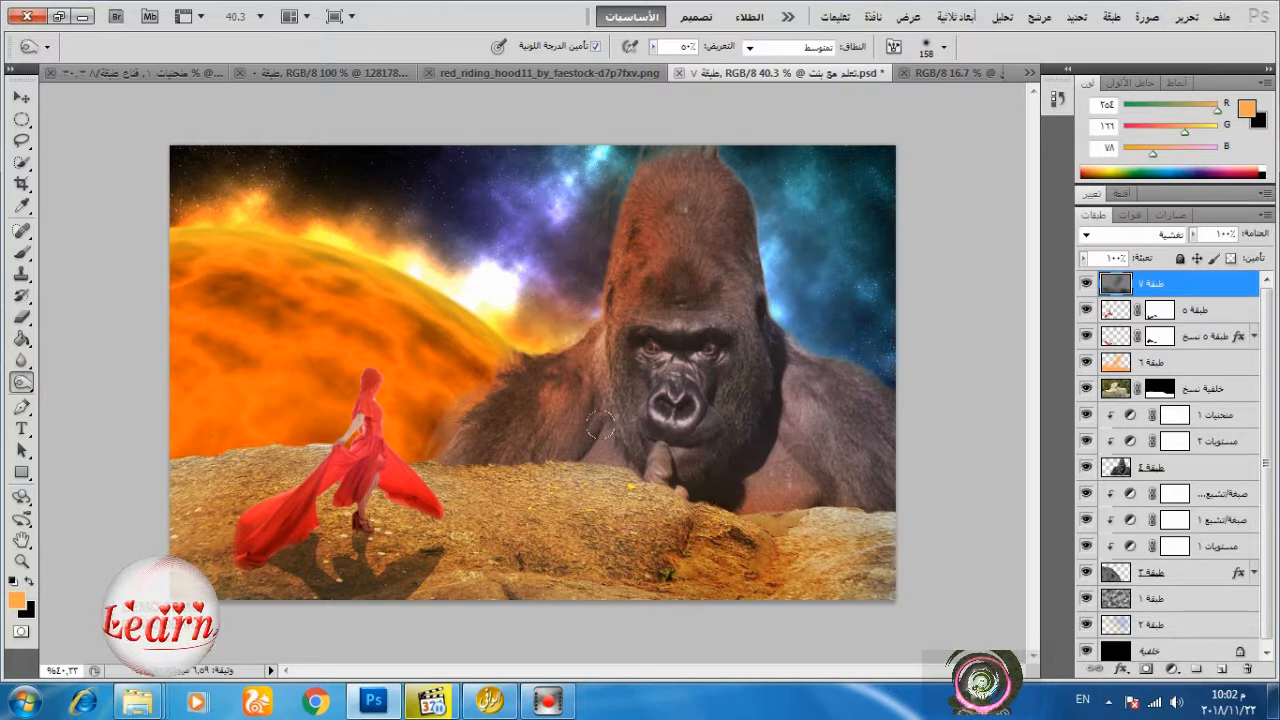
# Enlarge the Burn brush to 452 px and darken the middle of the rocky foreground.
pyautogui.rightClick(610, 484)
pyautogui.click(892, 483)
pyautogui.click(523, 528)
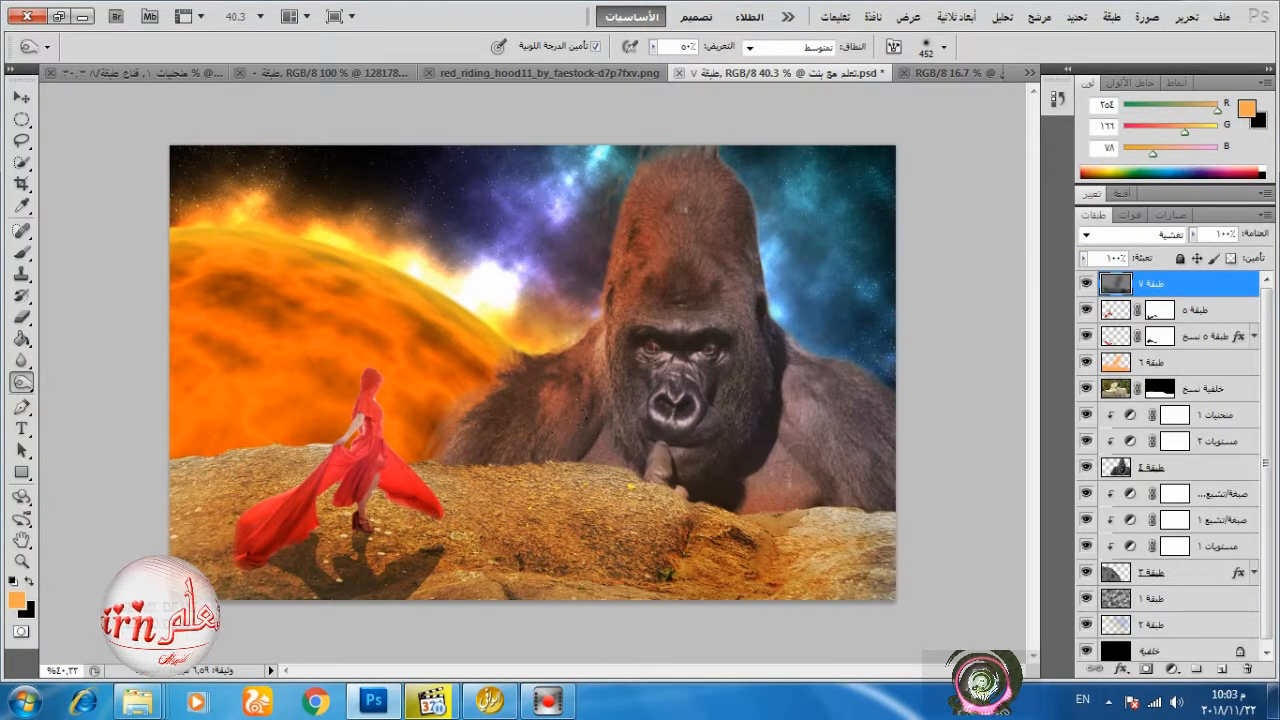
# Set the Burn brush to 52 px and darken the rocks' upper edge where it meets the gorilla.
pyautogui.rightClick(520, 414)
pyautogui.click(639, 455)
pyautogui.moveTo(446, 470); pyautogui.dragTo(549, 474)
pyautogui.moveTo(555, 463)
pyautogui.mouseDown()
pyautogui.moveTo(630, 484)
pyautogui.moveTo(609, 476)
pyautogui.moveTo(754, 524)
pyautogui.moveTo(880, 514)
pyautogui.mouseUp()
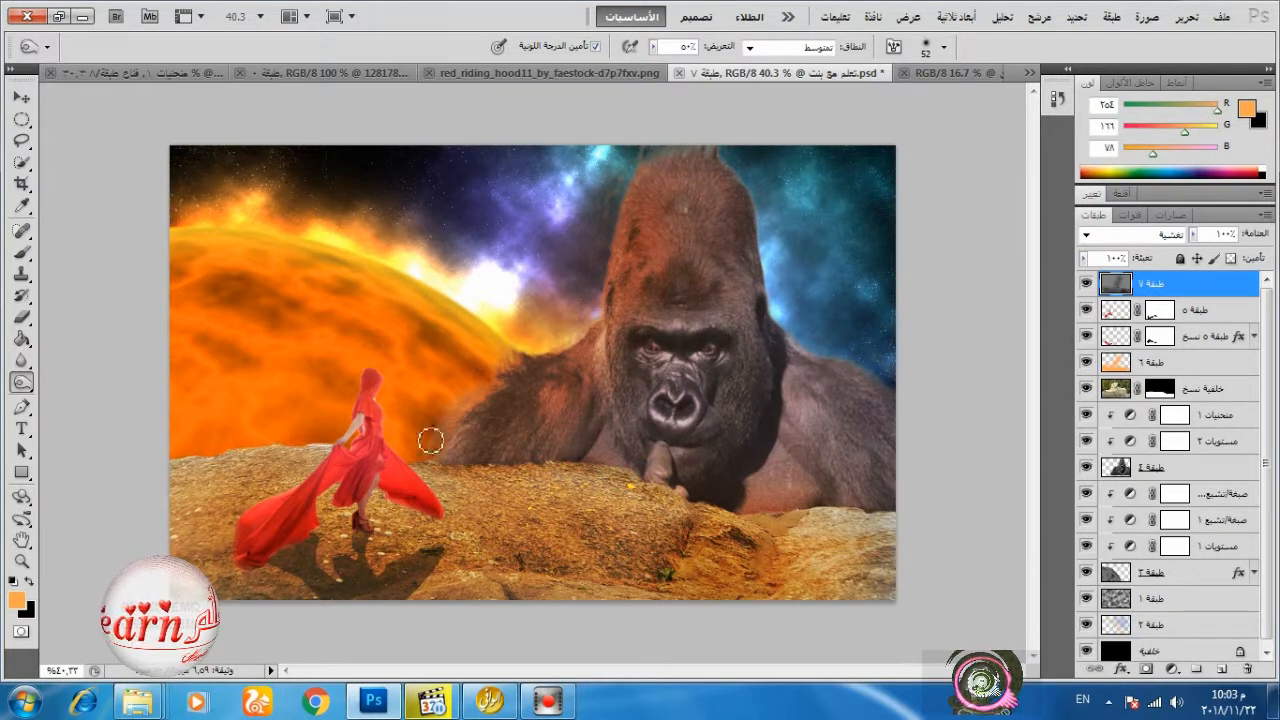
# Burn the shaded parts of the woman's hood, dress folds and trailing red cloth.
pyautogui.moveTo(375, 388); pyautogui.dragTo(371, 386)
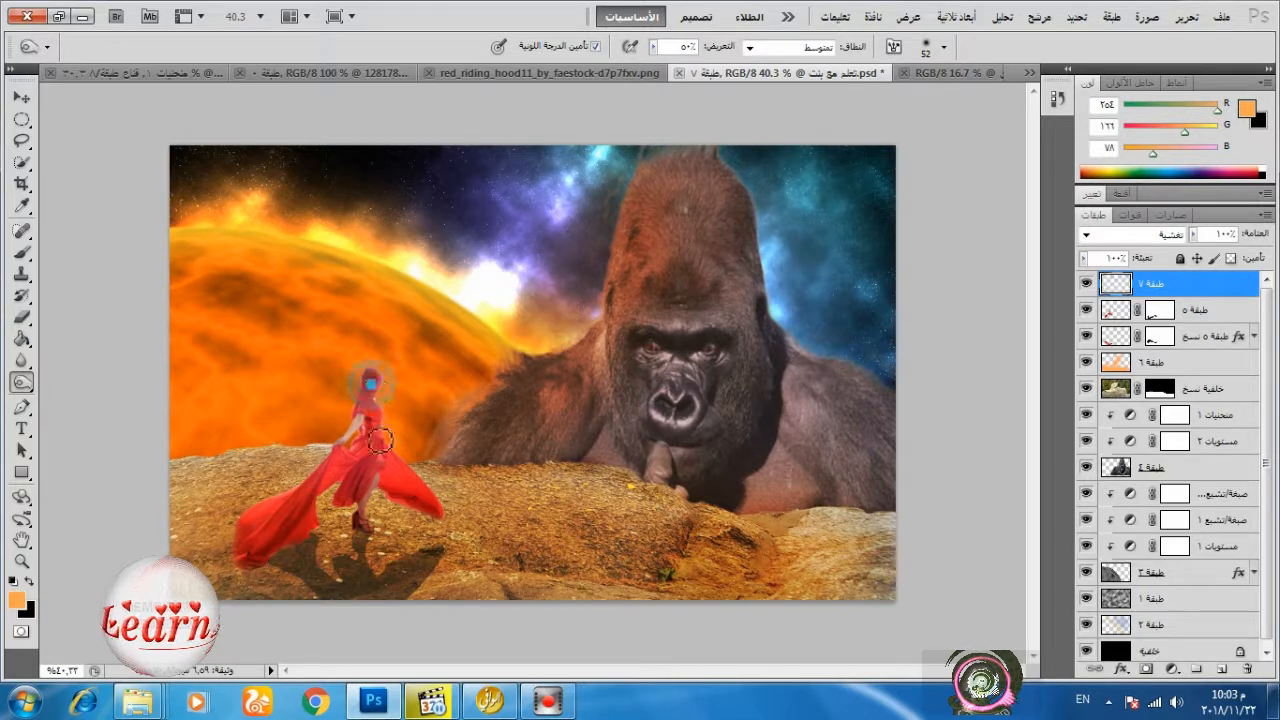
pyautogui.moveTo(379, 443)
pyautogui.mouseDown()
pyautogui.moveTo(371, 492)
pyautogui.moveTo(376, 474)
pyautogui.mouseUp()
pyautogui.moveTo(297, 537)
pyautogui.mouseDown()
pyautogui.moveTo(307, 508)
pyautogui.moveTo(249, 560)
pyautogui.mouseUp()
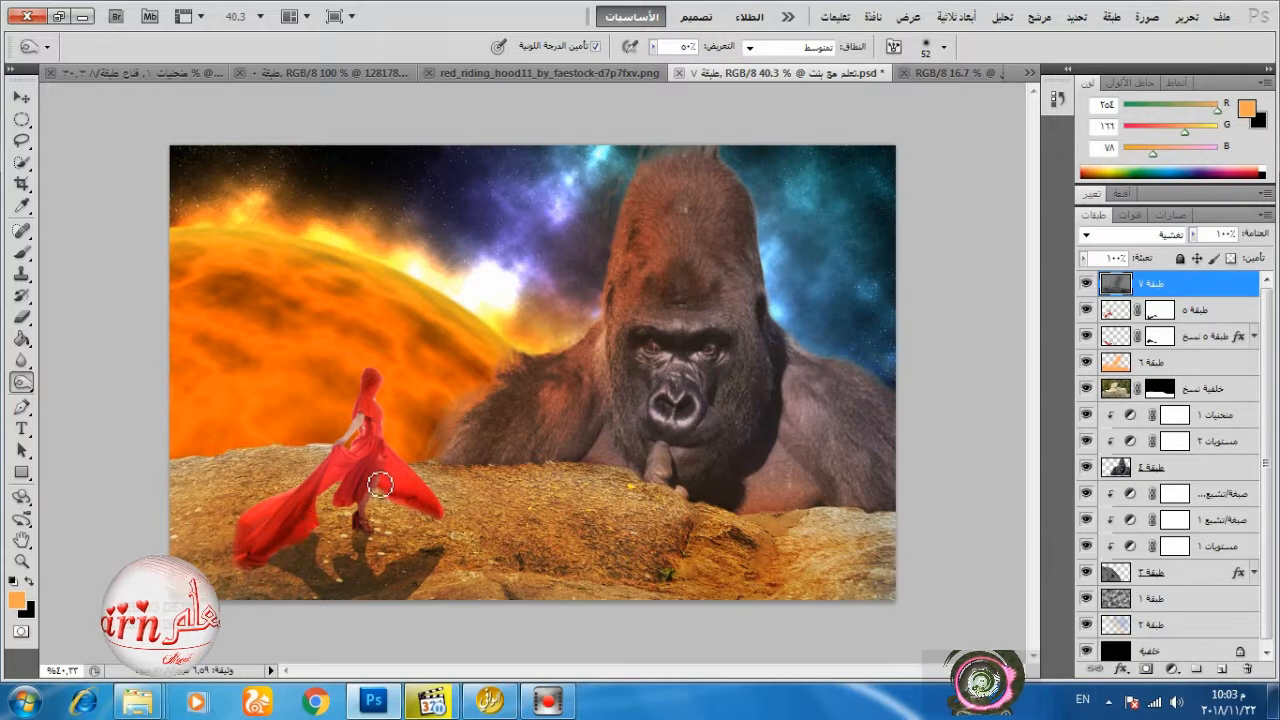
pyautogui.moveTo(380, 485); pyautogui.dragTo(368, 433)
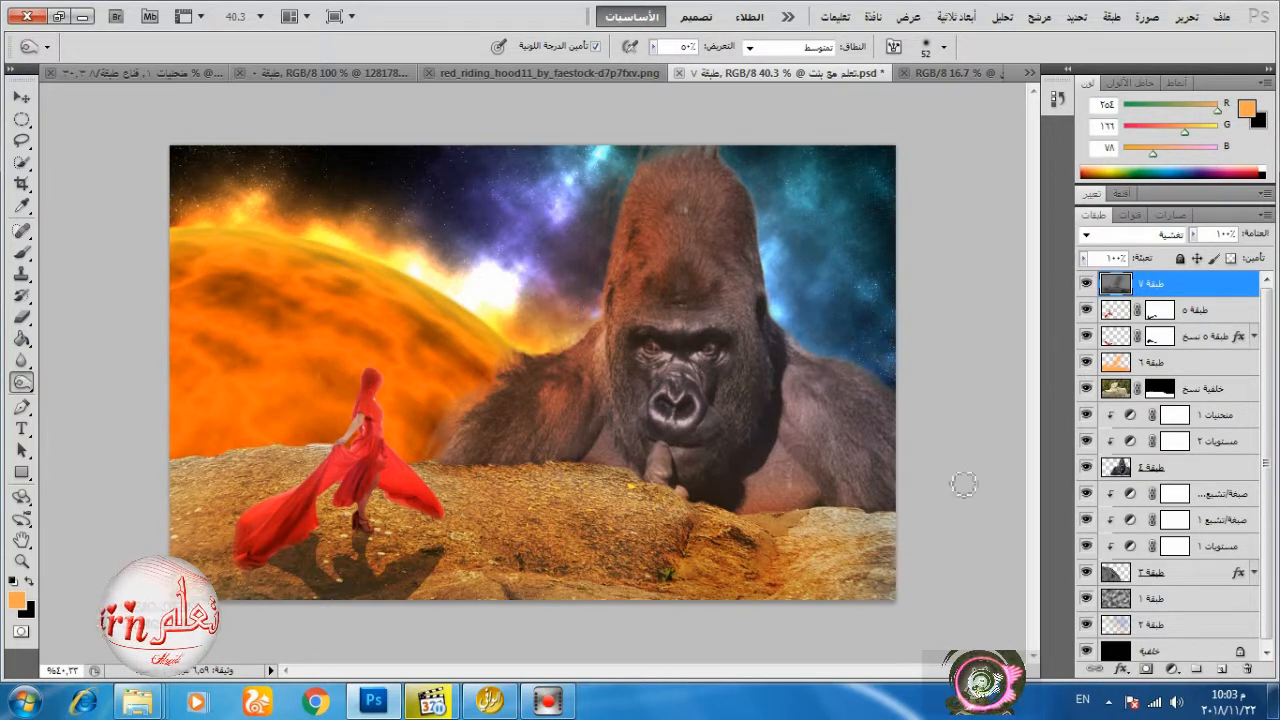
# Add a layer mask to the gorilla's layer and set the soft brush size to 72 px.
pyautogui.click(1118, 473)
pyautogui.click(1146, 669)
pyautogui.rightClick(393, 249)
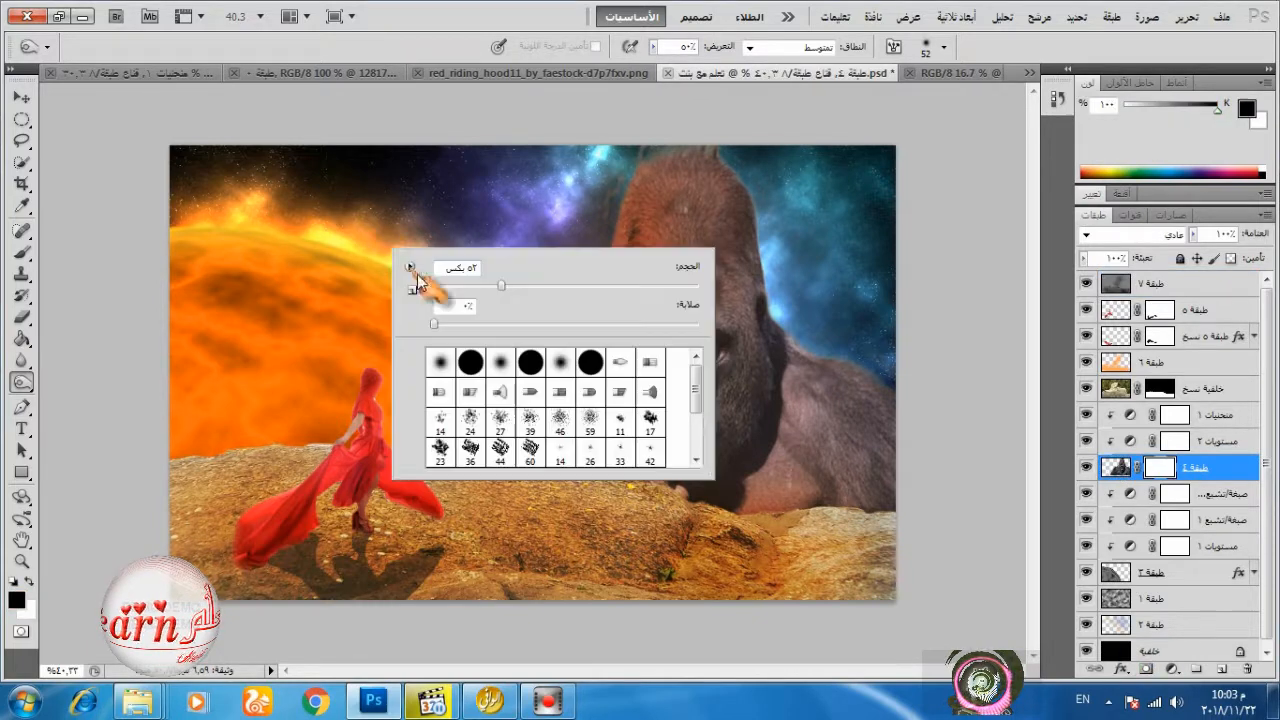
pyautogui.click(443, 353)
pyautogui.click(530, 285)
pyautogui.click(498, 12)
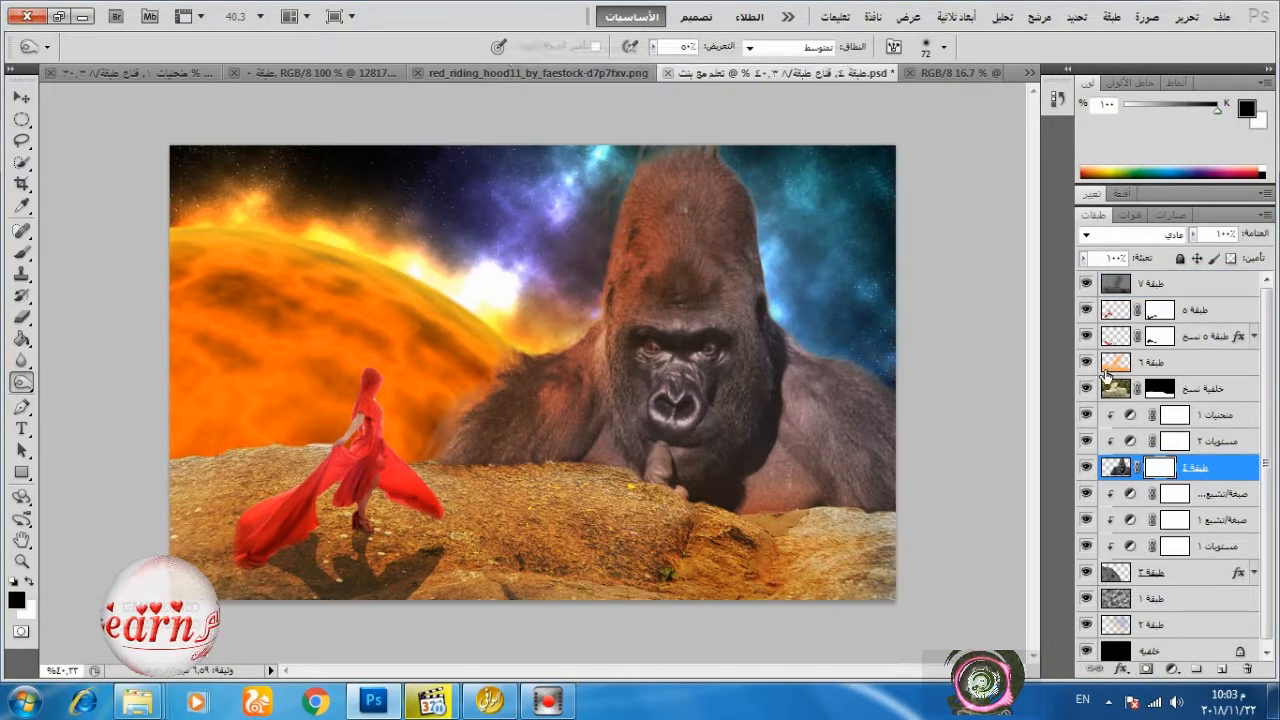
# Set the orange Overlay layer's opacity to 64%.
pyautogui.click(1160, 362)
pyautogui.click(1195, 235)
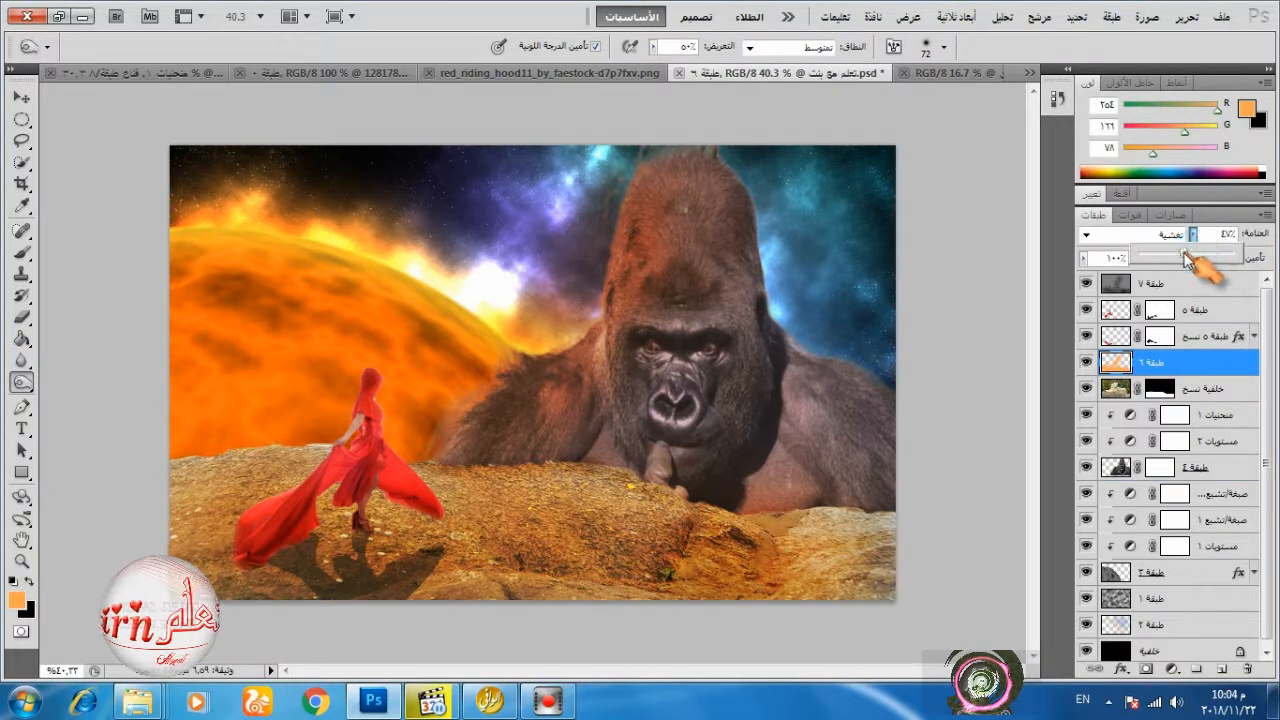
pyautogui.moveTo(1197, 251)
pyautogui.mouseDown()
pyautogui.moveTo(1183, 258)
pyautogui.moveTo(1207, 260)
pyautogui.mouseUp()
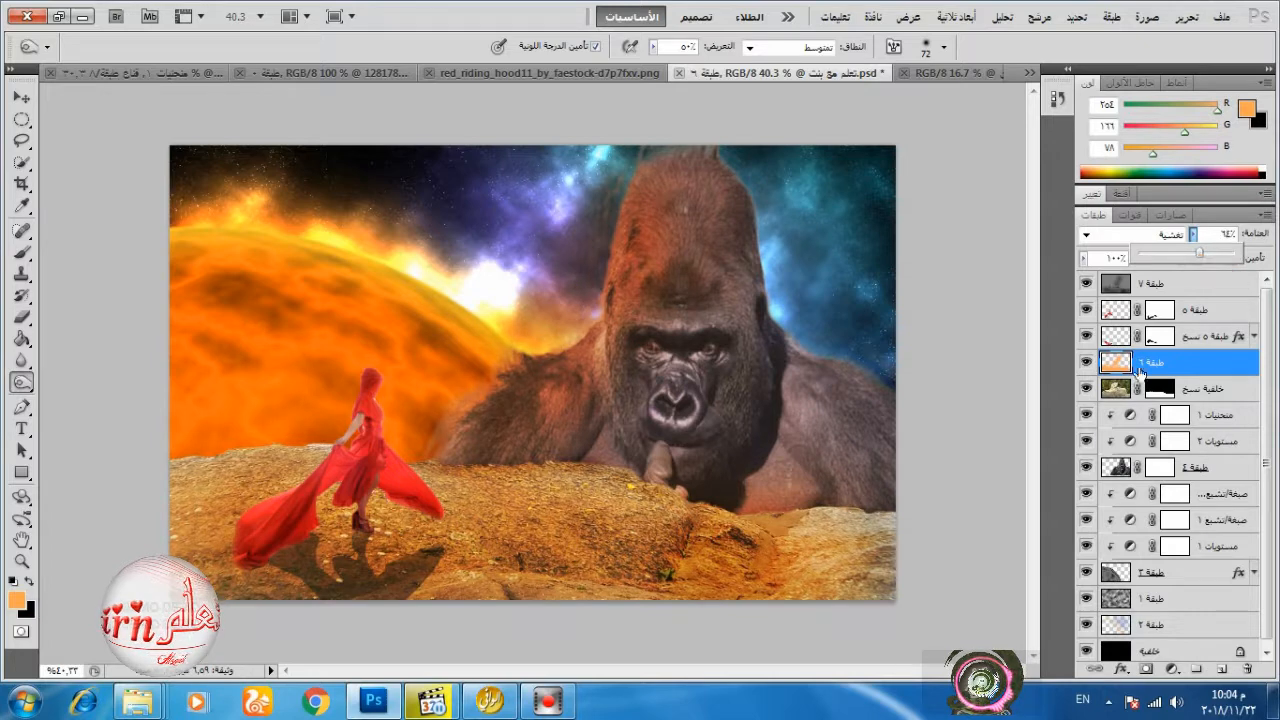
# Lower the black output level of the planet's Levels adjustment to 6.
pyautogui.doubleClick(1129, 544)
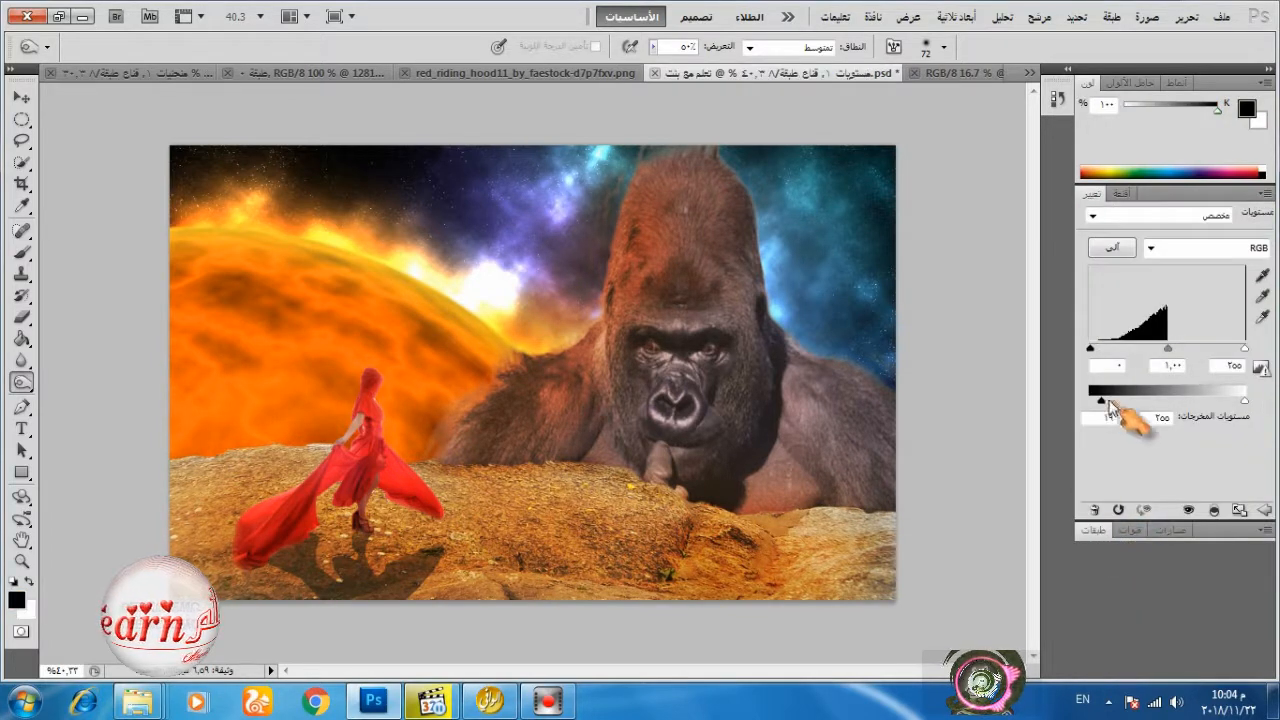
pyautogui.moveTo(1099, 402); pyautogui.dragTo(1091, 403)
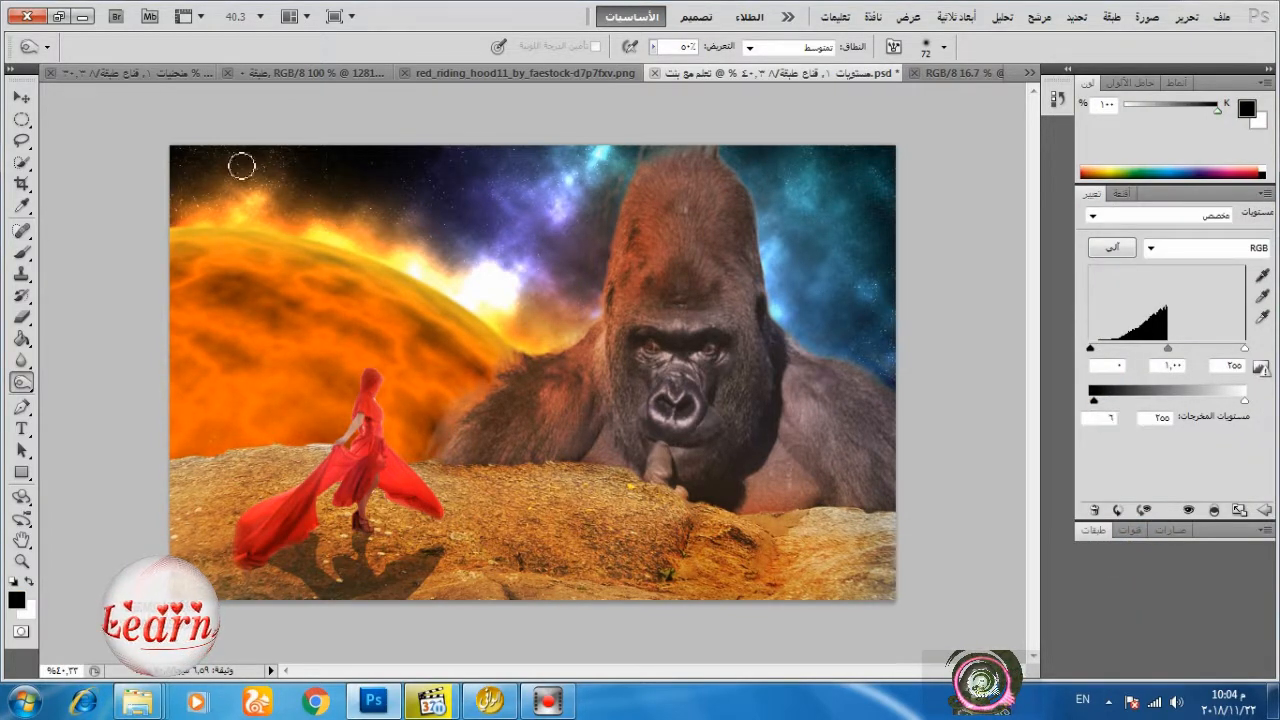
pyautogui.click(1095, 529)
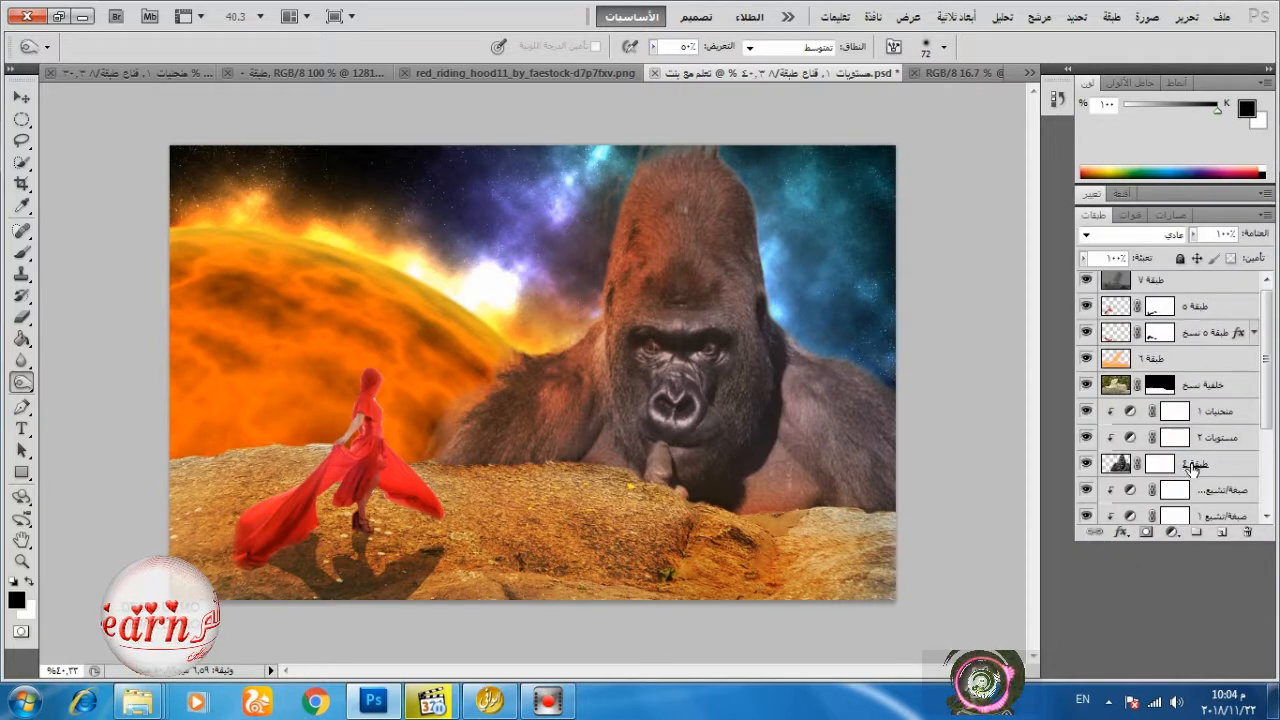
# Scale the gorilla down to about 96% and shift it slightly away from the planet, keeping its head at the image's upper edge.
pyautogui.click(1192, 468)
pyautogui.click(21, 97)
pyautogui.click(1186, 17)
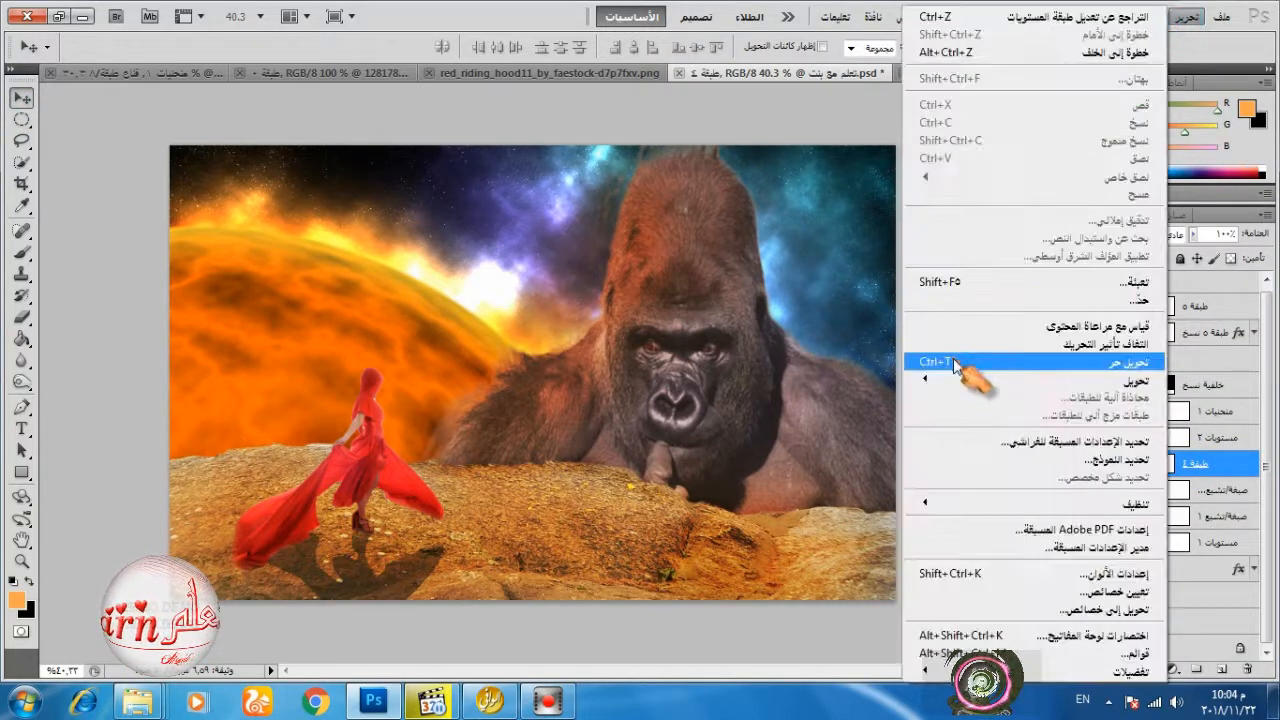
pyautogui.click(952, 365)
pyautogui.moveTo(388, 145); pyautogui.dragTo(407, 161)
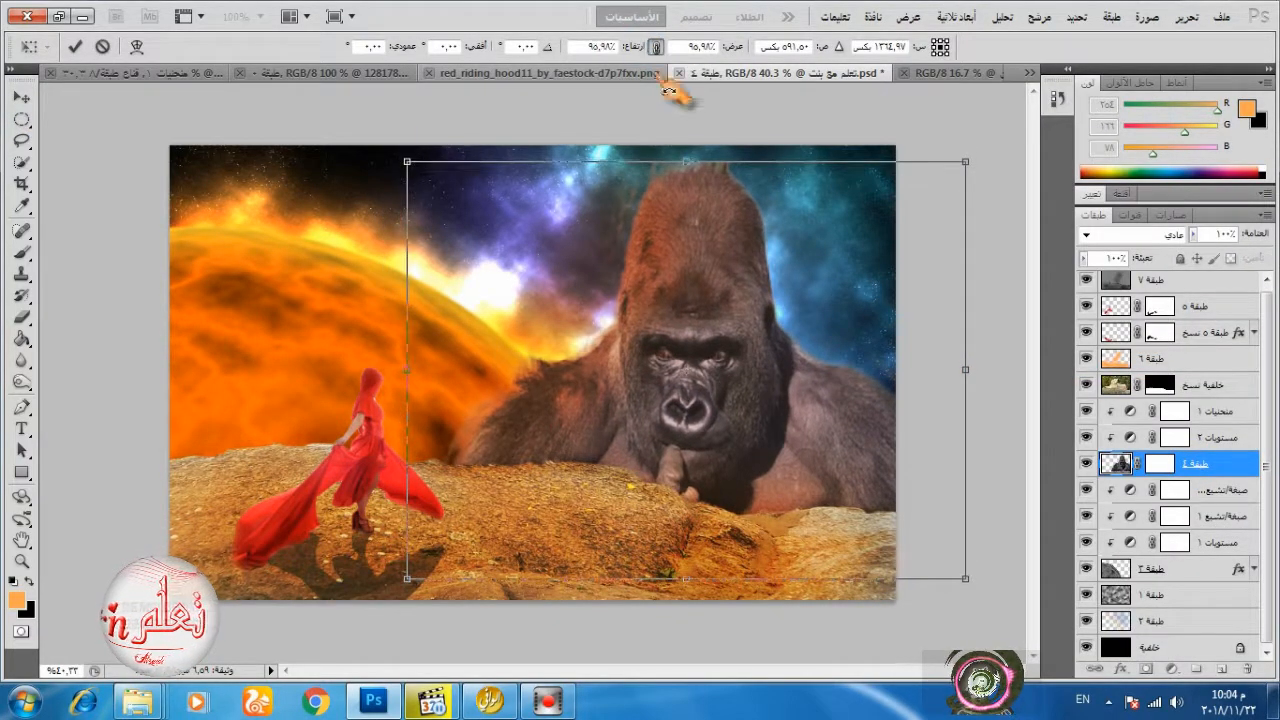
pyautogui.moveTo(691, 259); pyautogui.dragTo(700, 243)
pyautogui.click(74, 46)
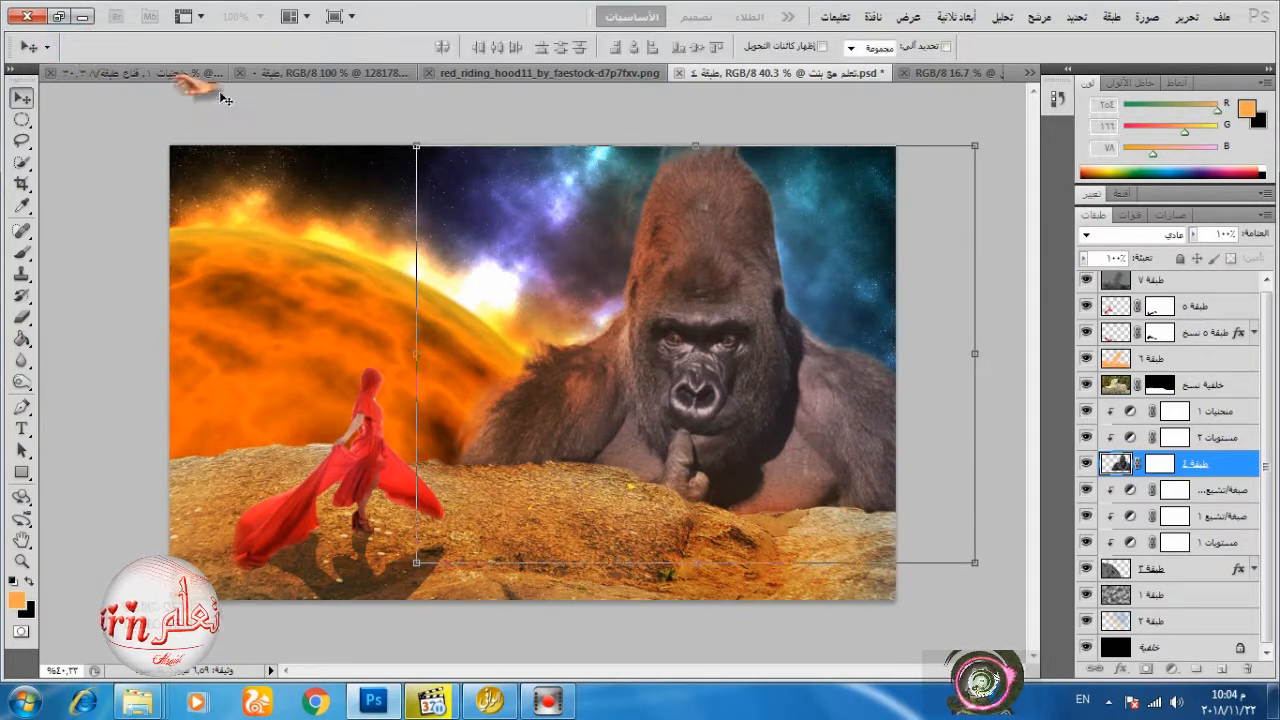
# Select only the woman's layer and its shadow copy and move them together farther from the gorilla.
pyautogui.keyDown('ctrl'); pyautogui.click(1178, 308); pyautogui.keyUp('ctrl')
pyautogui.keyDown('ctrl'); pyautogui.click(1178, 332); pyautogui.keyUp('ctrl')
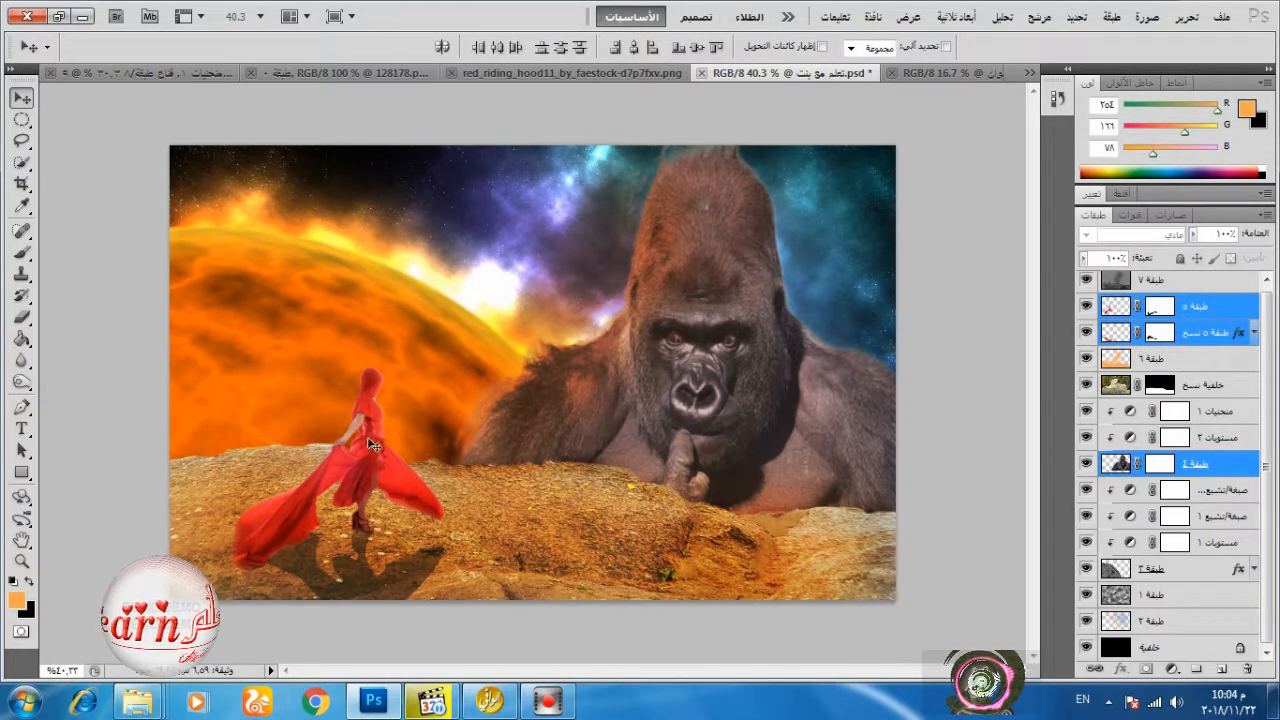
pyautogui.moveTo(368, 441); pyautogui.dragTo(355, 441)
pyautogui.hotkey('ctrl', 'z')
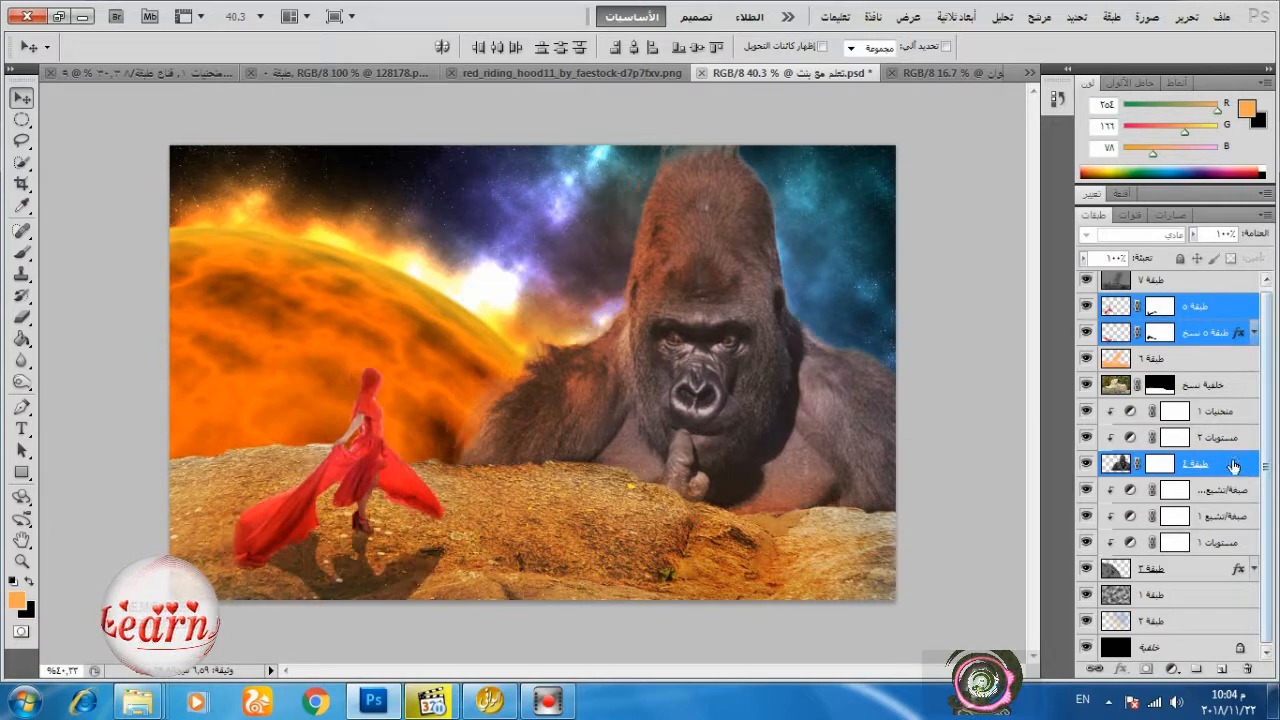
pyautogui.keyDown('ctrl'); pyautogui.click(1233, 466); pyautogui.keyUp('ctrl')
pyautogui.moveTo(367, 462); pyautogui.dragTo(334, 453)
# Scale the woman and her shadow down slightly together with Free Transform.
pyautogui.click(1186, 17)
pyautogui.click(1050, 357)
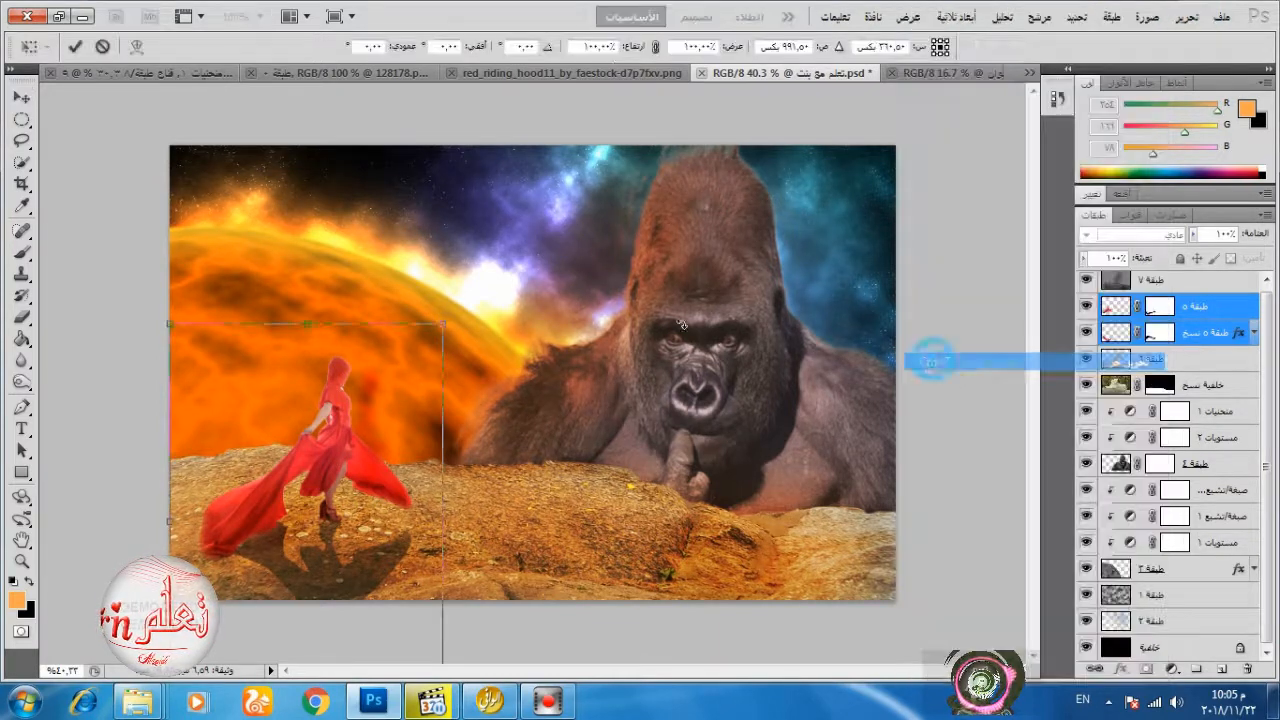
pyautogui.moveTo(443, 311); pyautogui.dragTo(432, 336)
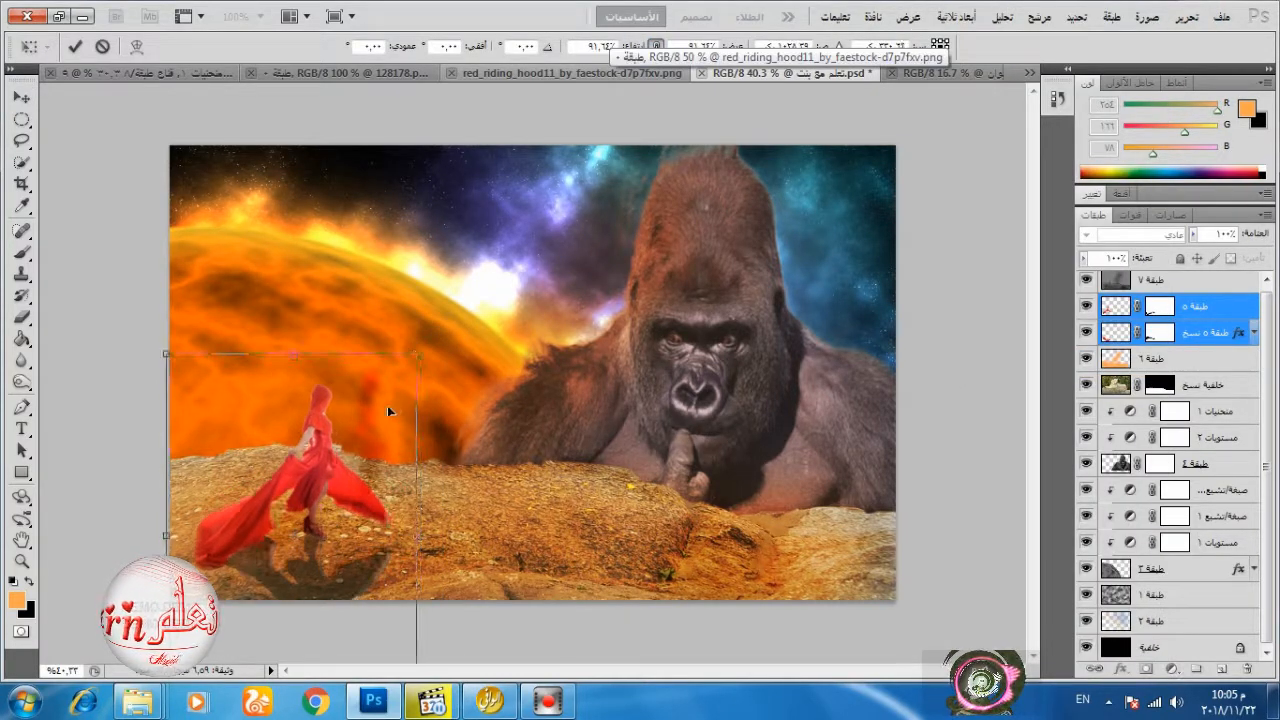
pyautogui.click(75, 46)
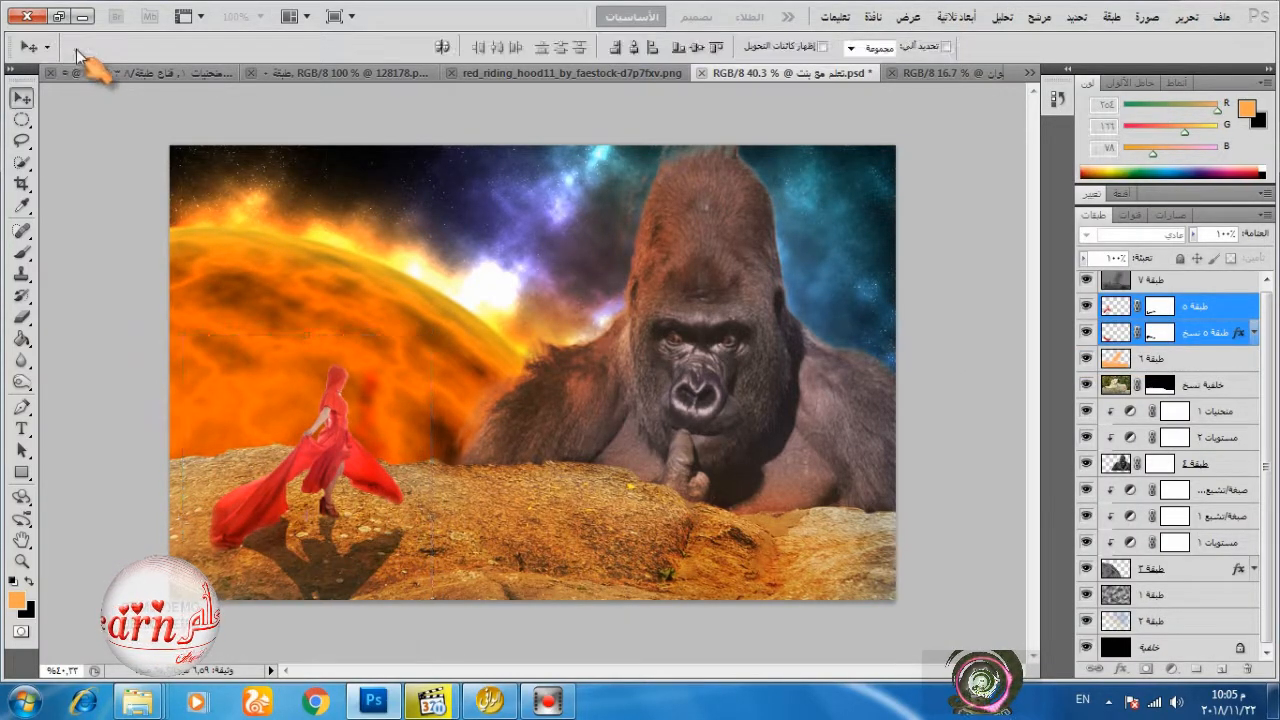
# Paint magenta (RGB 252, 0, 237) over the nebula around the gorilla on its colour layer, using a soft 452 px brush at 9% flow.
pyautogui.scroll(-1, 1151, 588)
pyautogui.click(1147, 622)
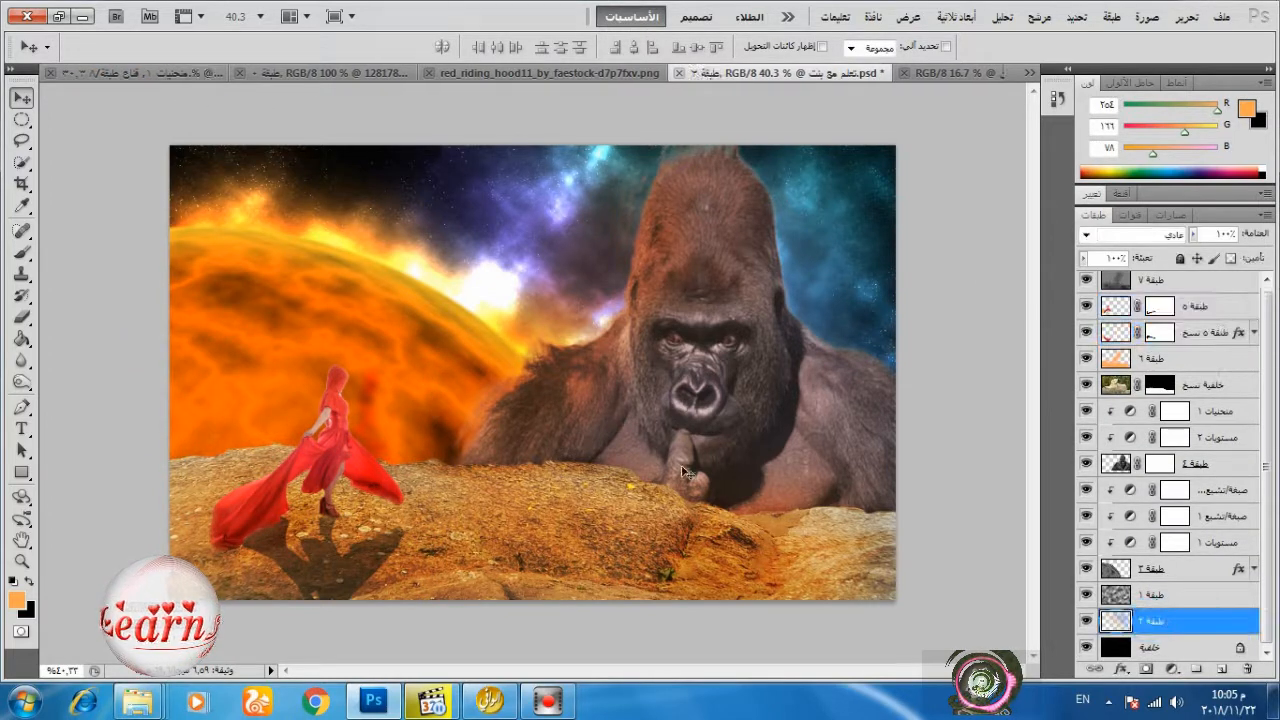
pyautogui.click(29, 581)
pyautogui.click(16, 599)
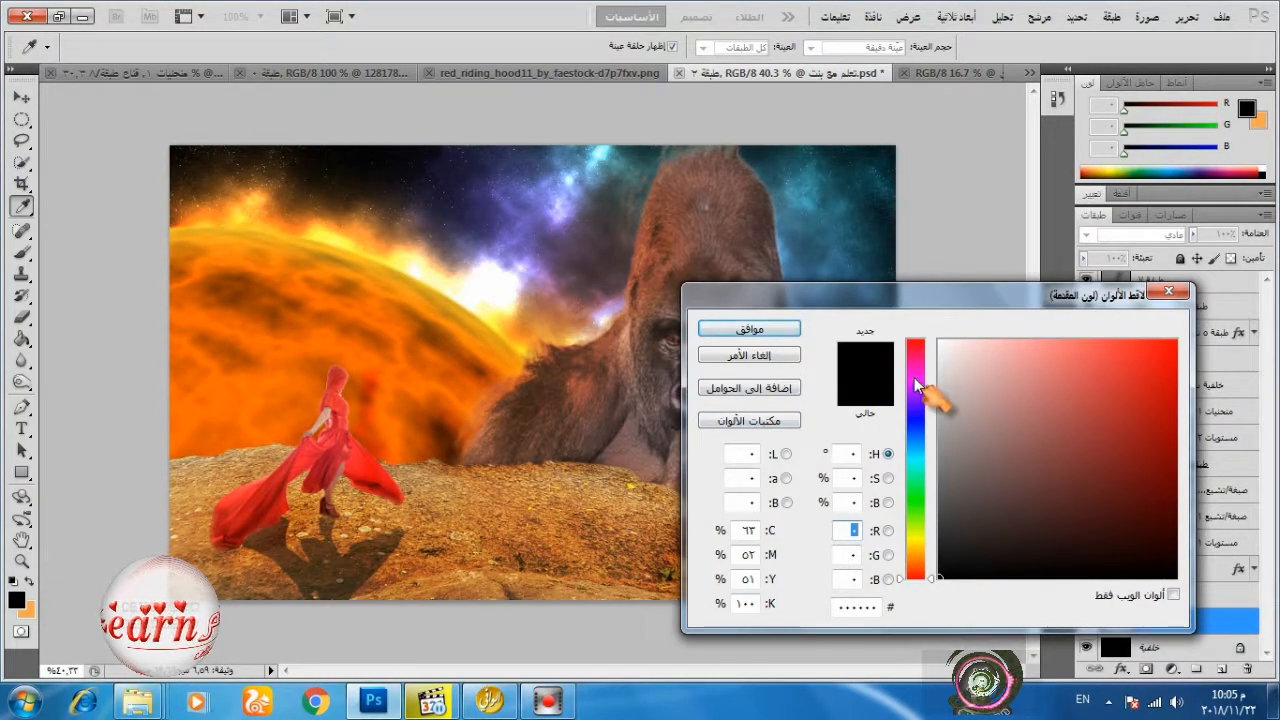
pyautogui.click(914, 377)
pyautogui.click(1177, 343)
pyautogui.click(788, 331)
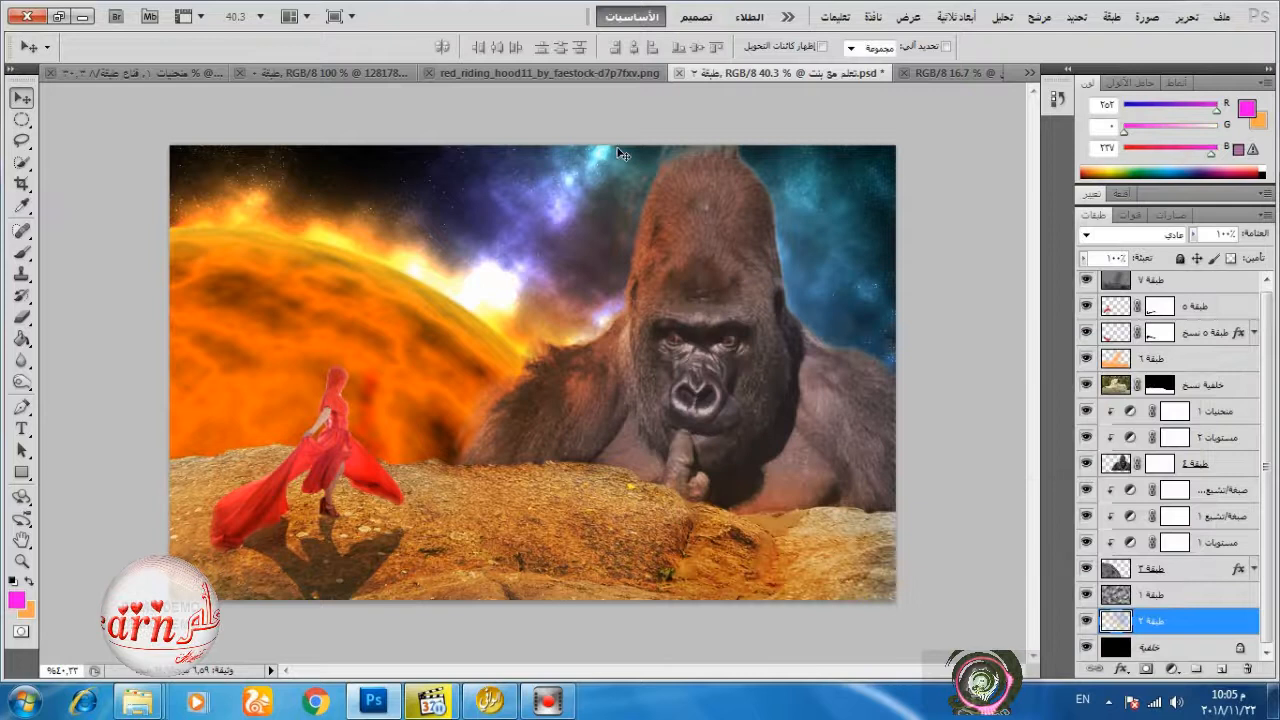
pyautogui.click(21, 252)
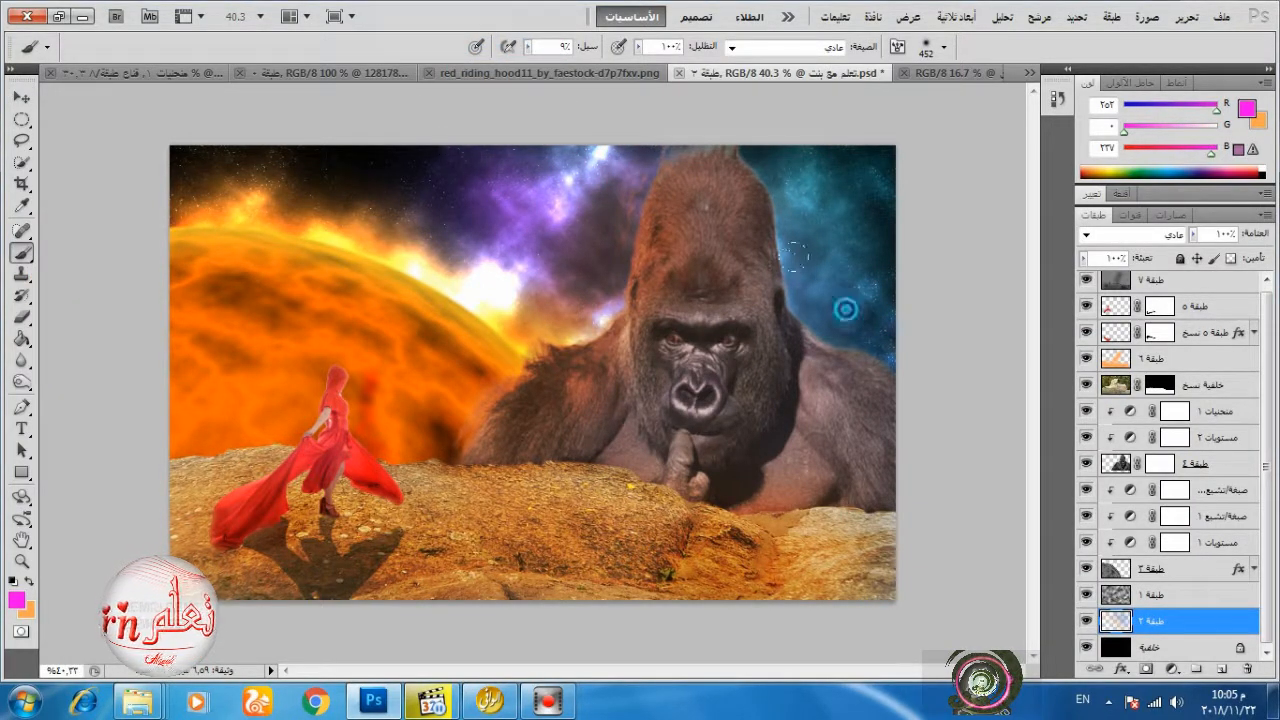
# Change the brush colour to bright green and tint parts of the nebula on both sides of the gorilla's head.
pyautogui.click(29, 581)
pyautogui.click(16, 599)
pyautogui.click(916, 494)
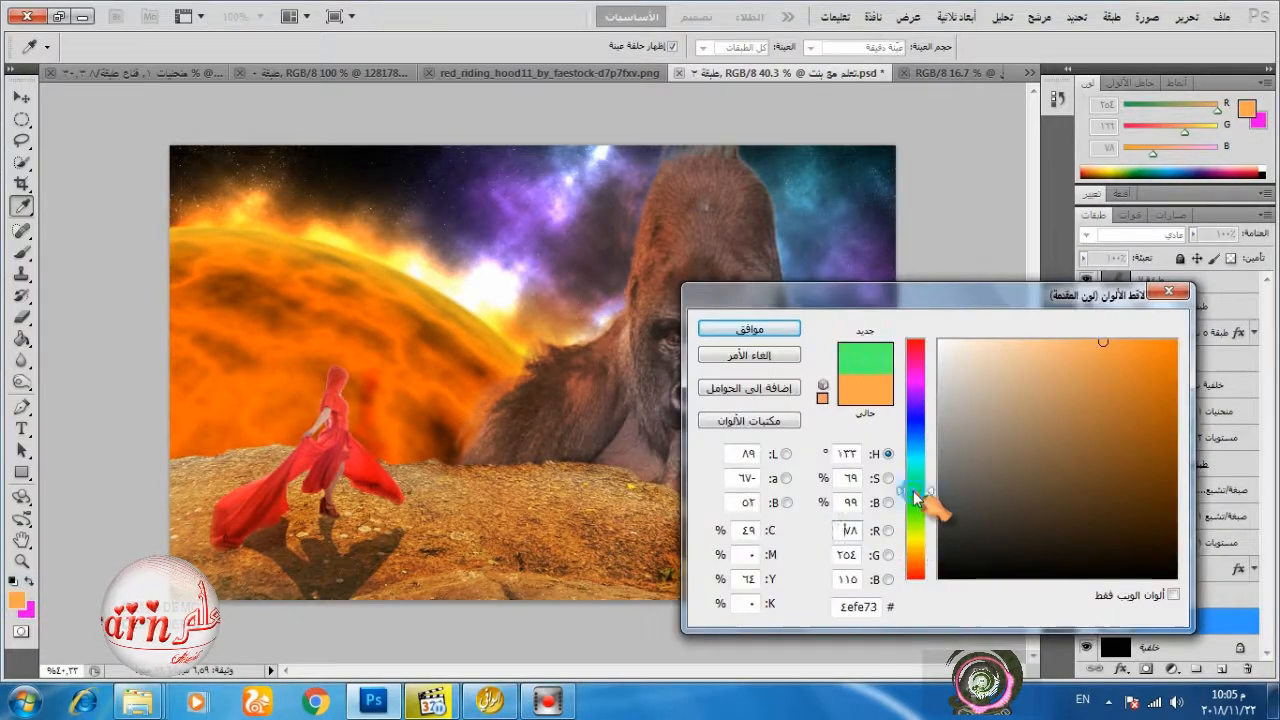
pyautogui.click(1172, 343)
pyautogui.click(760, 329)
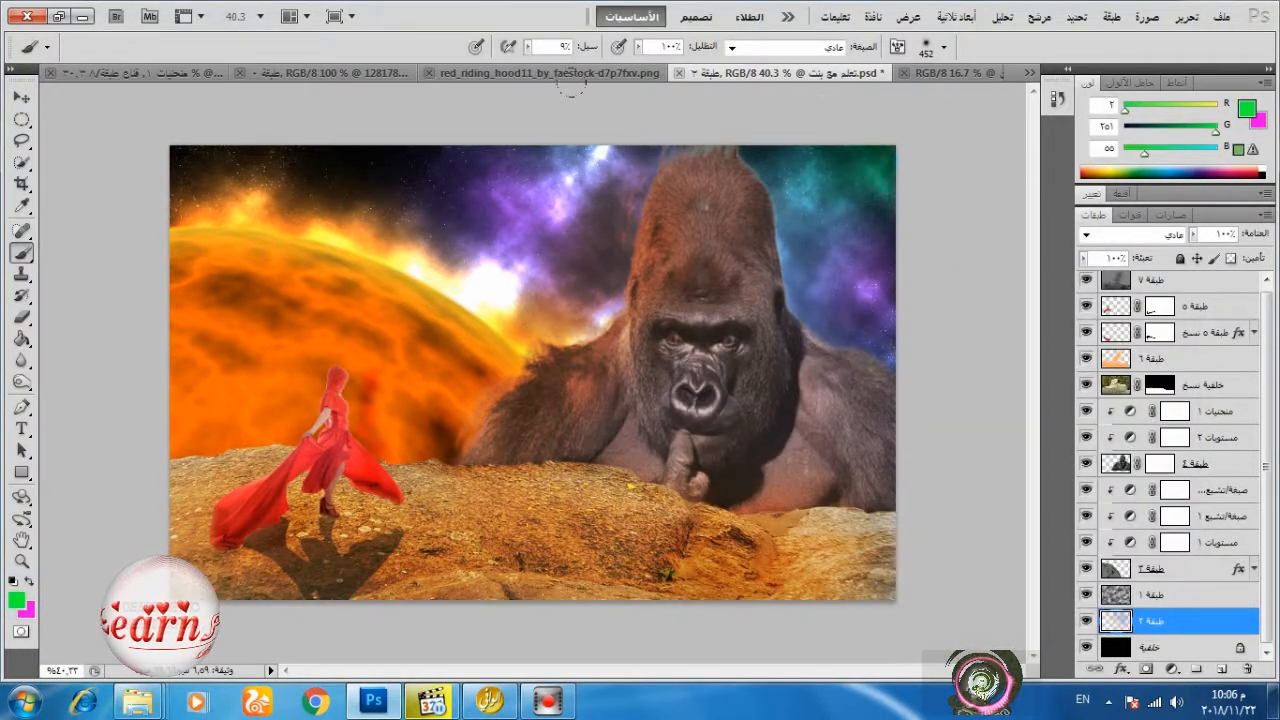
pyautogui.click(456, 211)
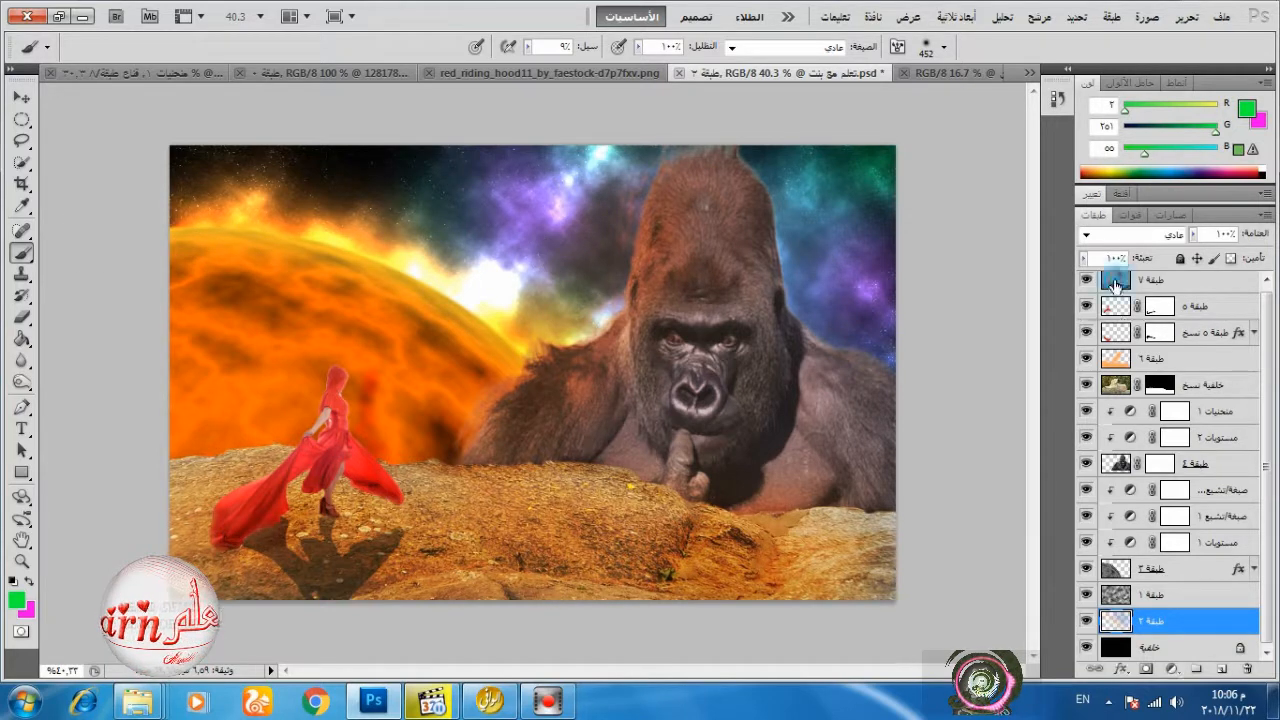
# Burn the midtones at 50% exposure on the grey Overlay layer over the gorilla's forehead and the shoulder nearest the planet, using a 131 px brush.
pyautogui.click(1115, 285)
pyautogui.click(23, 382)
pyautogui.rightClick(721, 263)
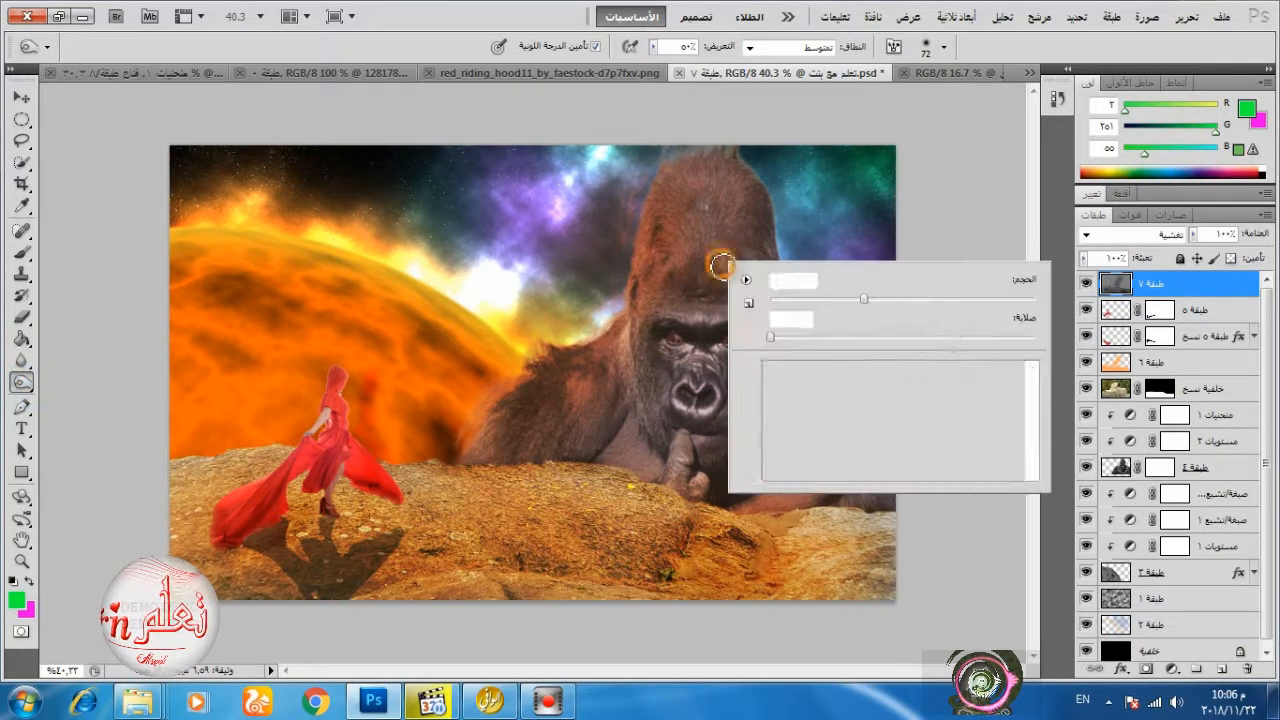
pyautogui.click(923, 297)
pyautogui.click(690, 197)
pyautogui.moveTo(672, 237)
pyautogui.mouseDown()
pyautogui.moveTo(628, 262)
pyautogui.moveTo(600, 340)
pyautogui.mouseUp()
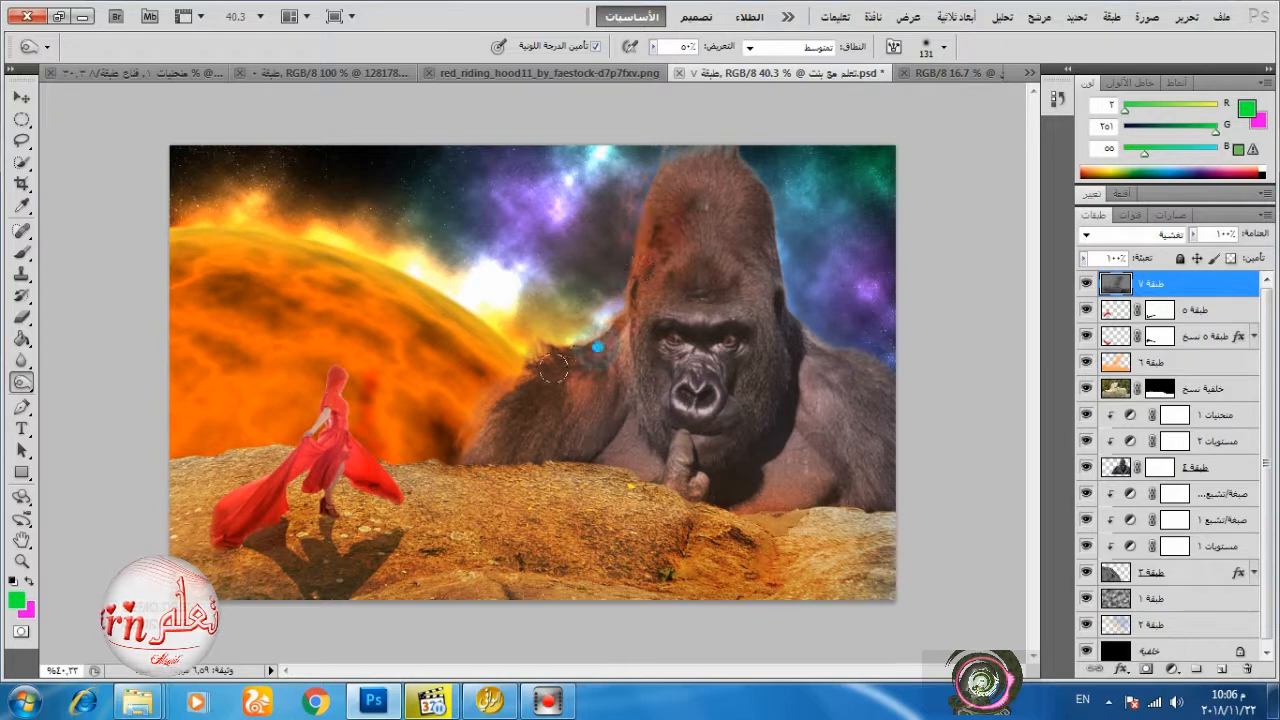
pyautogui.moveTo(538, 371); pyautogui.dragTo(520, 411)
# Enlarge the Burn brush to 155 px and darken the side of the gorilla's face, its chest and the arm away from the planet.
pyautogui.rightClick(634, 348)
pyautogui.click(840, 393)
pyautogui.click(646, 331)
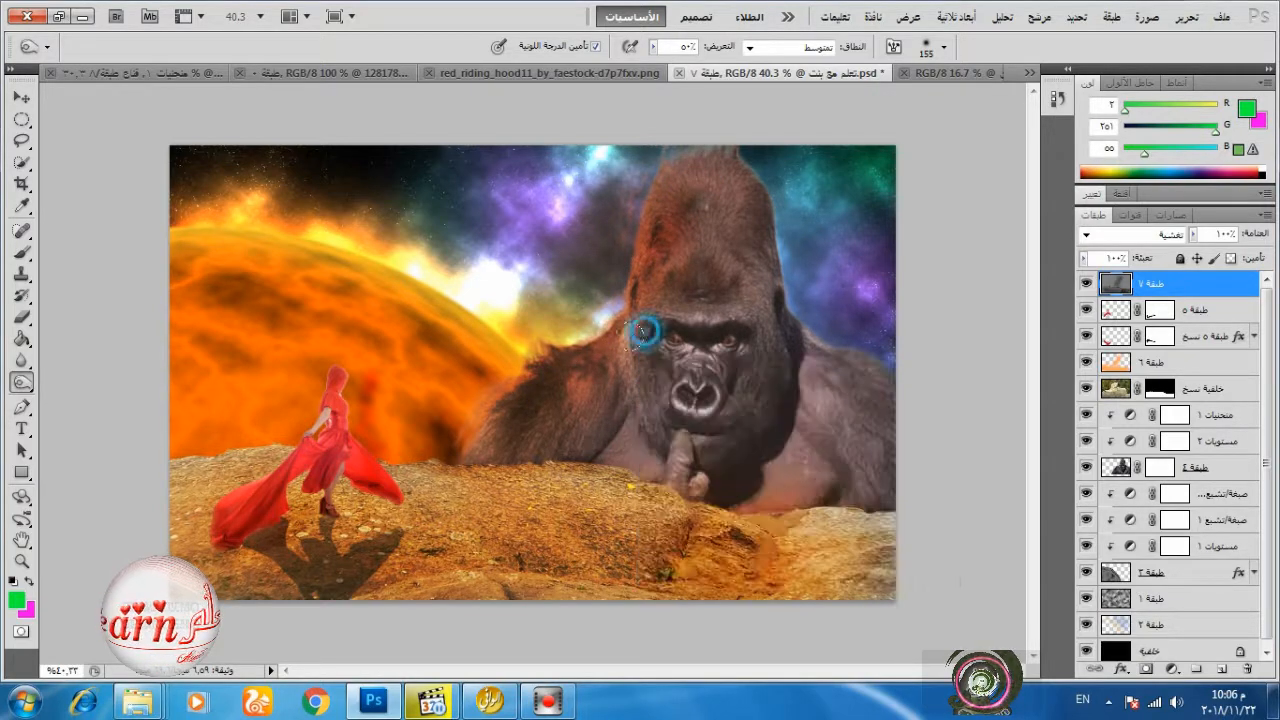
pyautogui.moveTo(748, 408)
pyautogui.mouseDown()
pyautogui.moveTo(741, 373)
pyautogui.moveTo(759, 324)
pyautogui.moveTo(744, 230)
pyautogui.moveTo(796, 420)
pyautogui.mouseUp()
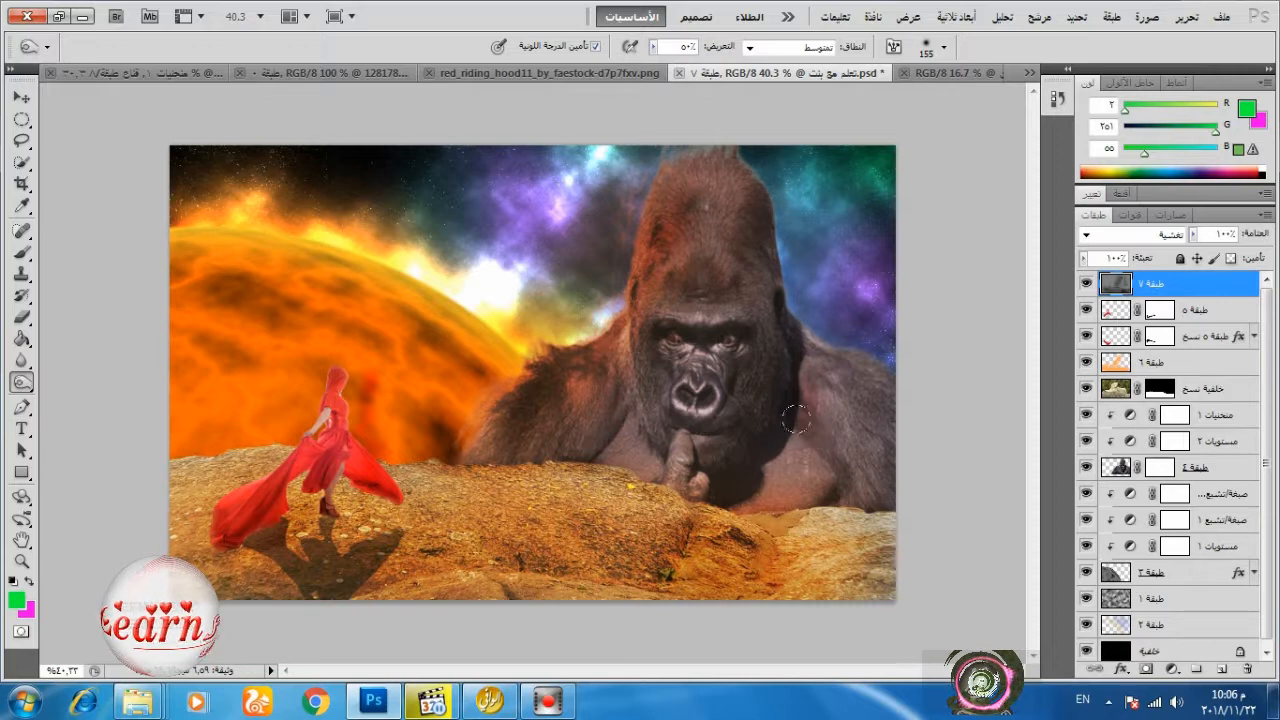
# Reduce the opacity of the orange Overlay colour layer to 74%.
pyautogui.click(1155, 360)
pyautogui.click(1228, 234)
pyautogui.moveTo(1226, 257)
pyautogui.mouseDown()
pyautogui.moveTo(1193, 259)
pyautogui.moveTo(1205, 261)
pyautogui.mouseUp()
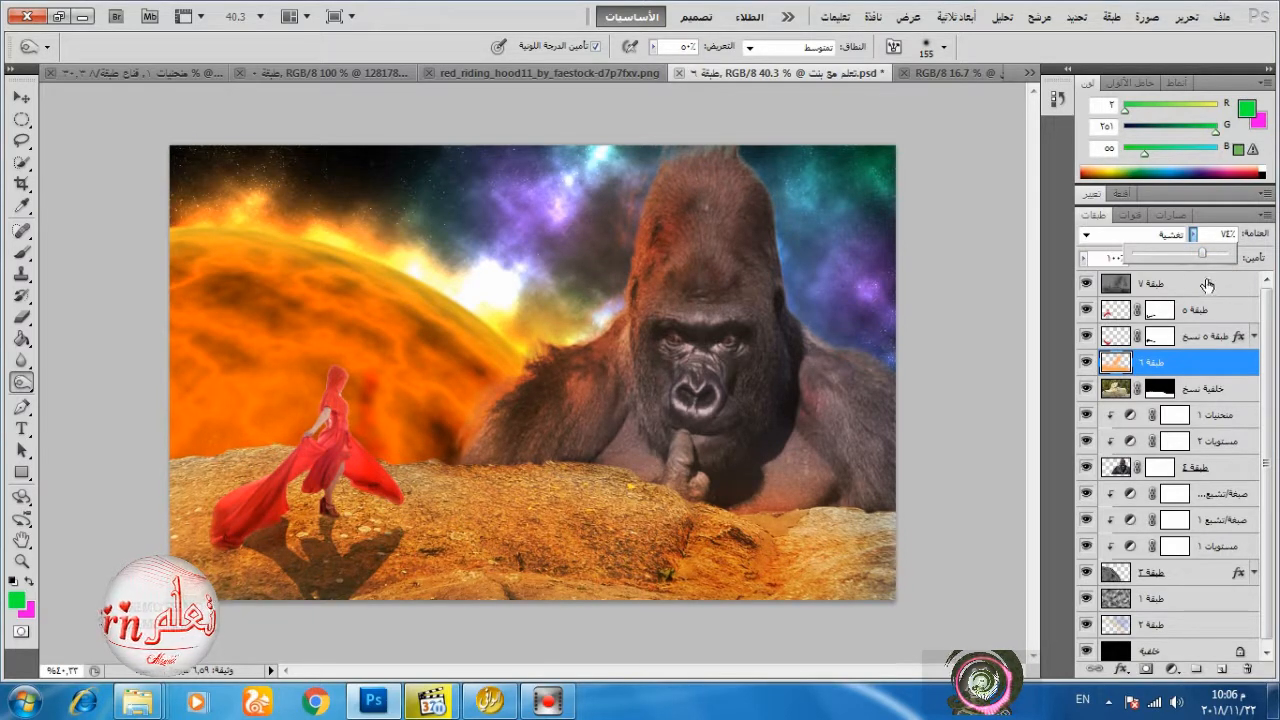
pyautogui.click(1203, 375)
# Mask the orange Overlay layer and paint black over the foreground rocks with a soft 452 px brush at 9% flow.
pyautogui.click(1221, 668)
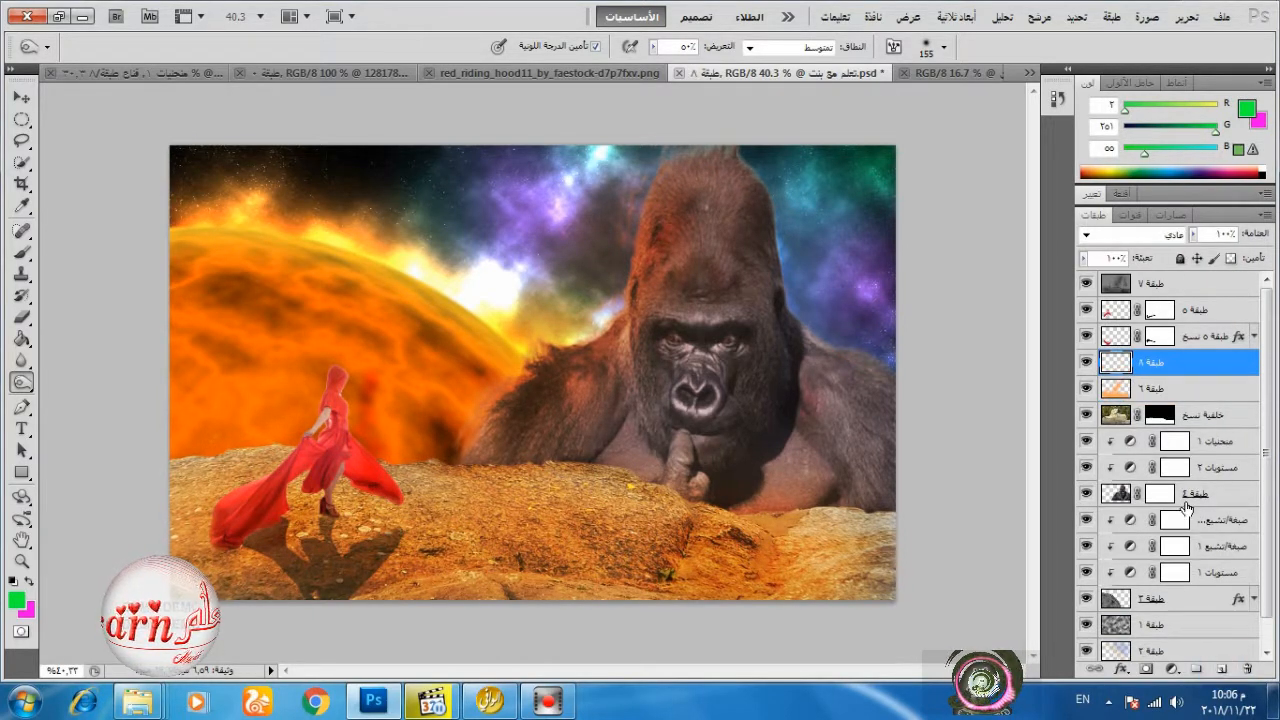
pyautogui.hotkey('ctrl', 'z')
pyautogui.click(1149, 670)
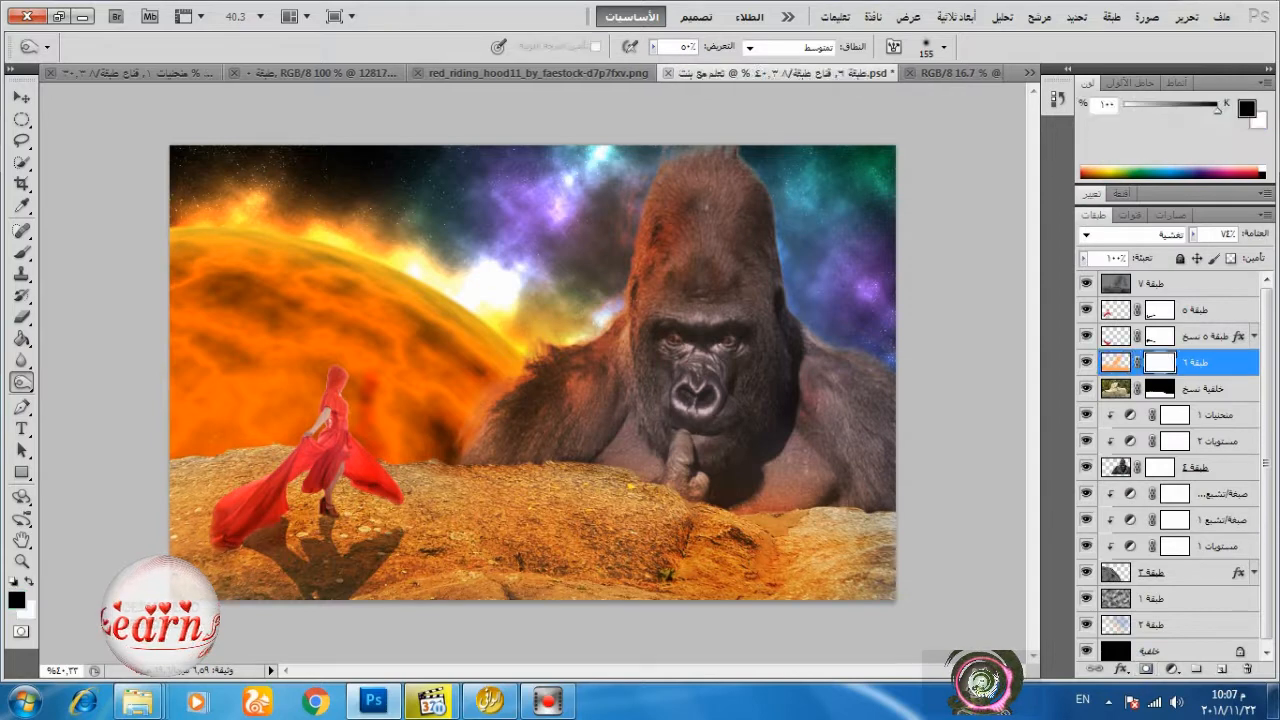
pyautogui.rightClick(520, 483)
pyautogui.click(807, 481)
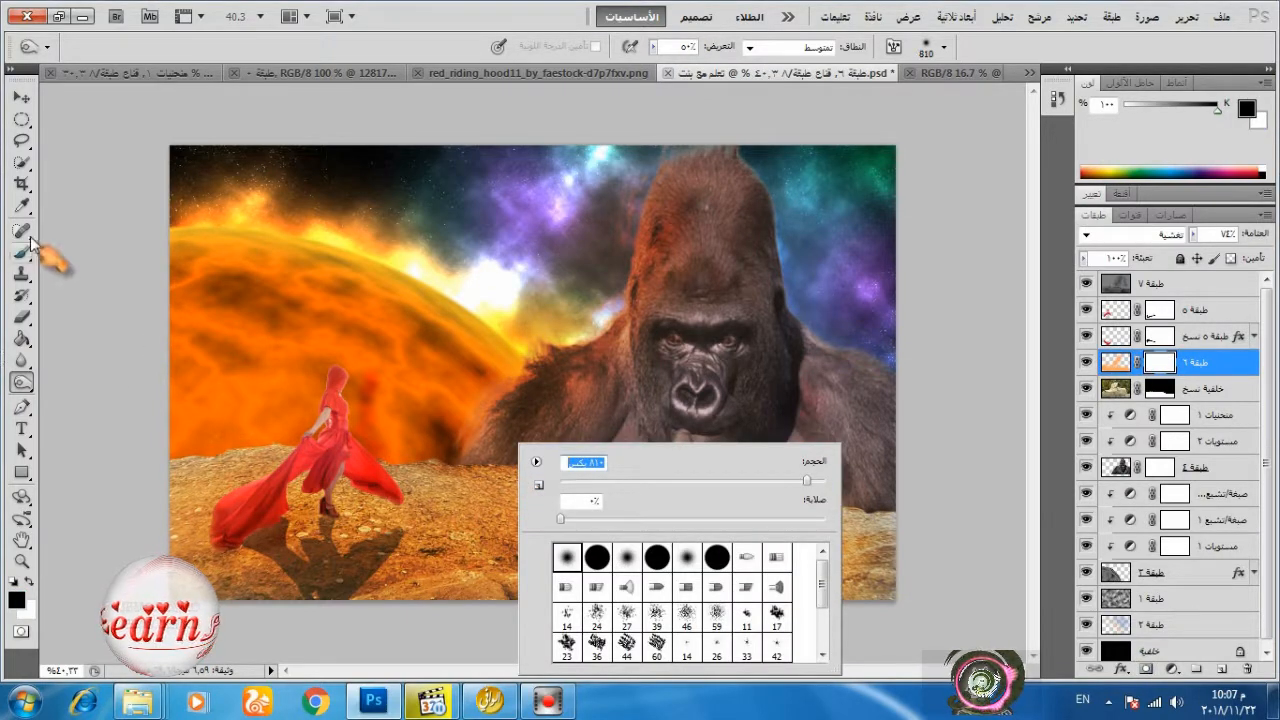
pyautogui.click(26, 250)
pyautogui.moveTo(651, 563)
pyautogui.mouseDown()
pyautogui.moveTo(761, 567)
pyautogui.moveTo(729, 549)
pyautogui.moveTo(579, 571)
pyautogui.mouseUp()
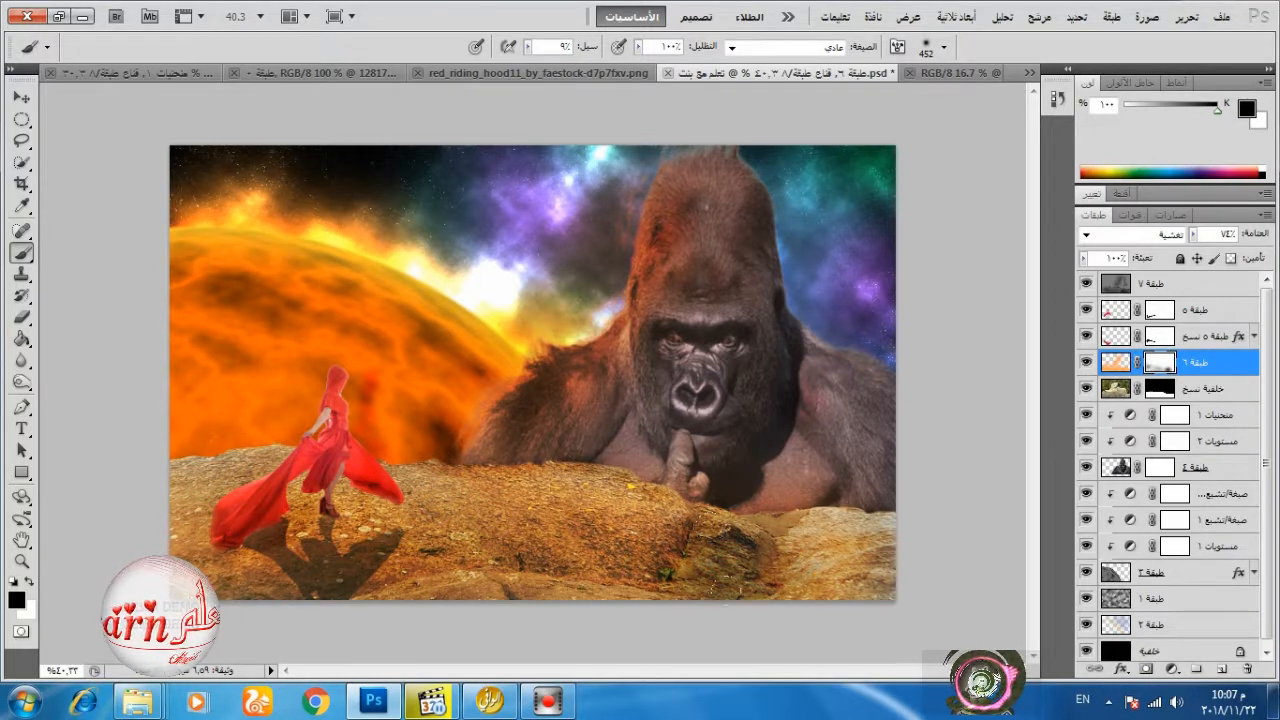
pyautogui.click(22, 98)
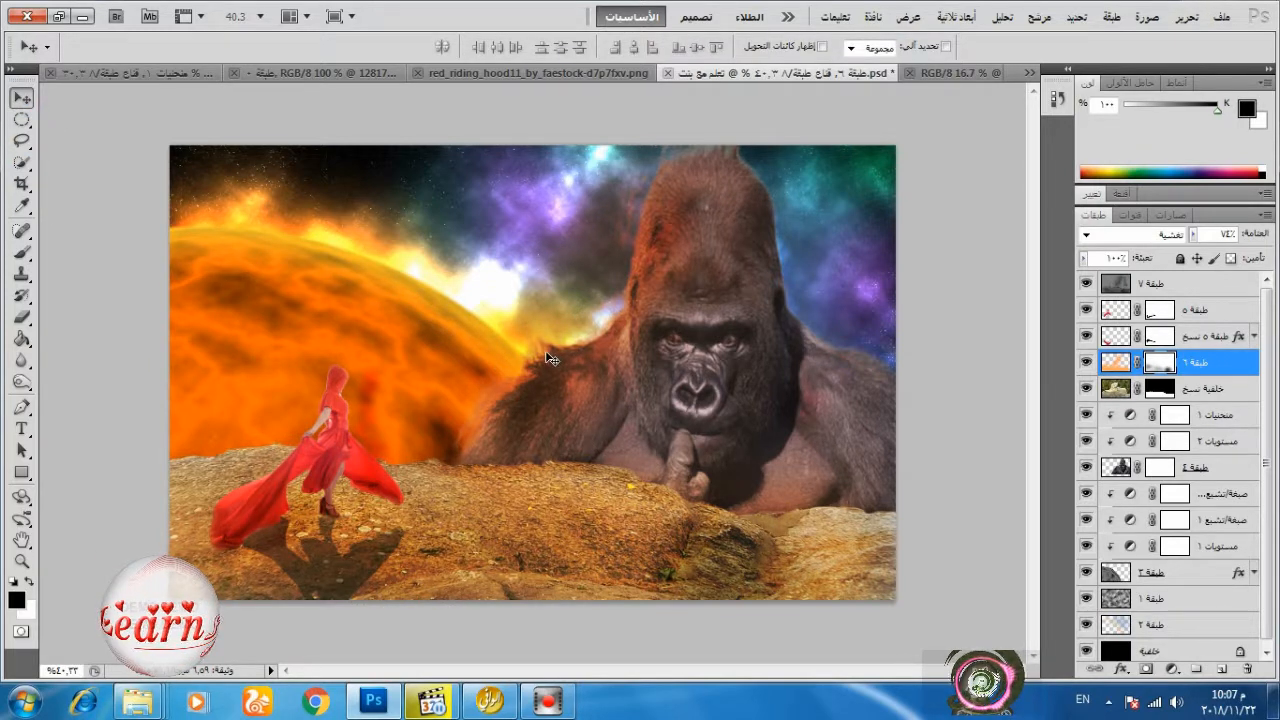
pyautogui.click(83, 16)
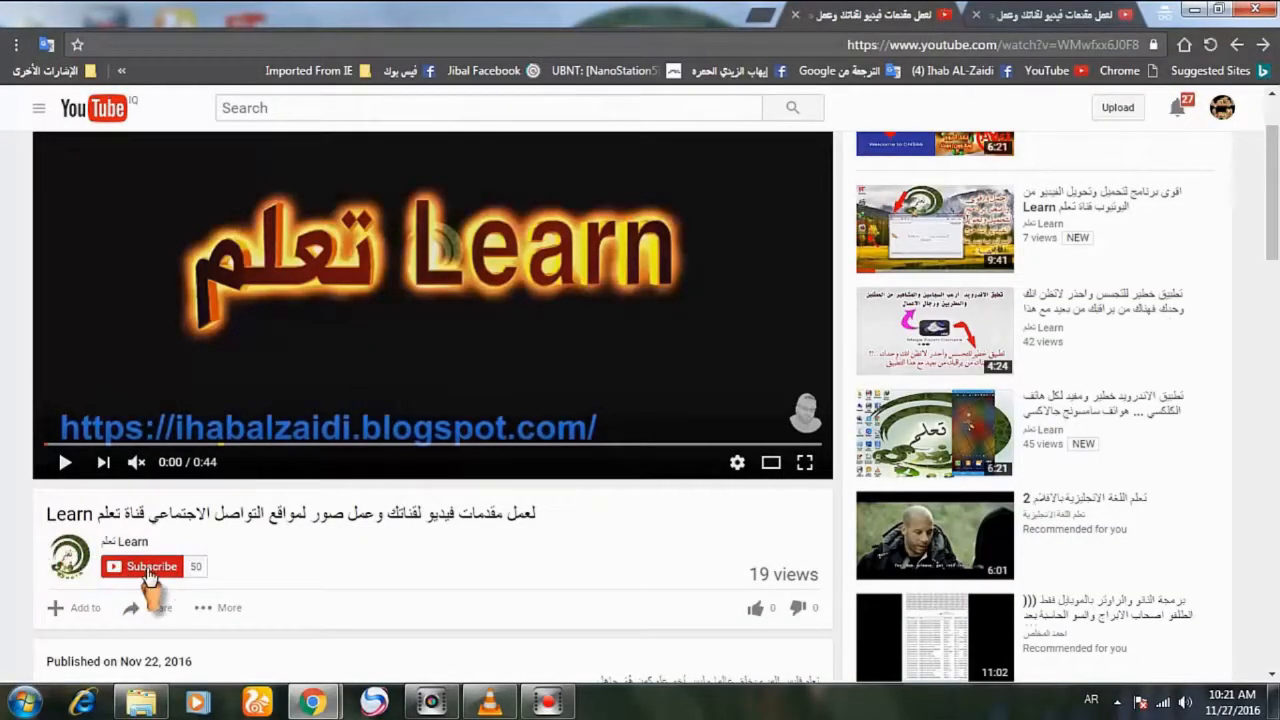
# On the YouTube video page, subscribe to the Learn channel and save the option to receive all its notifications.
pyautogui.click(148, 570)
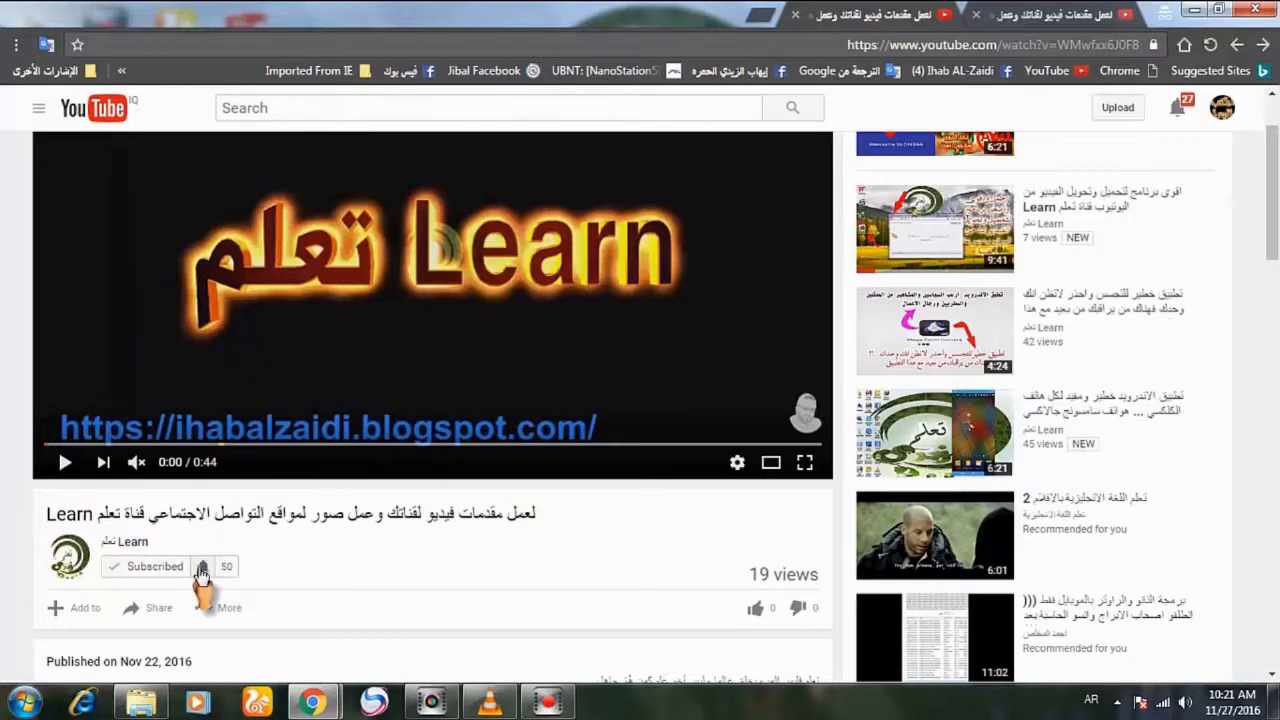
pyautogui.click(203, 569)
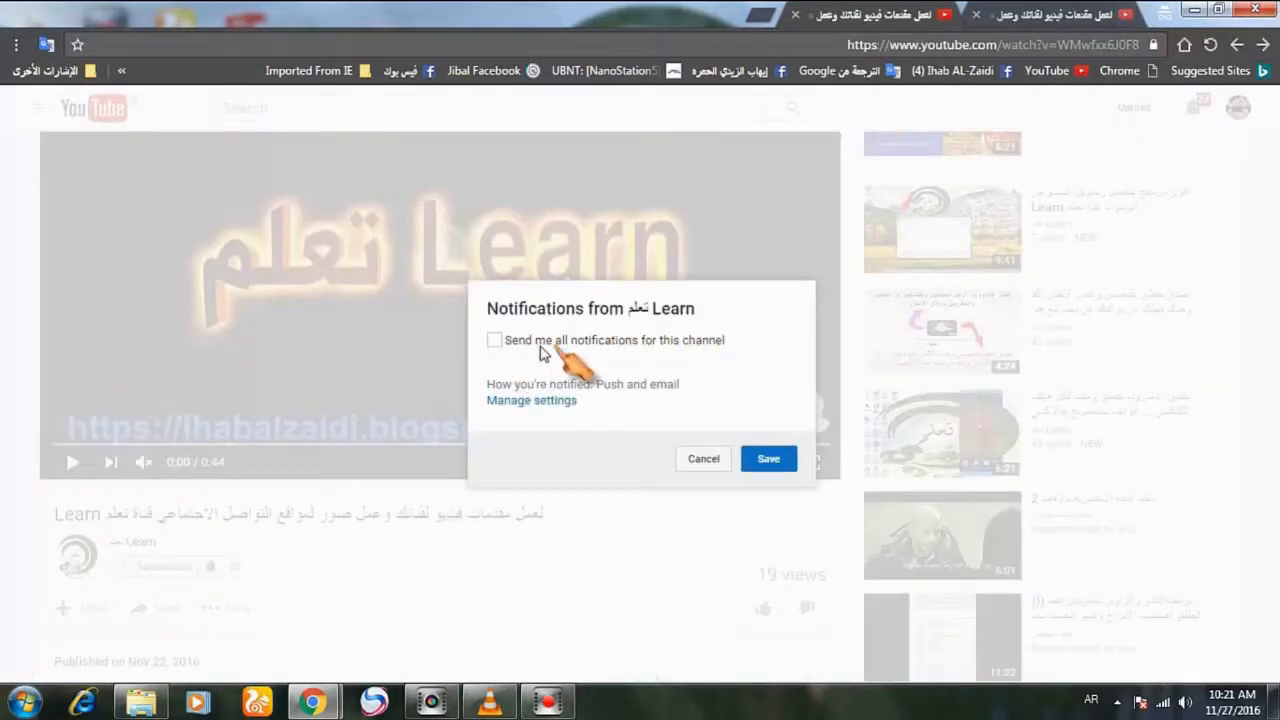
pyautogui.click(493, 341)
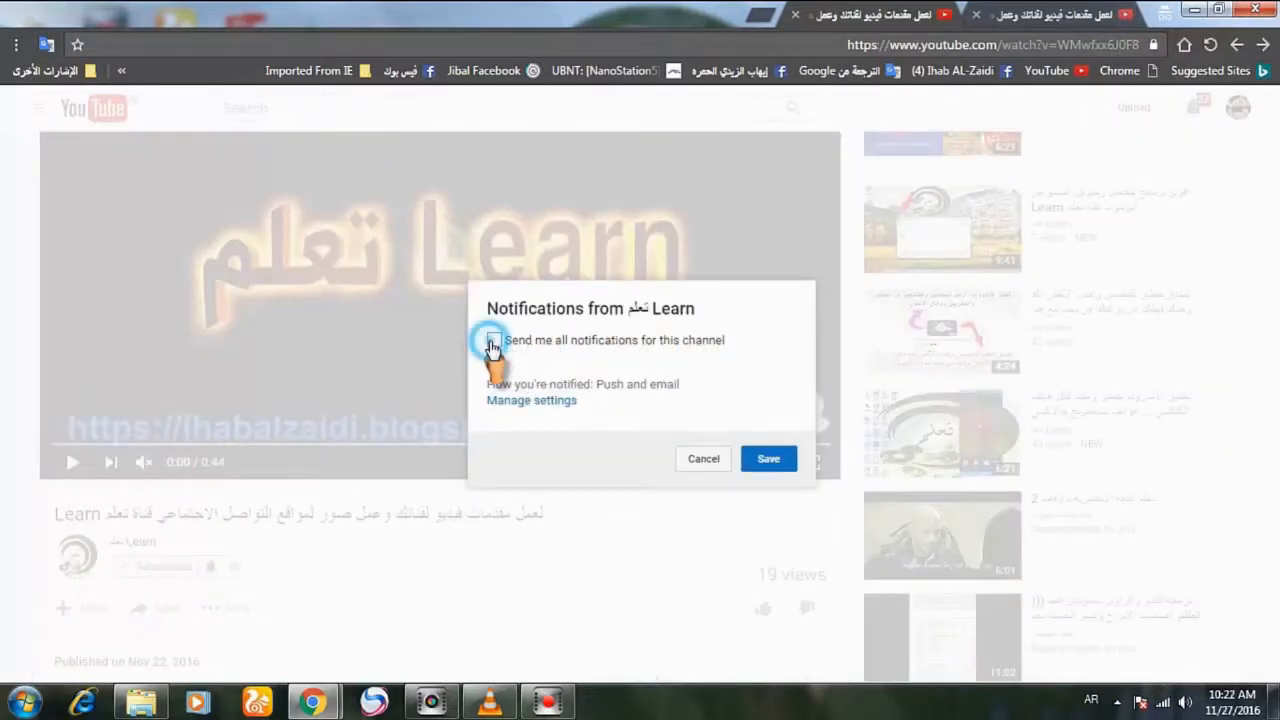
pyautogui.click(768, 459)
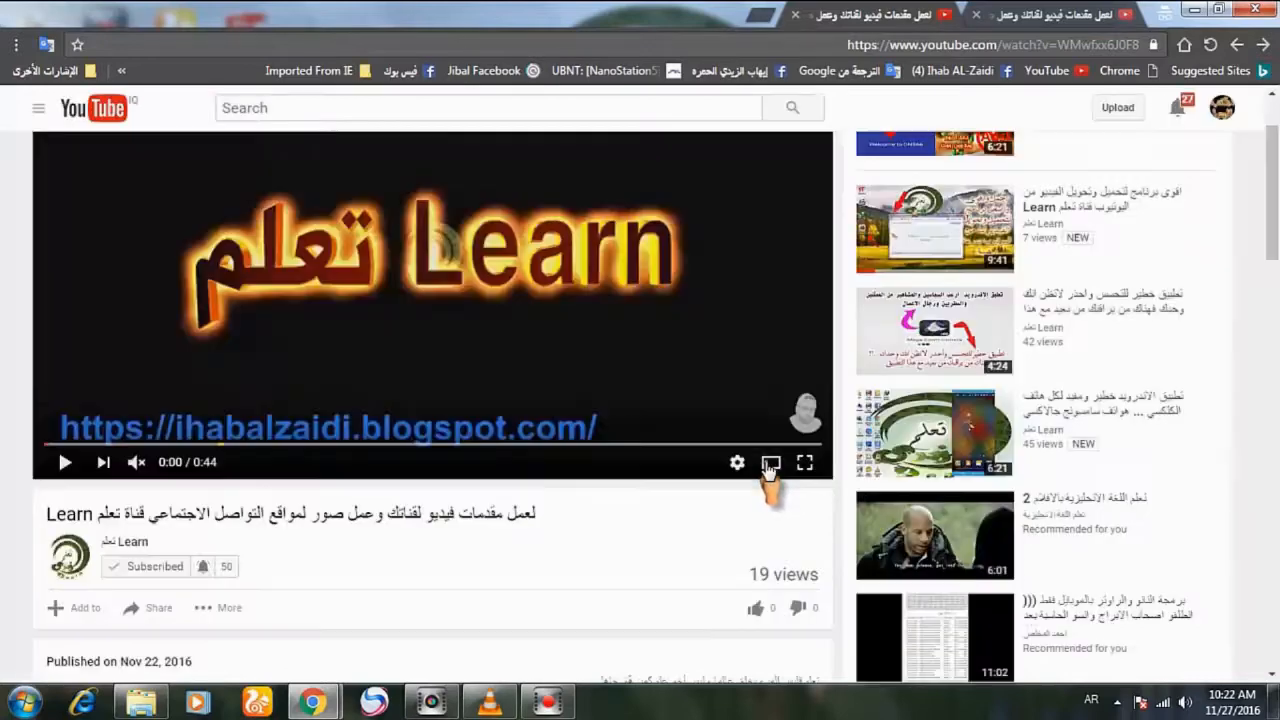
# Like the YouTube video and open its sharing options.
pyautogui.scroll(-1, 578, 488)
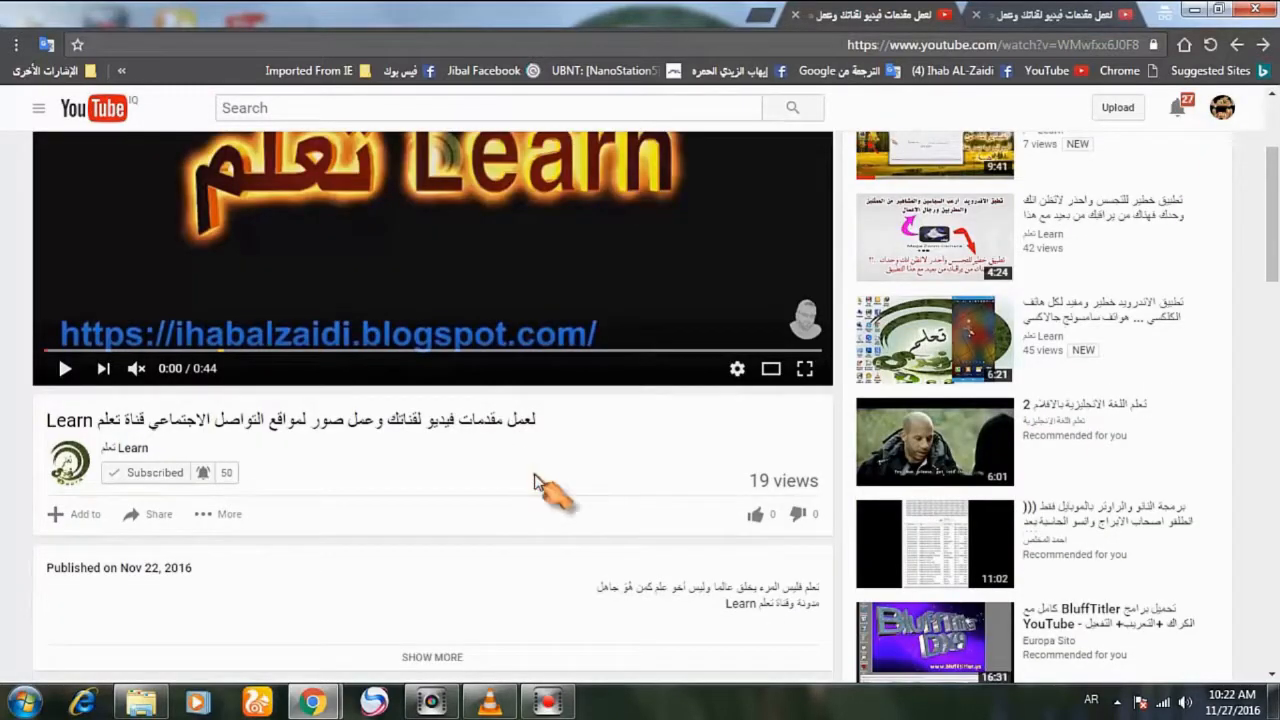
pyautogui.scroll(-1, 545, 491)
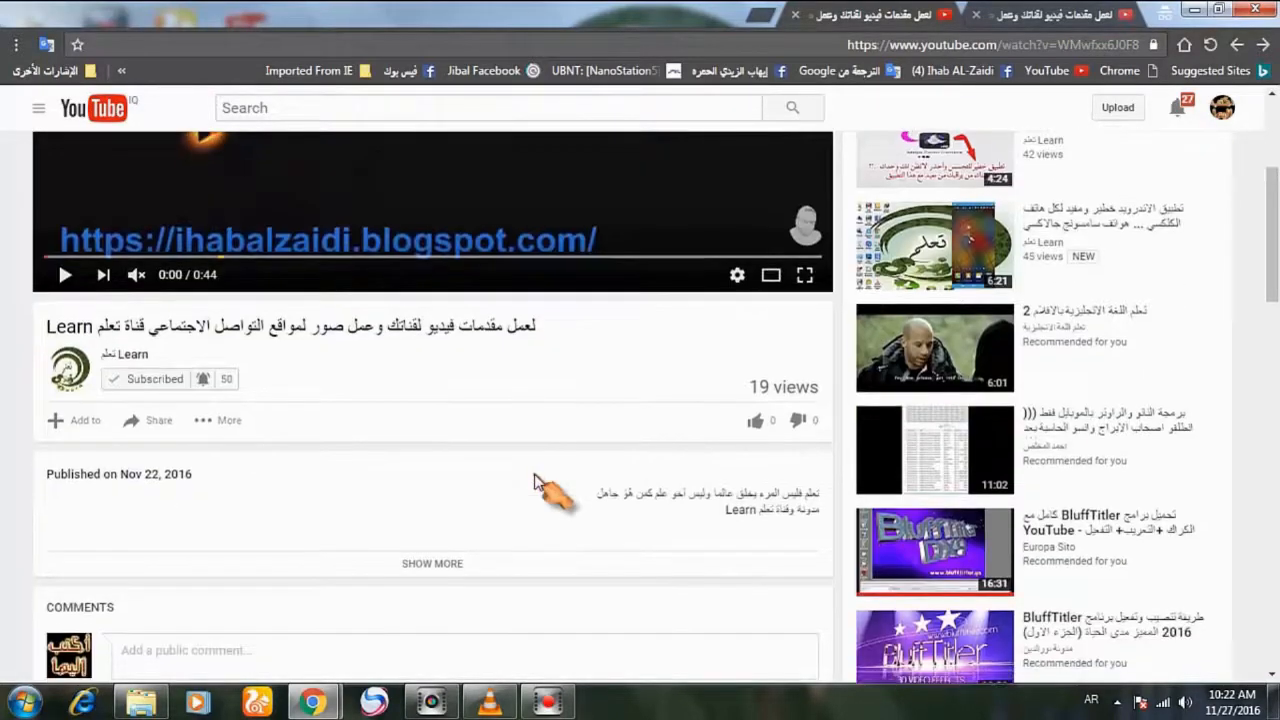
pyautogui.click(757, 425)
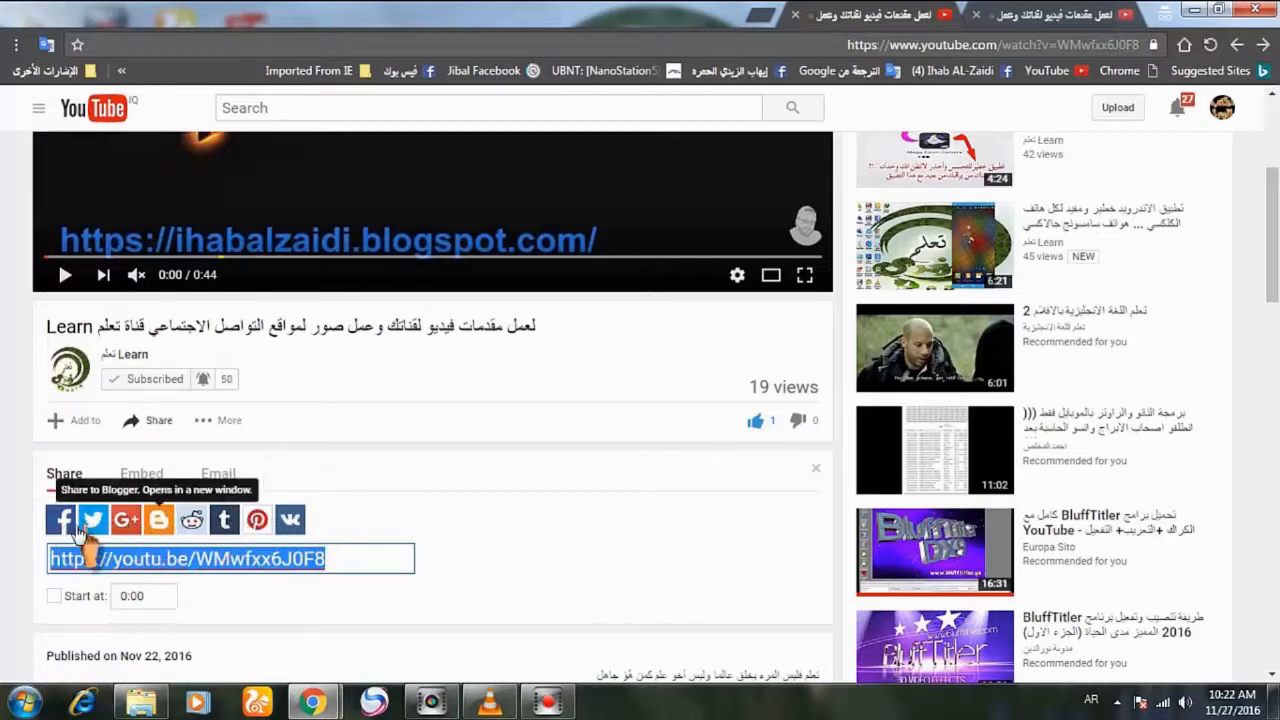
# Start writing a public comment under the video, beginning with "ا".
pyautogui.scroll(-3, 508, 534)
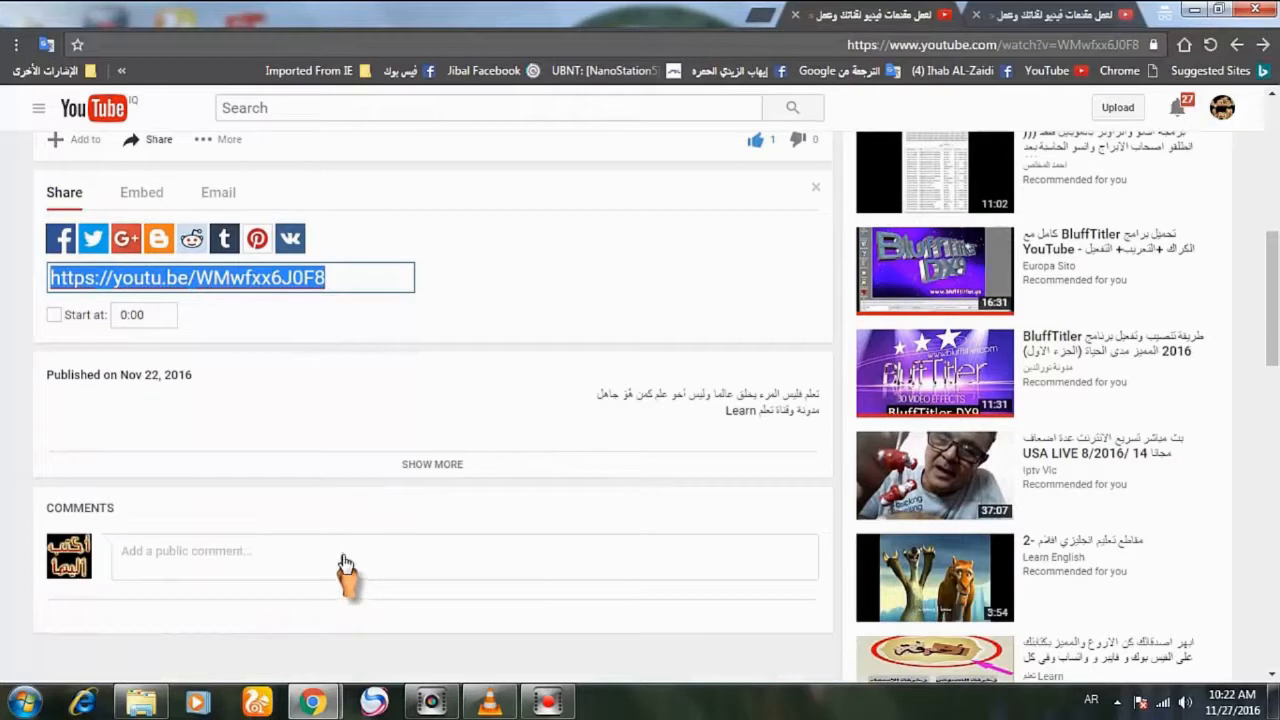
pyautogui.click(343, 556)
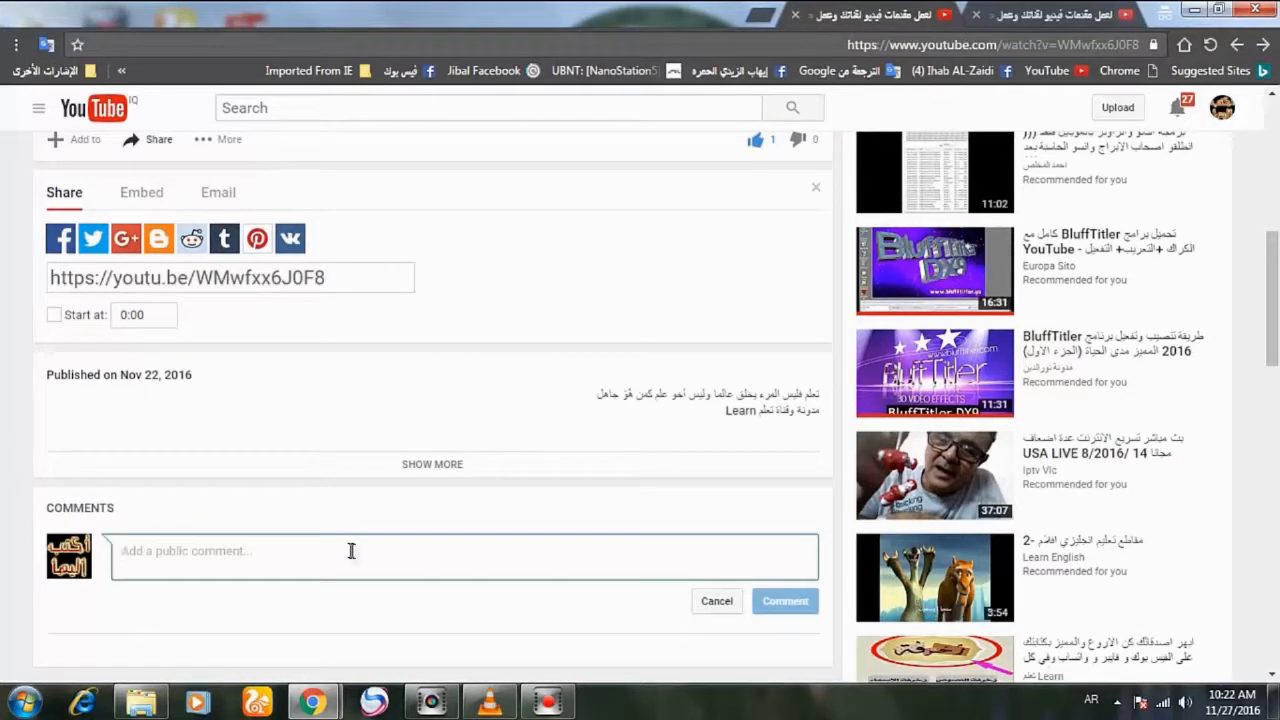
pyautogui.write('ا')
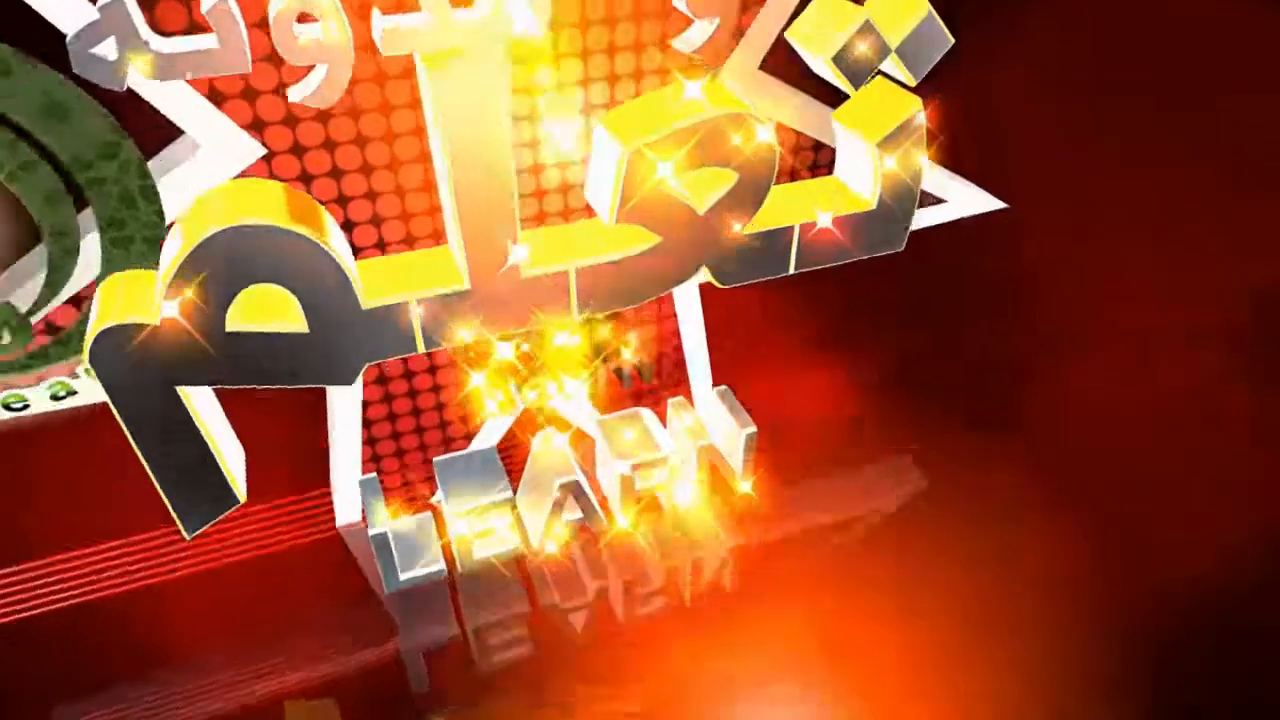